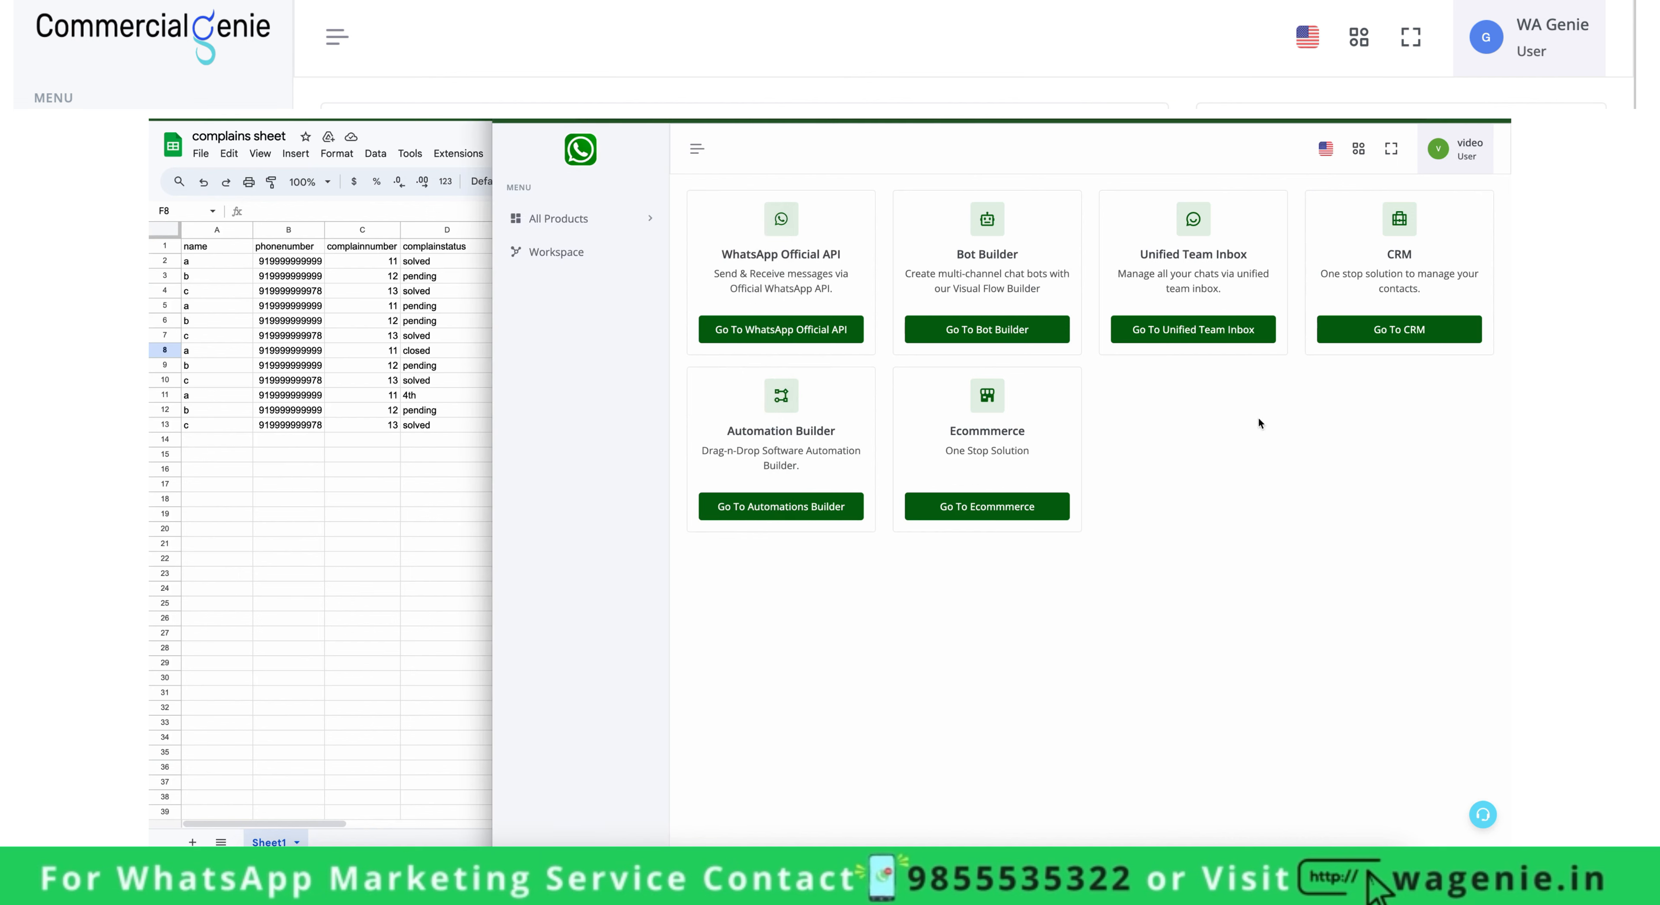
Create a new botflow in Bot Builder and name it "complain new 2".
left_click(980, 324)
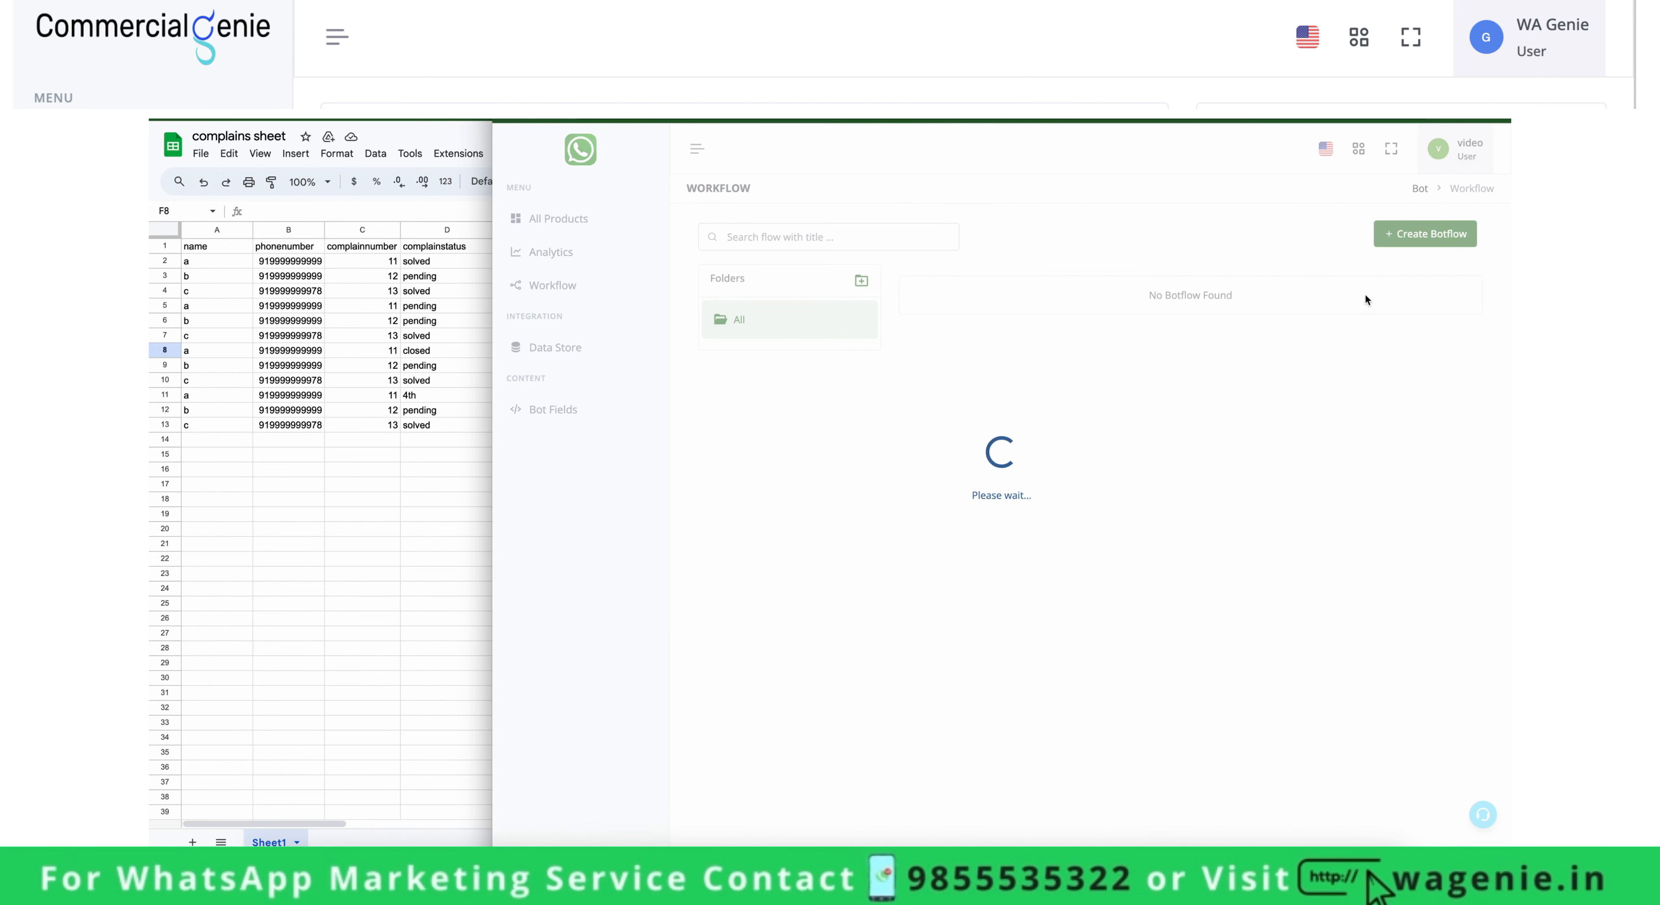
left_click(1455, 243)
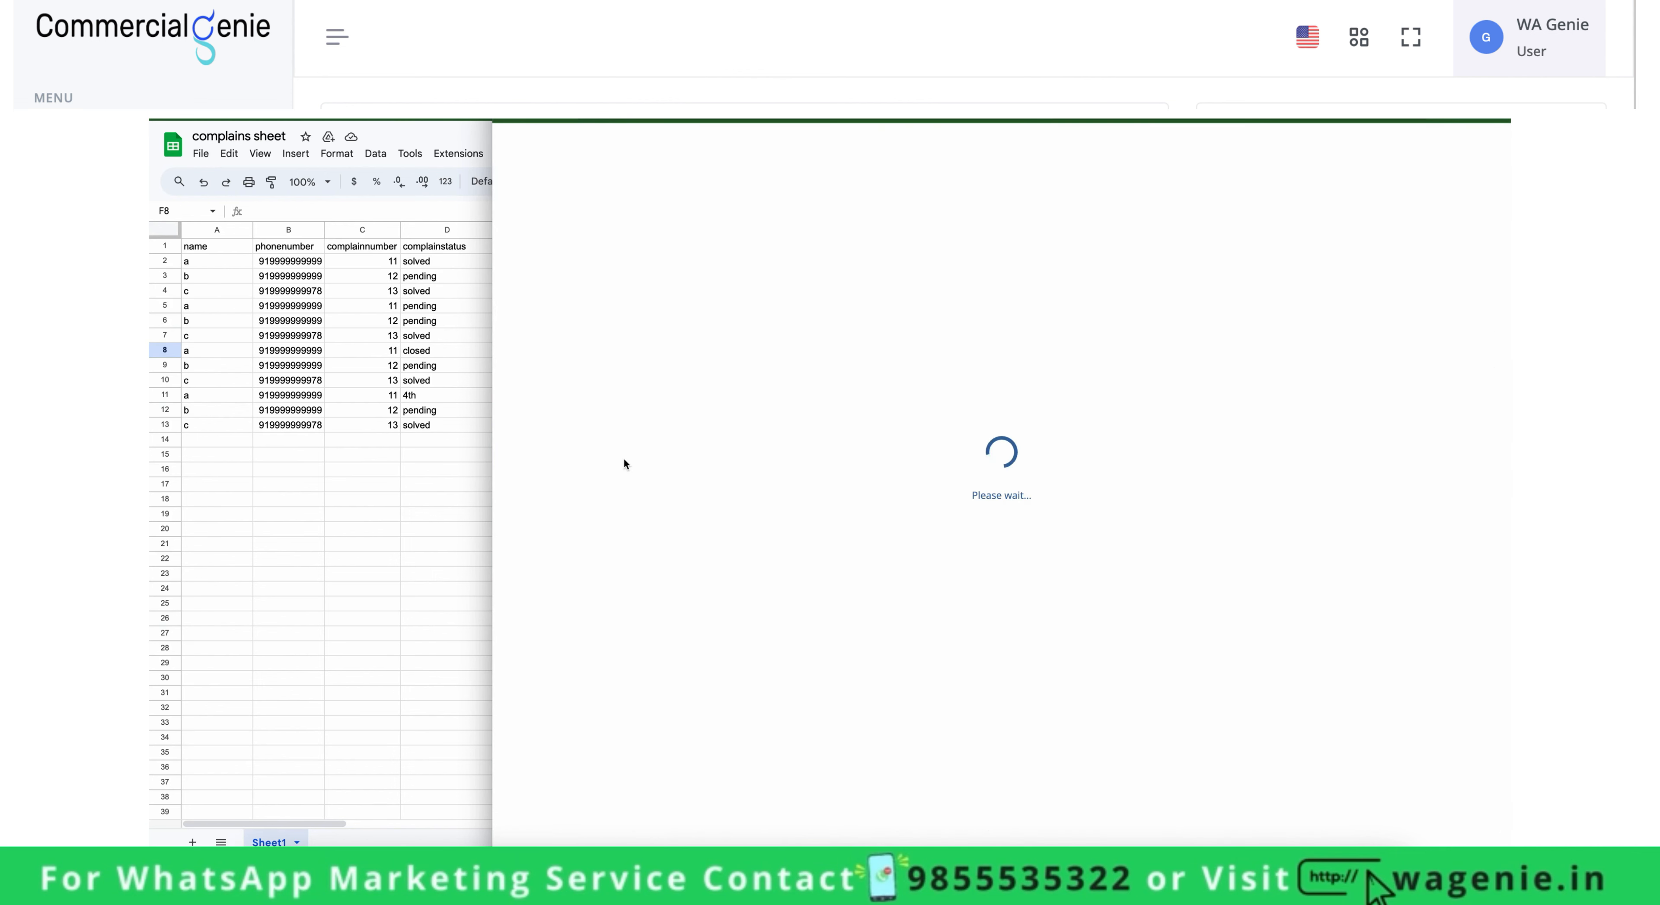
left_click_drag(492, 474, 460, 476)
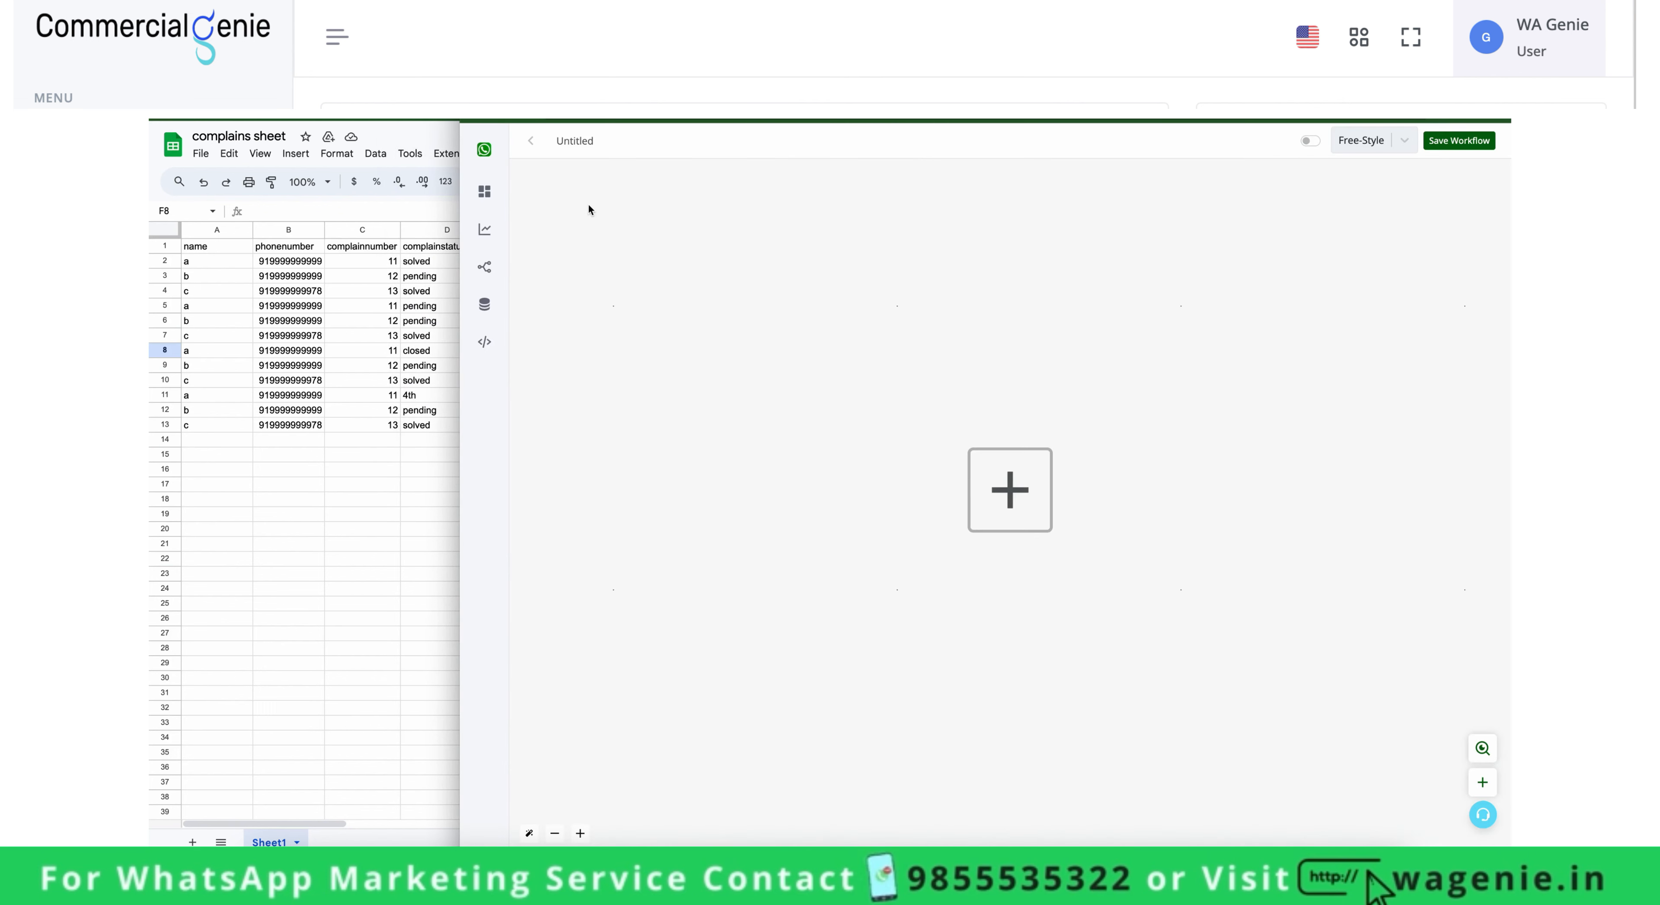
left_click(583, 142)
double_click(582, 141)
type("complain new 2")
Start the flow with the WhatsApp Chat Bot trigger Message Match Keyword Condition.
left_click(1003, 476)
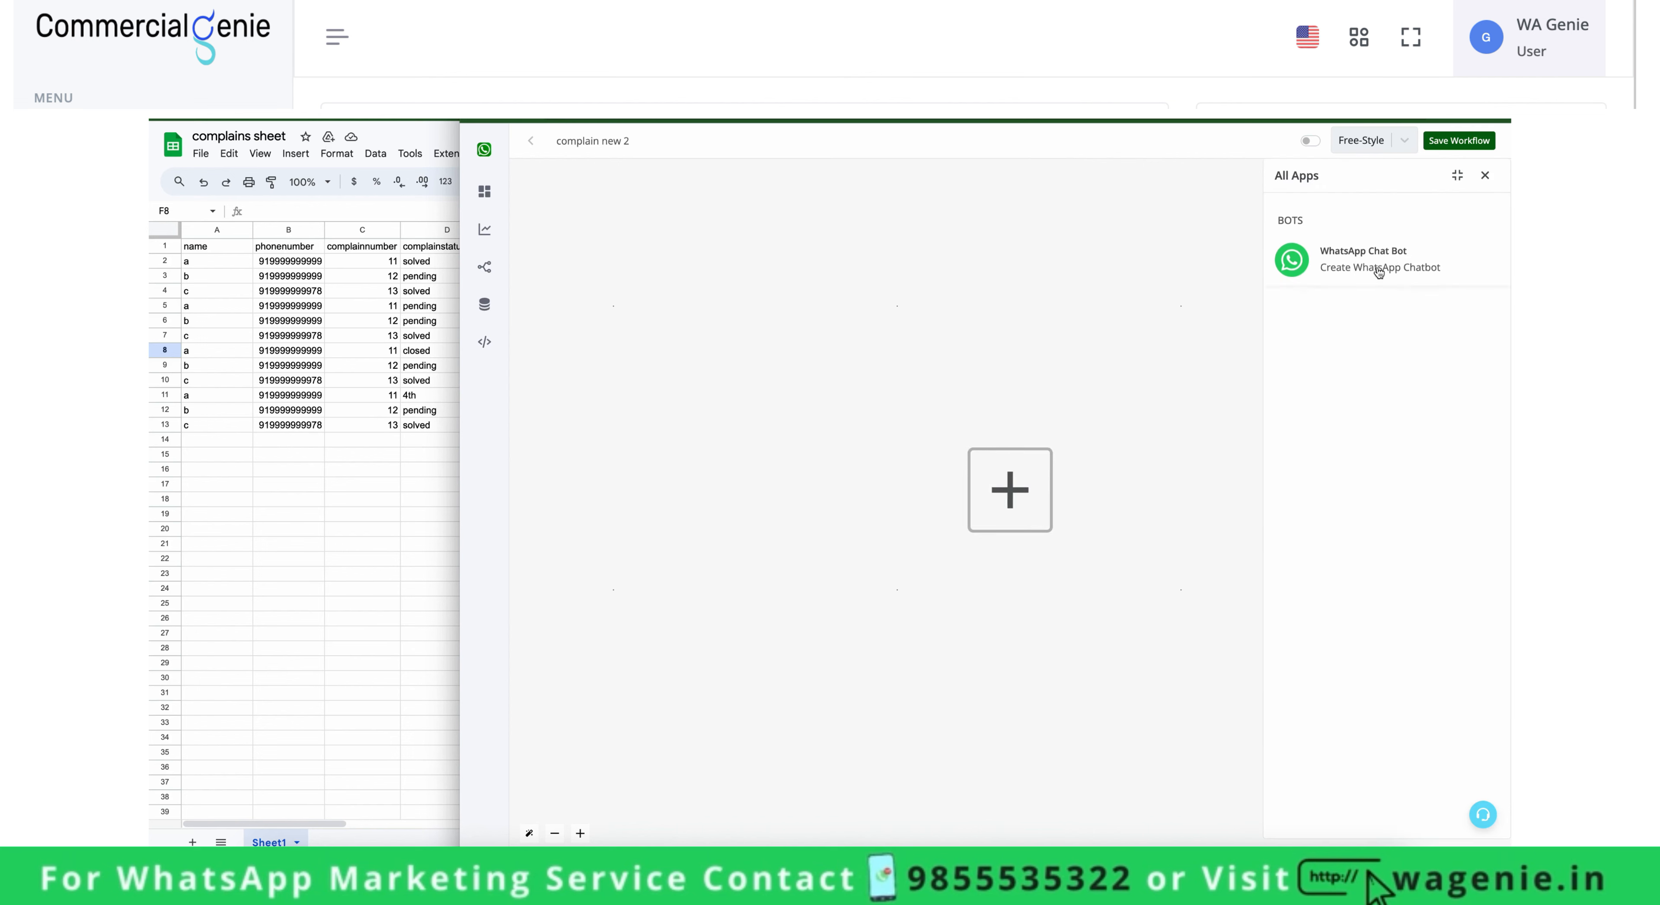
left_click(1378, 272)
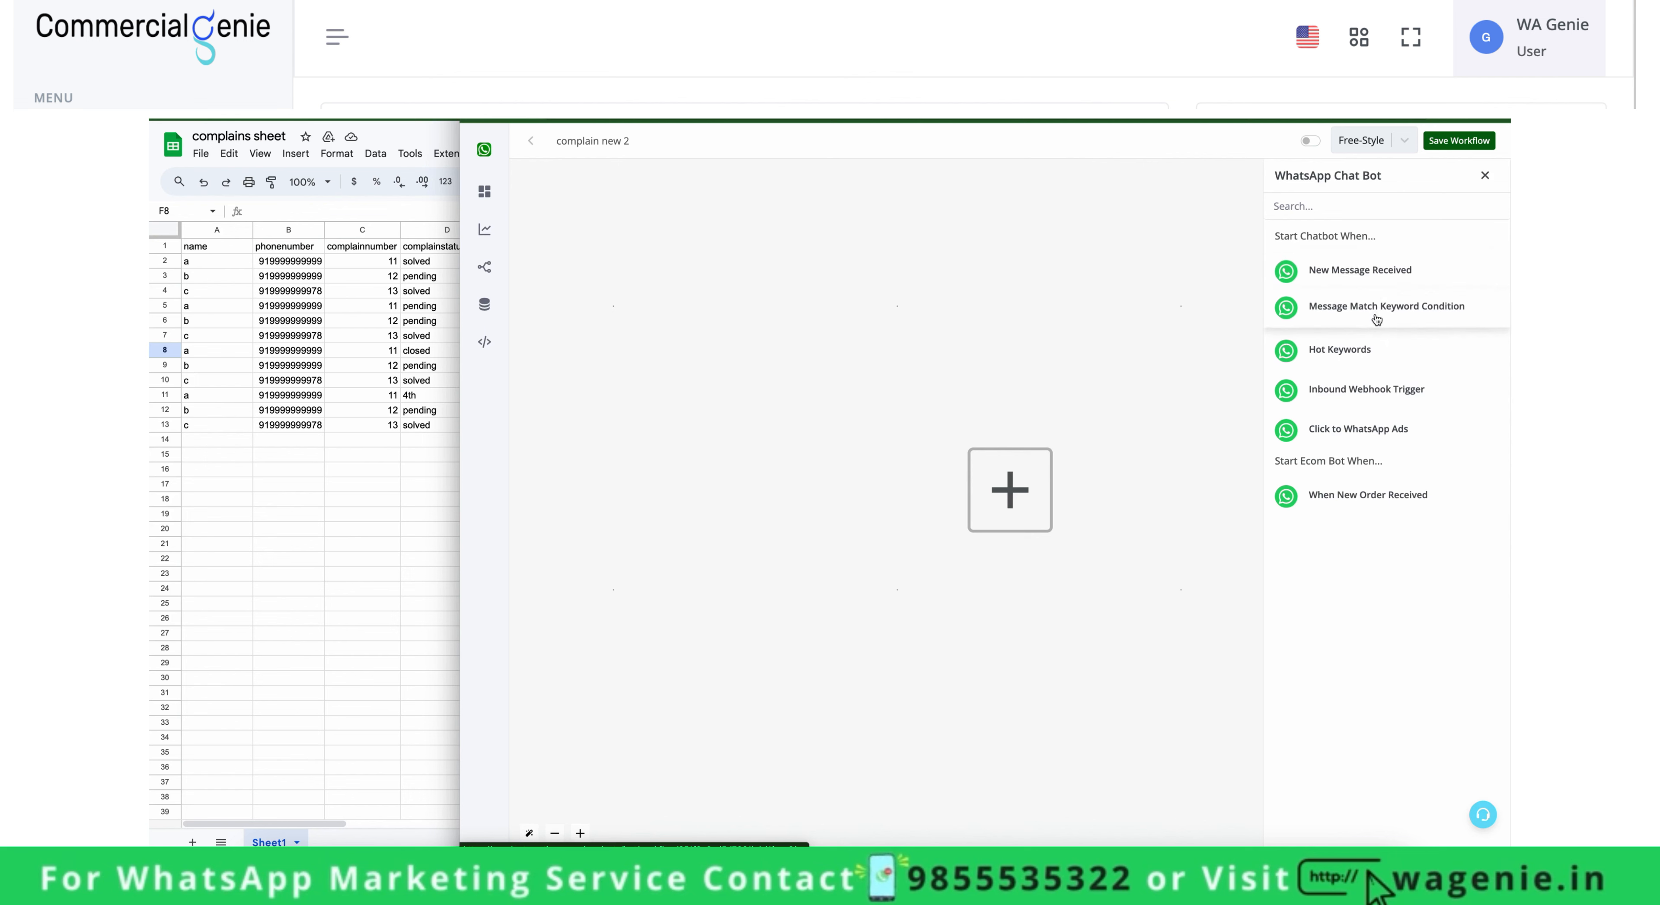
left_click(1374, 309)
Set the keyword trigger's channel to Working Channel.
left_click(1373, 293)
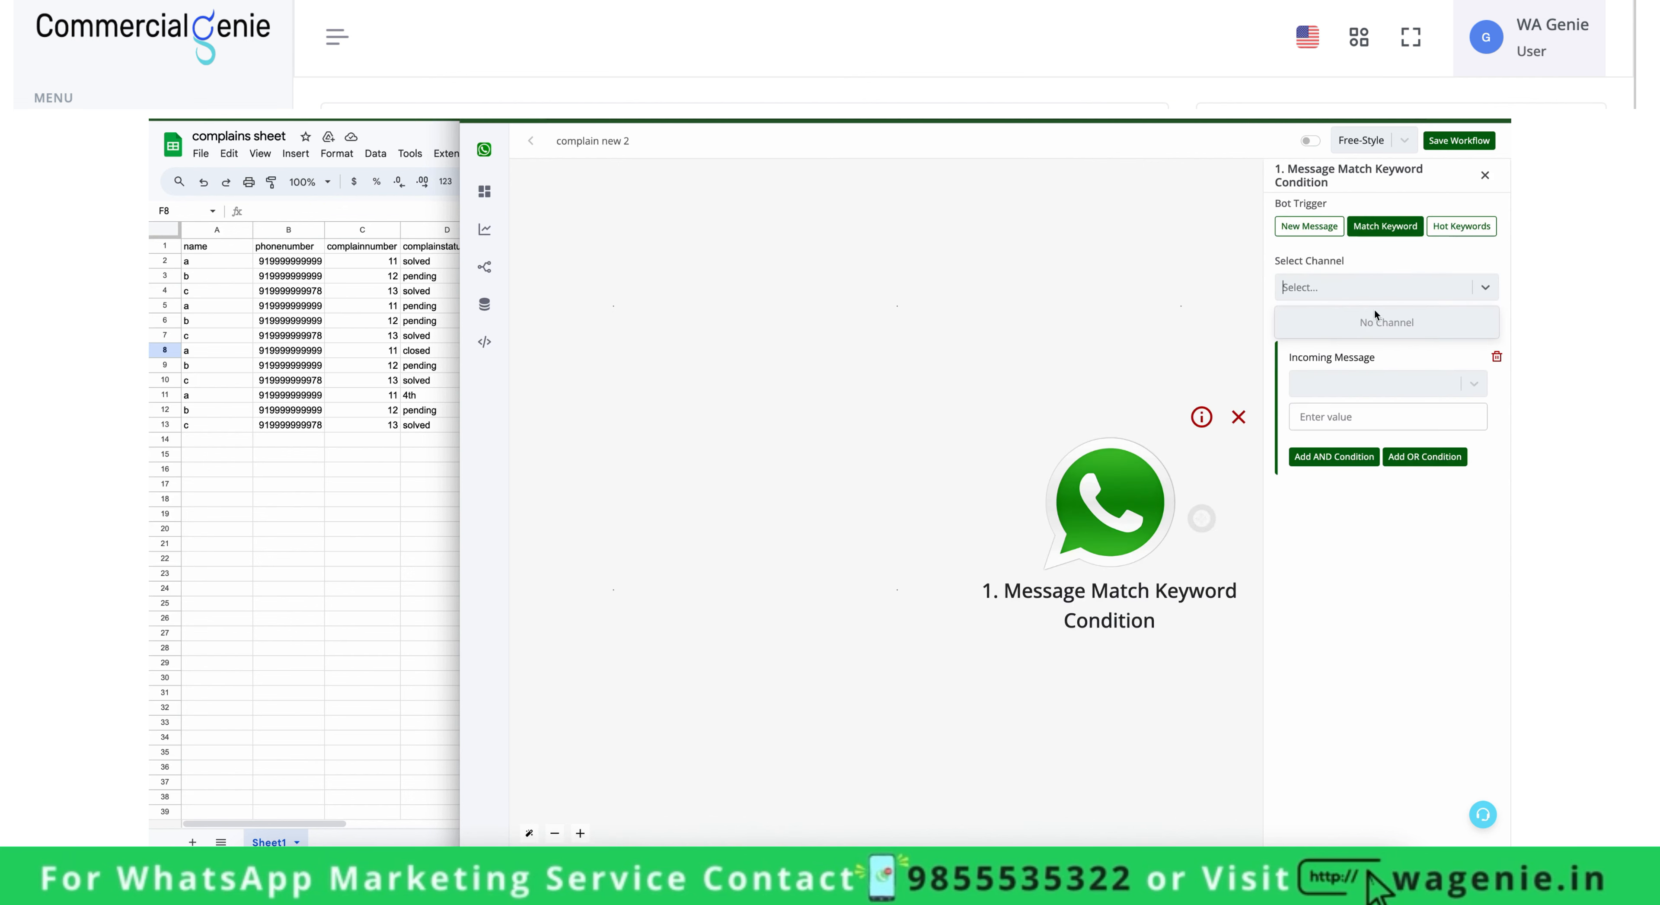
left_click(1377, 279)
left_click(1377, 279)
left_click(1377, 279)
left_click(1377, 279)
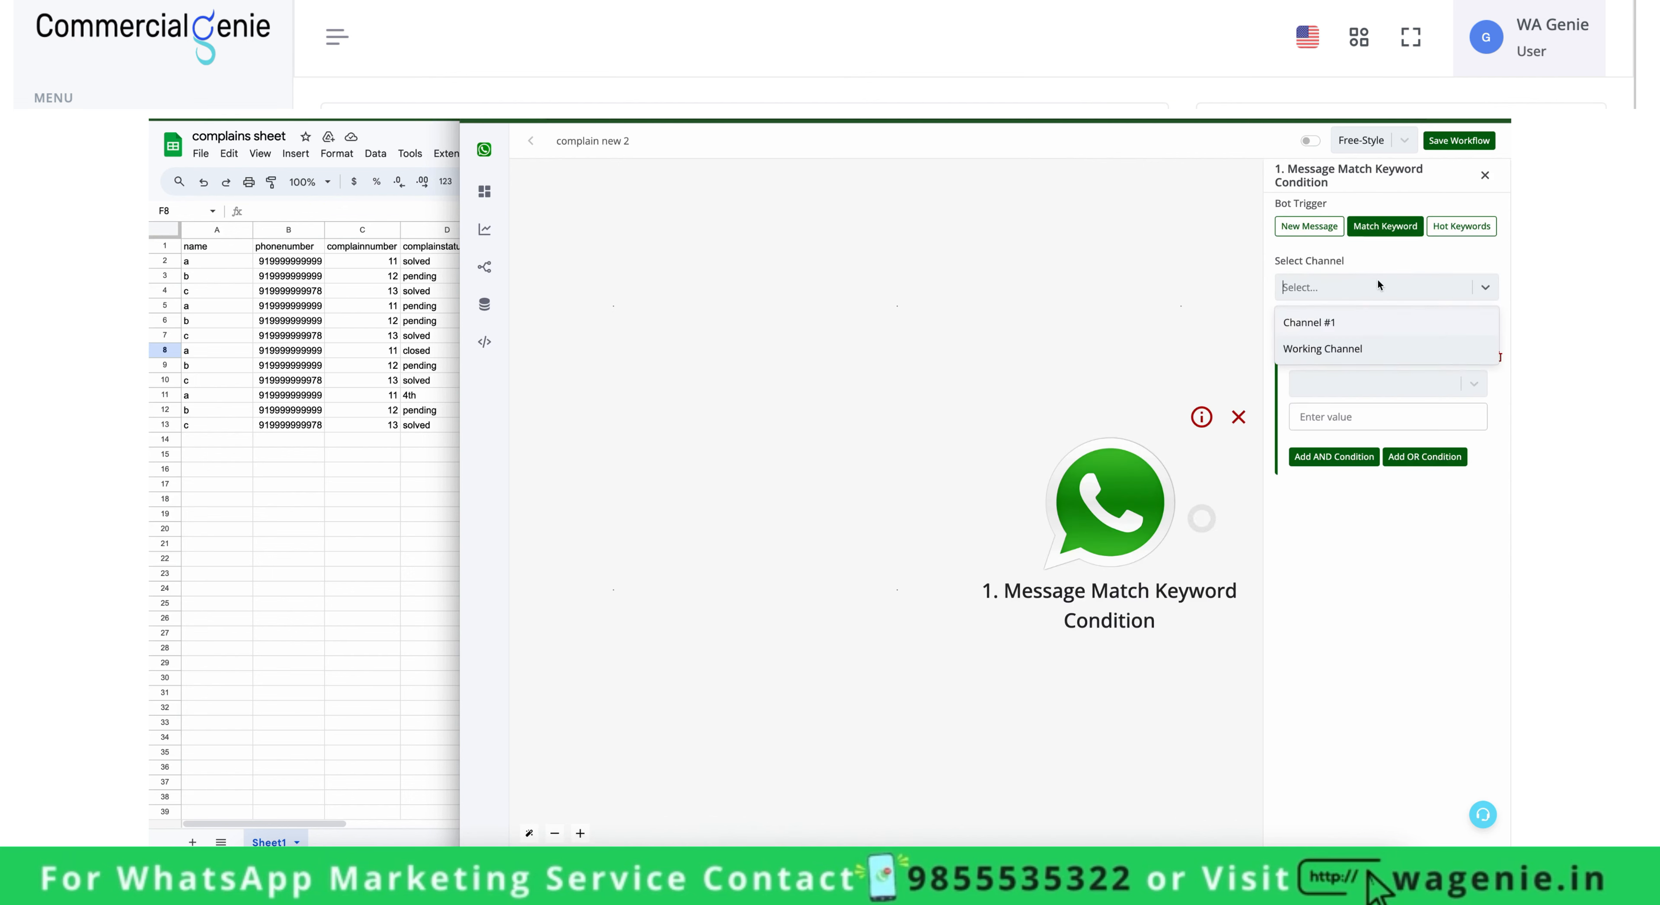
left_click(1373, 348)
Set the trigger condition so the incoming message is "complainbot2" and save the trigger.
left_click(1374, 380)
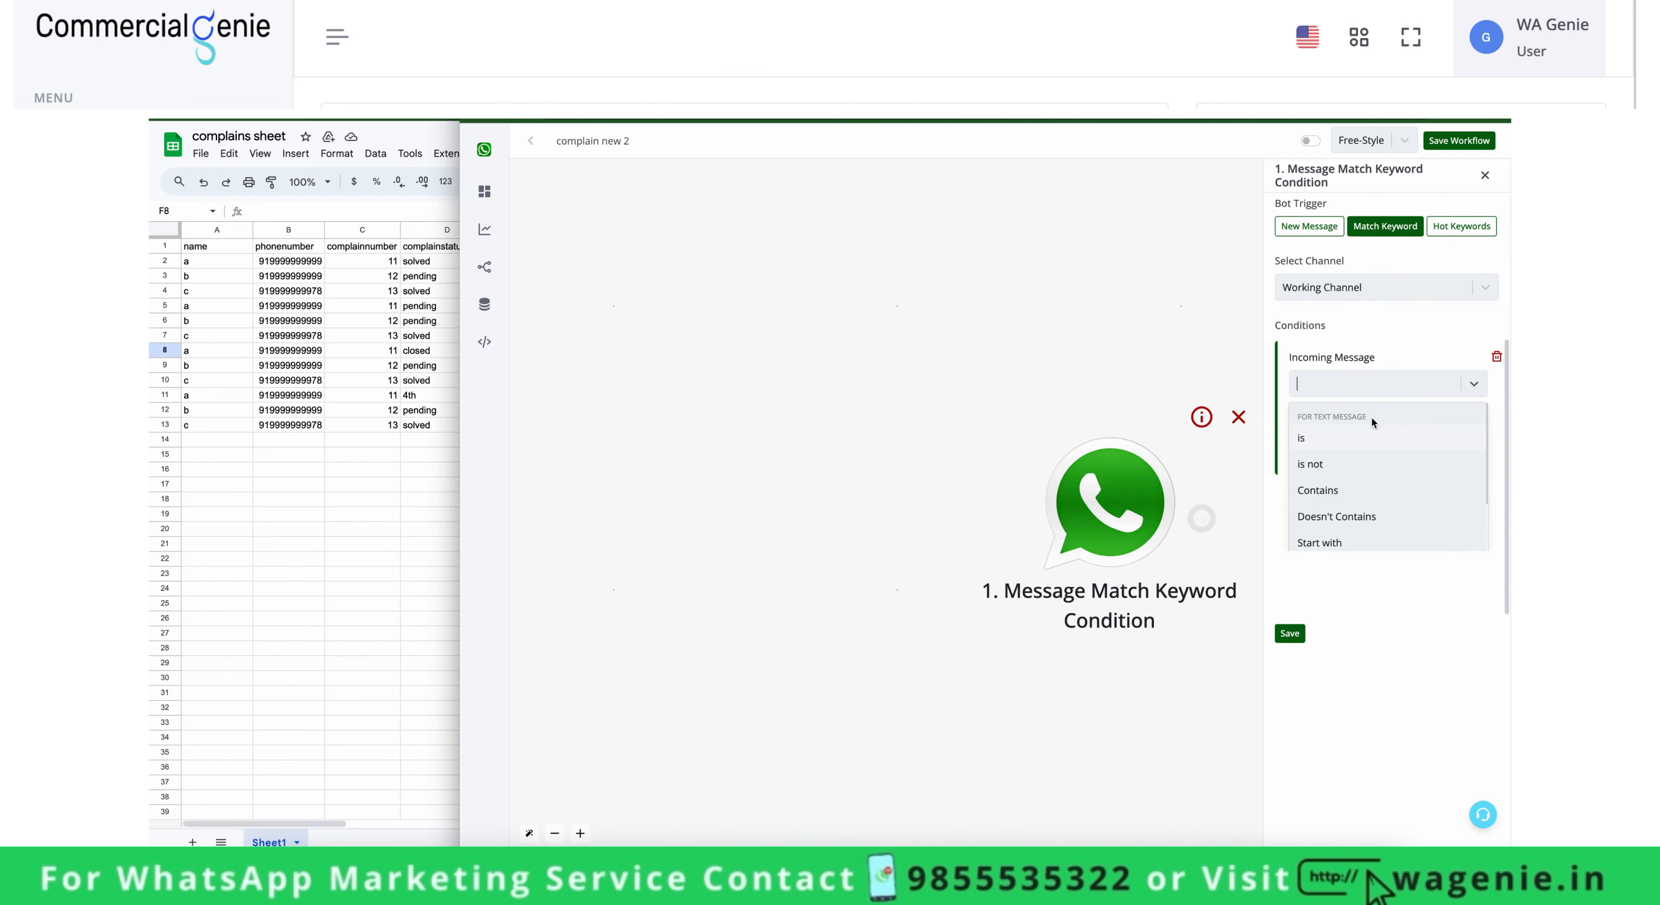
left_click(1371, 433)
left_click(1371, 417)
type("compl")
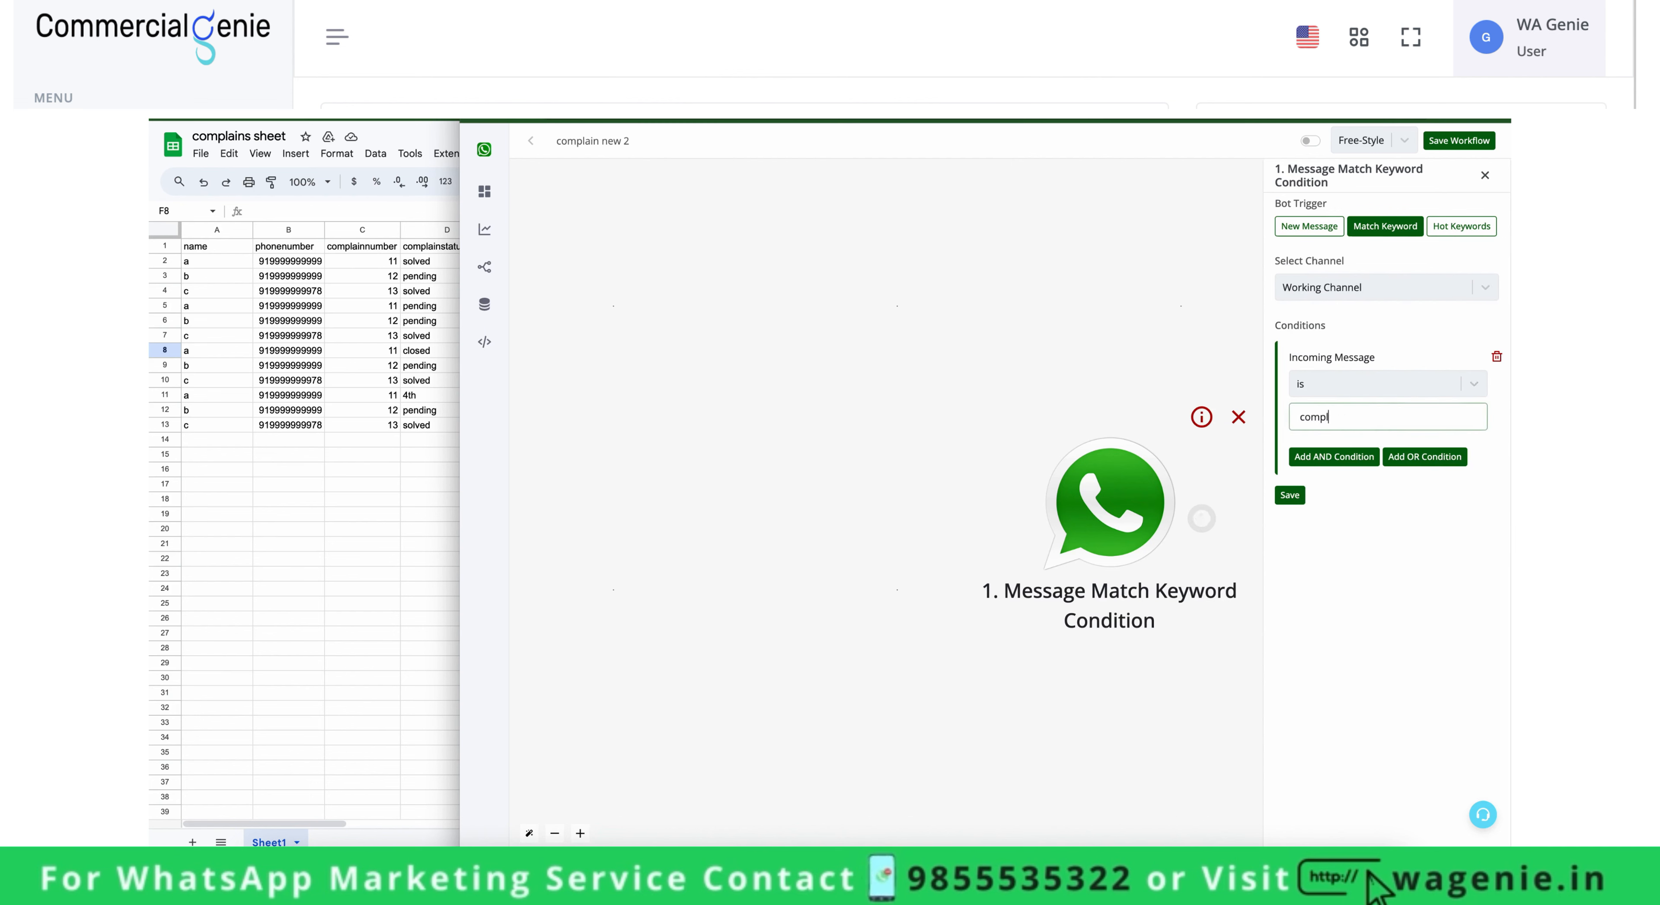
type("ainbot2")
left_click(1294, 497)
Add an Ask Question action after the trigger with the text "Kindly share your complain number" and save it.
left_click(1202, 519)
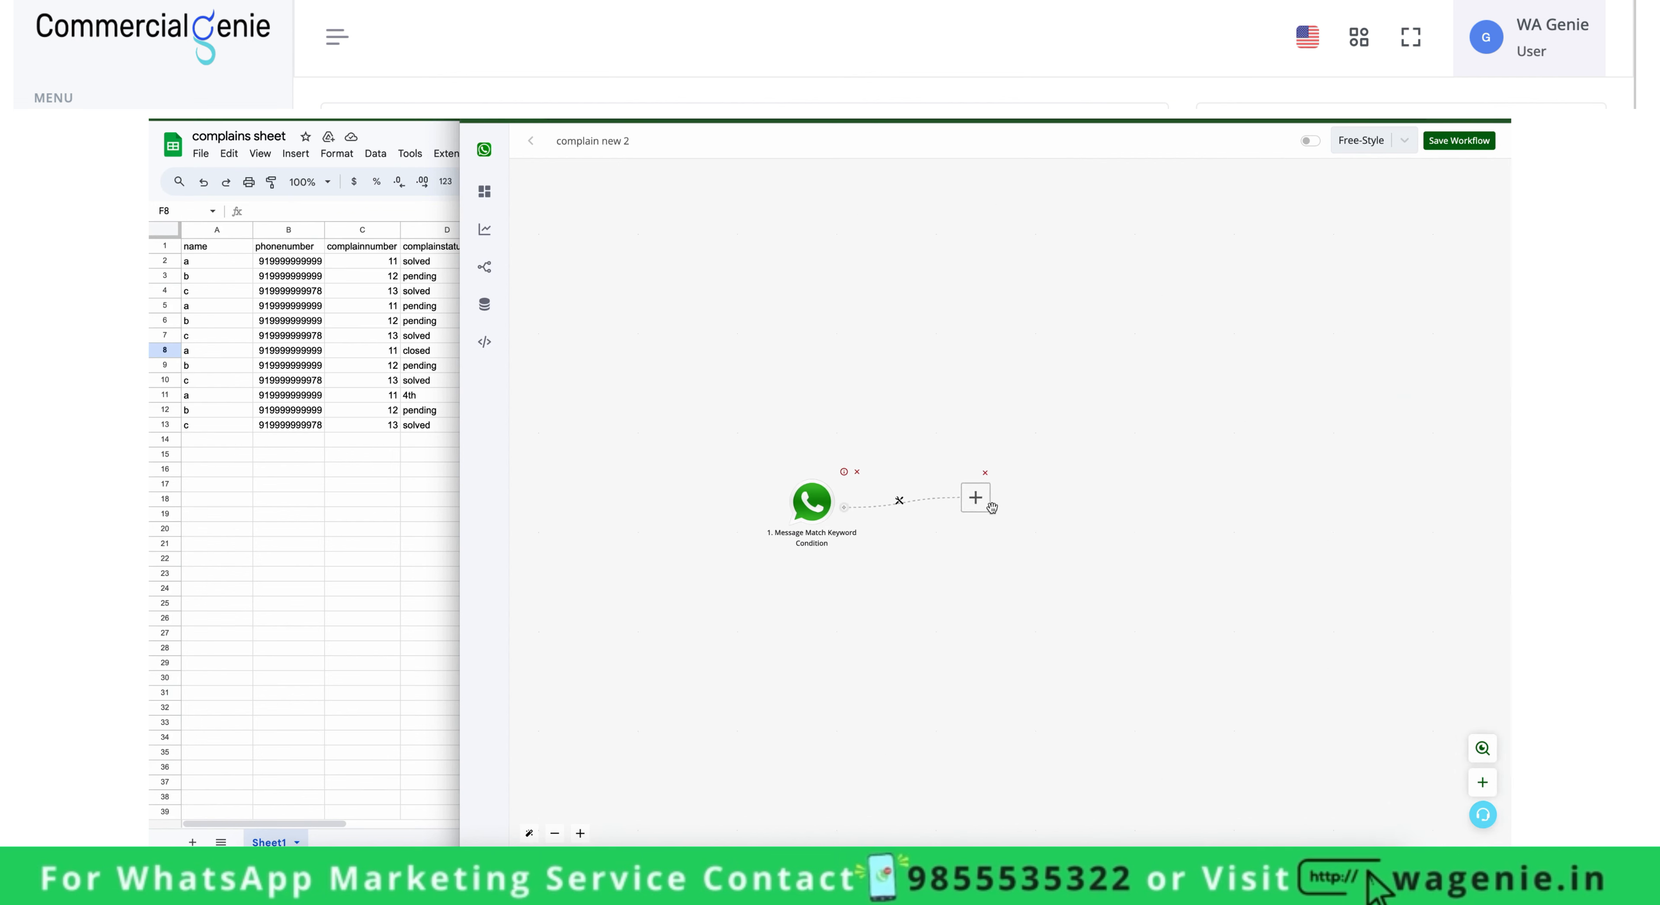
left_click(976, 503)
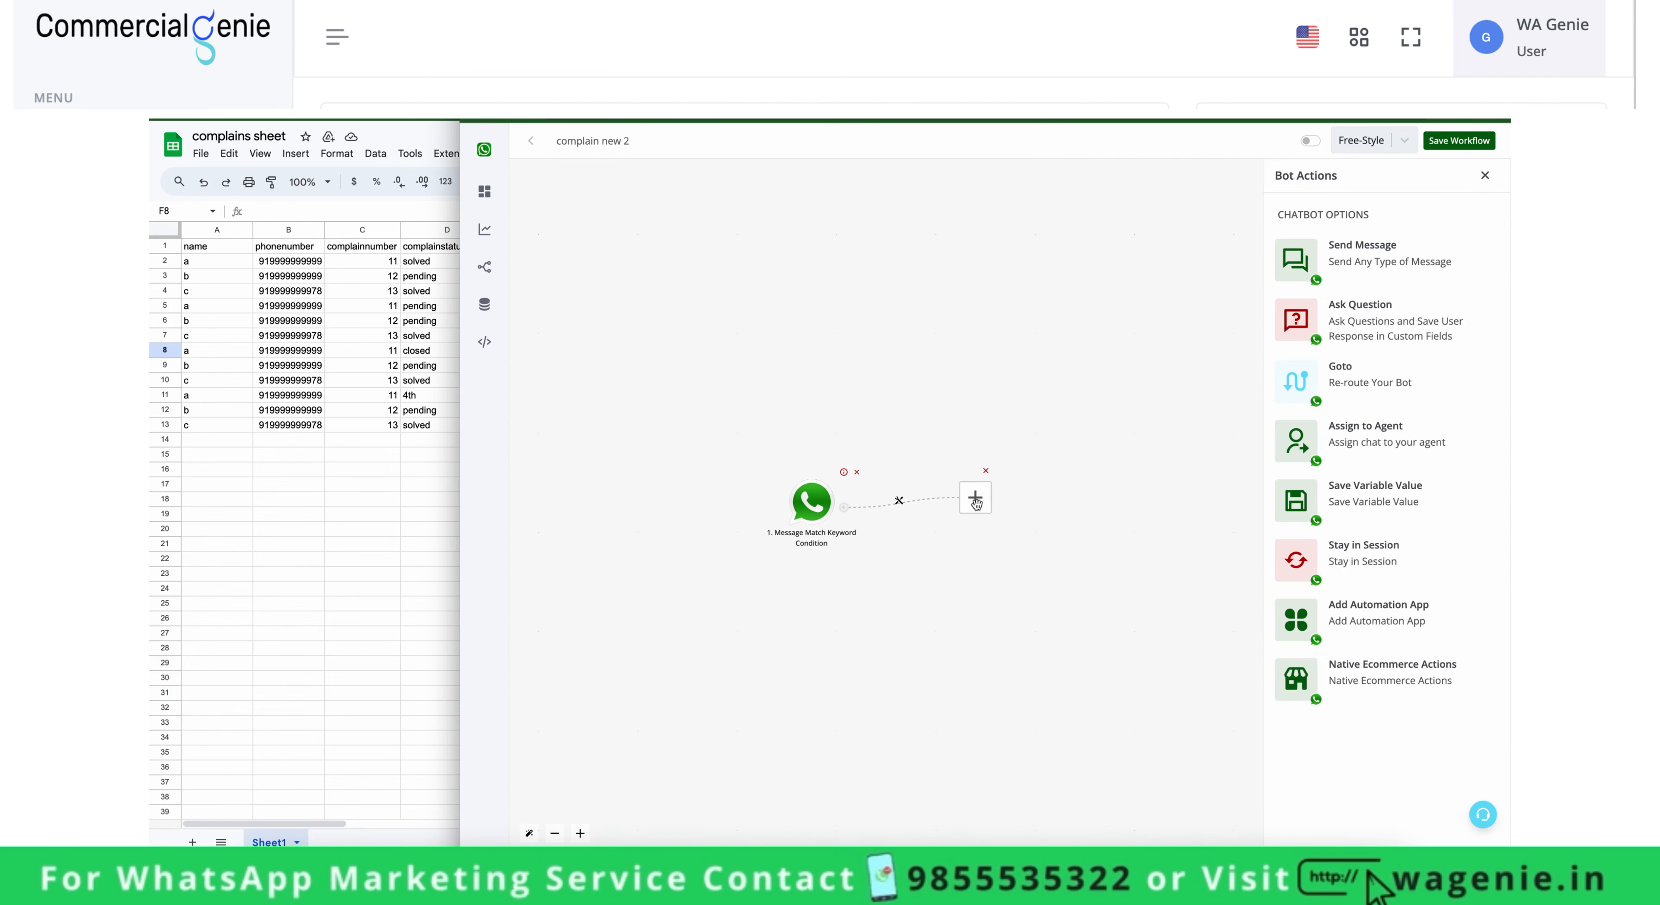
left_click(1346, 317)
left_click(1374, 229)
left_click(1385, 303)
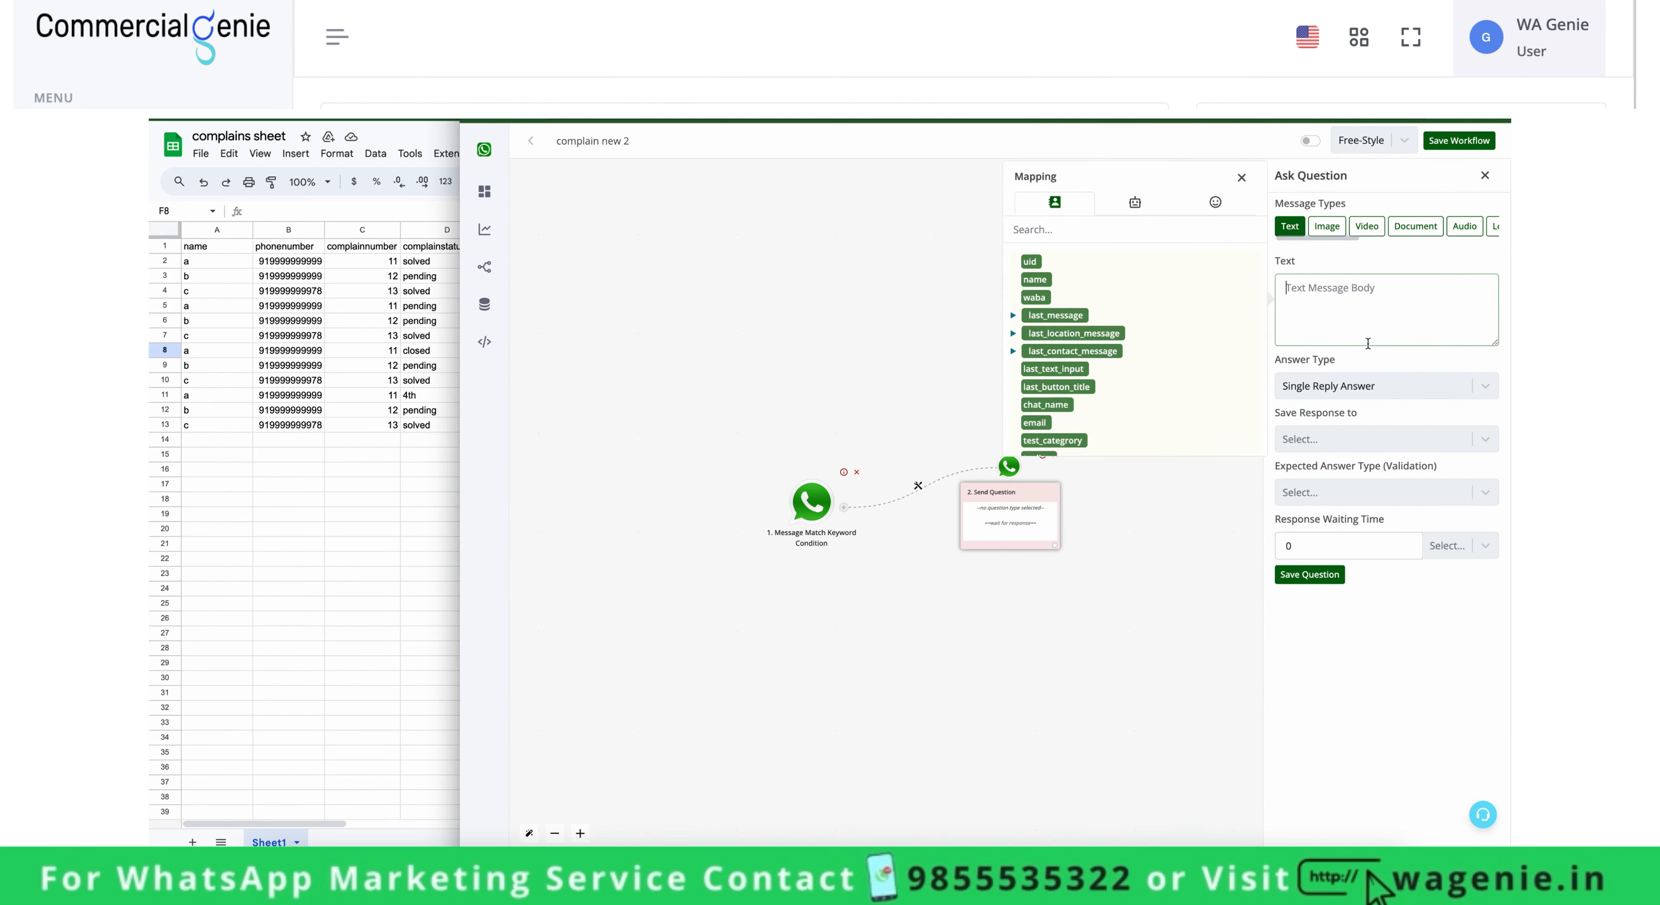
type("Kindly share ")
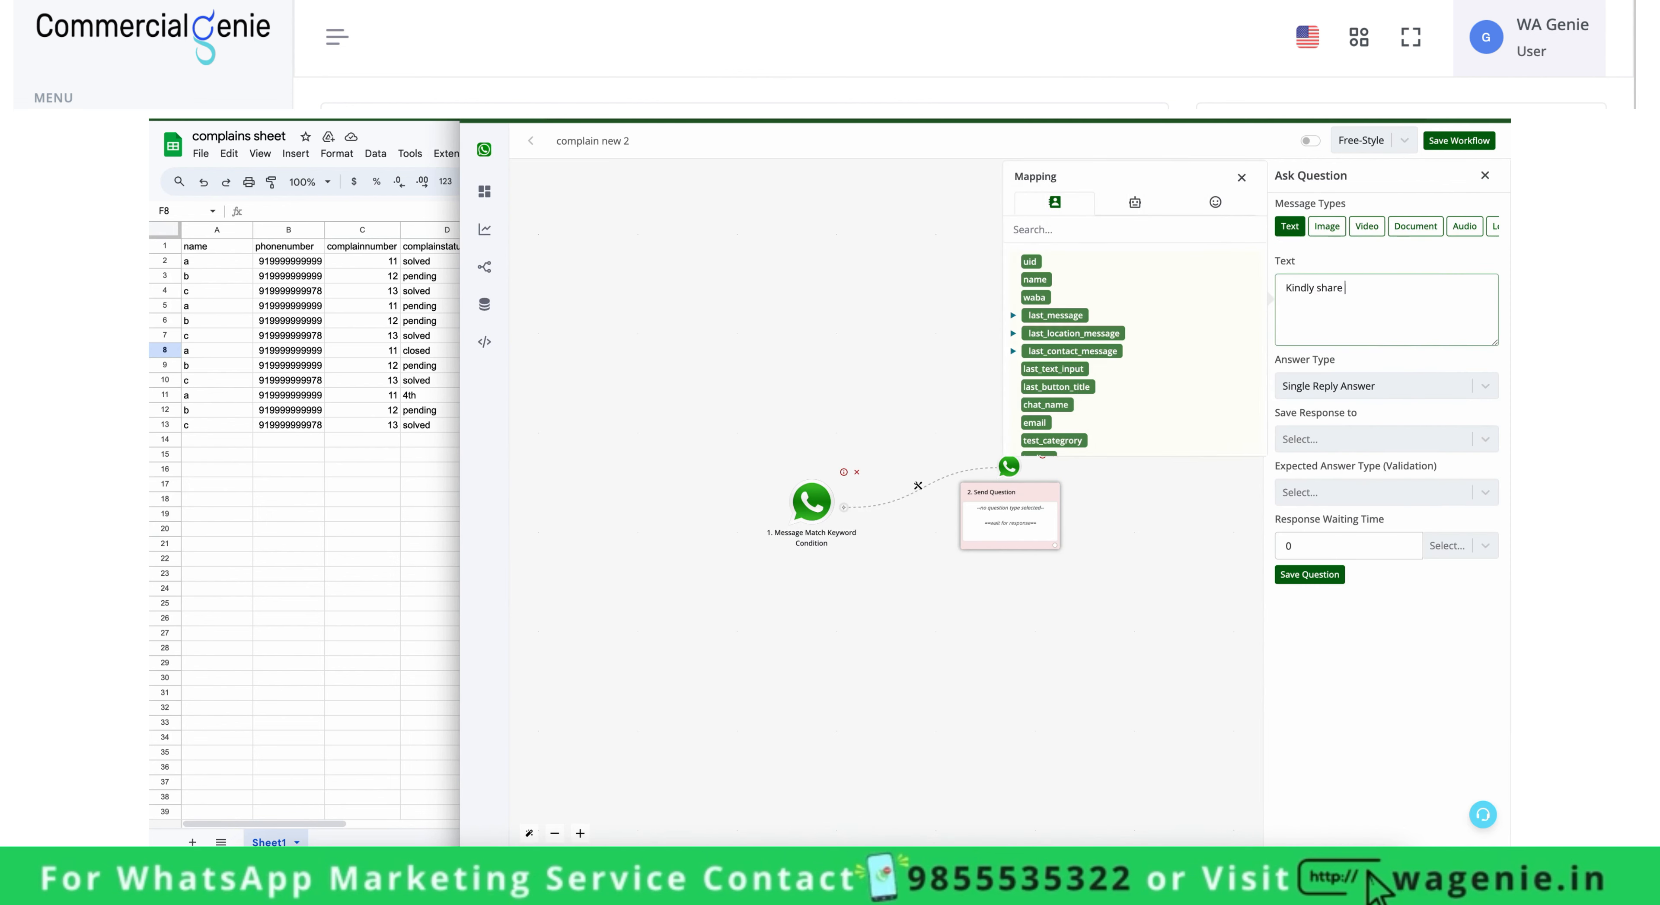
type("your complain number")
left_click(1338, 581)
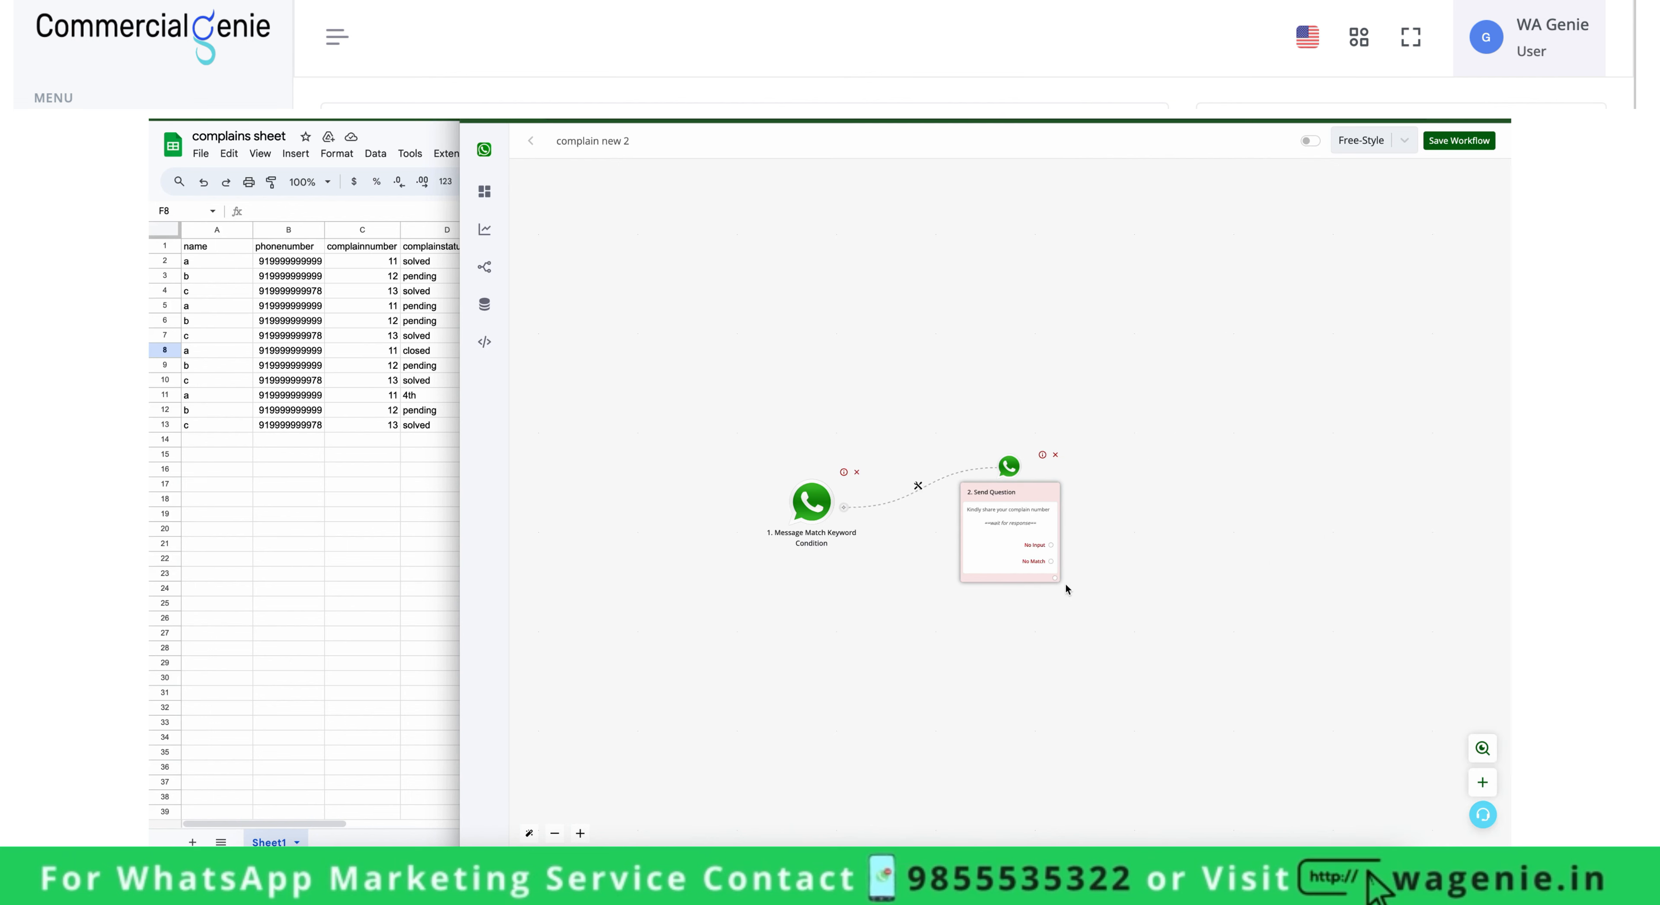
Add the Google Sheet automation Lookup Spreadsheet Rows after the complaint number question.
left_click(1055, 578)
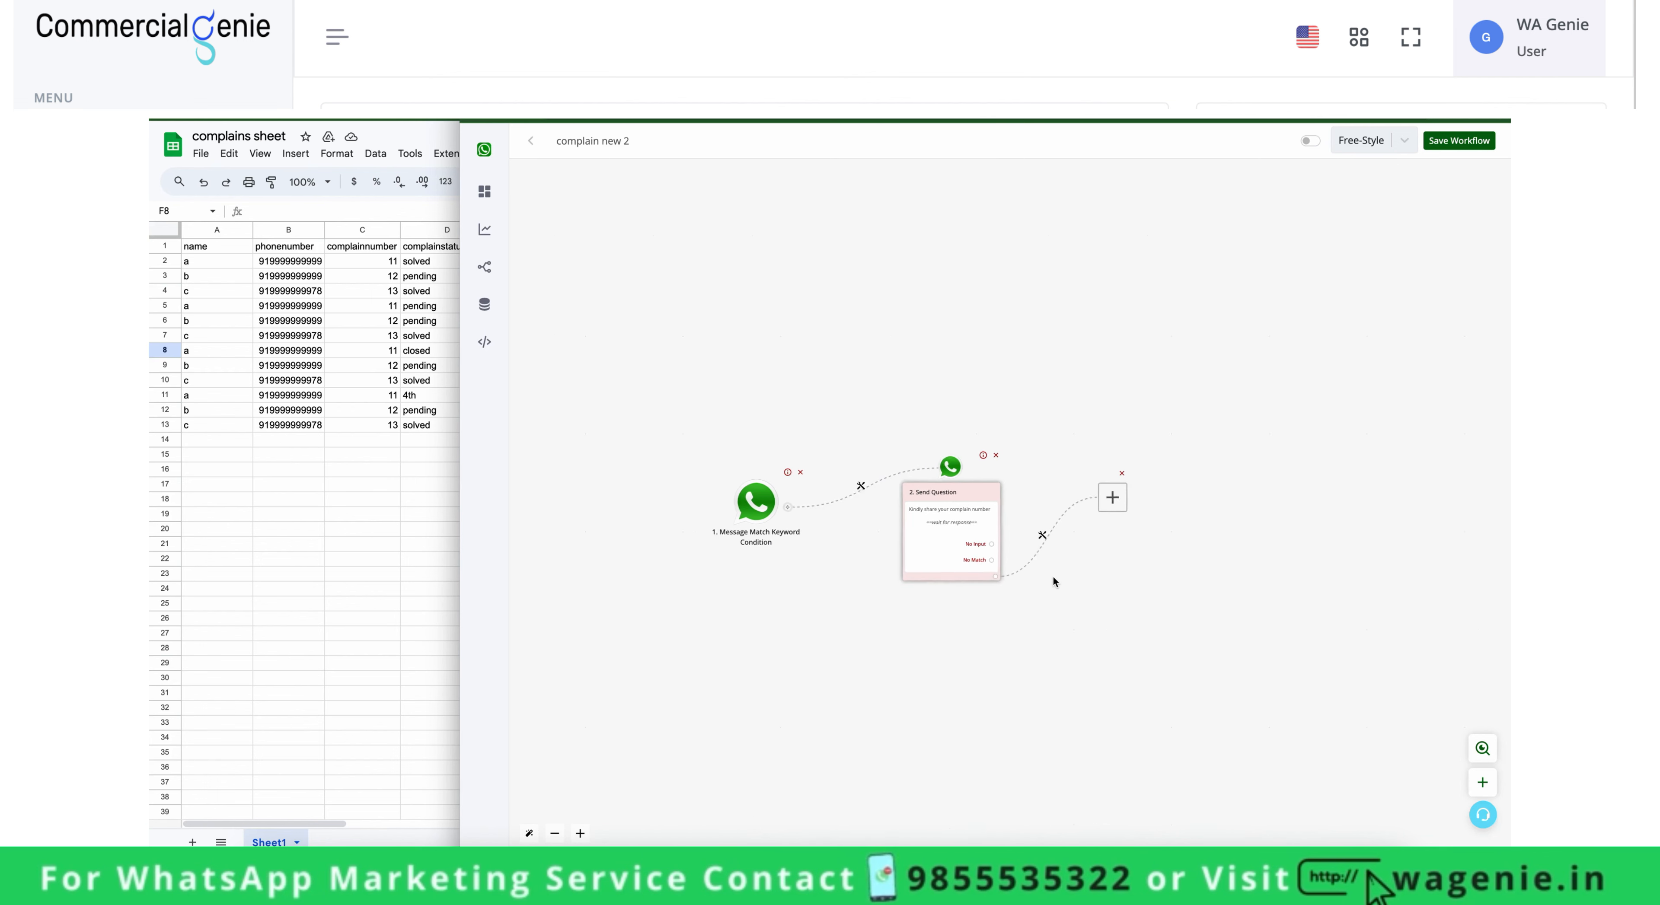
left_click(974, 502)
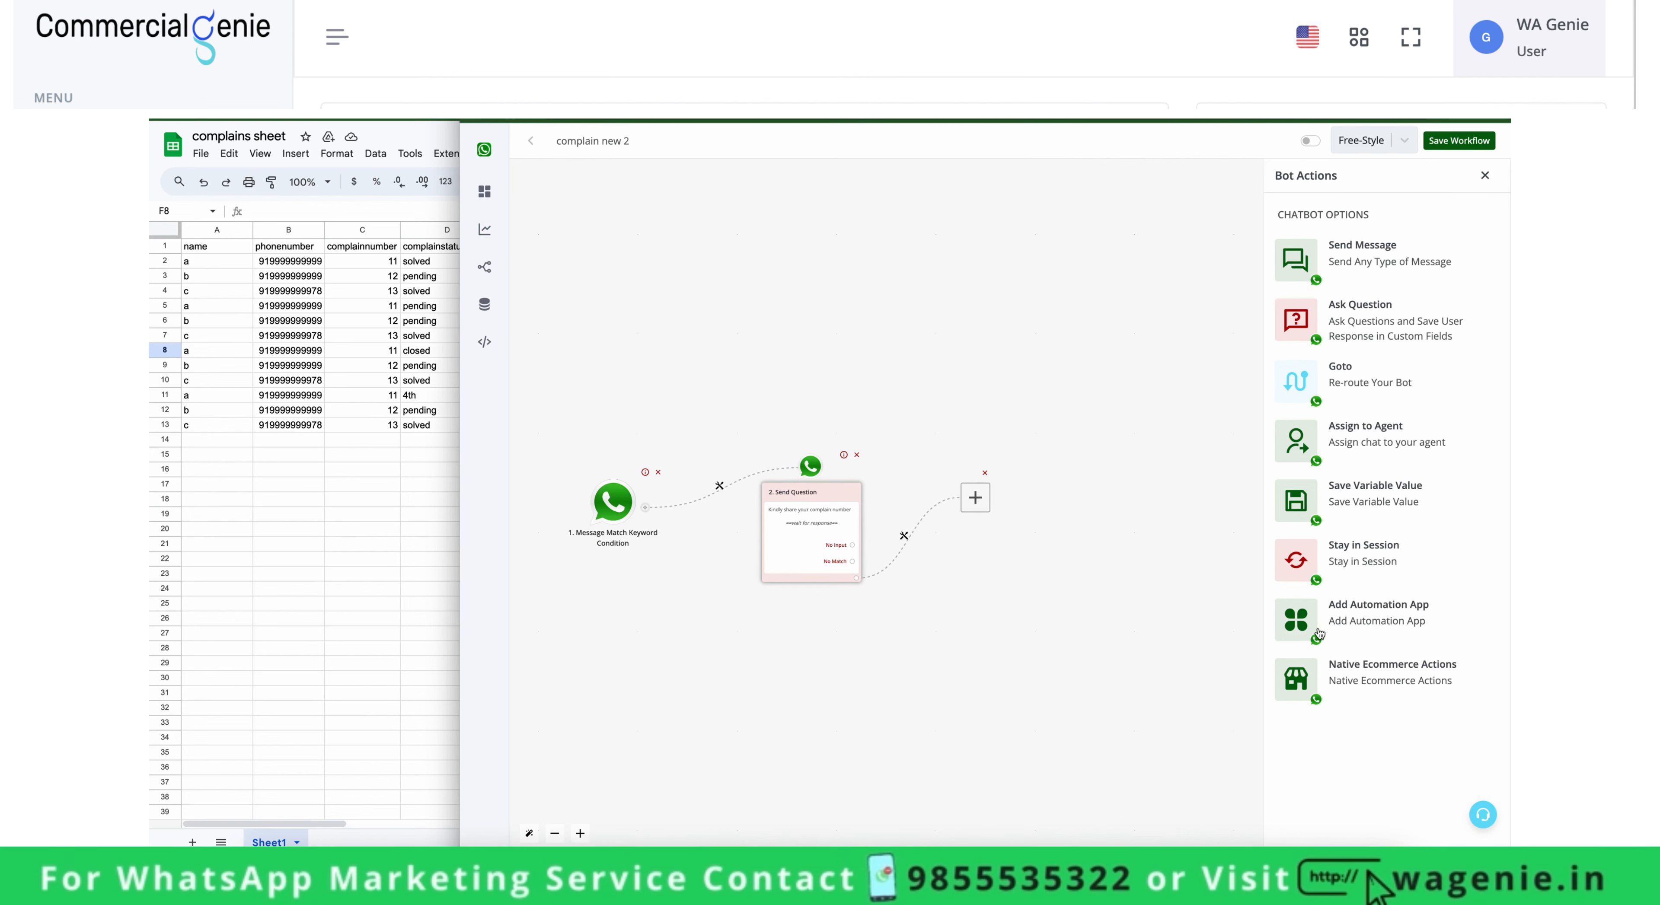
left_click(1350, 635)
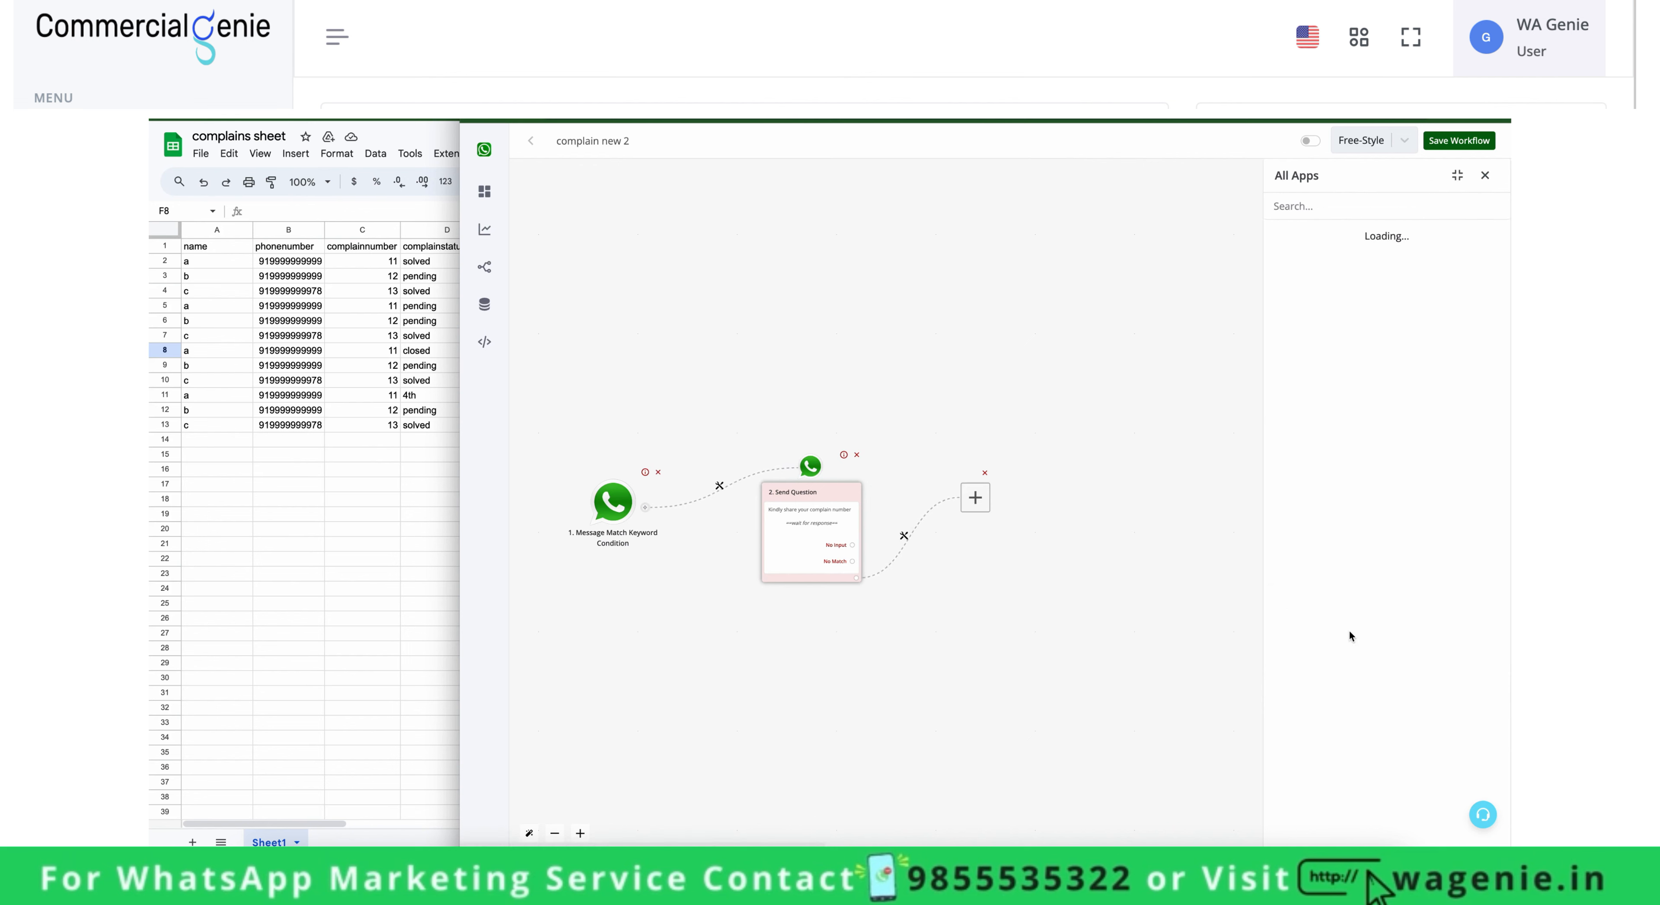
left_click(1340, 204)
type("shee")
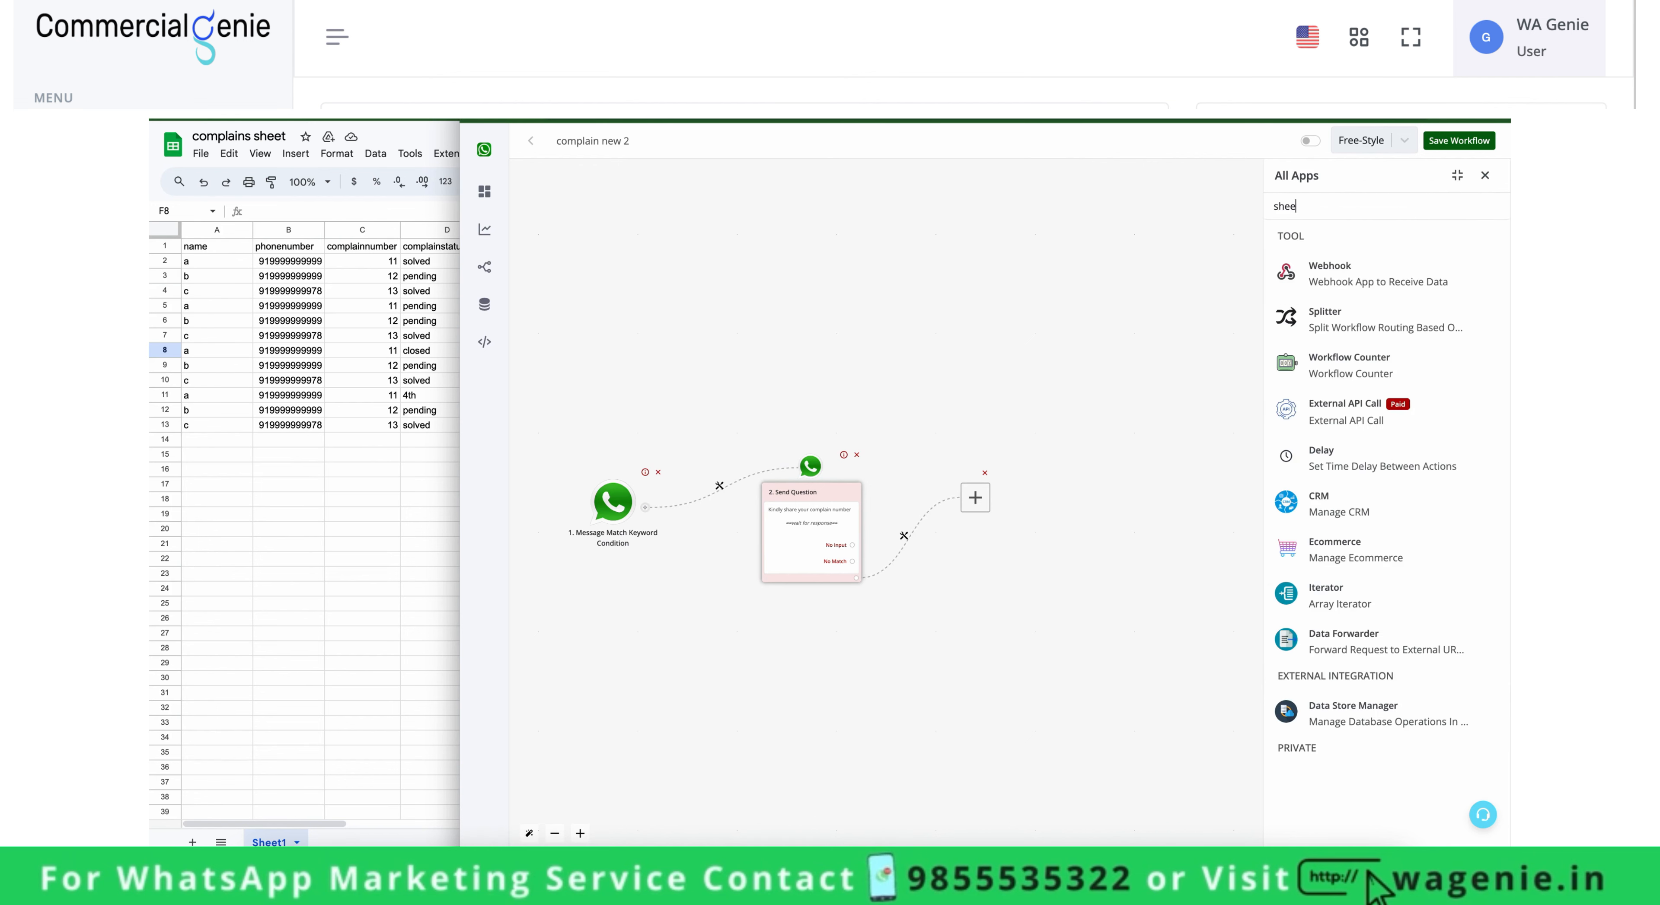
type("t")
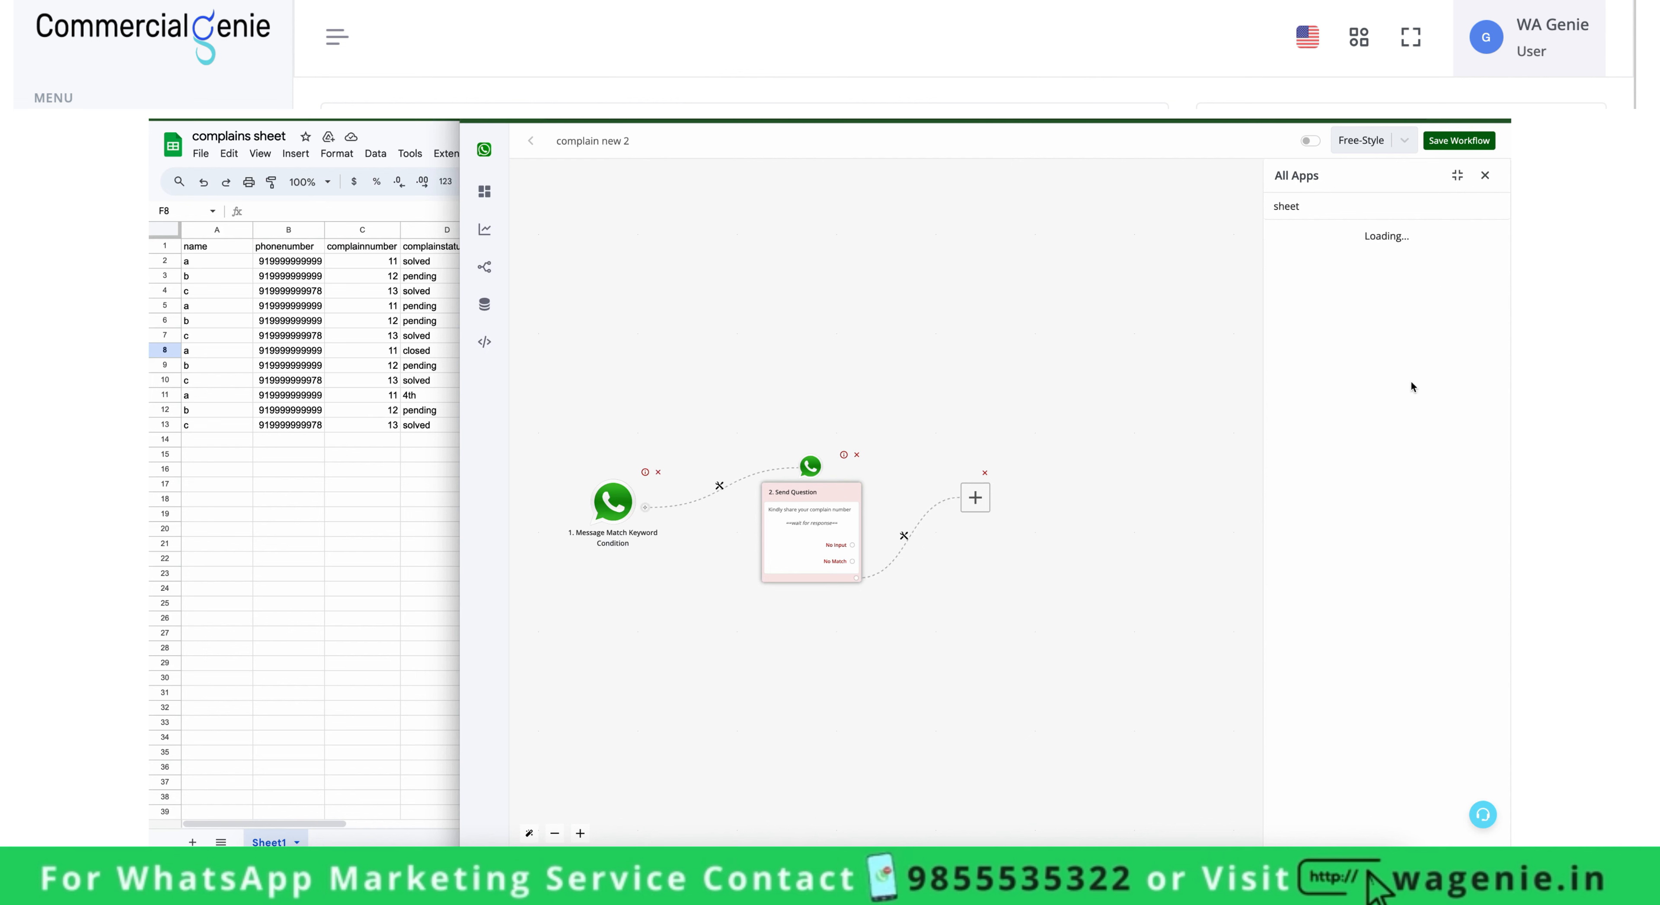
left_click(1383, 284)
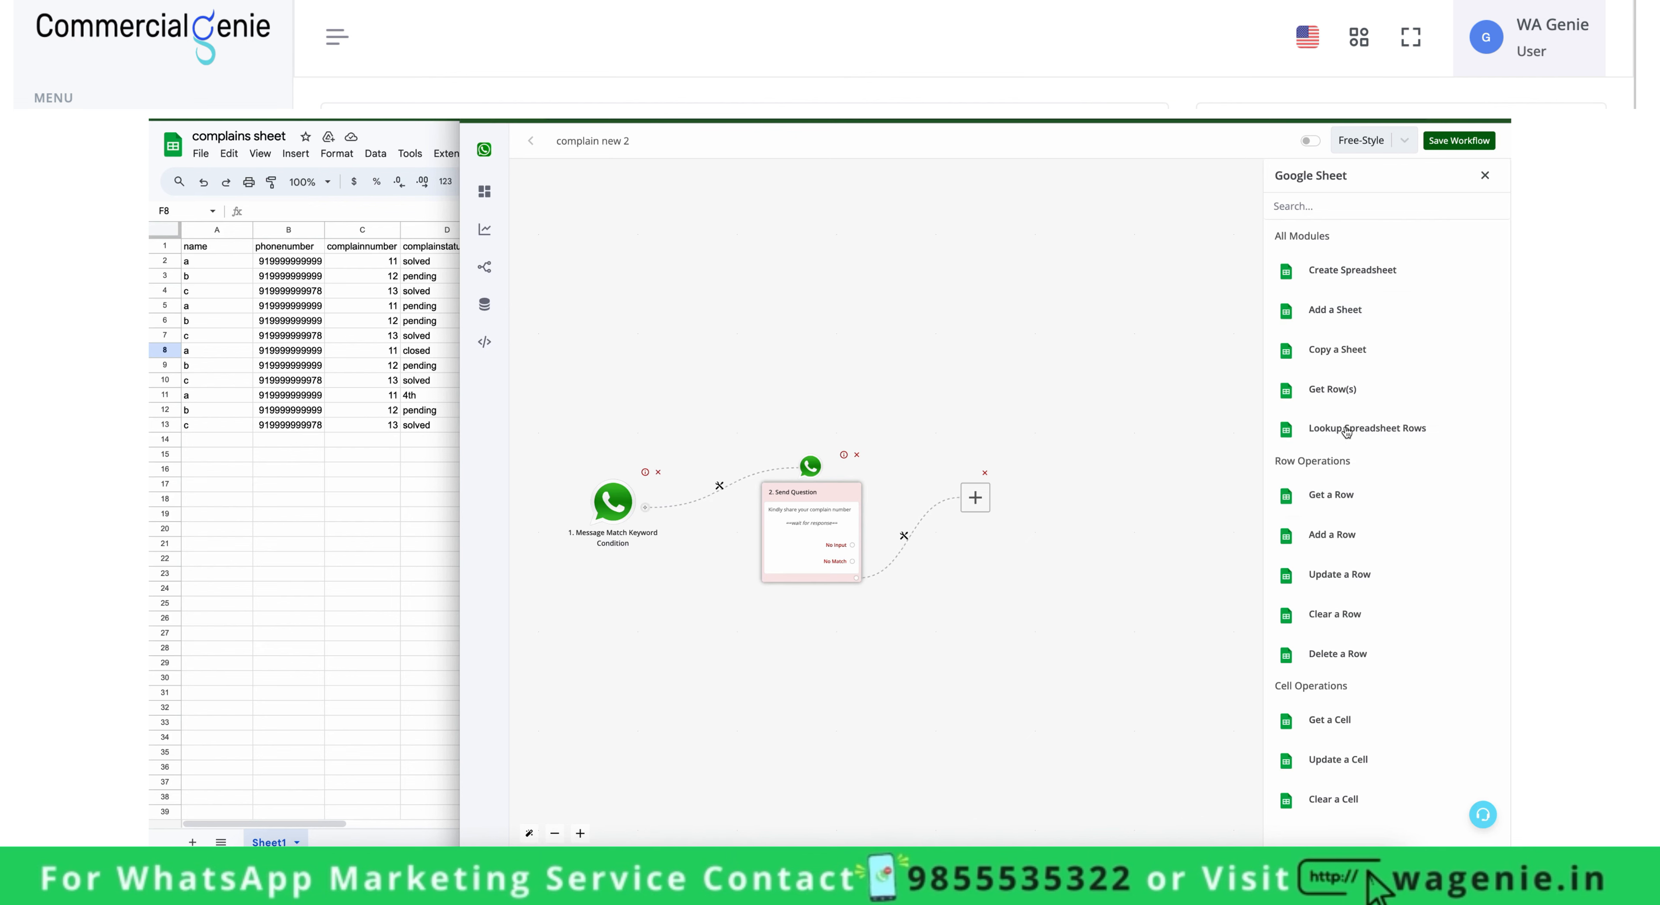
left_click(1347, 438)
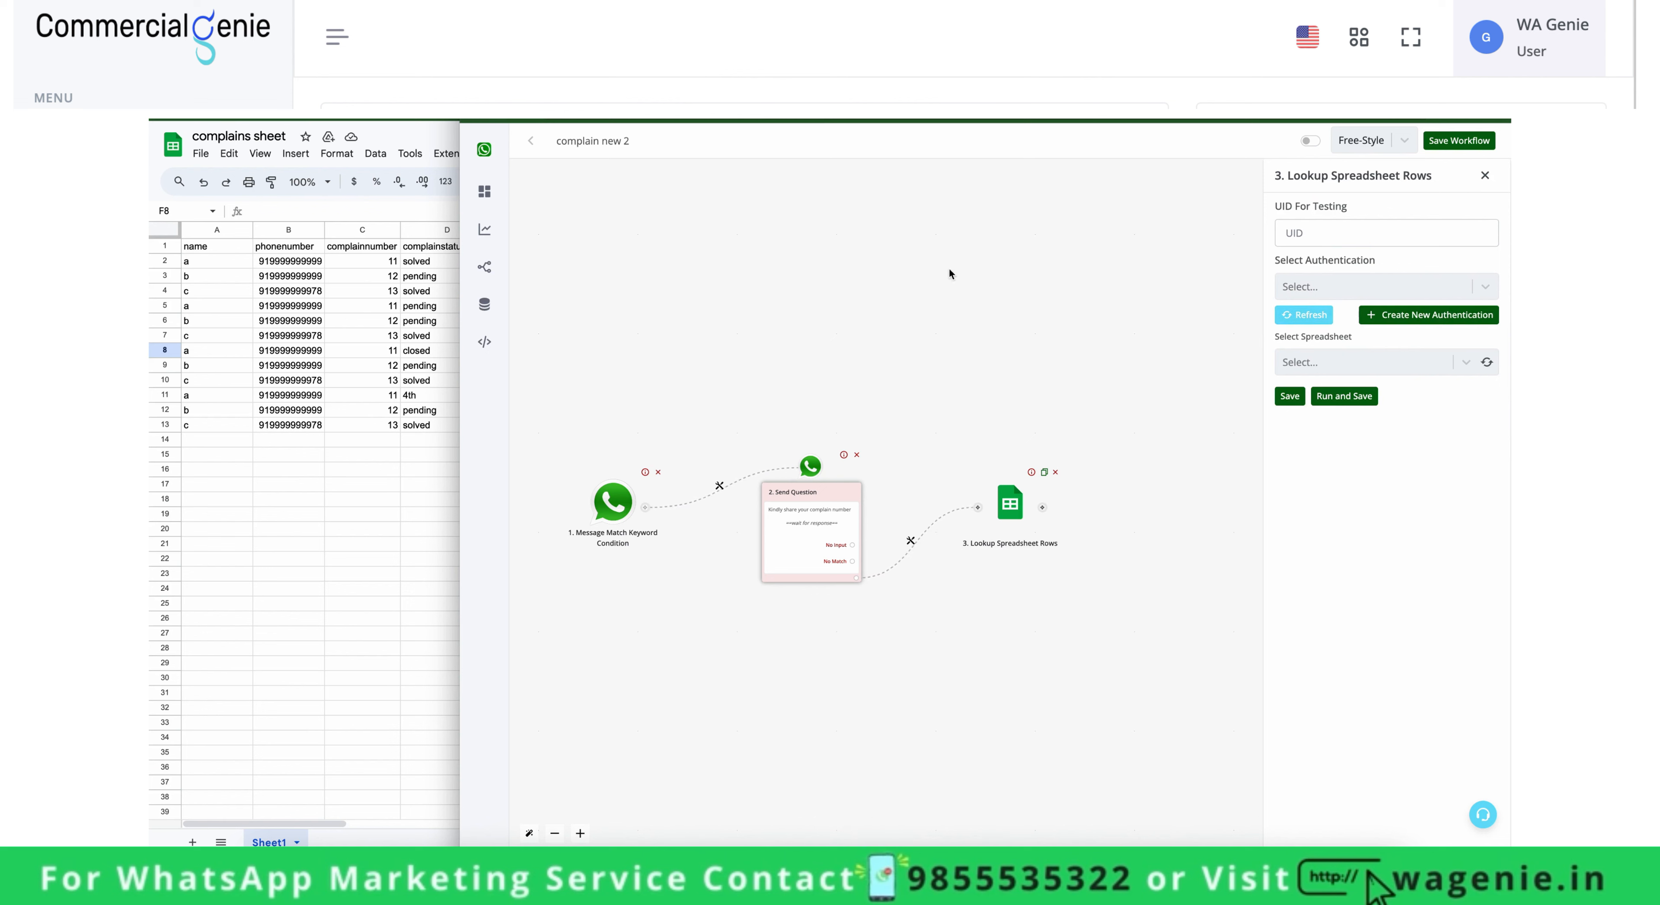
Set the lookup's authentication to wainbox and its source to Sheet1 of the "complains sheet" spreadsheet.
left_click(1478, 286)
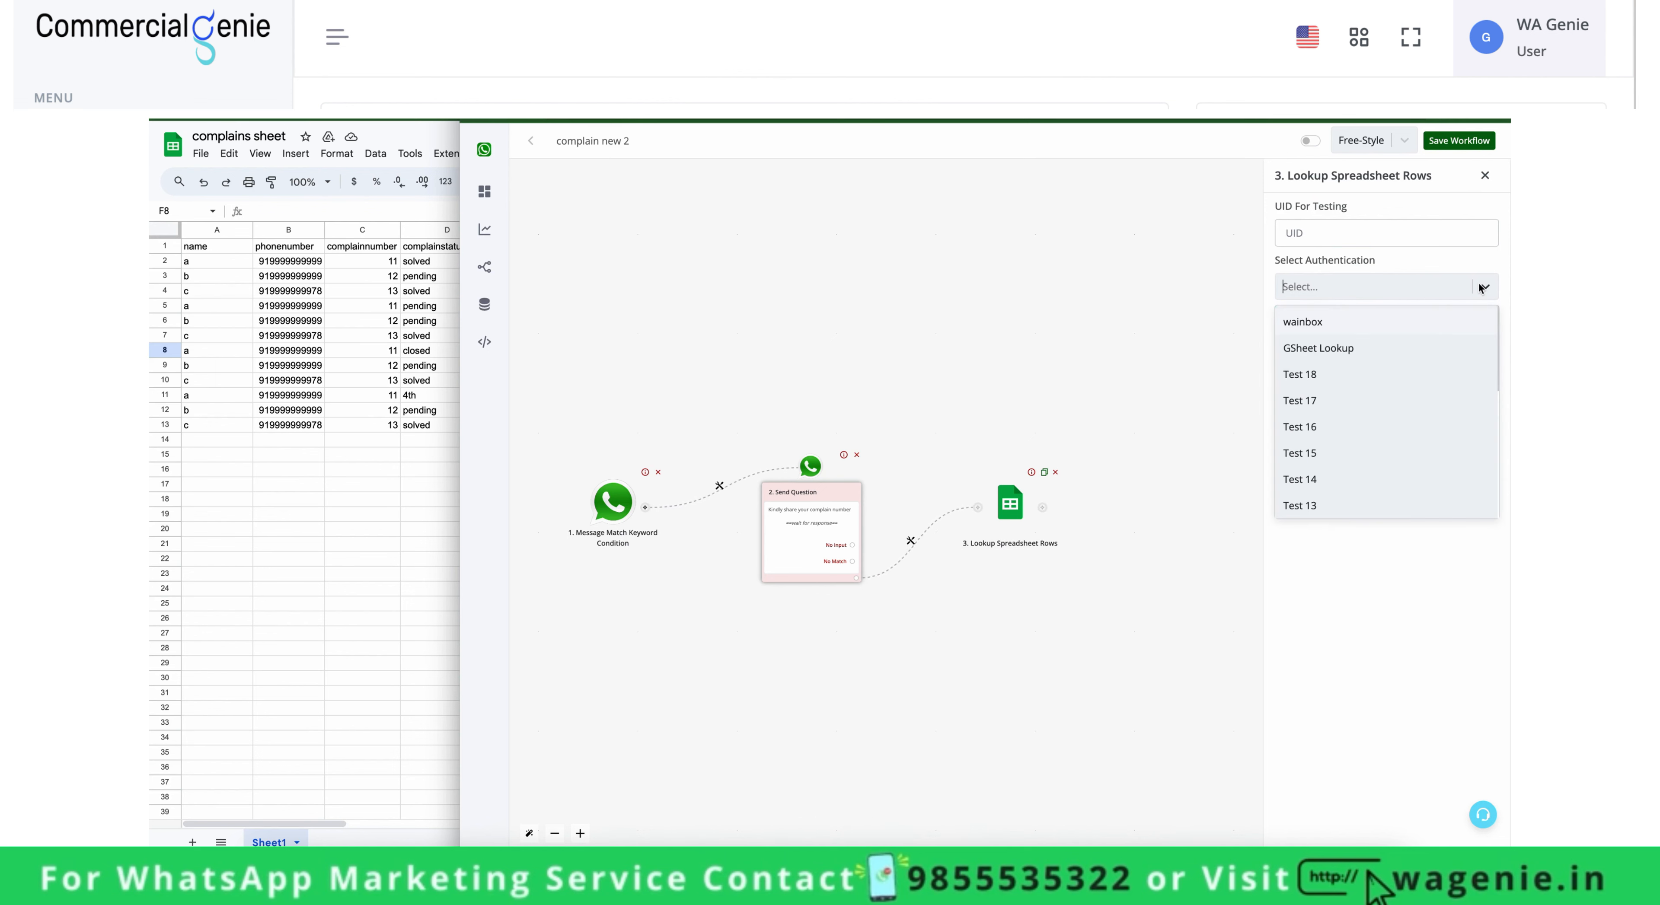
left_click(1339, 324)
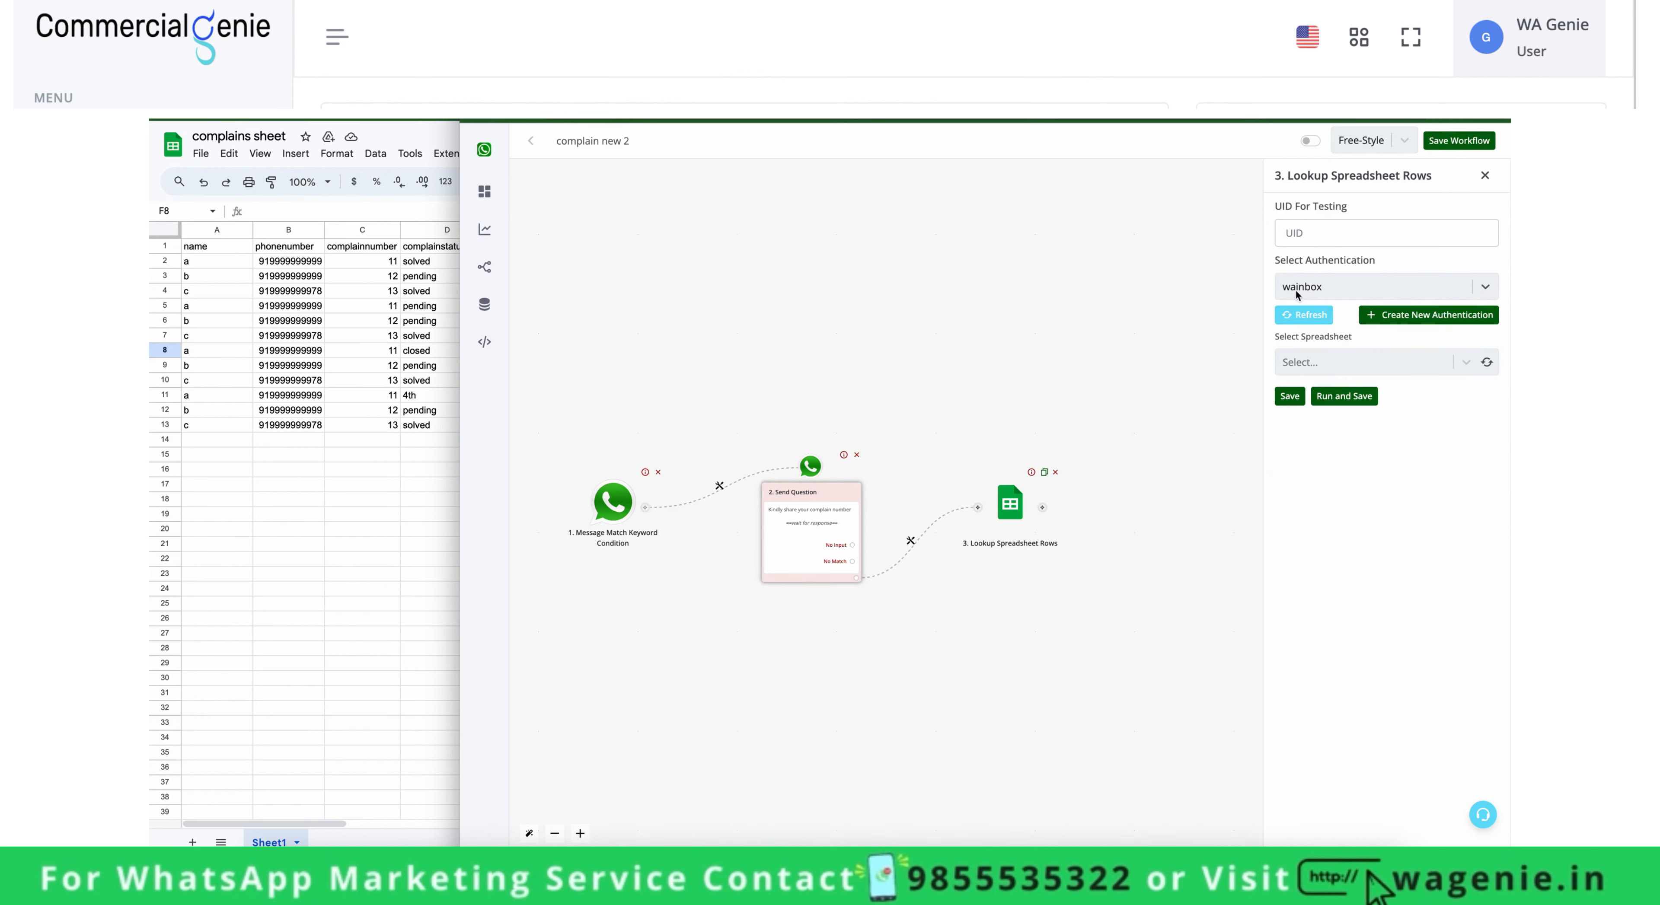
left_click(1488, 364)
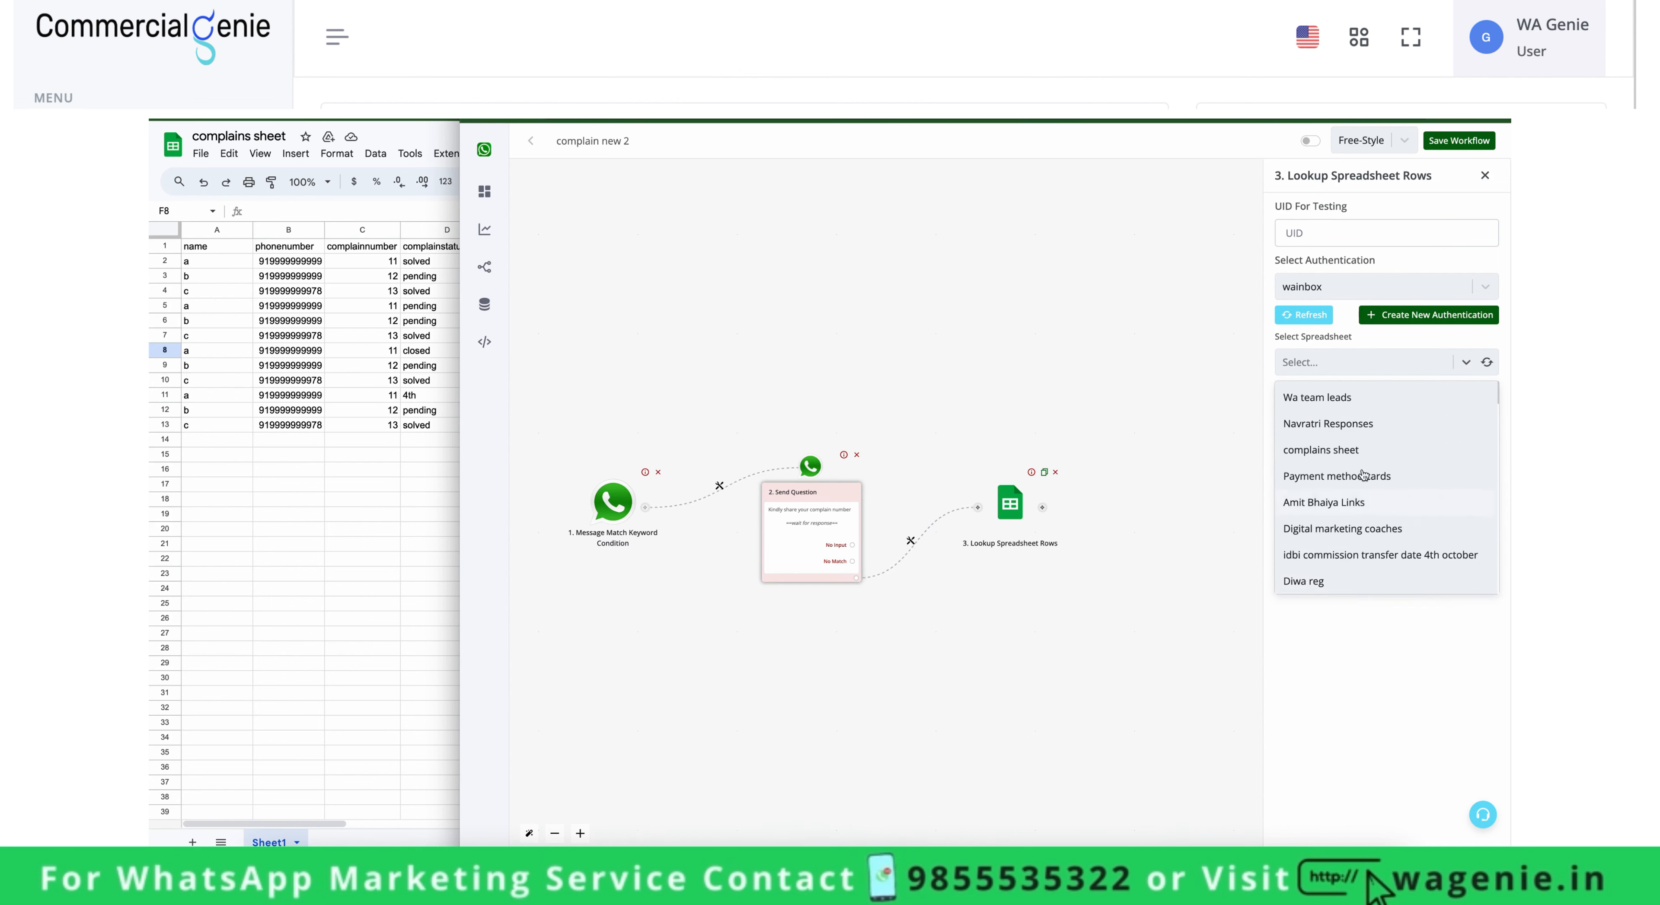
left_click(1324, 451)
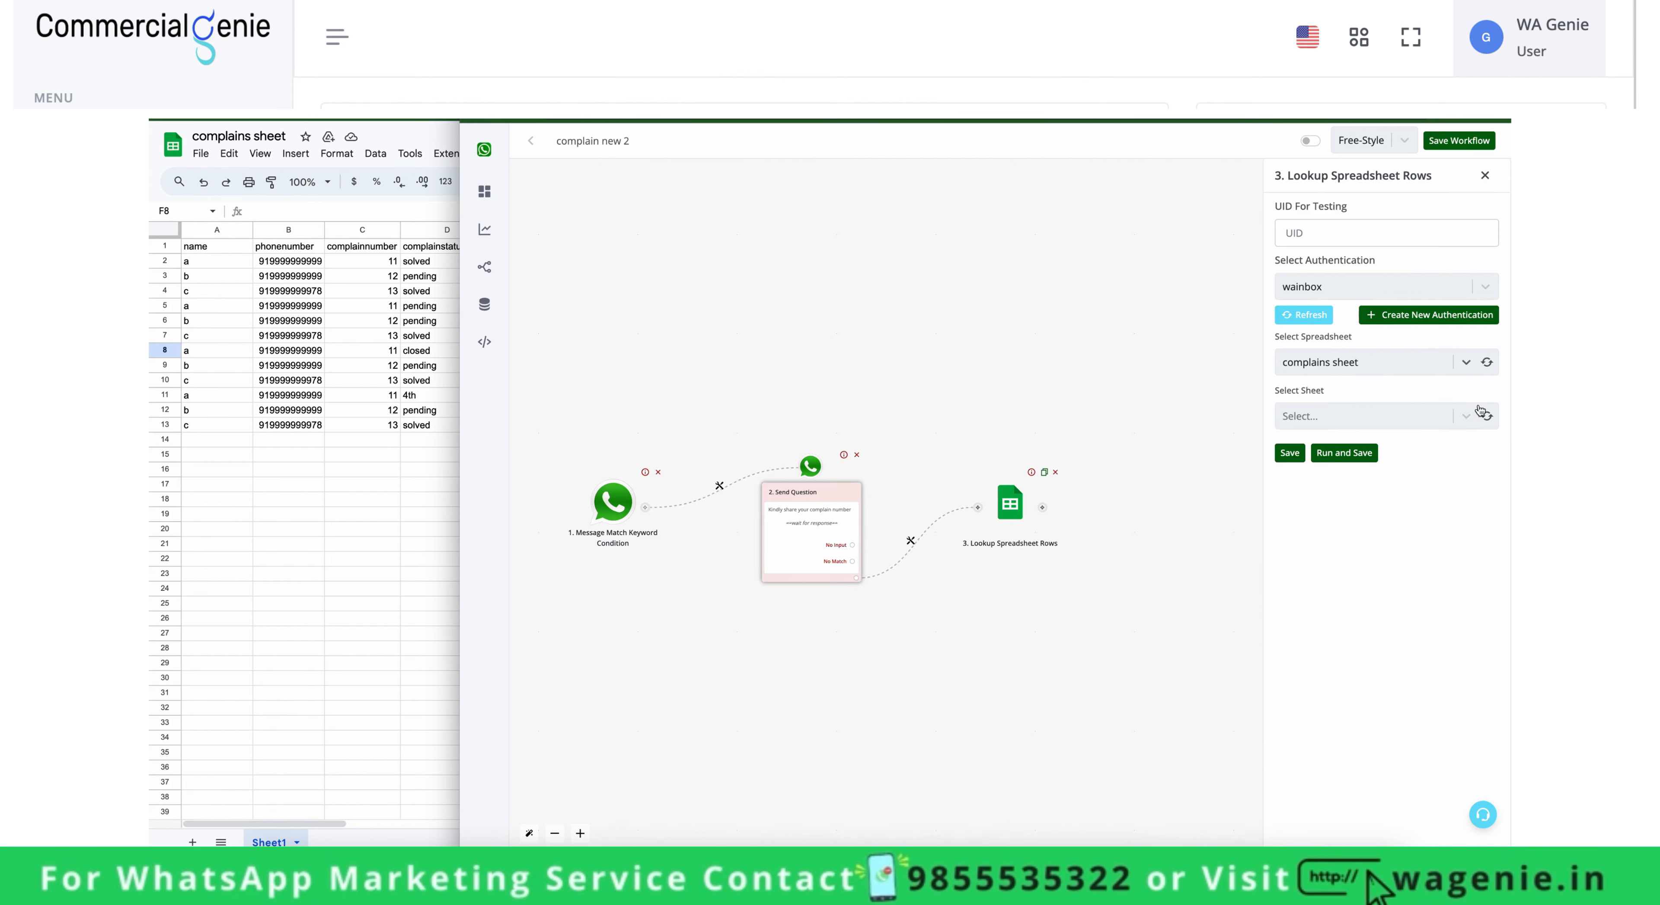
left_click(1486, 418)
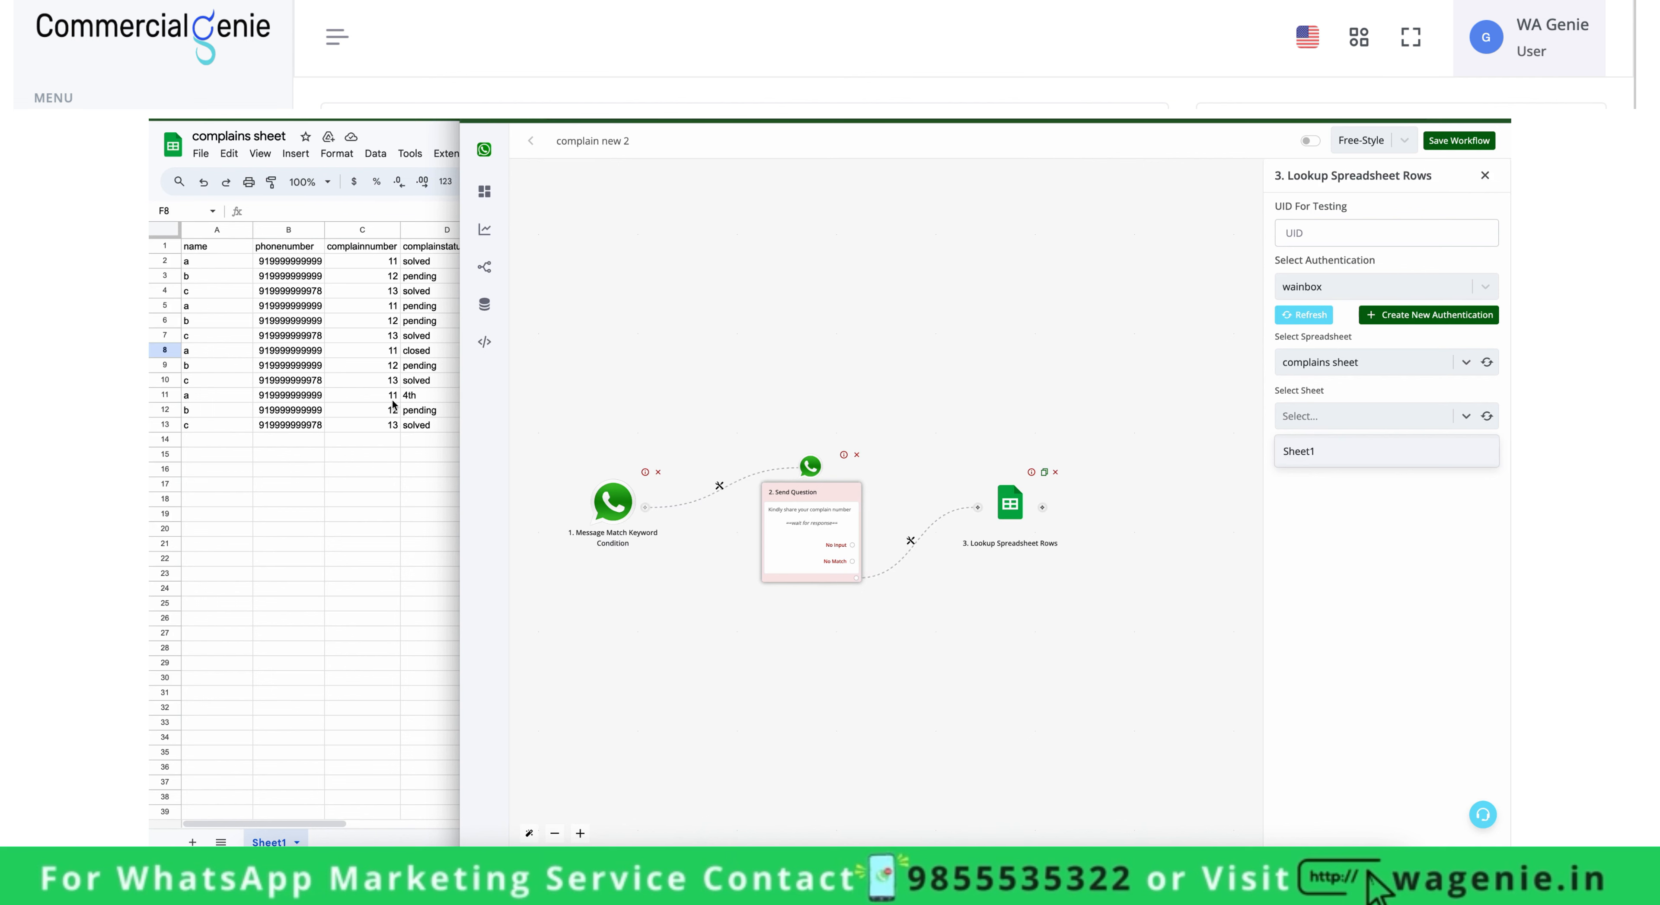
left_click(1347, 451)
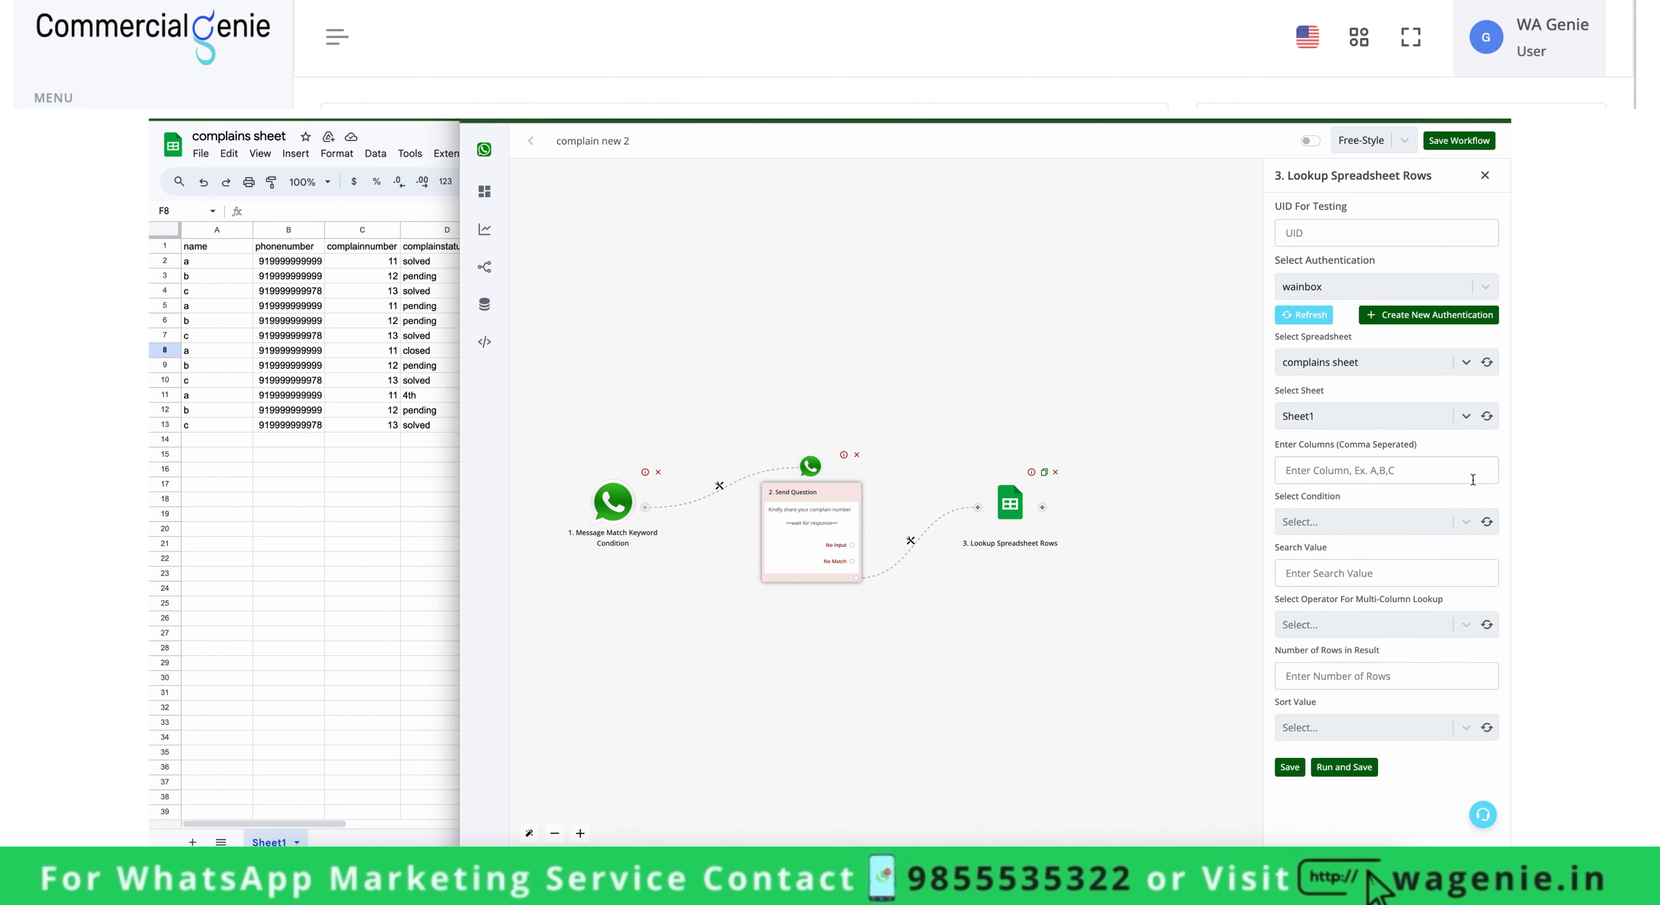
Enter C as the column the lookup searches.
left_click(1324, 469)
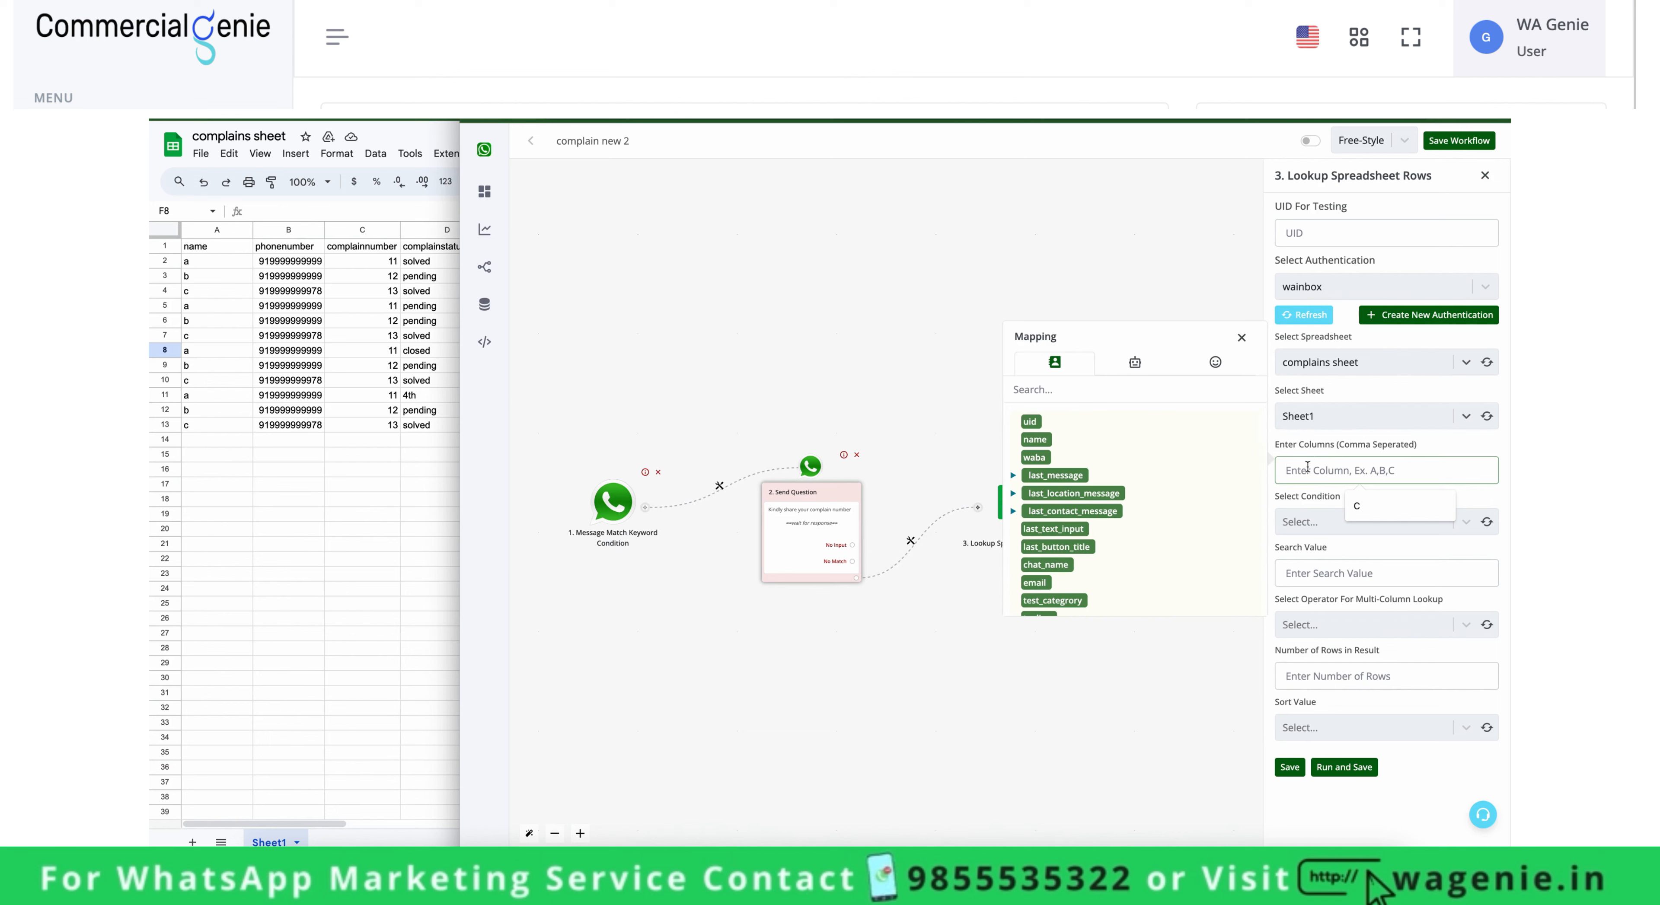
type("C")
left_click(1243, 337)
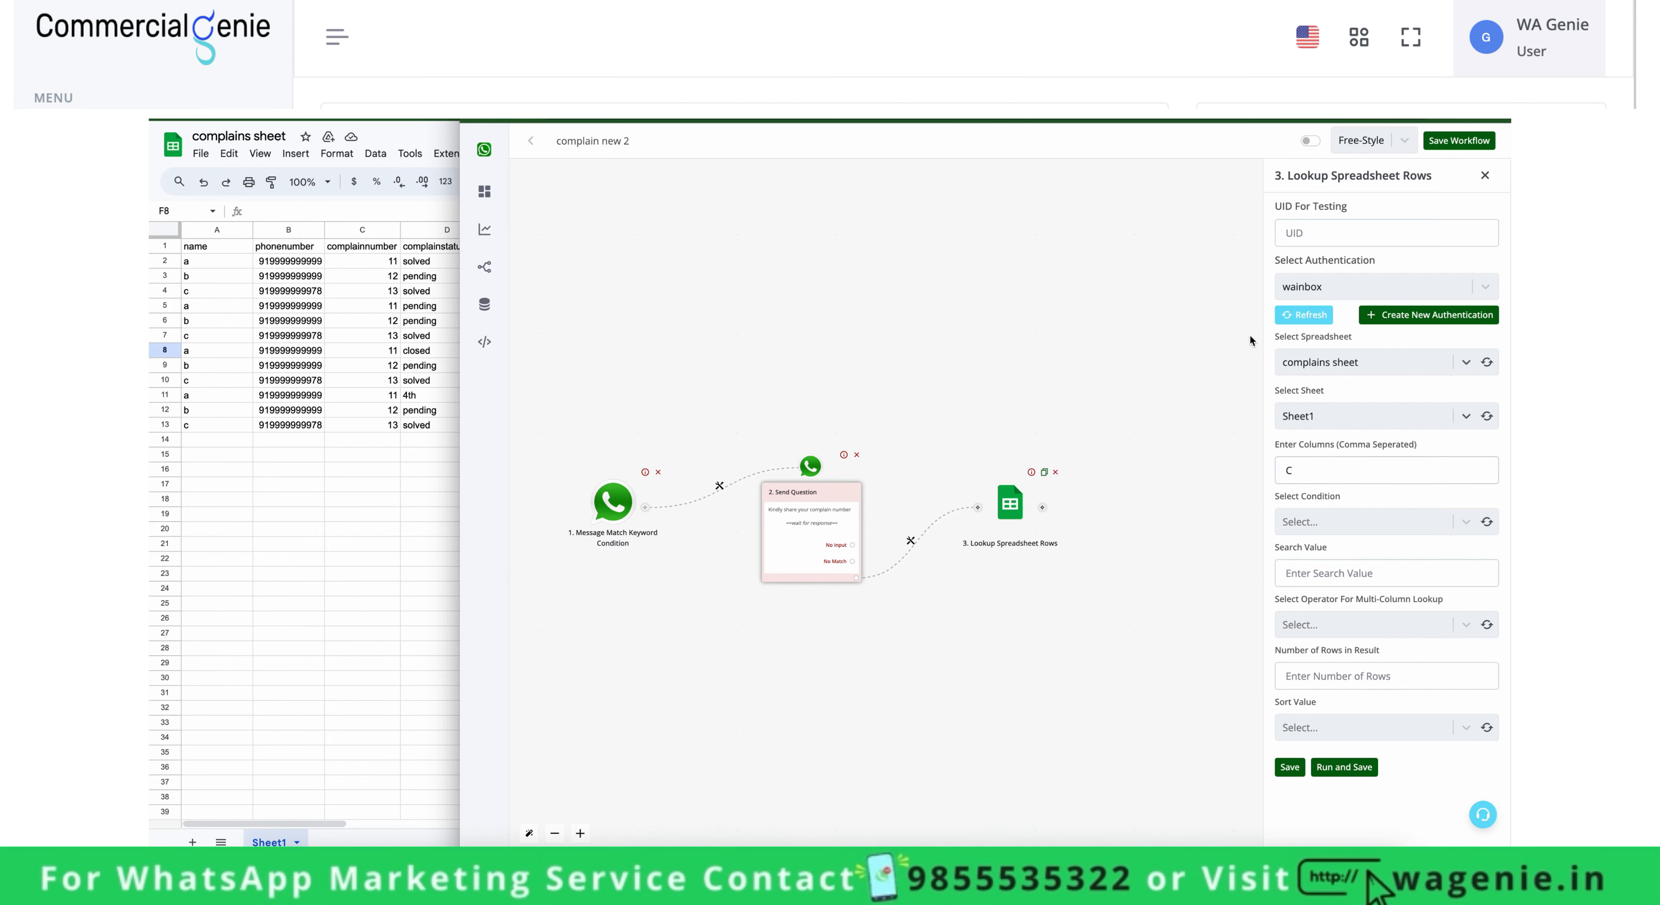
left_click(1296, 468)
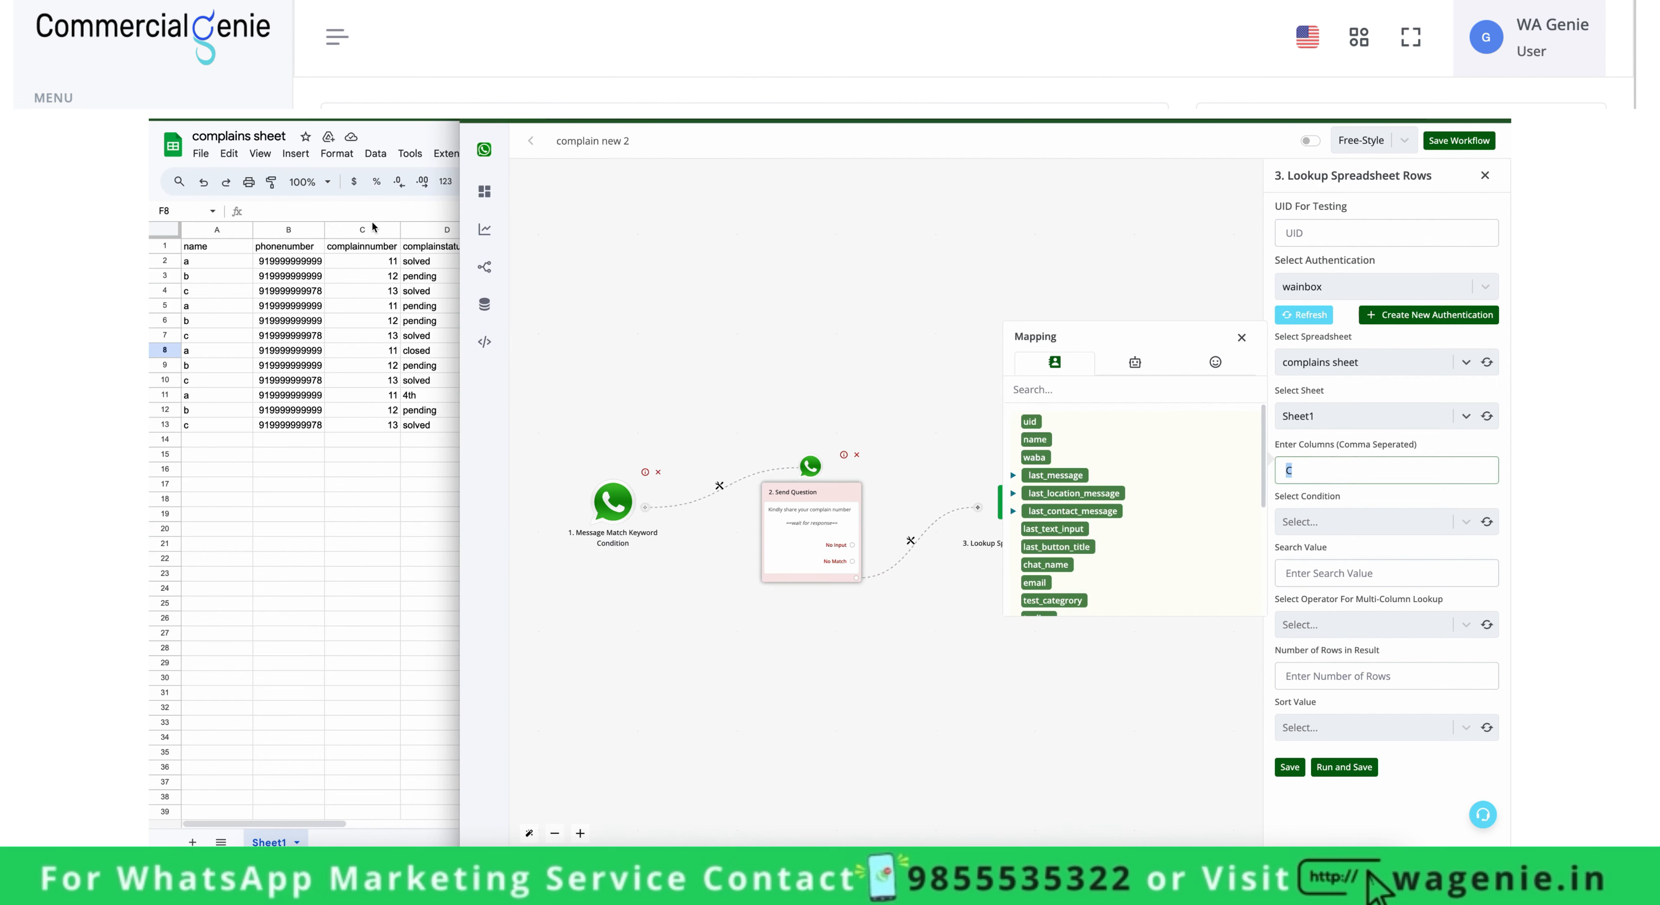
Set the lookup condition to Equal to (Number).
left_click(1325, 523)
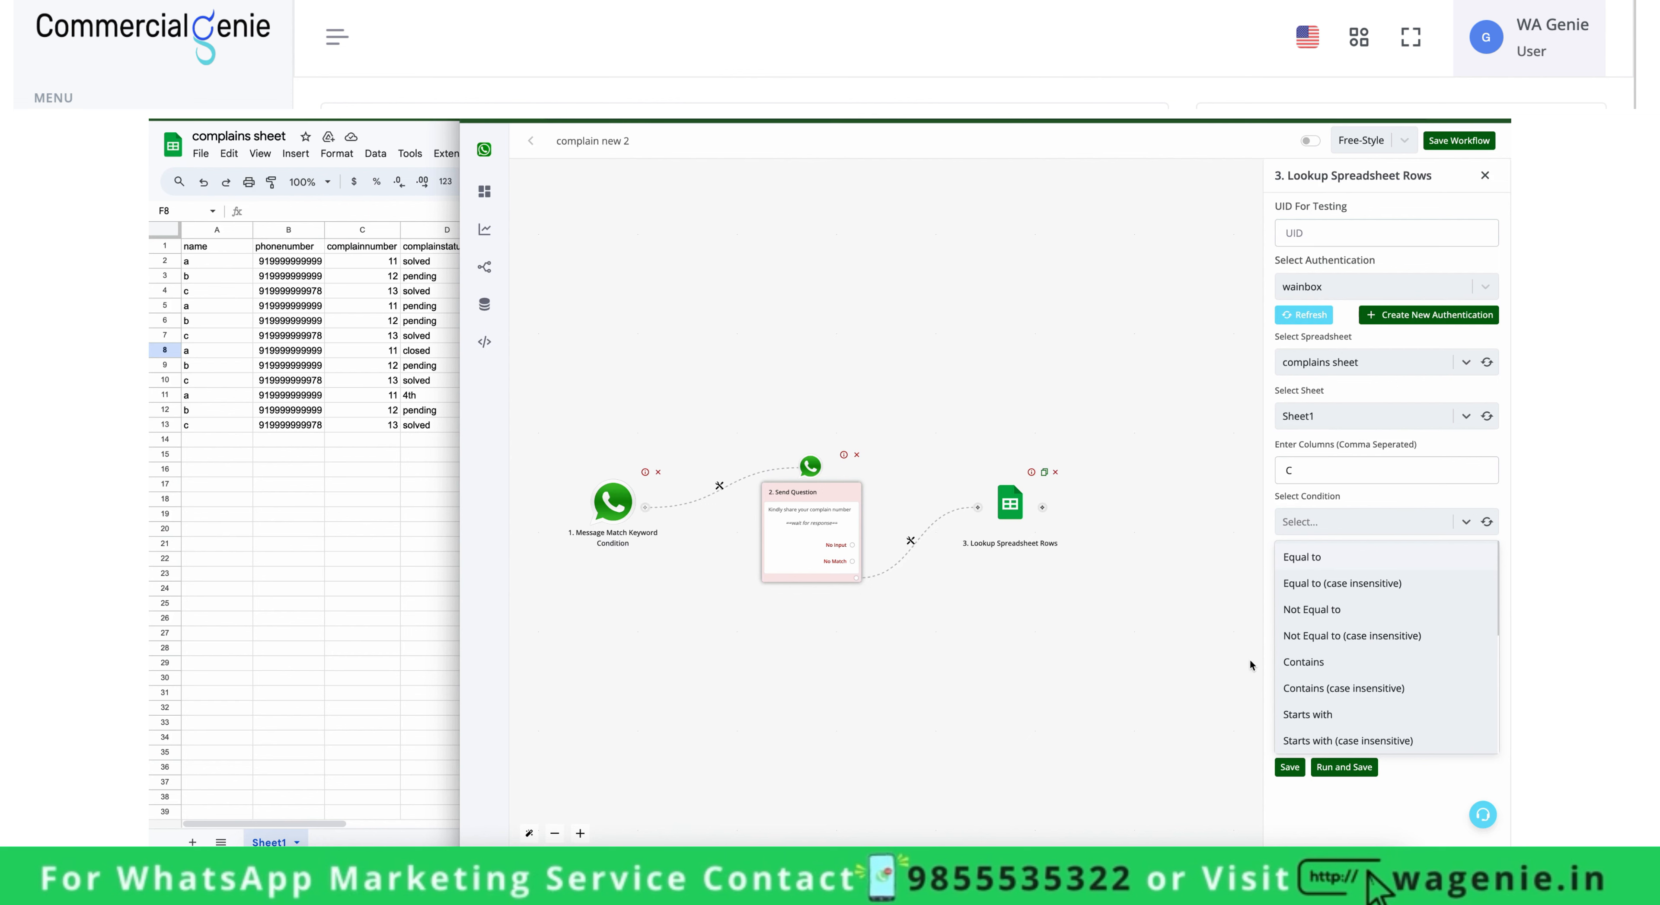
scroll(1398, 725, "down", 3)
scroll(1397, 726, "down", 2)
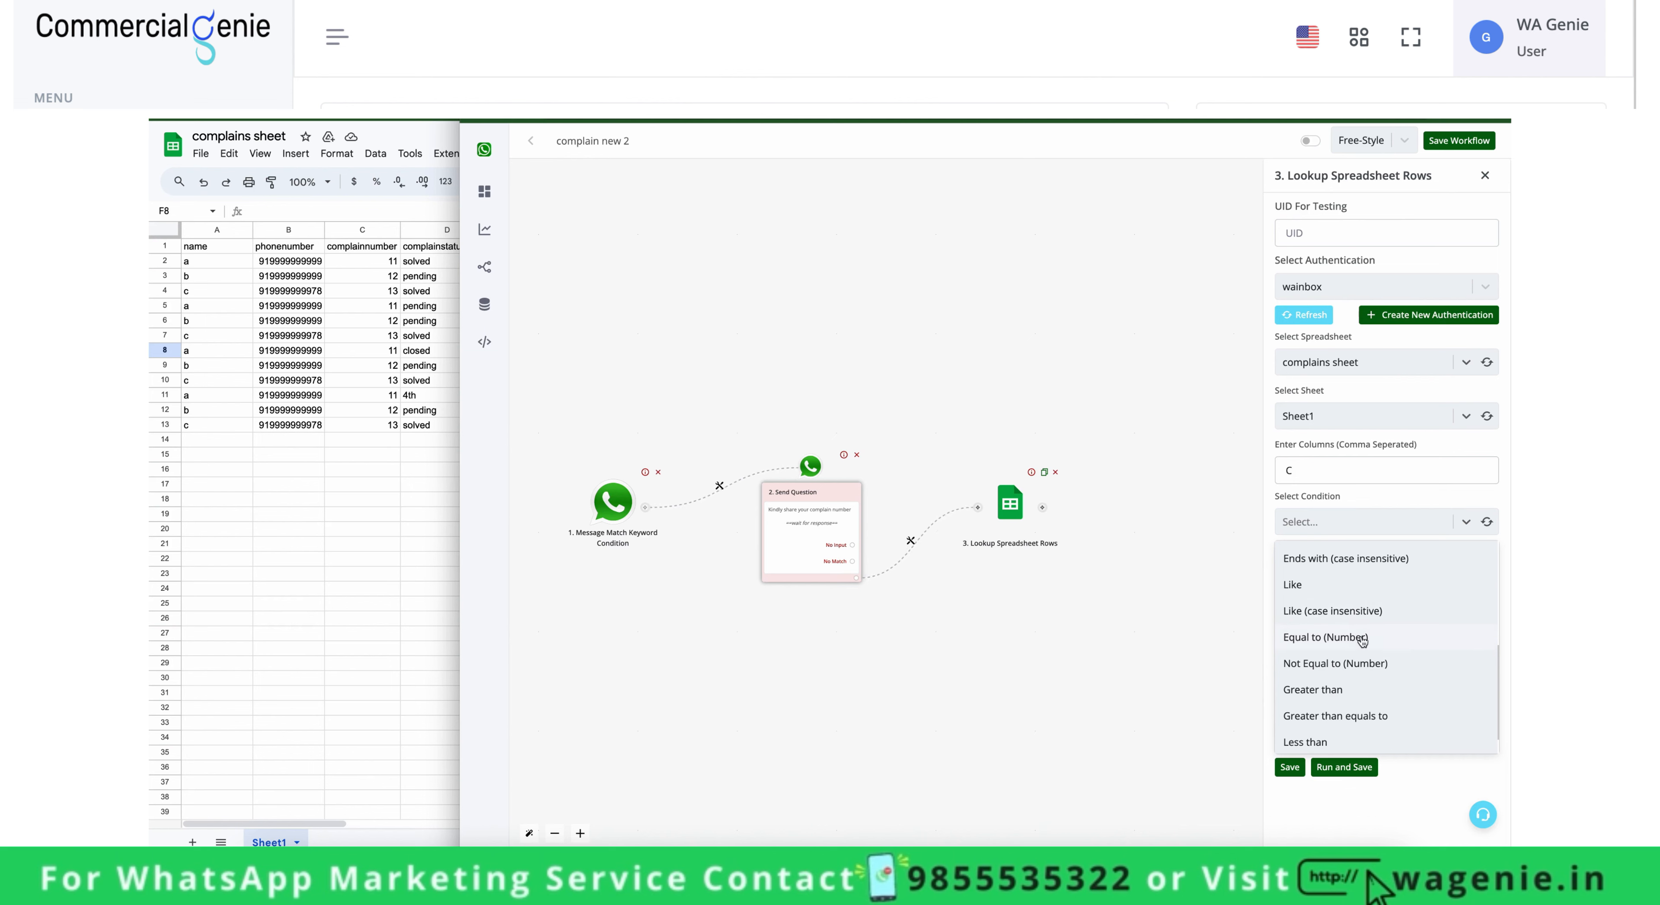
scroll(1446, 676, "up", 5)
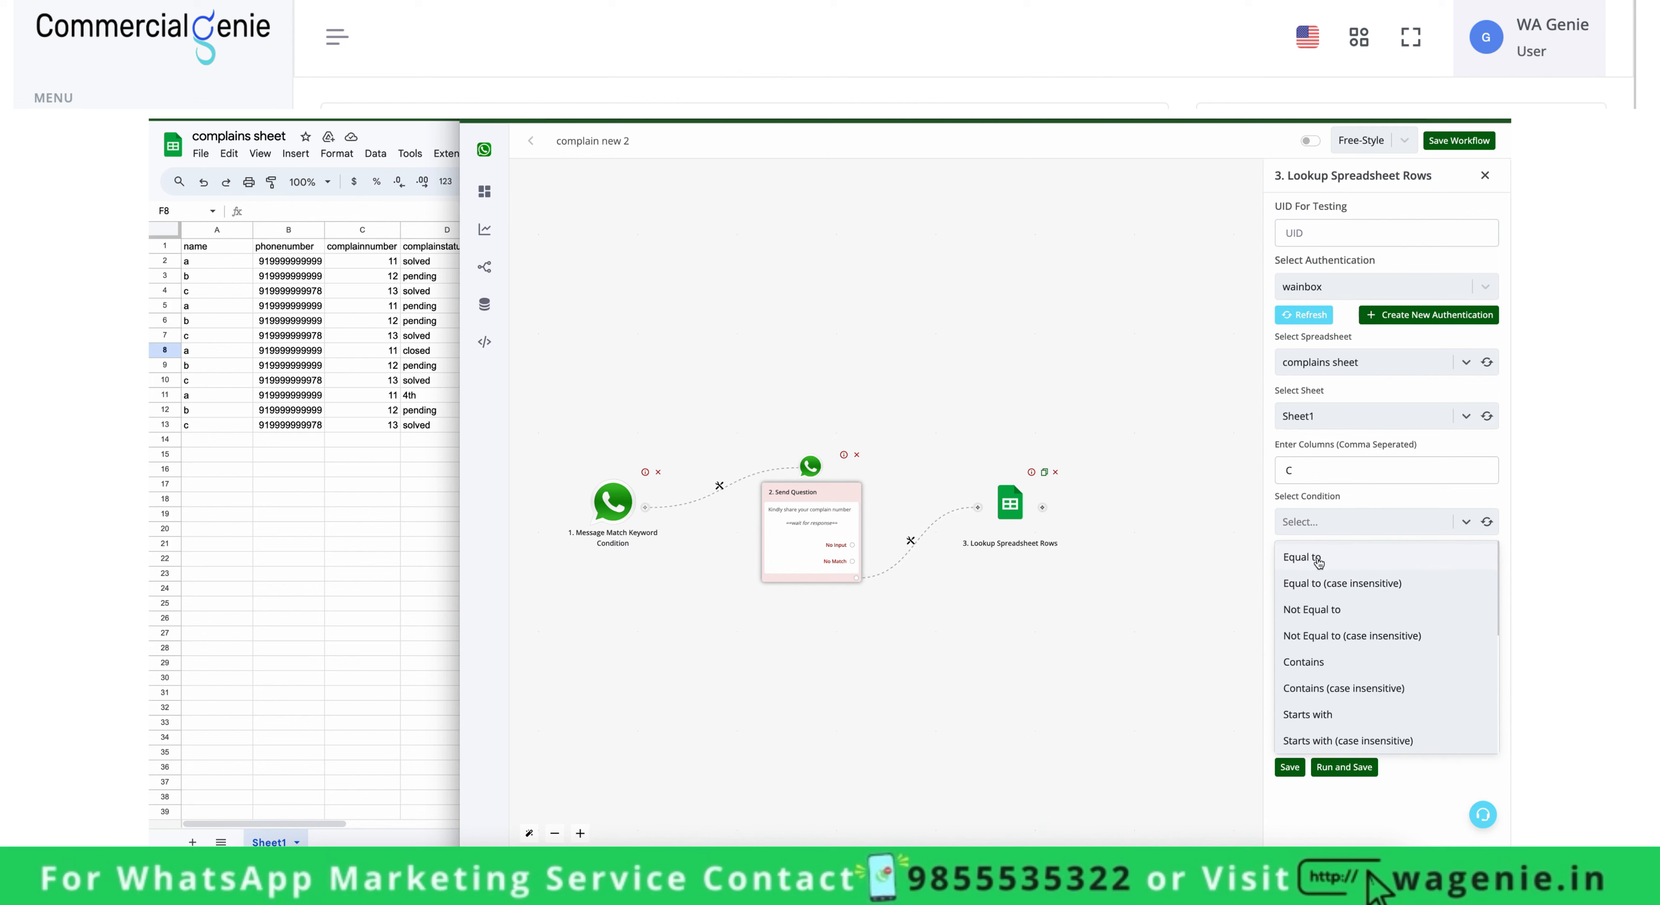
scroll(1340, 627, "down", 2)
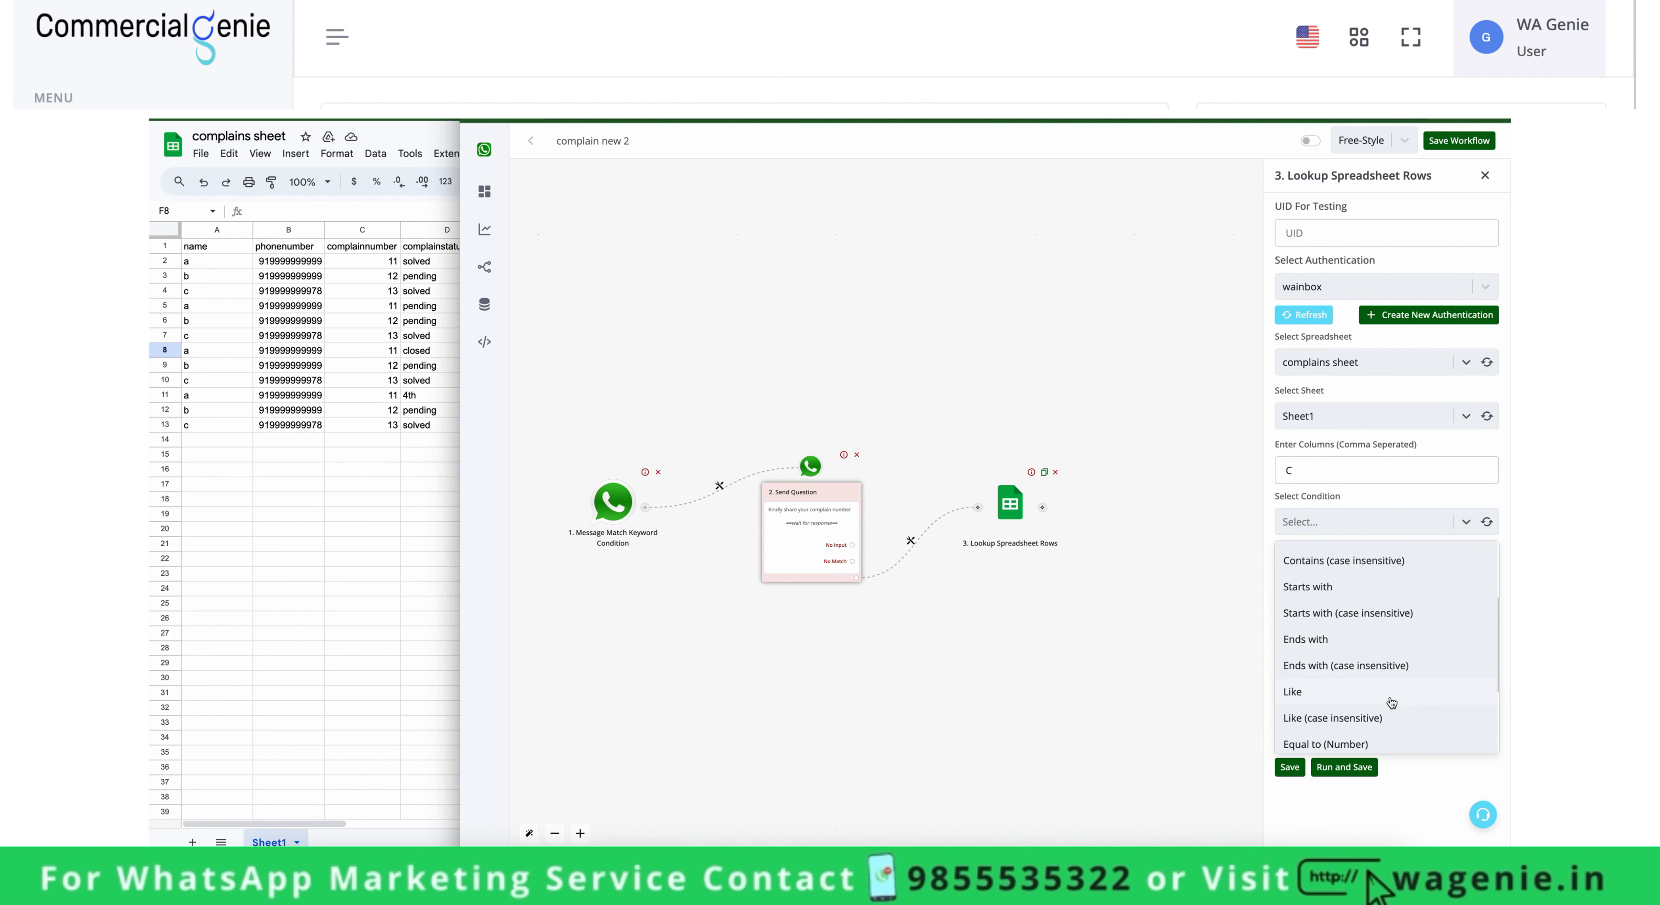
scroll(1379, 674, "down", 2)
left_click(1364, 657)
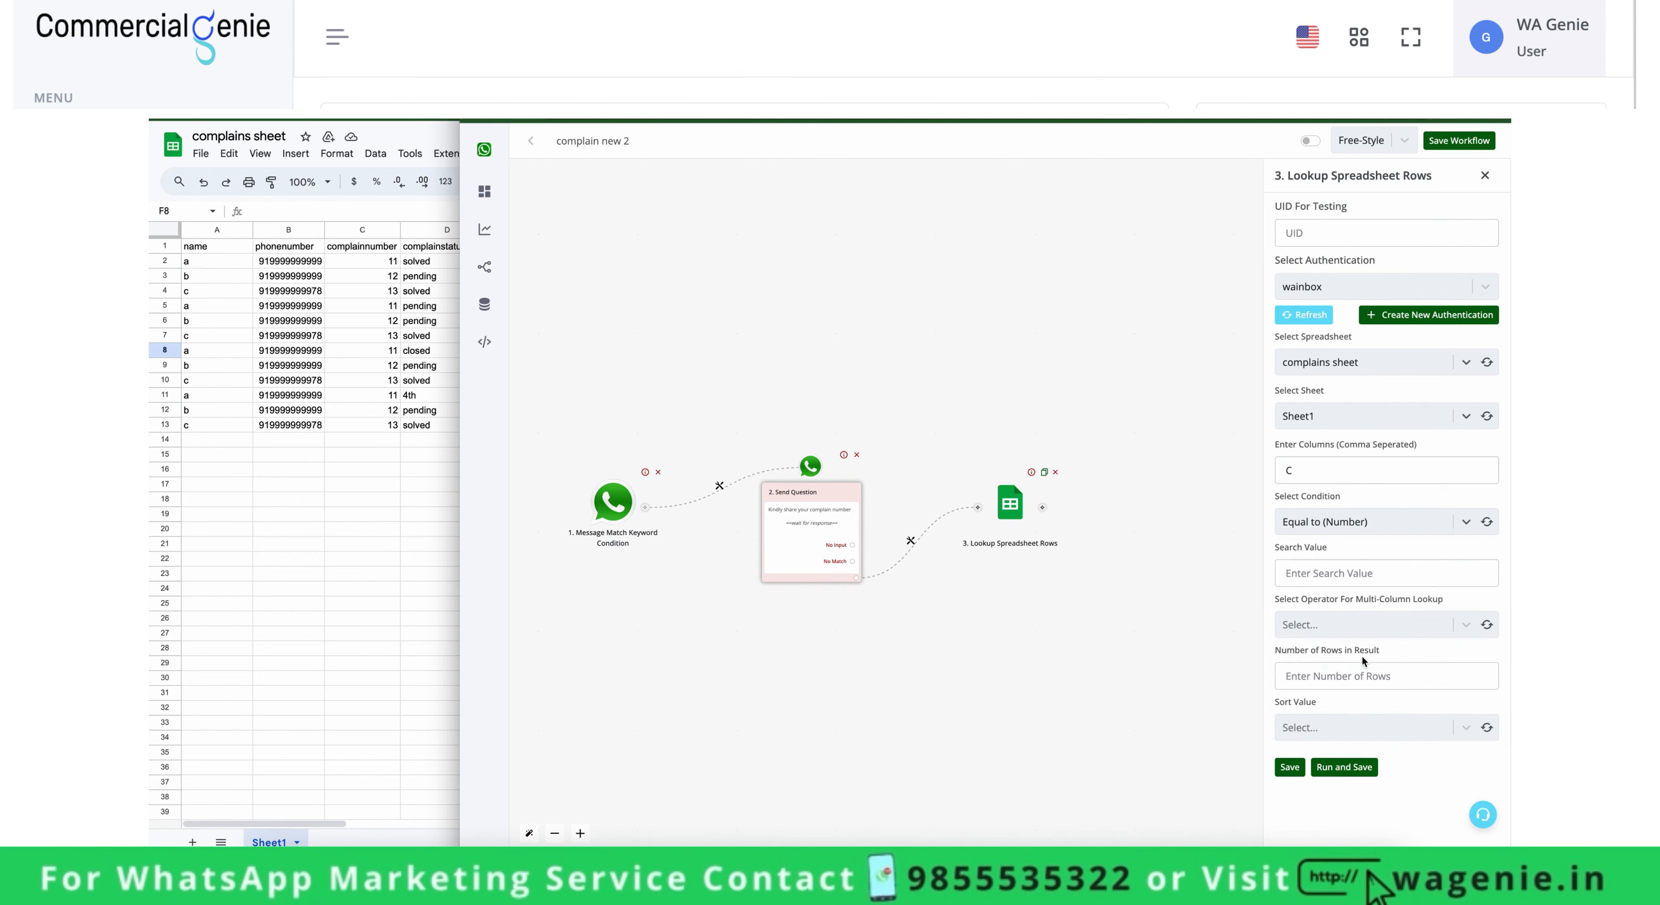
Map the lookup's search value to the contact variable last_text_input.
left_click(1331, 578)
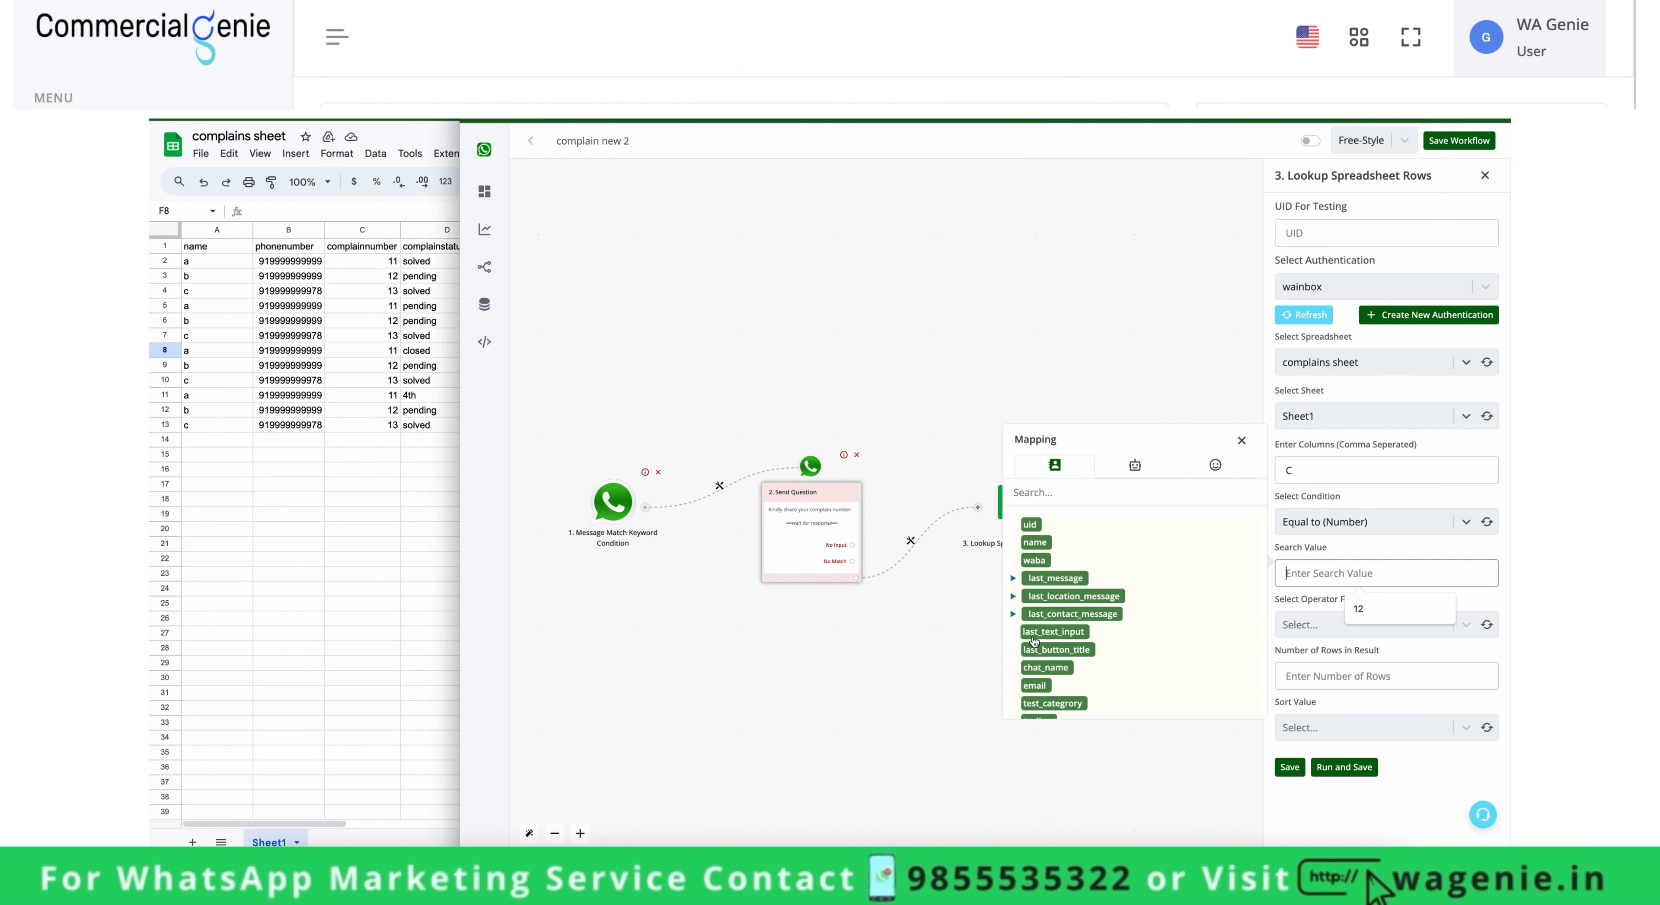
left_click(1051, 634)
triple_click(1346, 584)
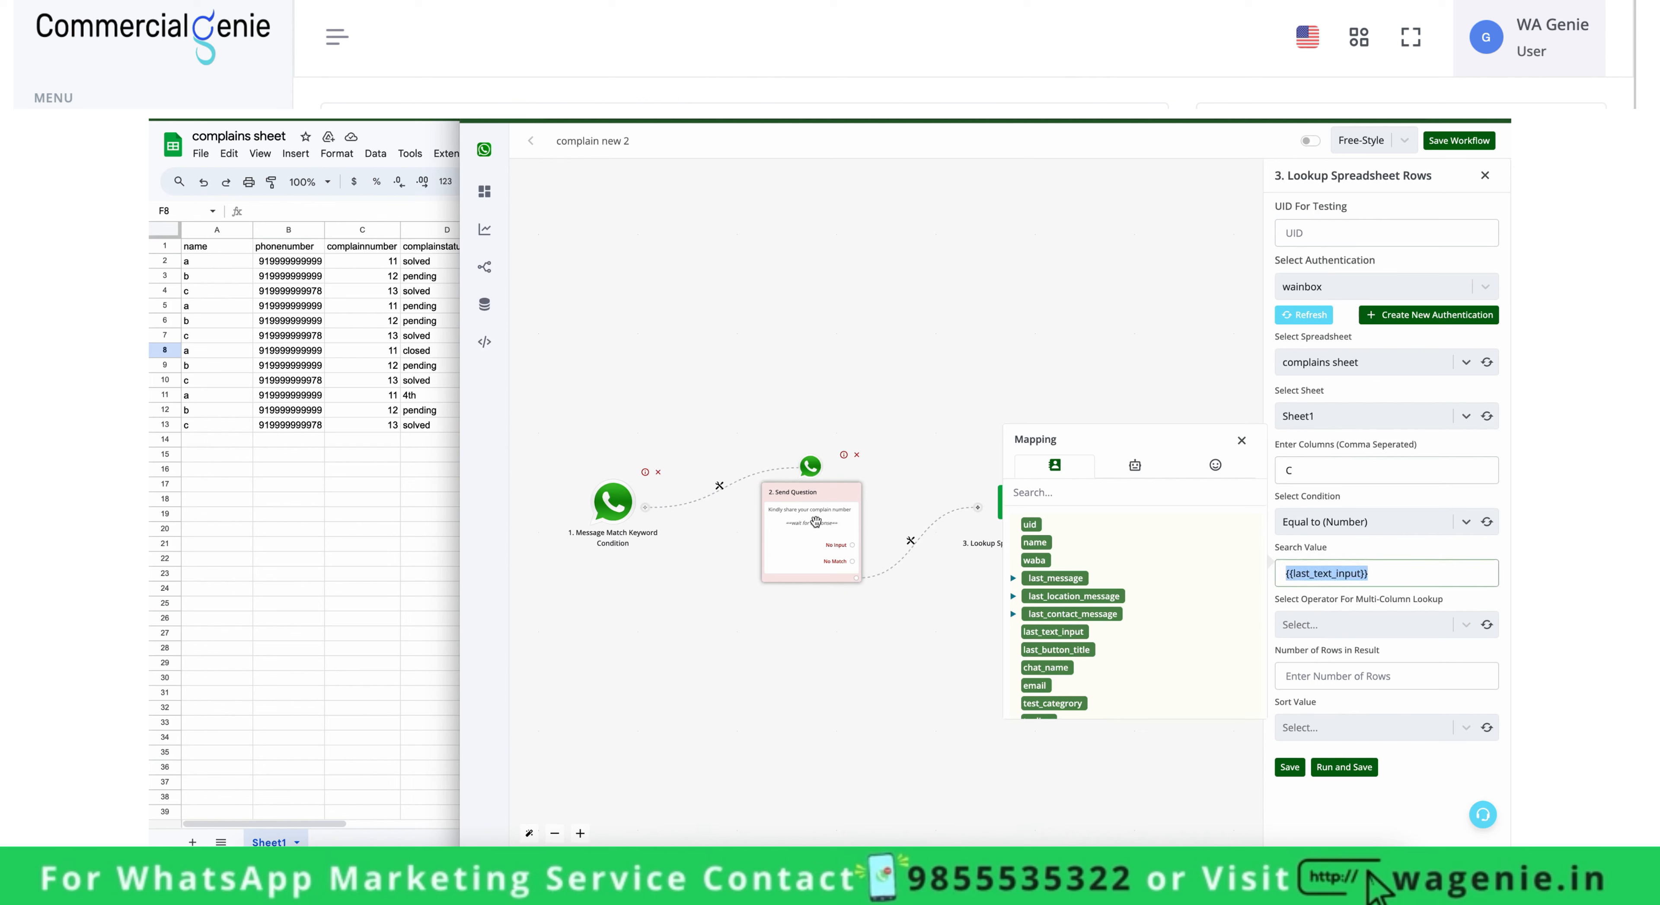
left_click(1386, 580)
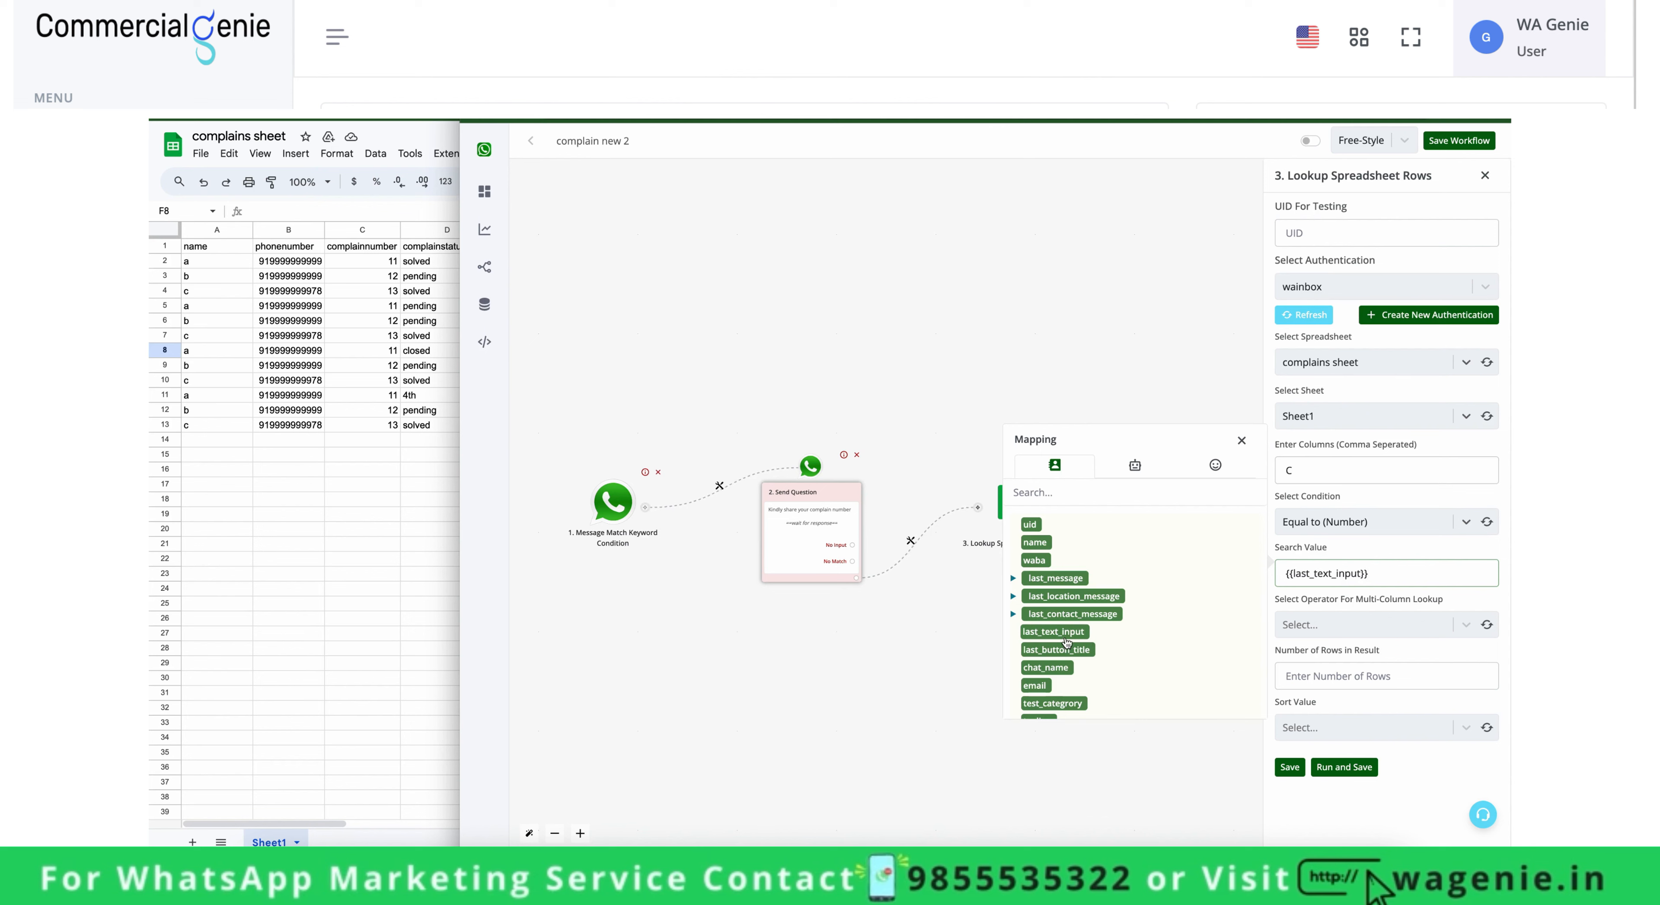
Set the operator for multi-column lookup to OR.
left_click(1441, 628)
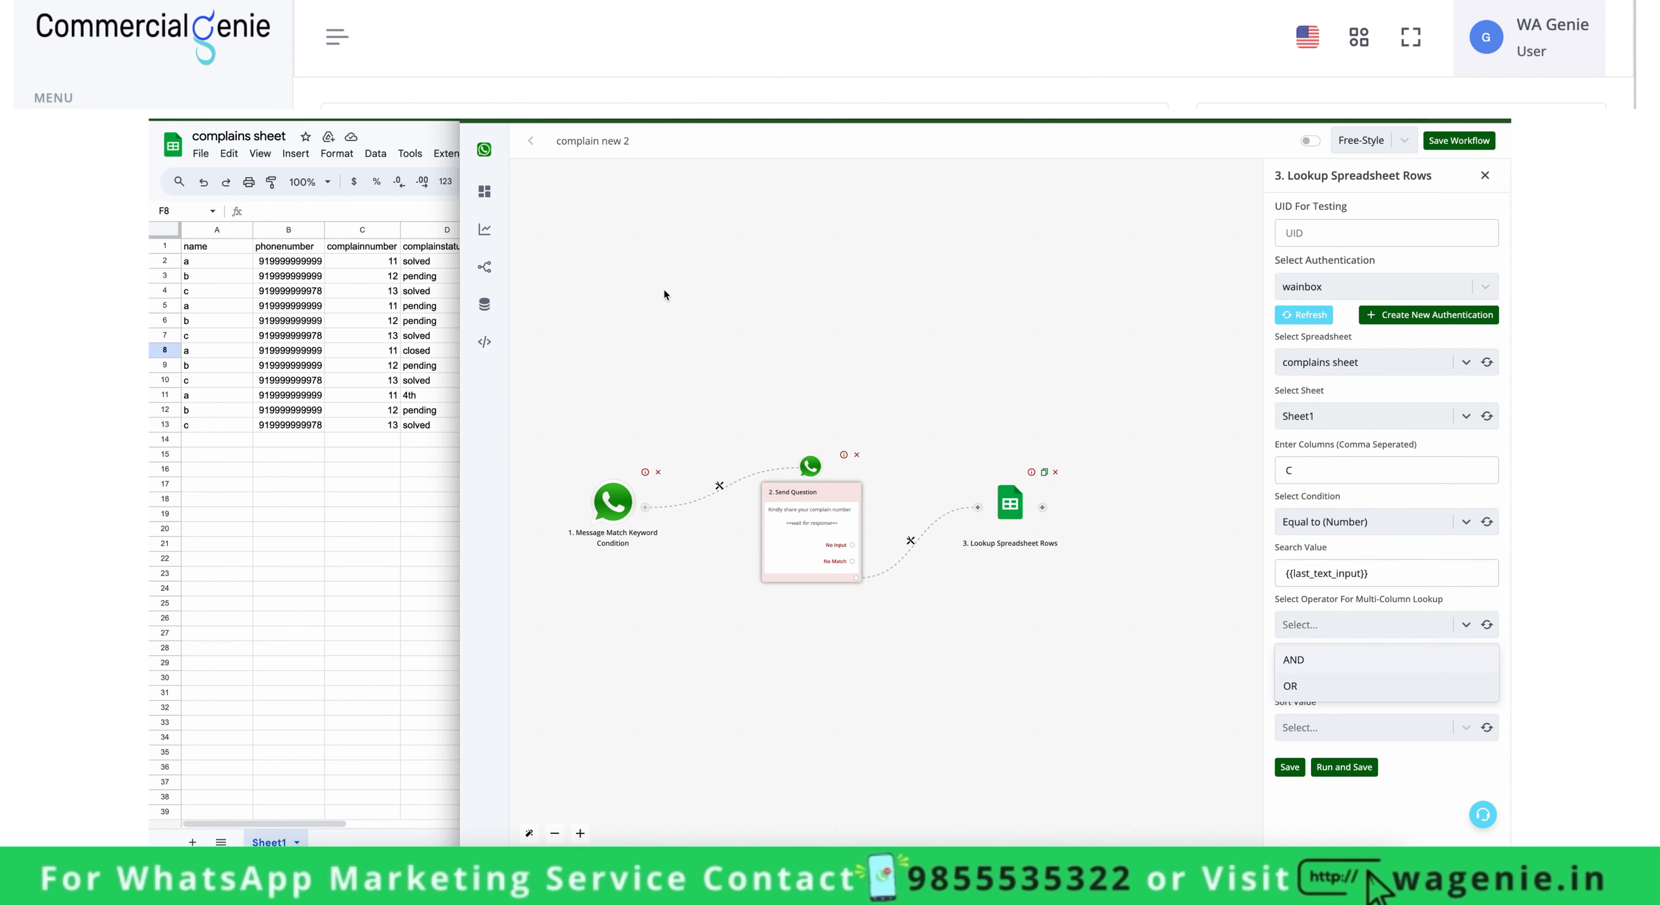
left_click(1313, 573)
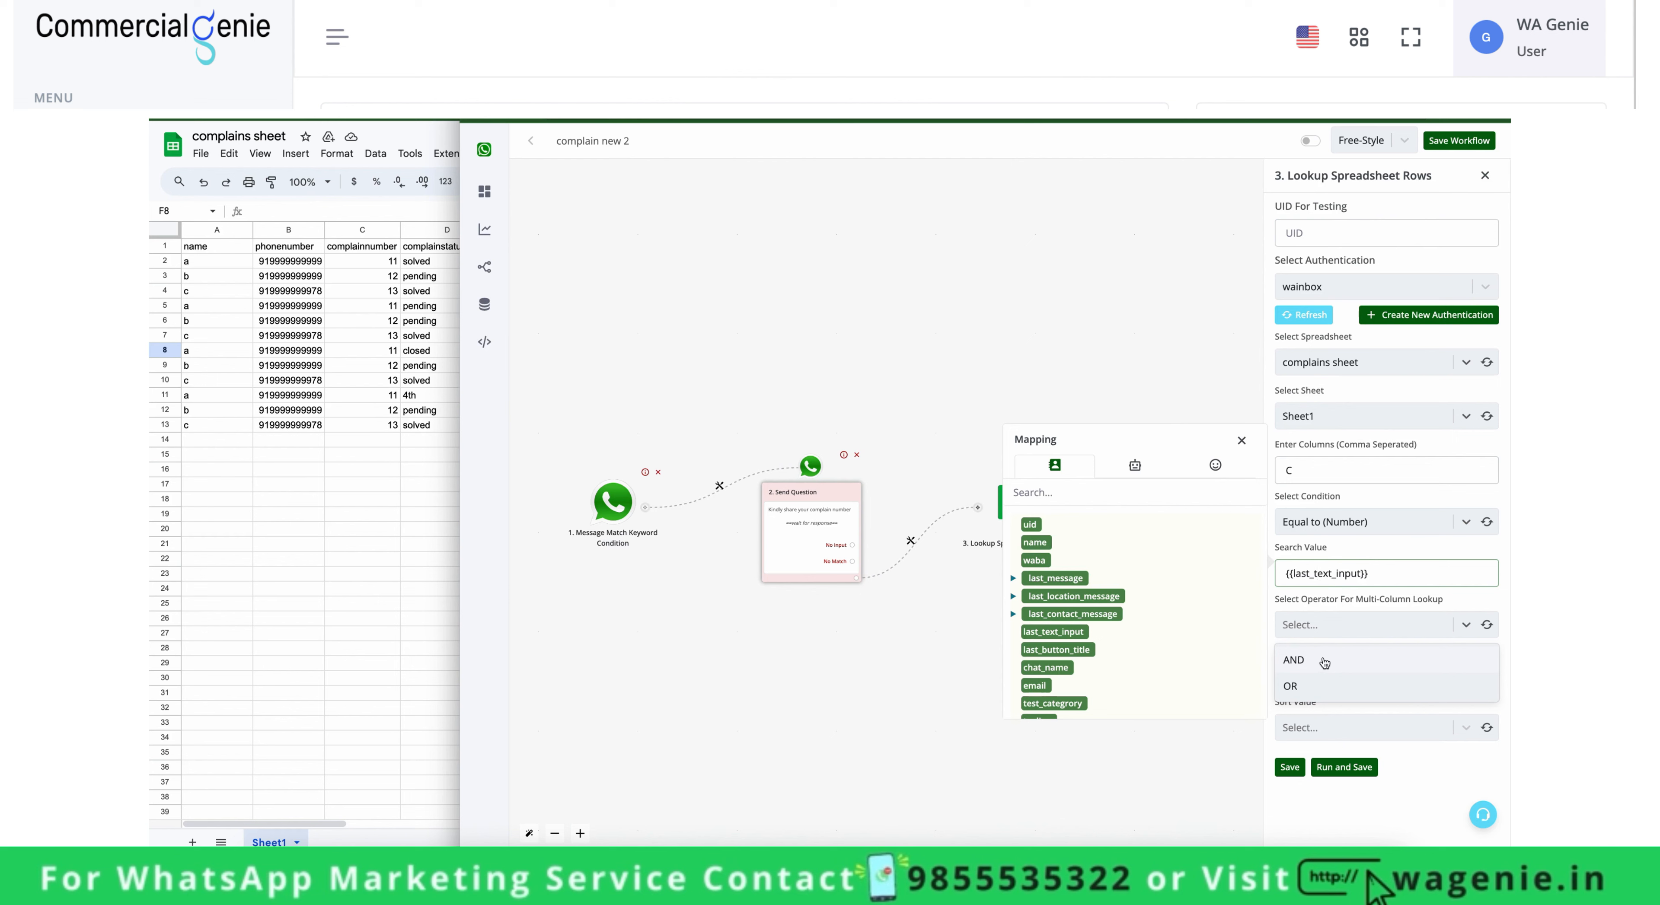
left_click_drag(1369, 561, 1283, 573)
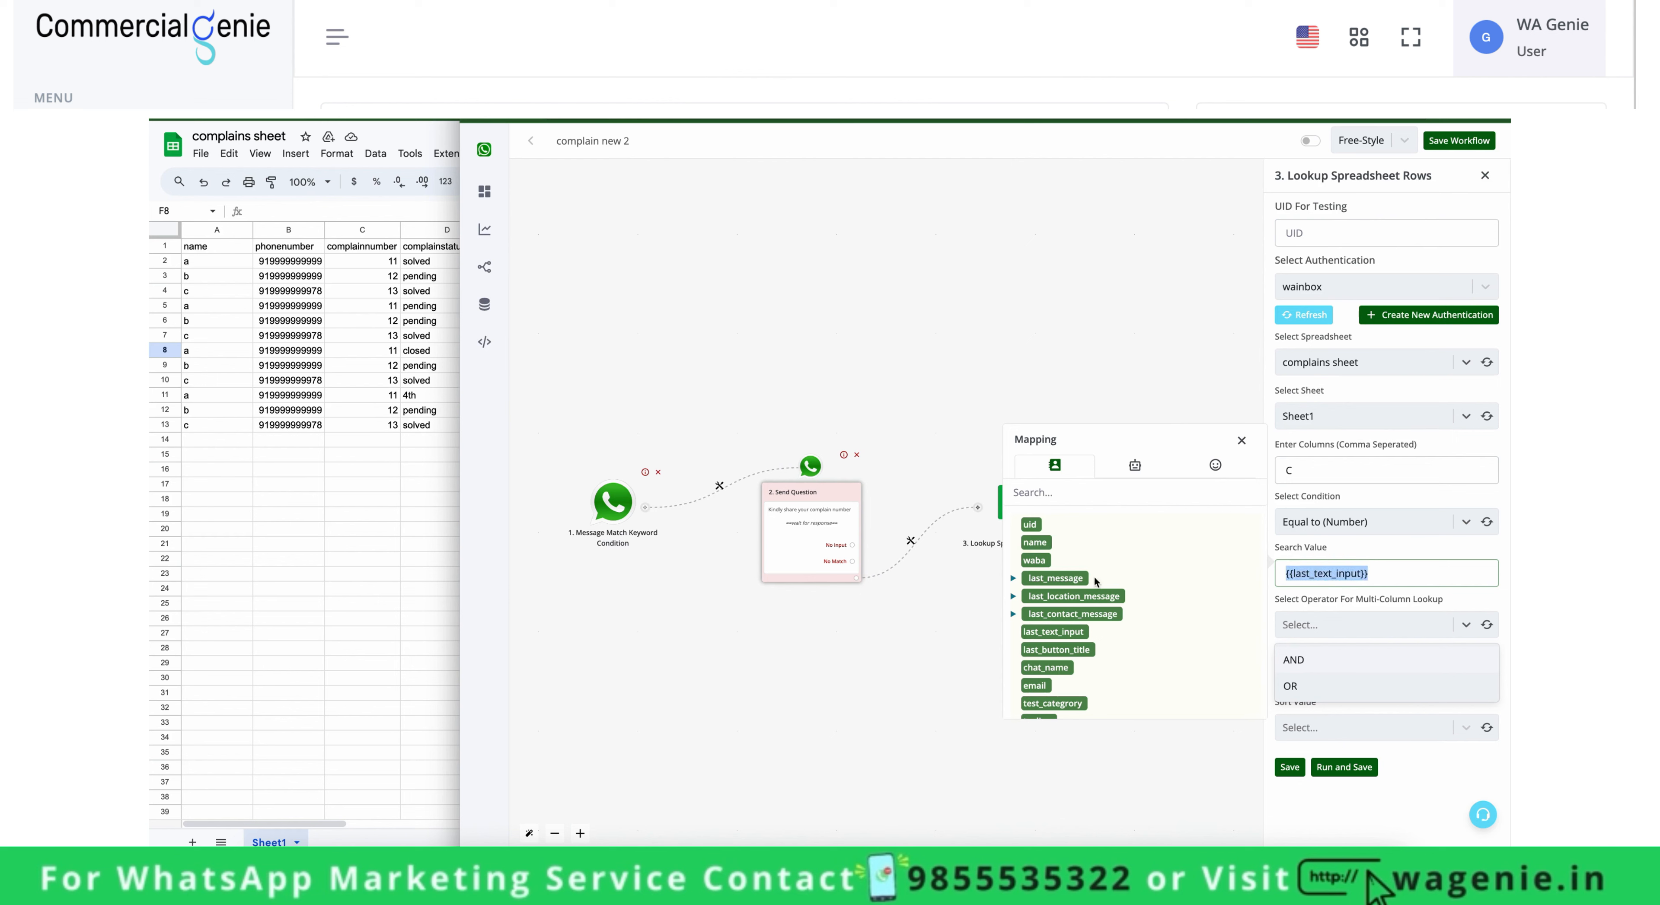
left_click(1315, 687)
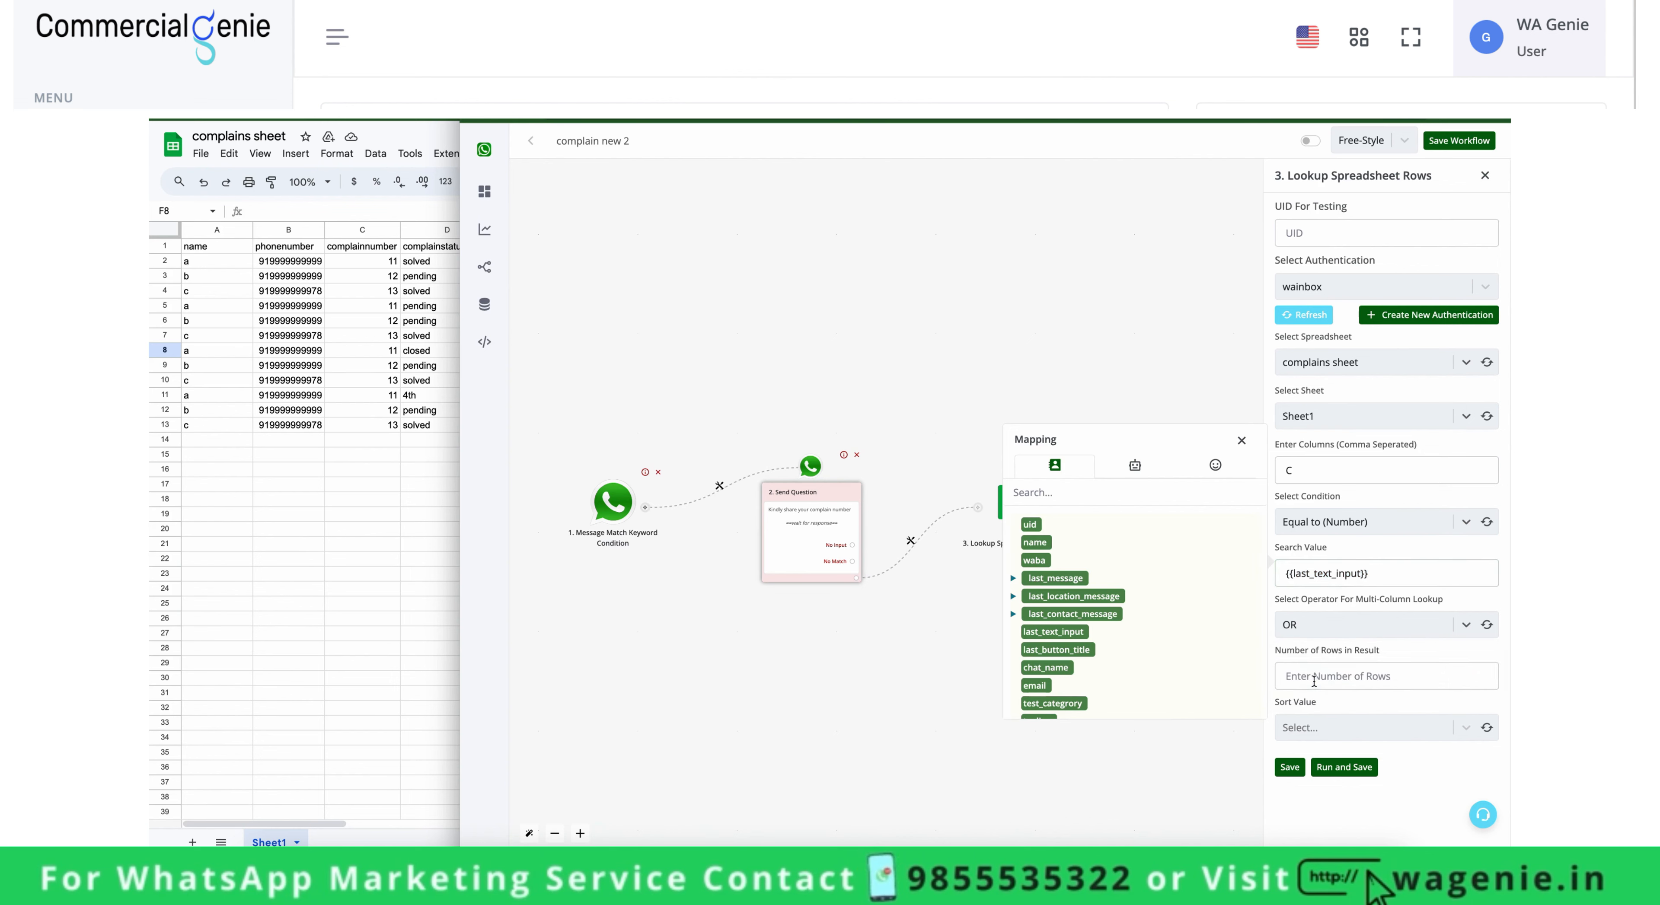
Set the number of rows in the lookup result to 1.
left_click(1425, 674)
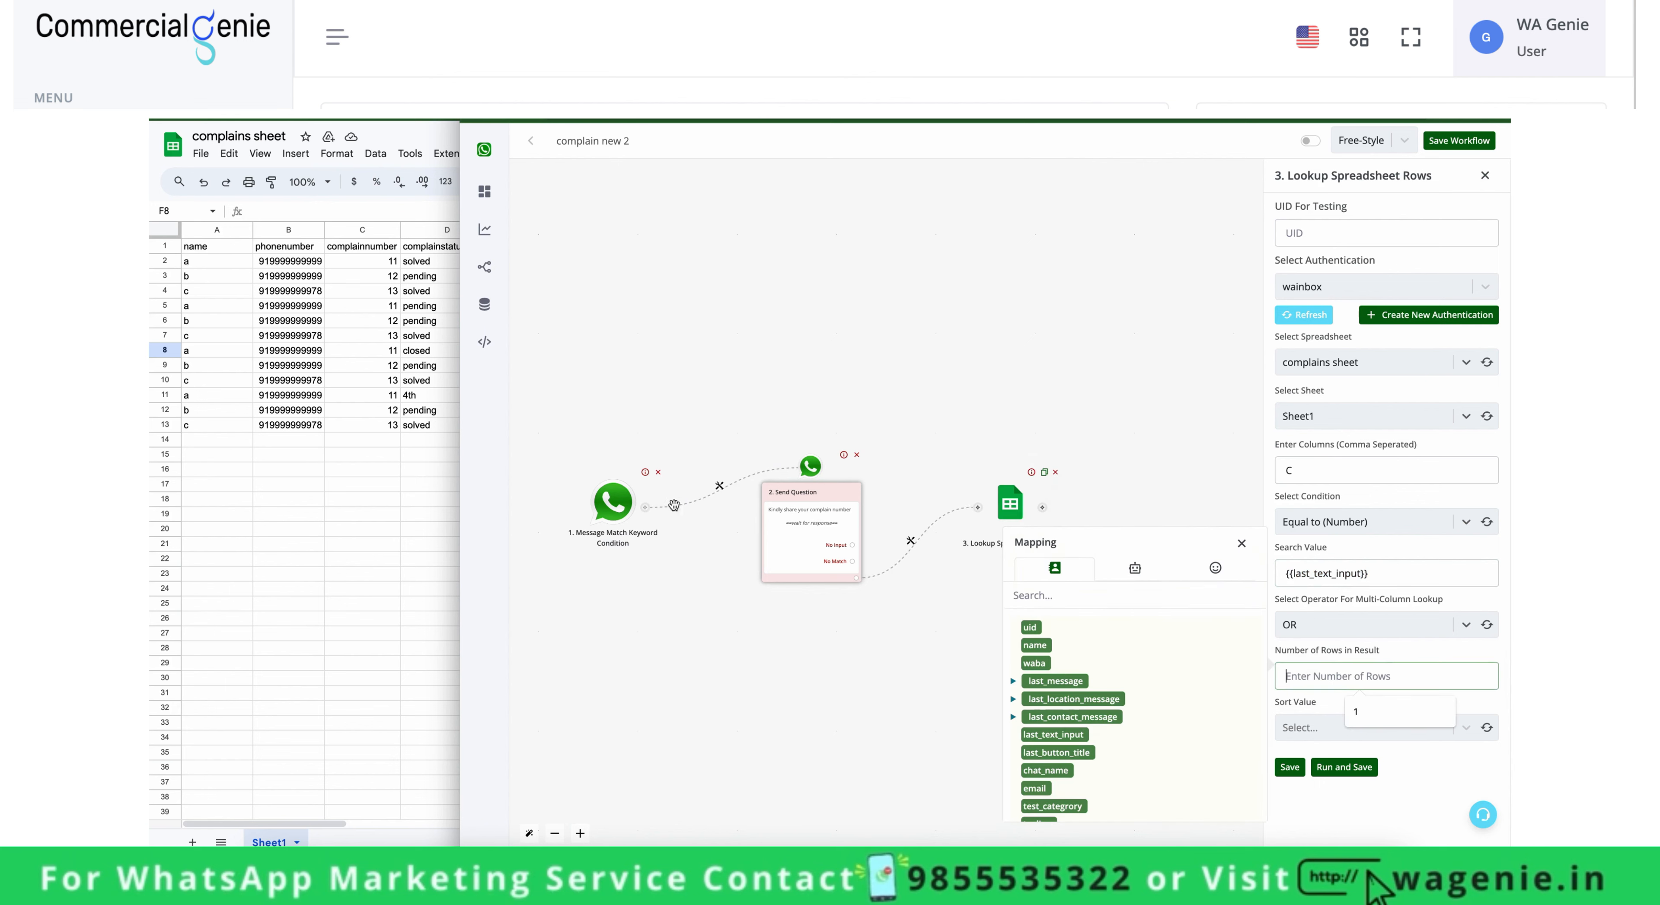
left_click(1241, 542)
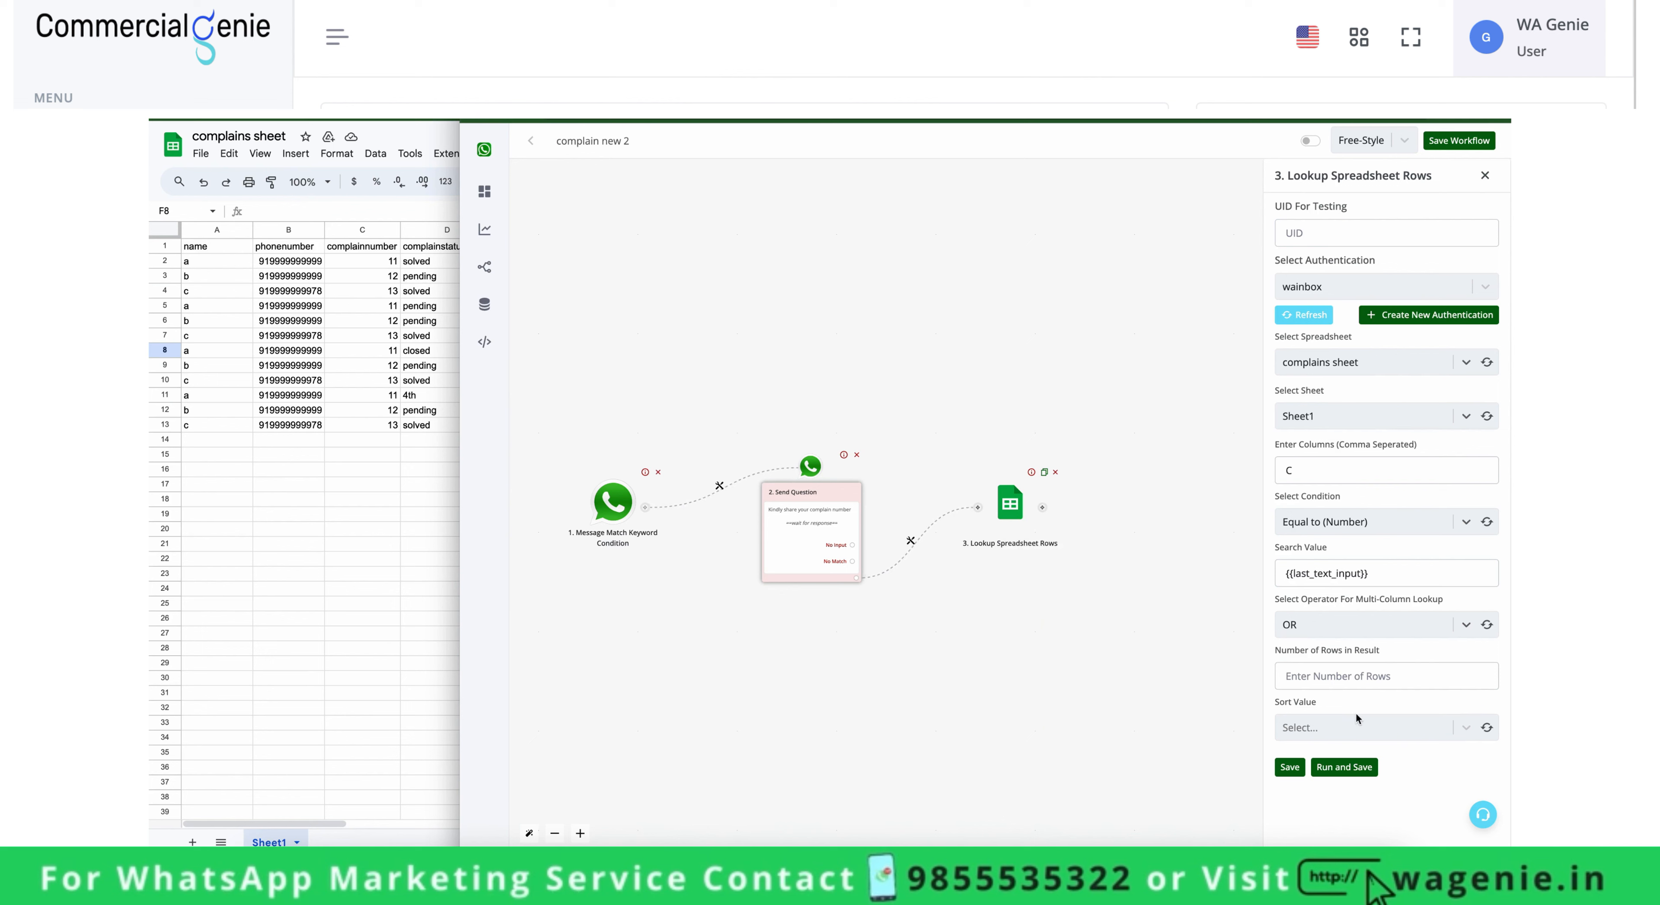
left_click(1364, 678)
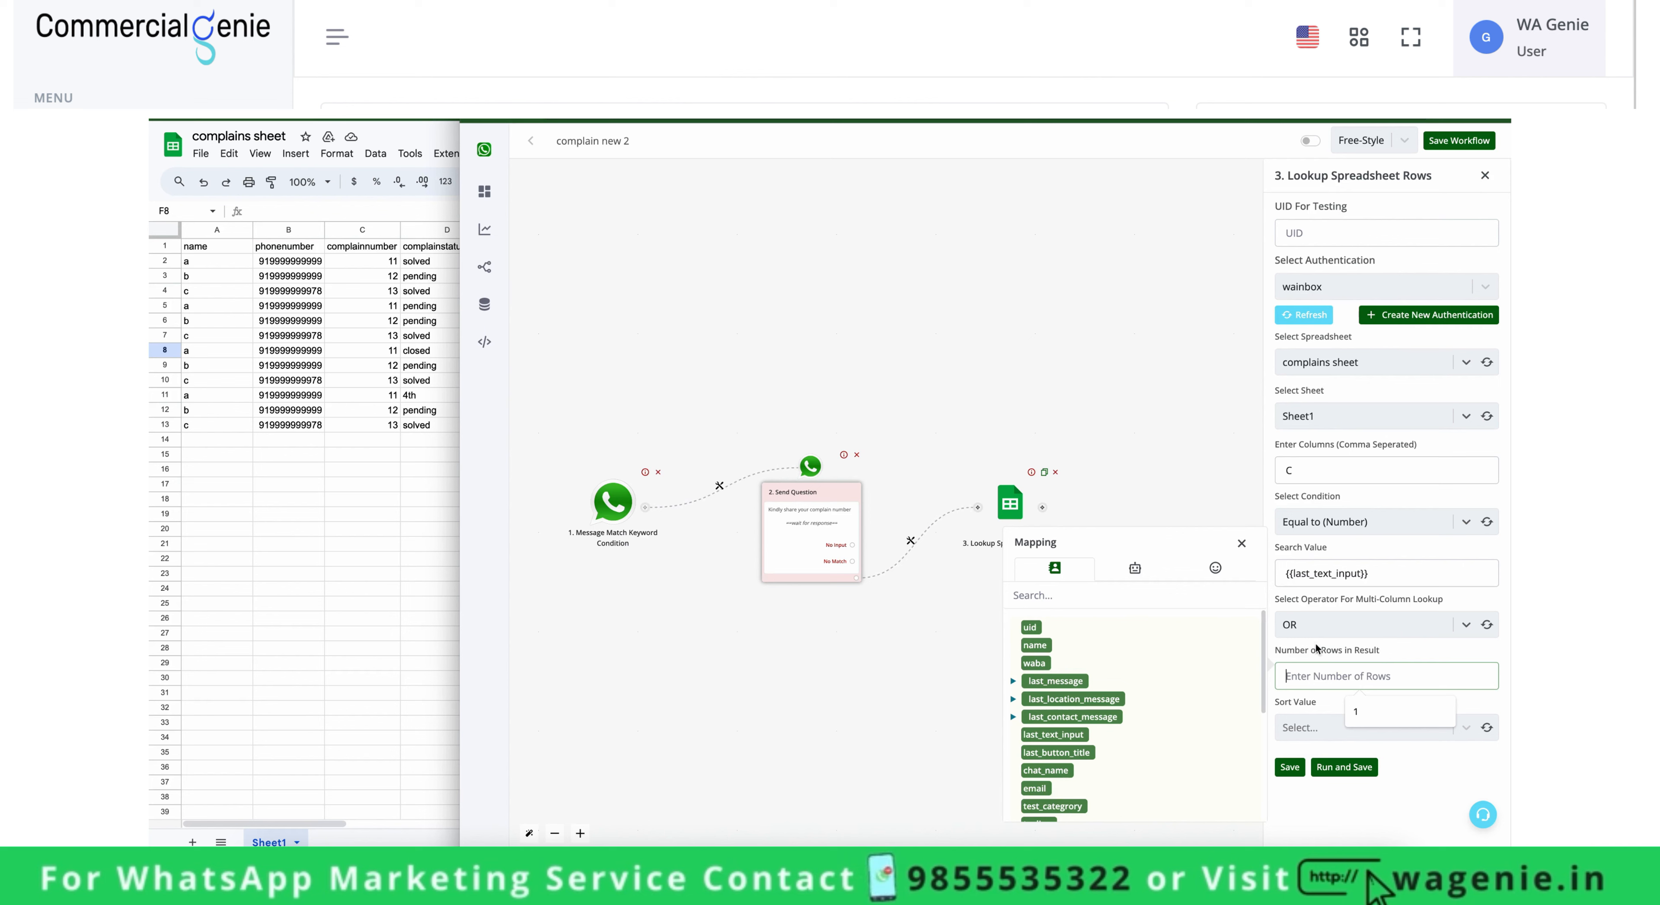
type("1")
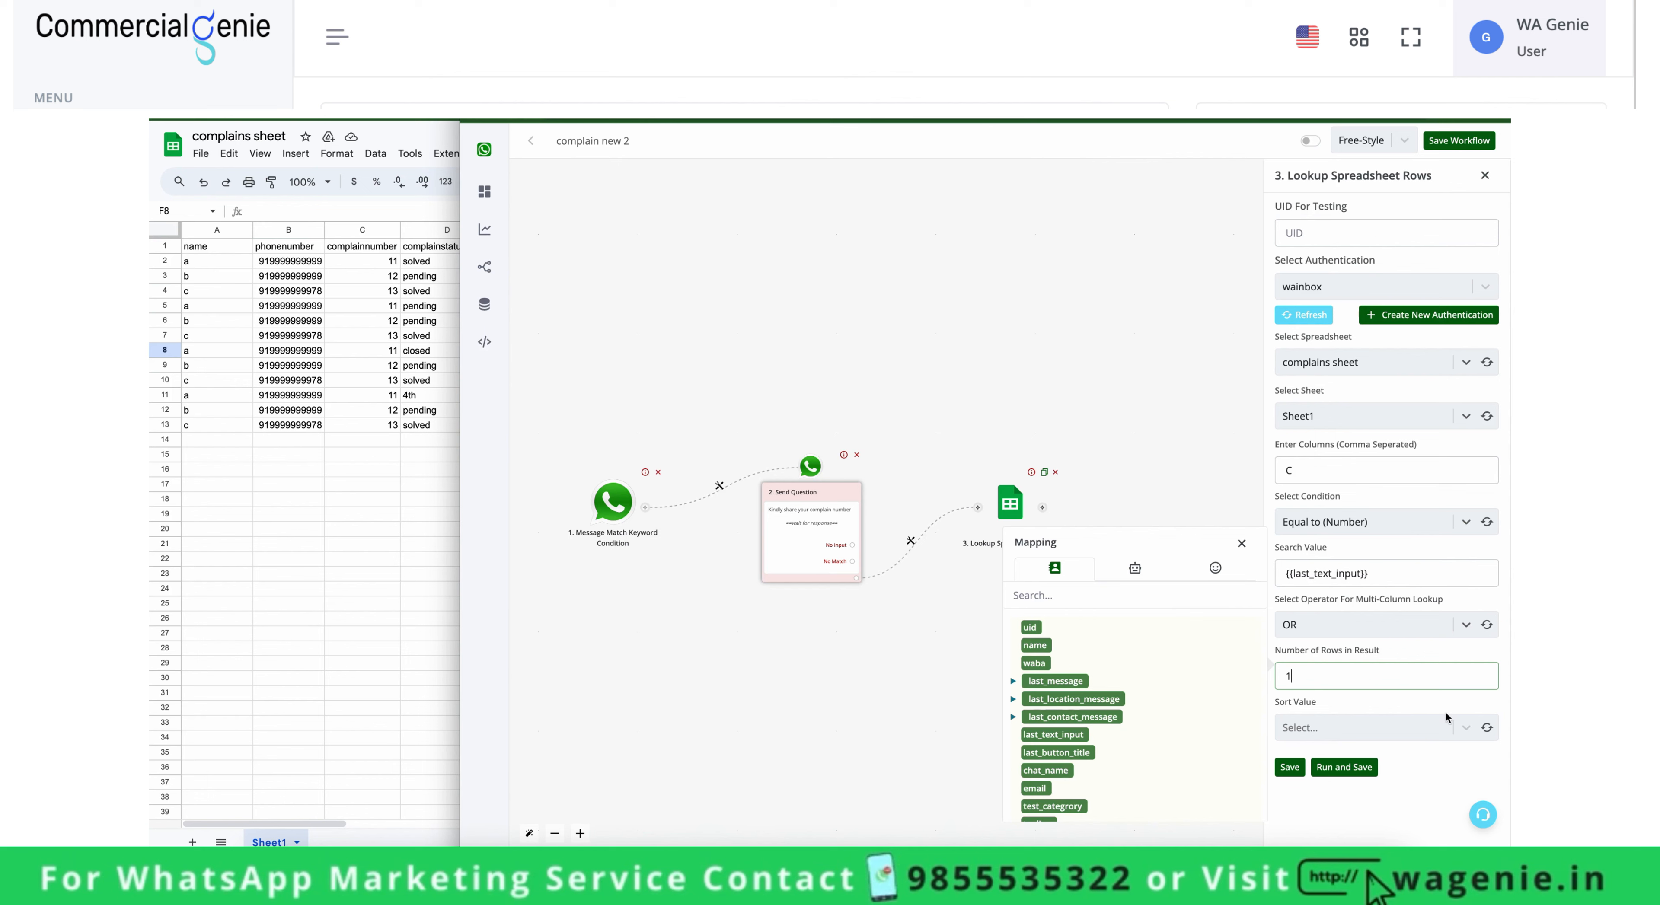
Set the lookup's sort value to Top after checking the first and last rows with complaint number 11.
left_click(1443, 725)
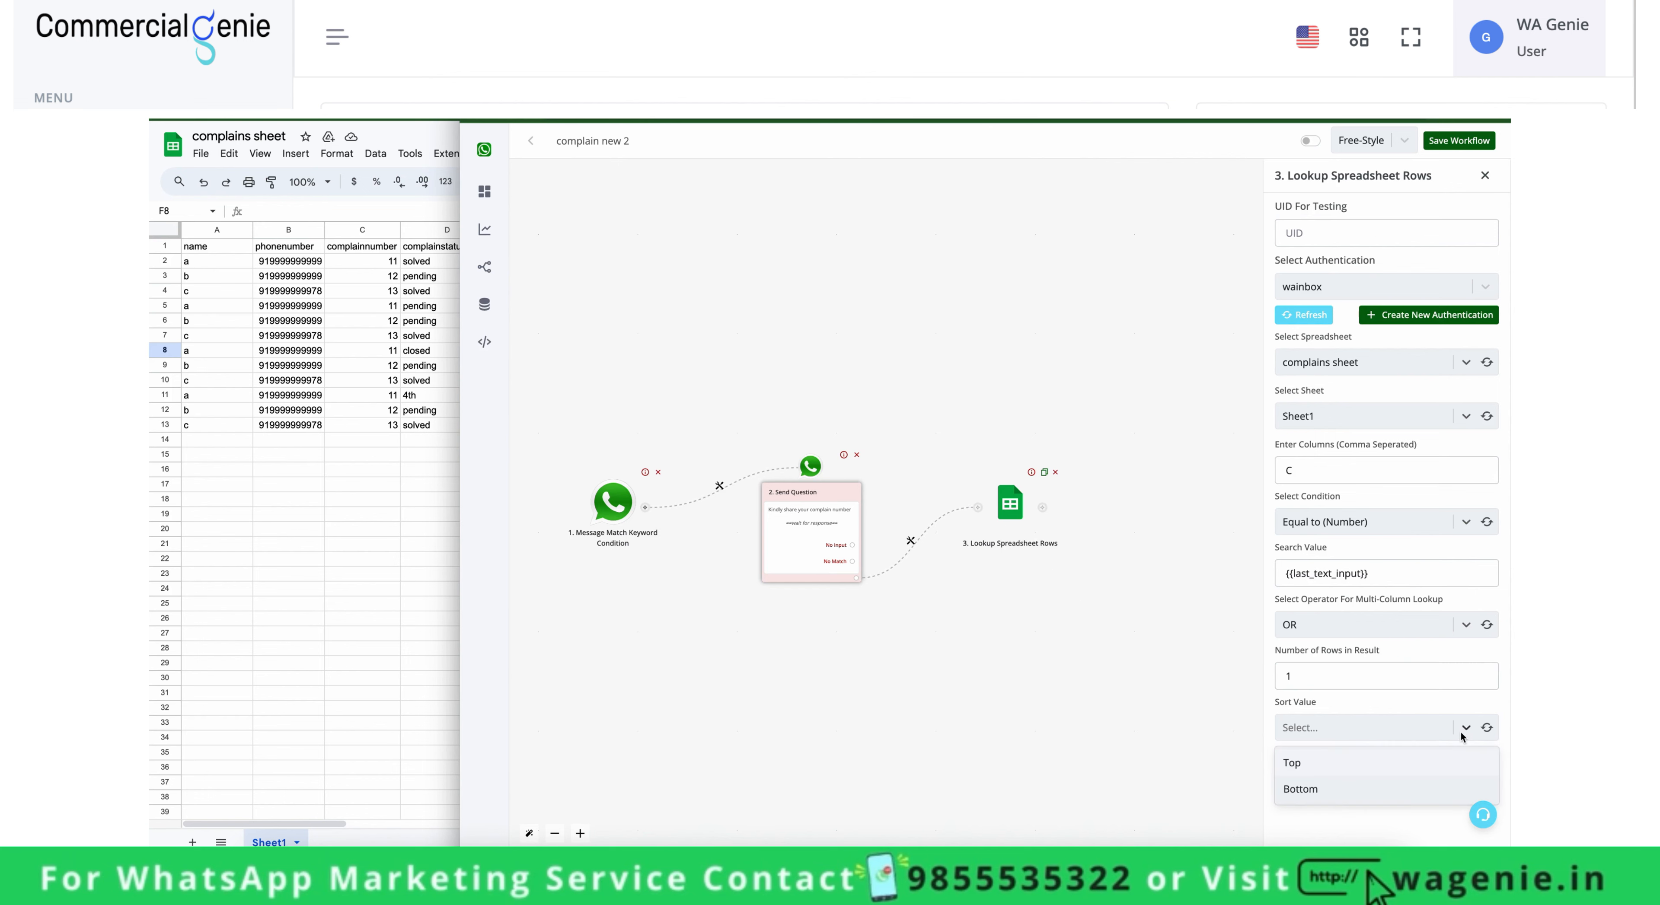
left_click(1305, 674)
left_click(373, 258)
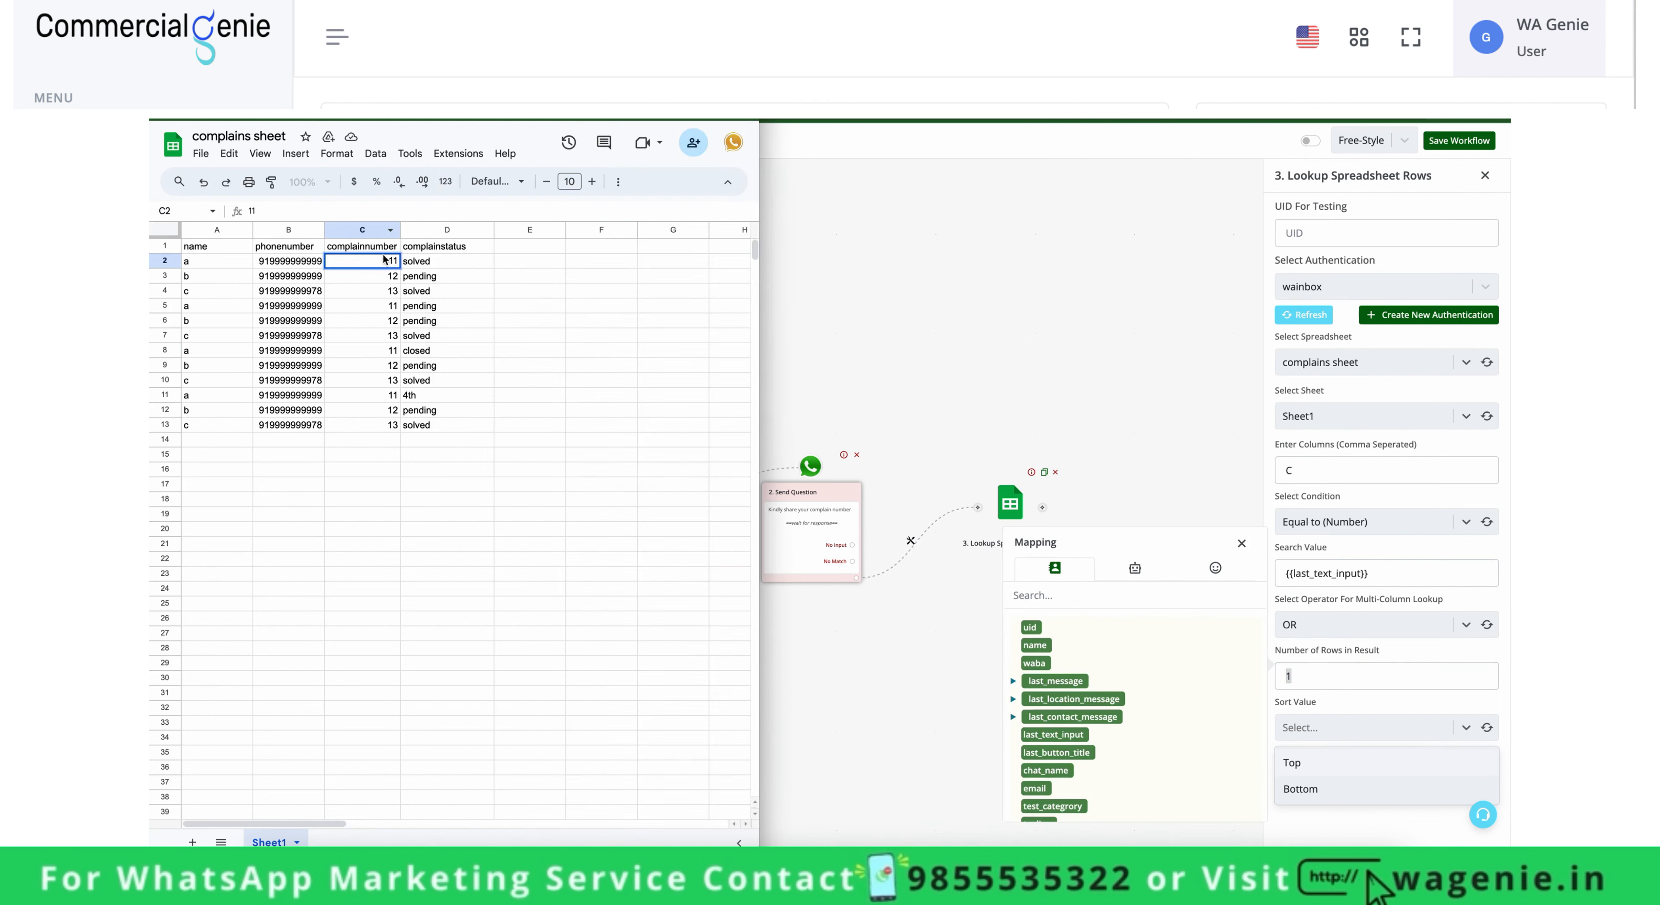
left_click(391, 399)
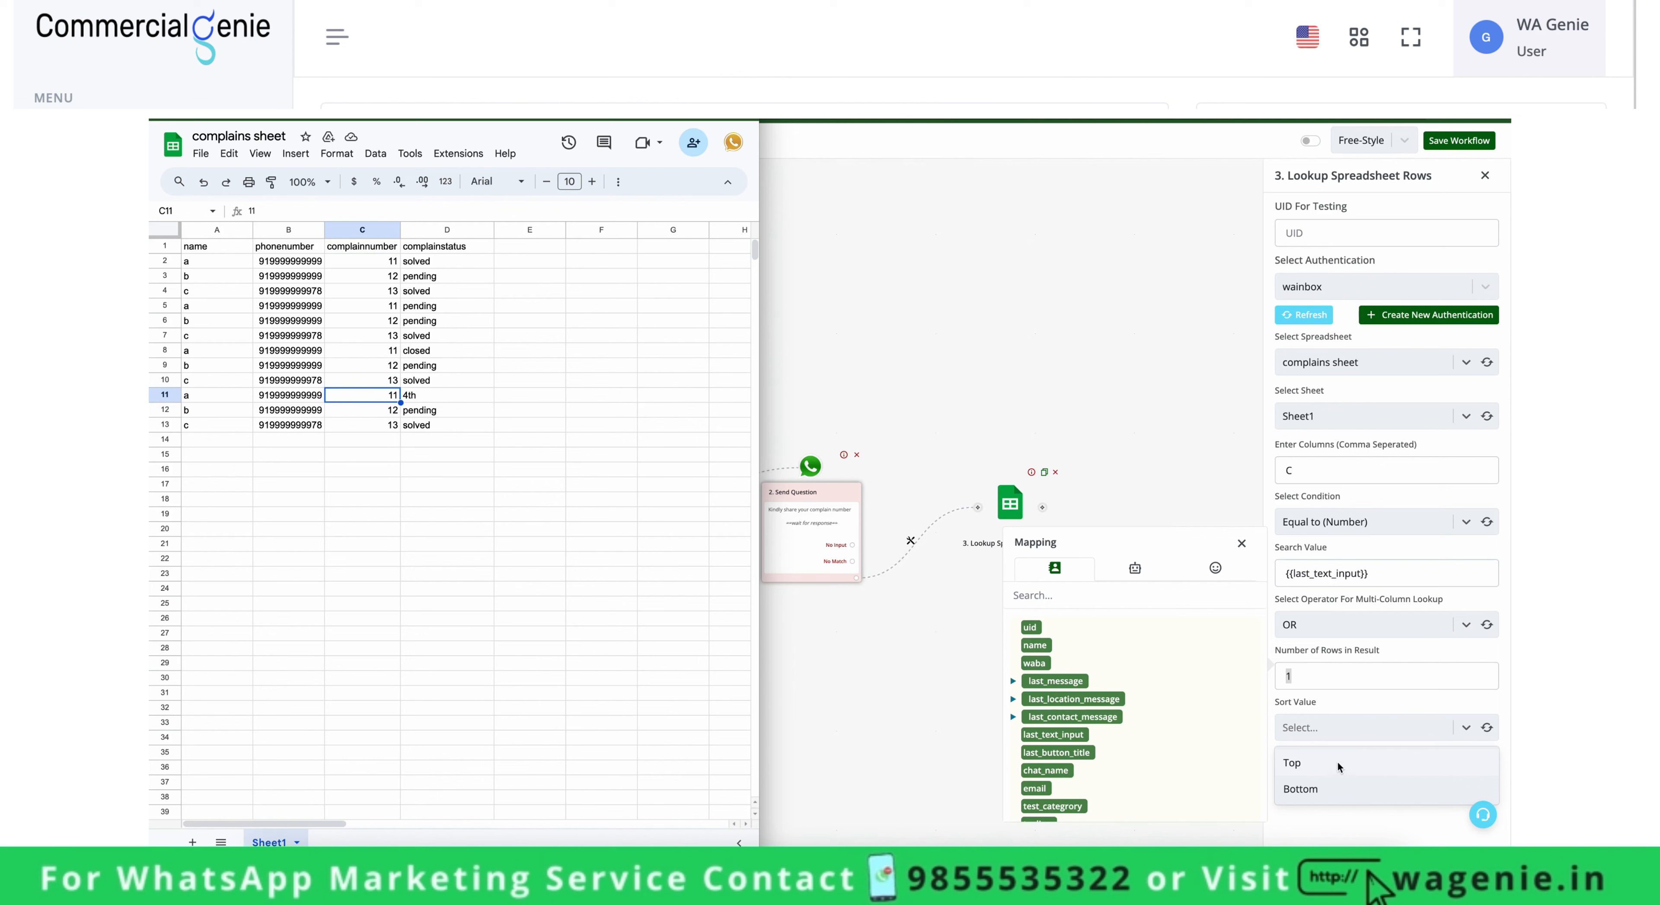
left_click(395, 264)
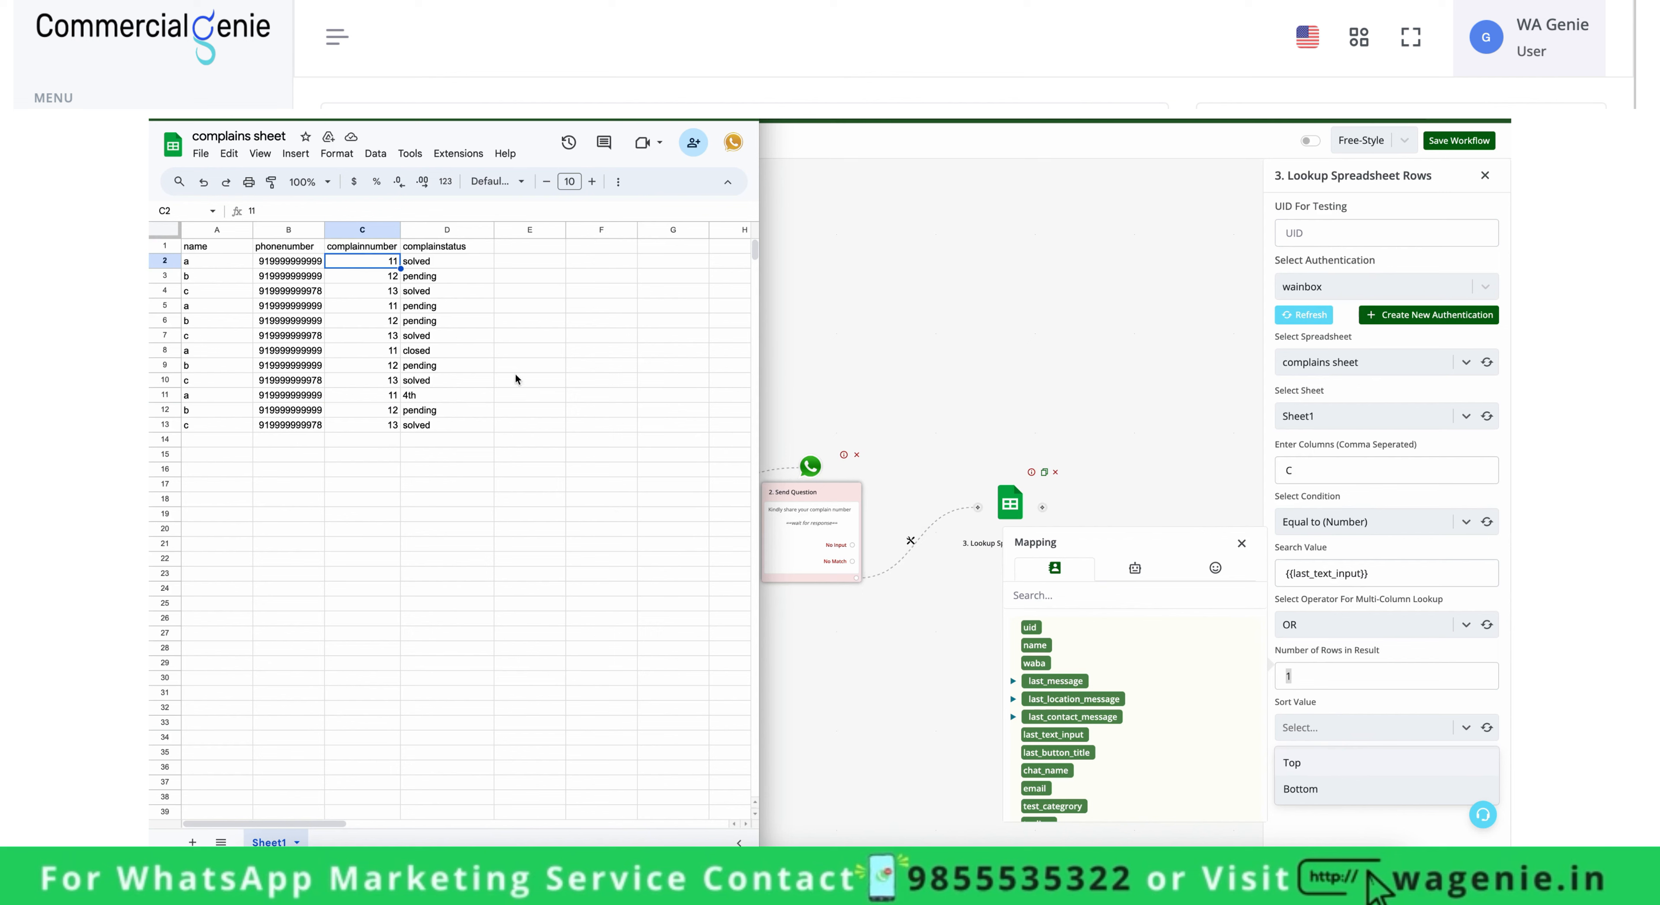
left_click(1301, 761)
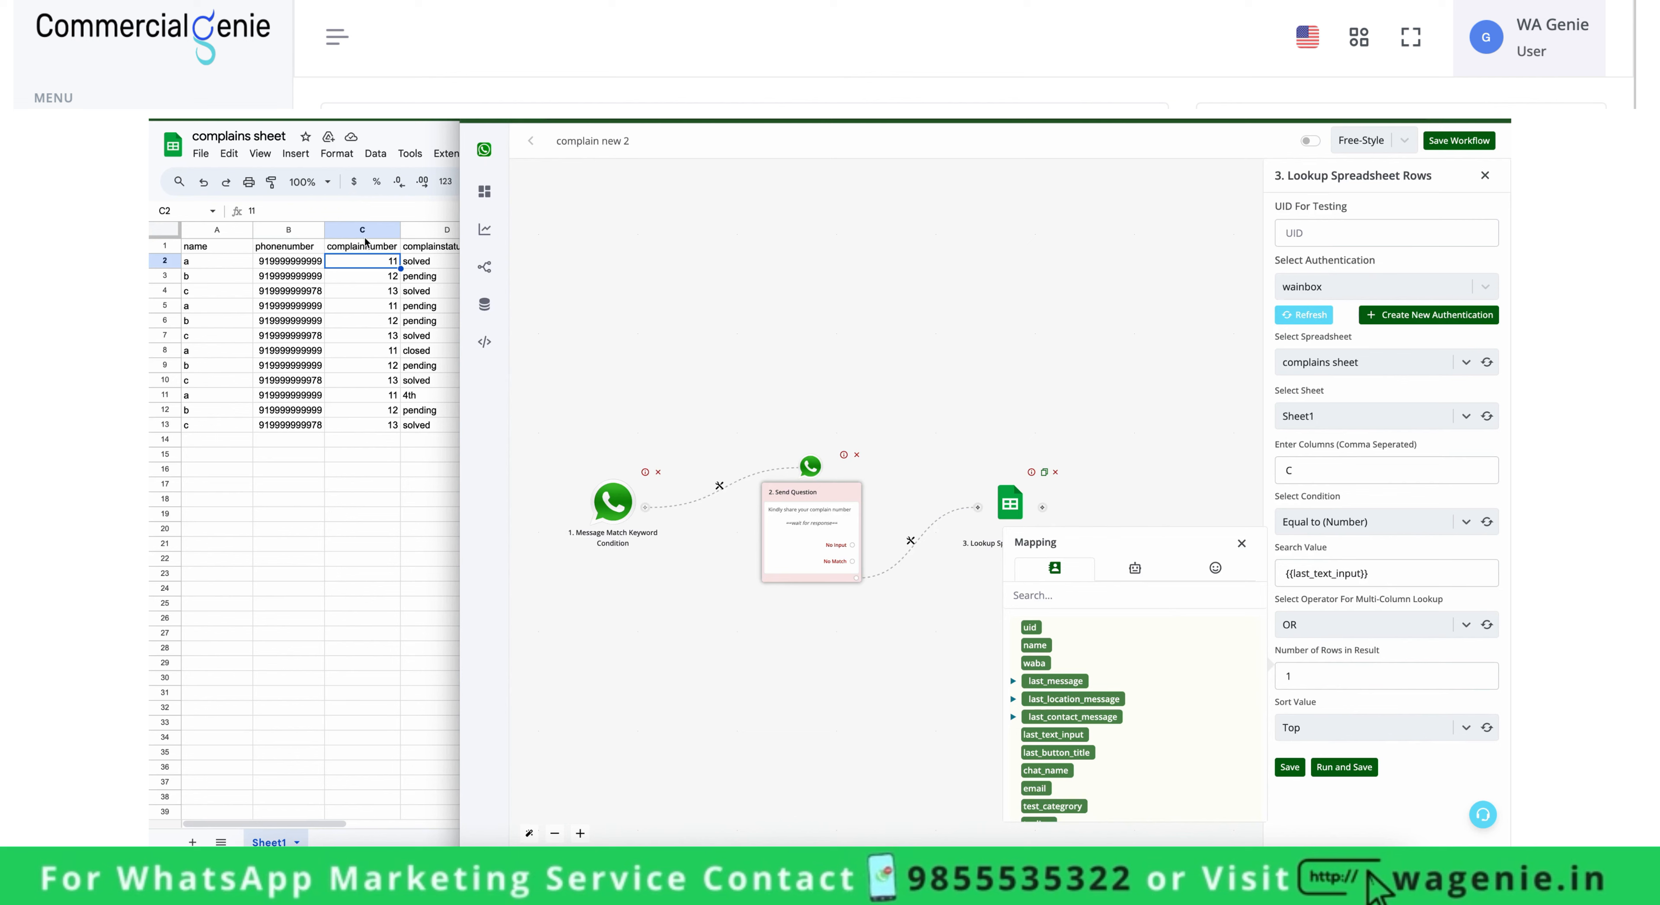
Examine rows 2 and 11 and the complainnumber column in the sheet against the lookup's row count and sort setting.
left_click(162, 260)
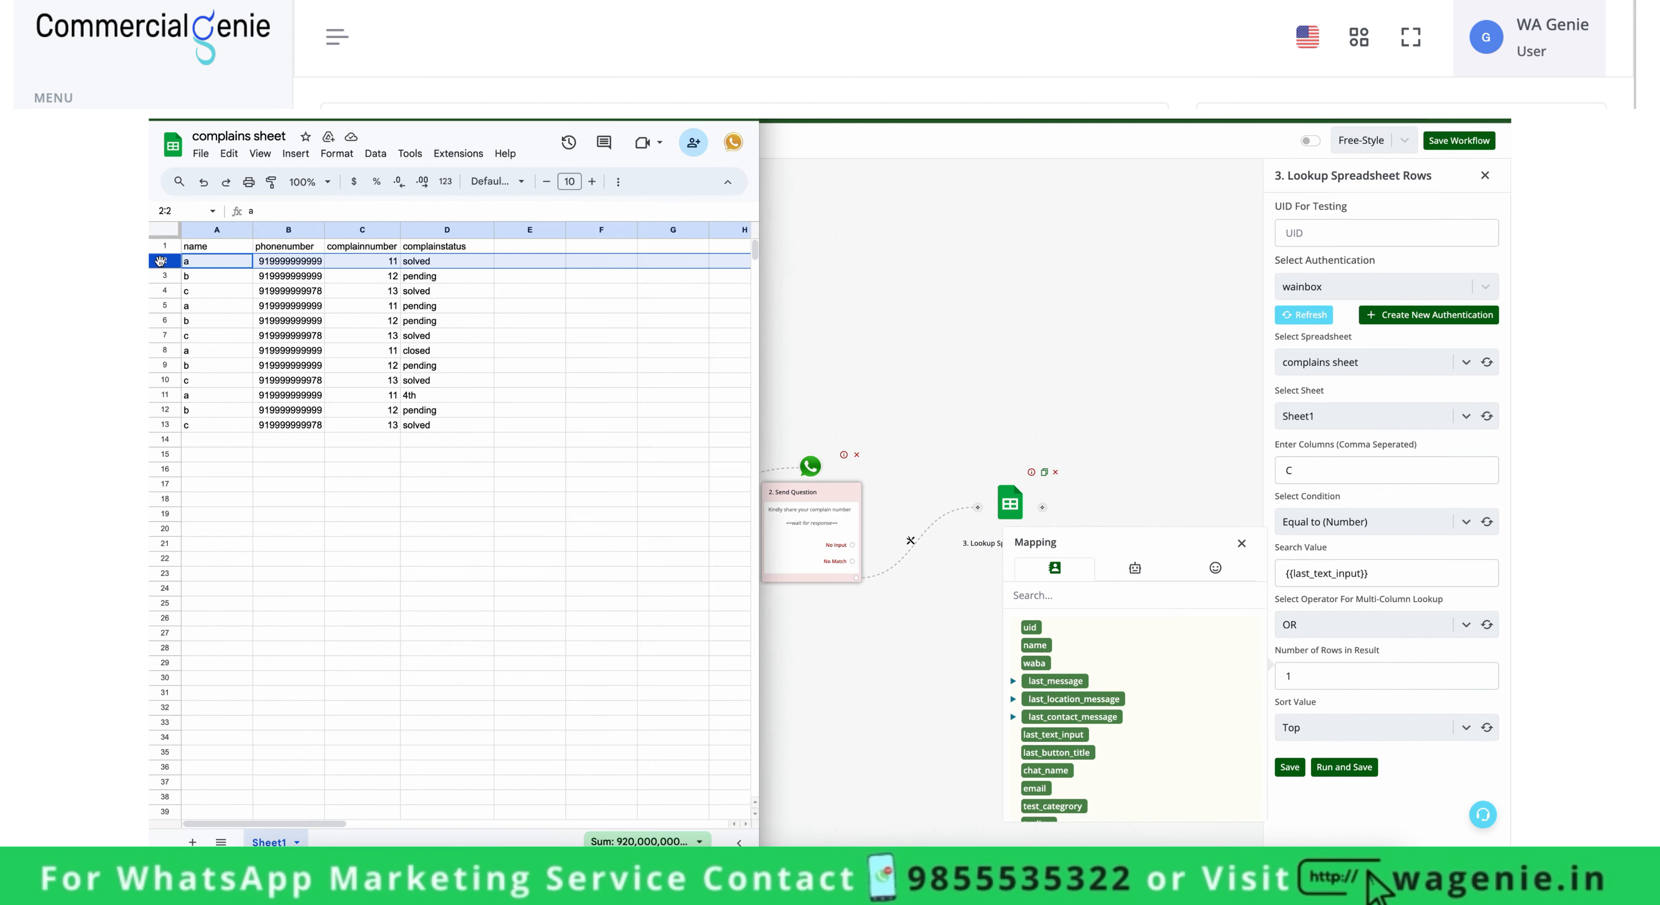
left_click(571, 424)
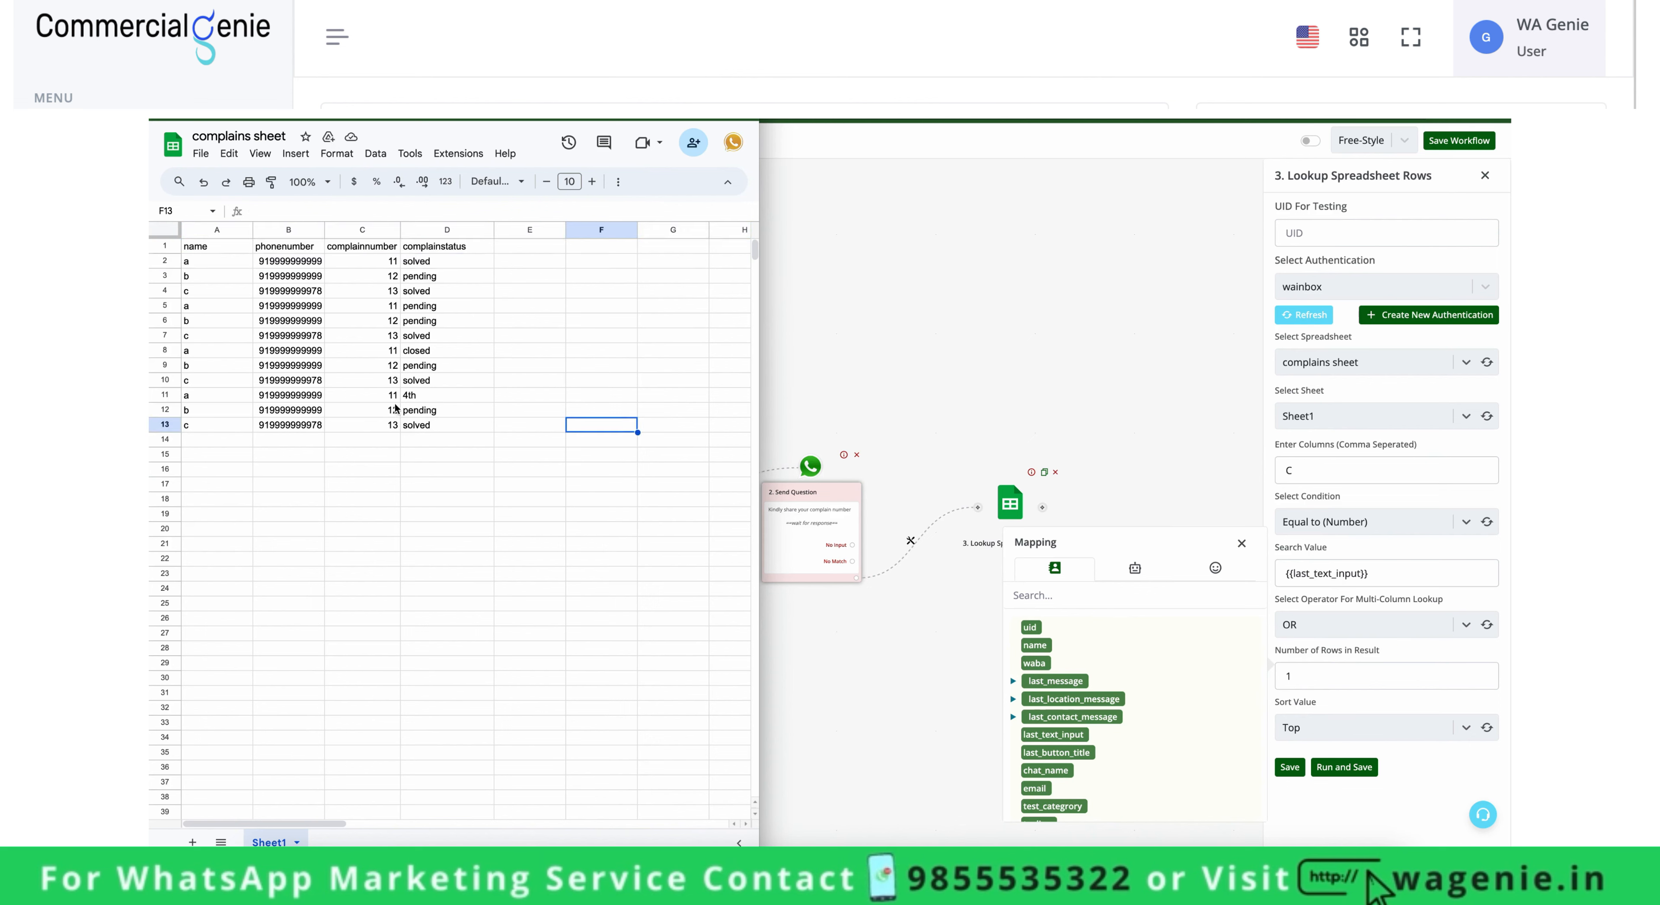
left_click_drag(389, 556, 387, 394)
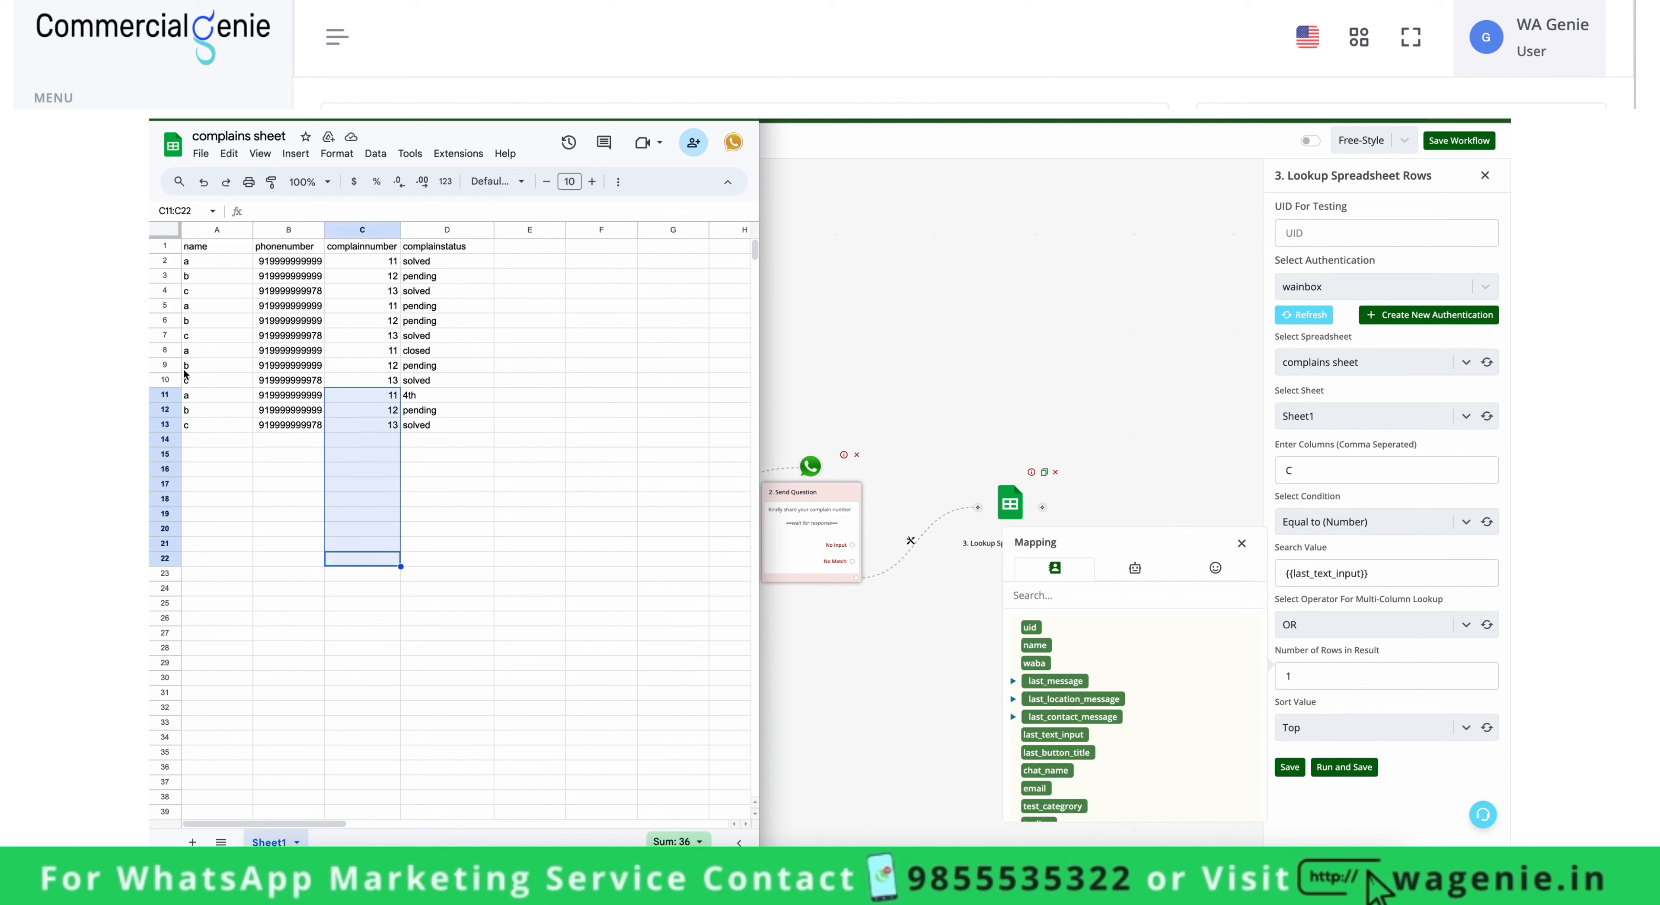
left_click(166, 399)
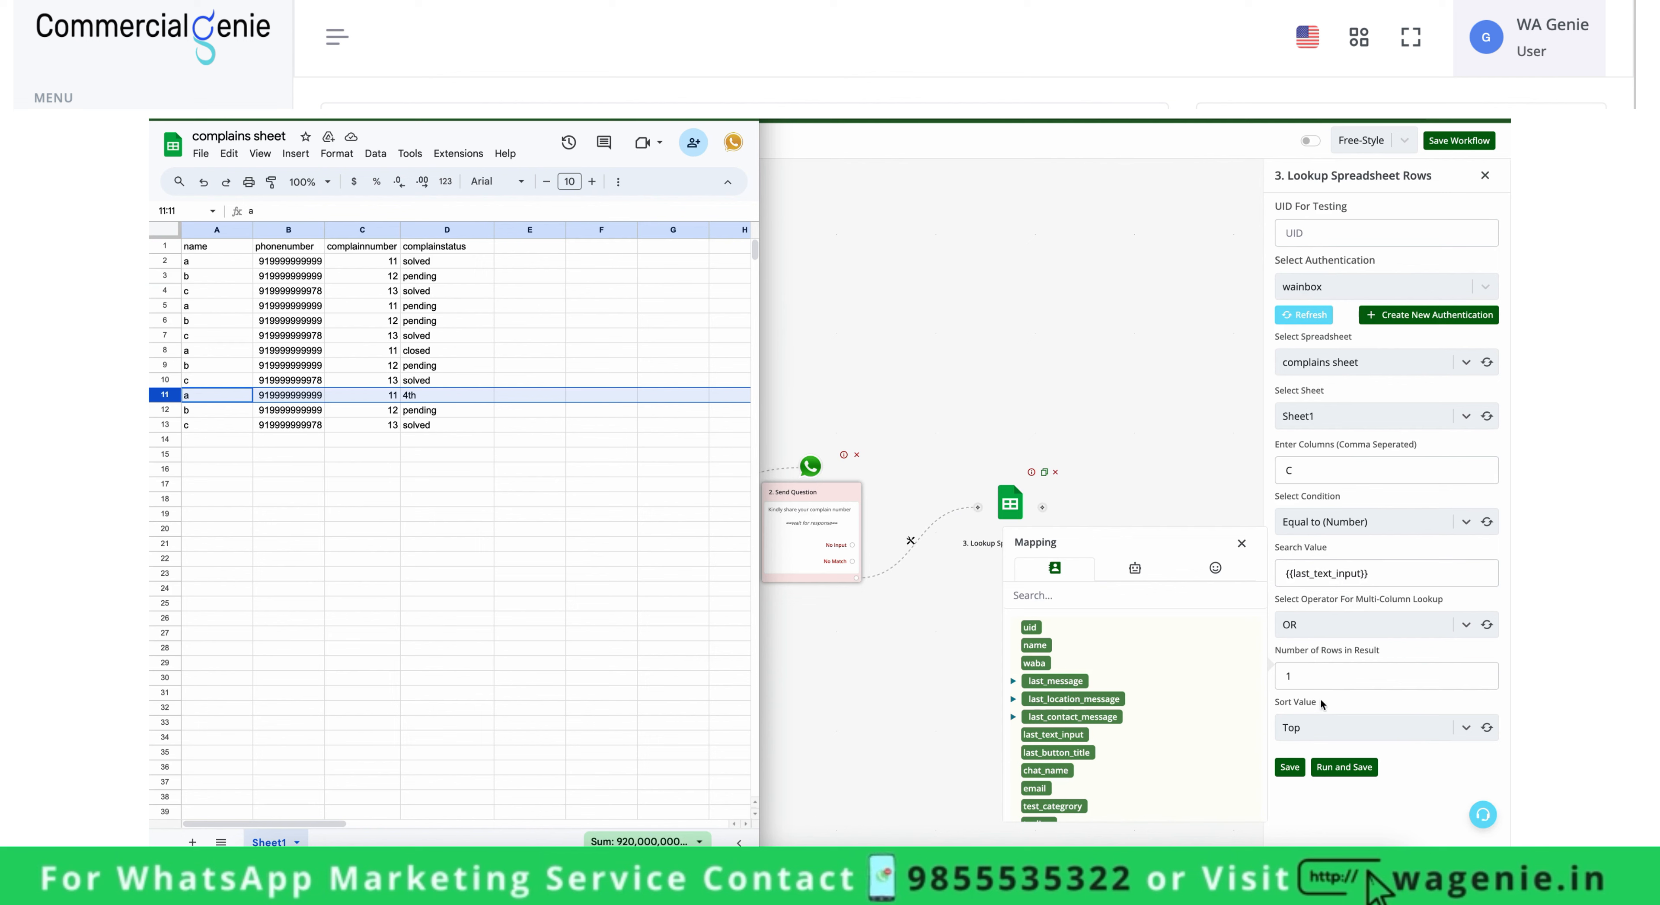
double_click(1318, 673)
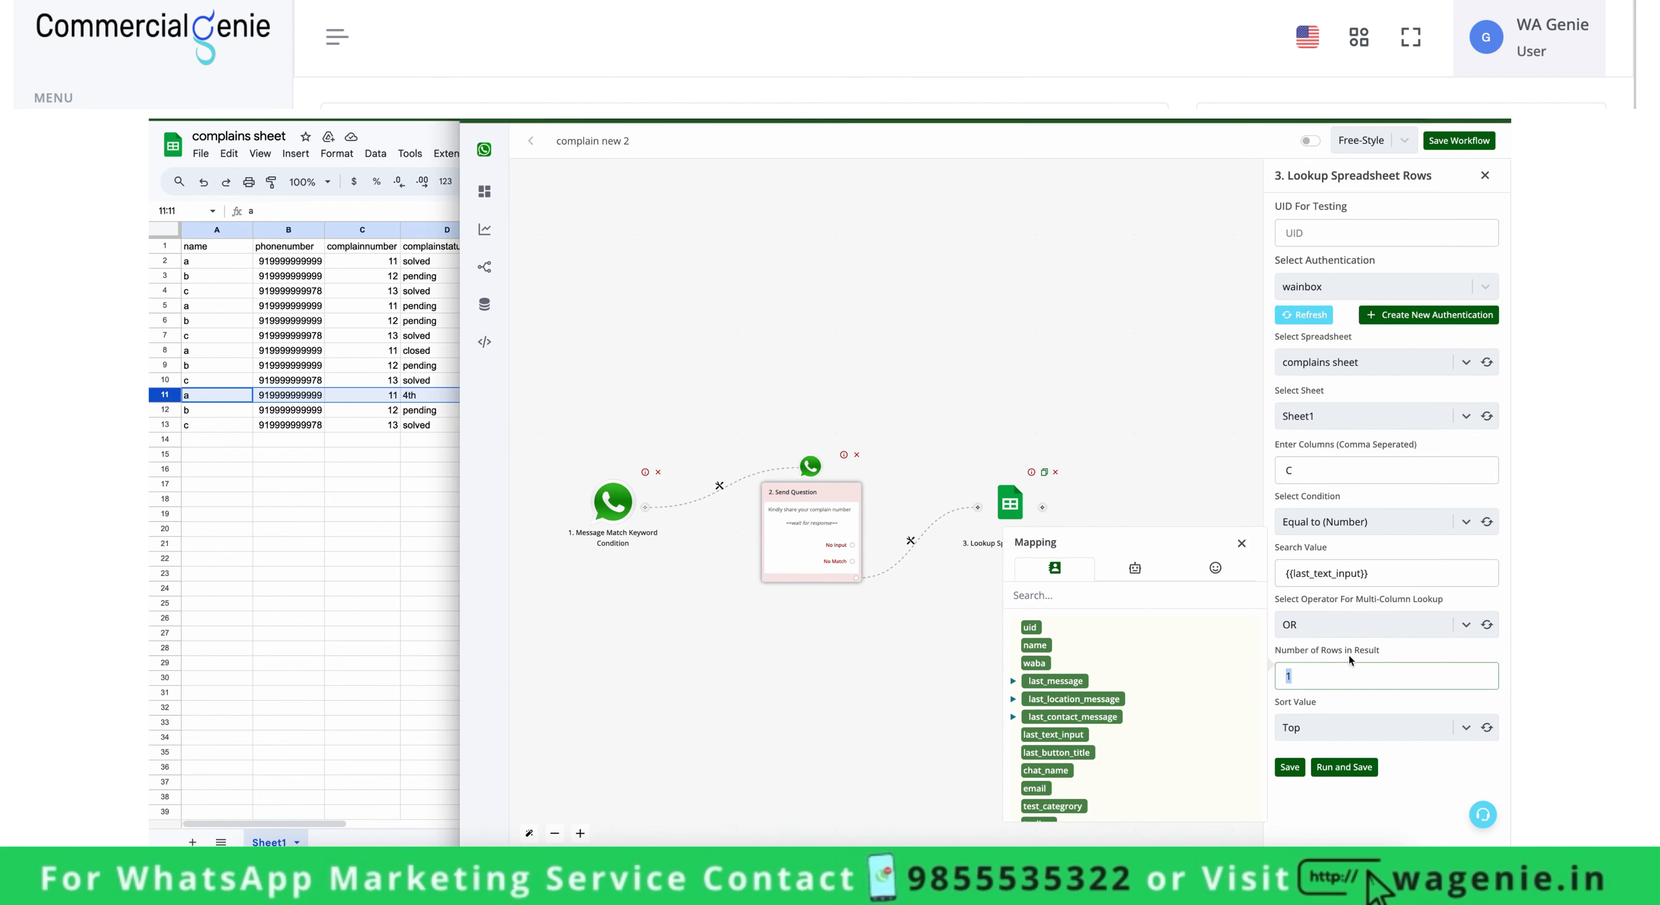
left_click(1343, 722)
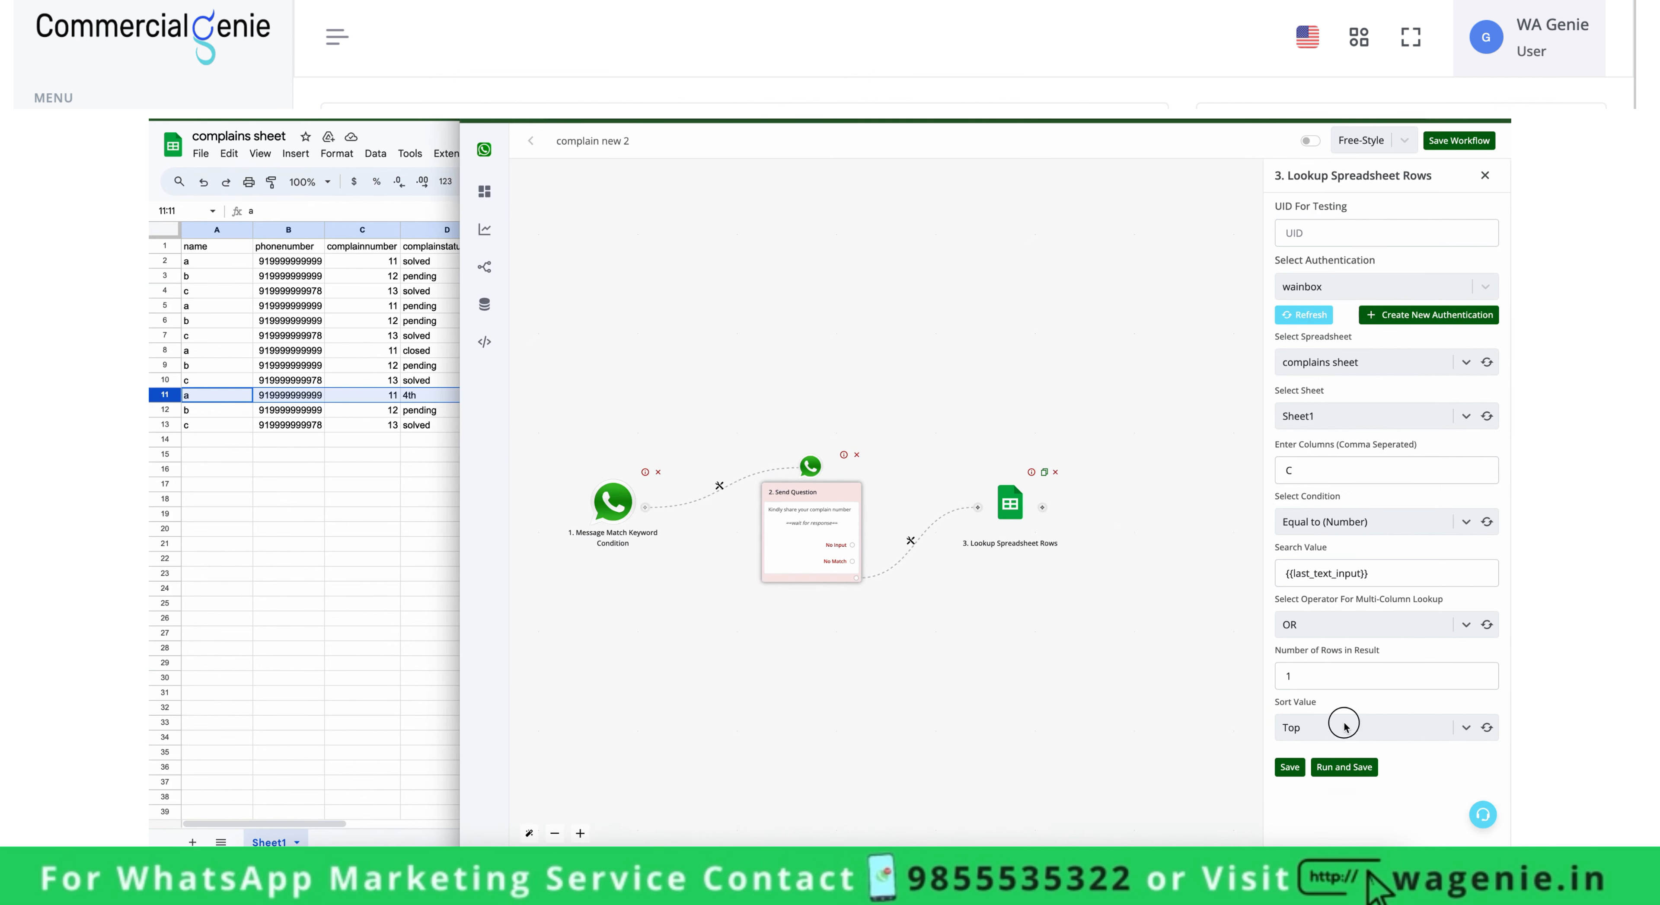
left_click(353, 317)
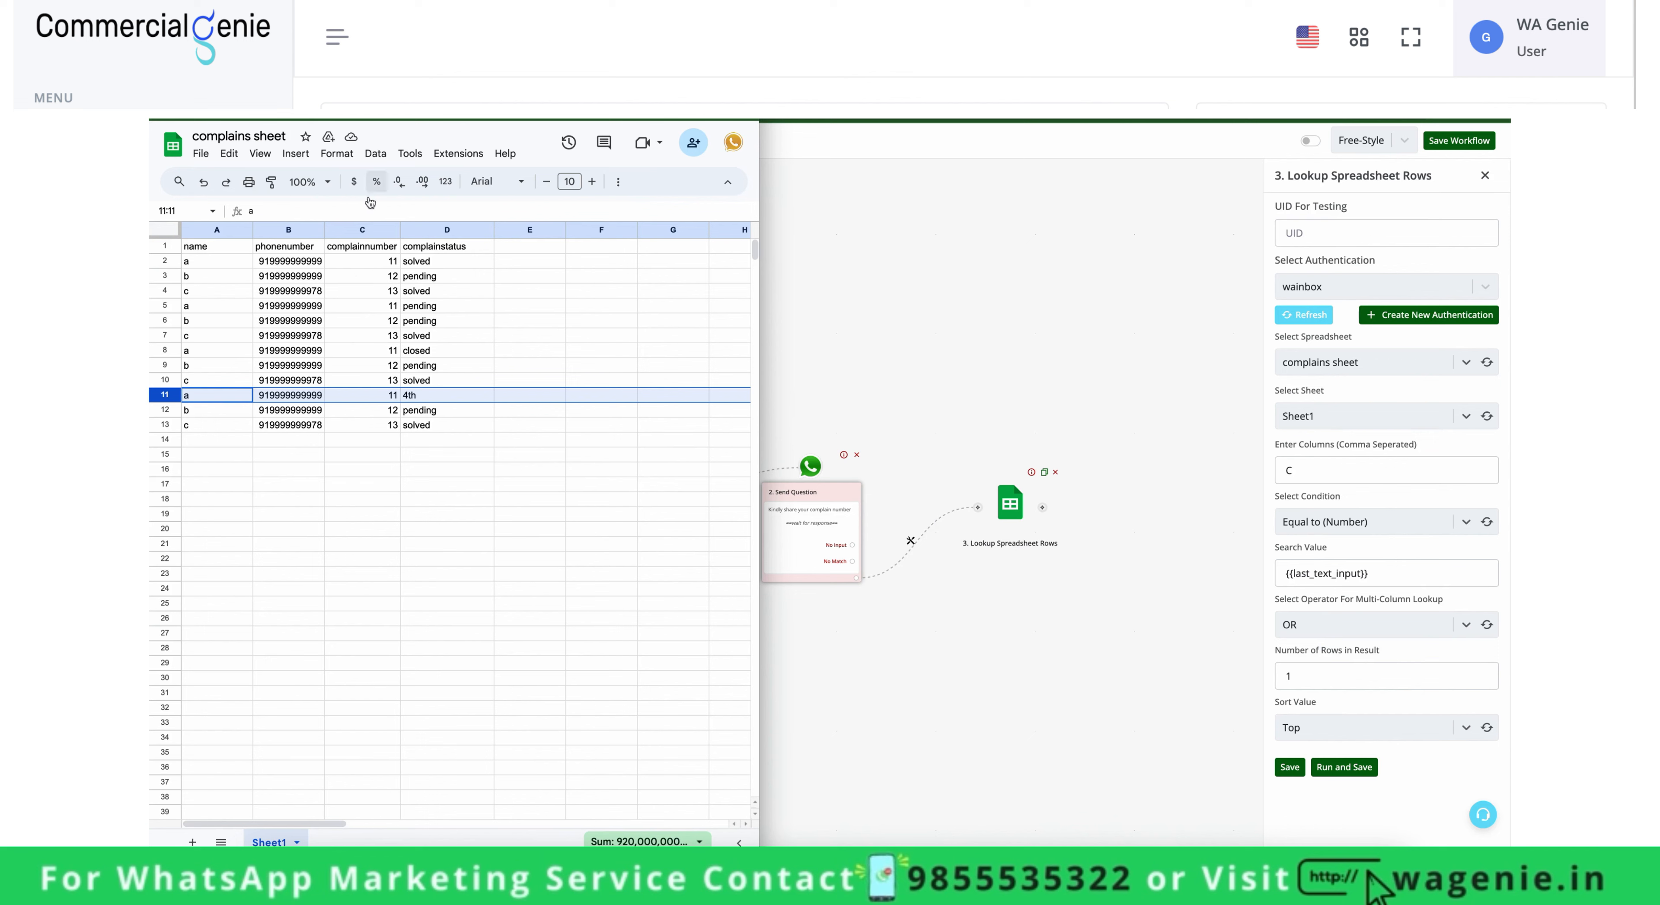
left_click(367, 261)
left_click_drag(367, 261, 367, 425)
left_click(529, 469)
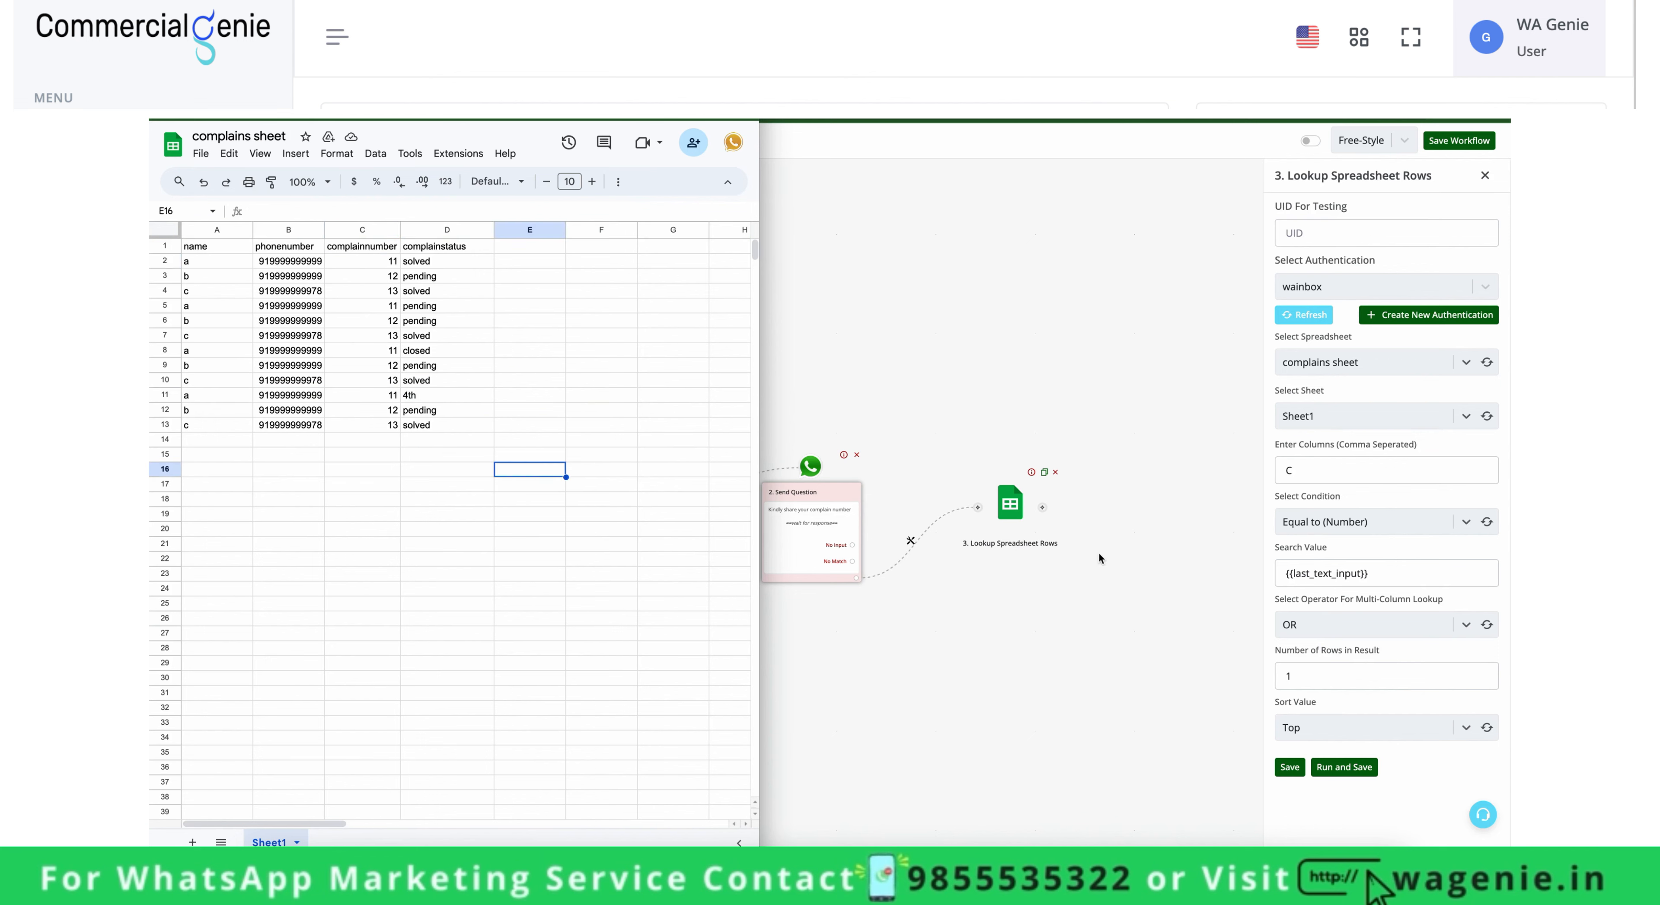
left_click(1418, 748)
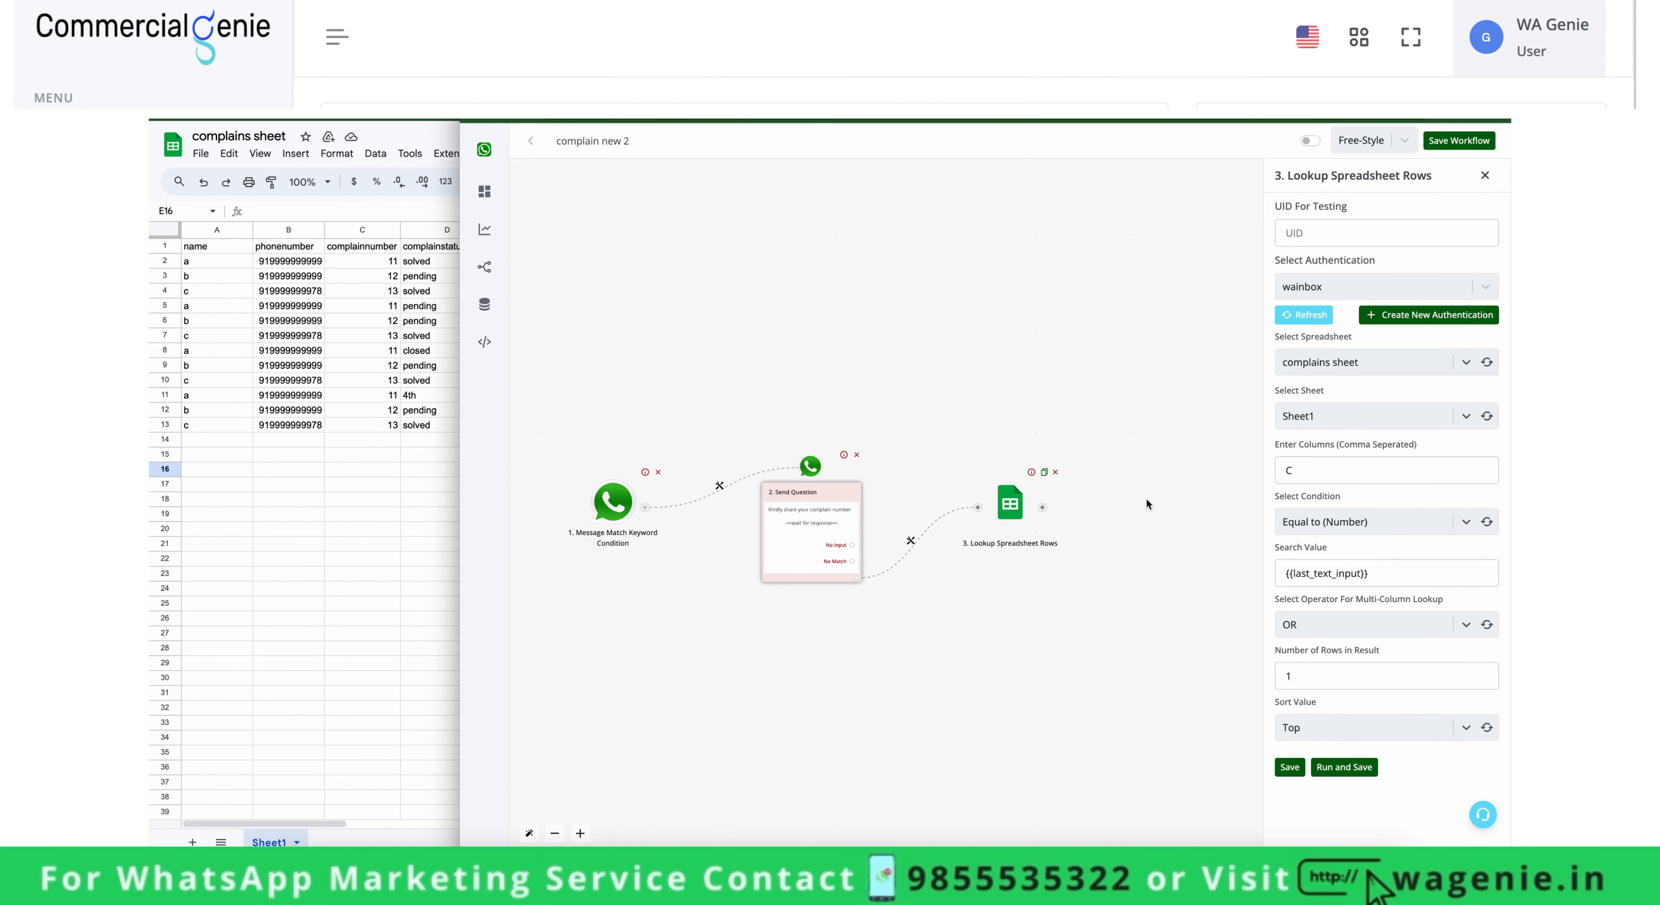
Replace the lookup's search value with 11 for testing, and run and save the module.
left_click(1327, 572)
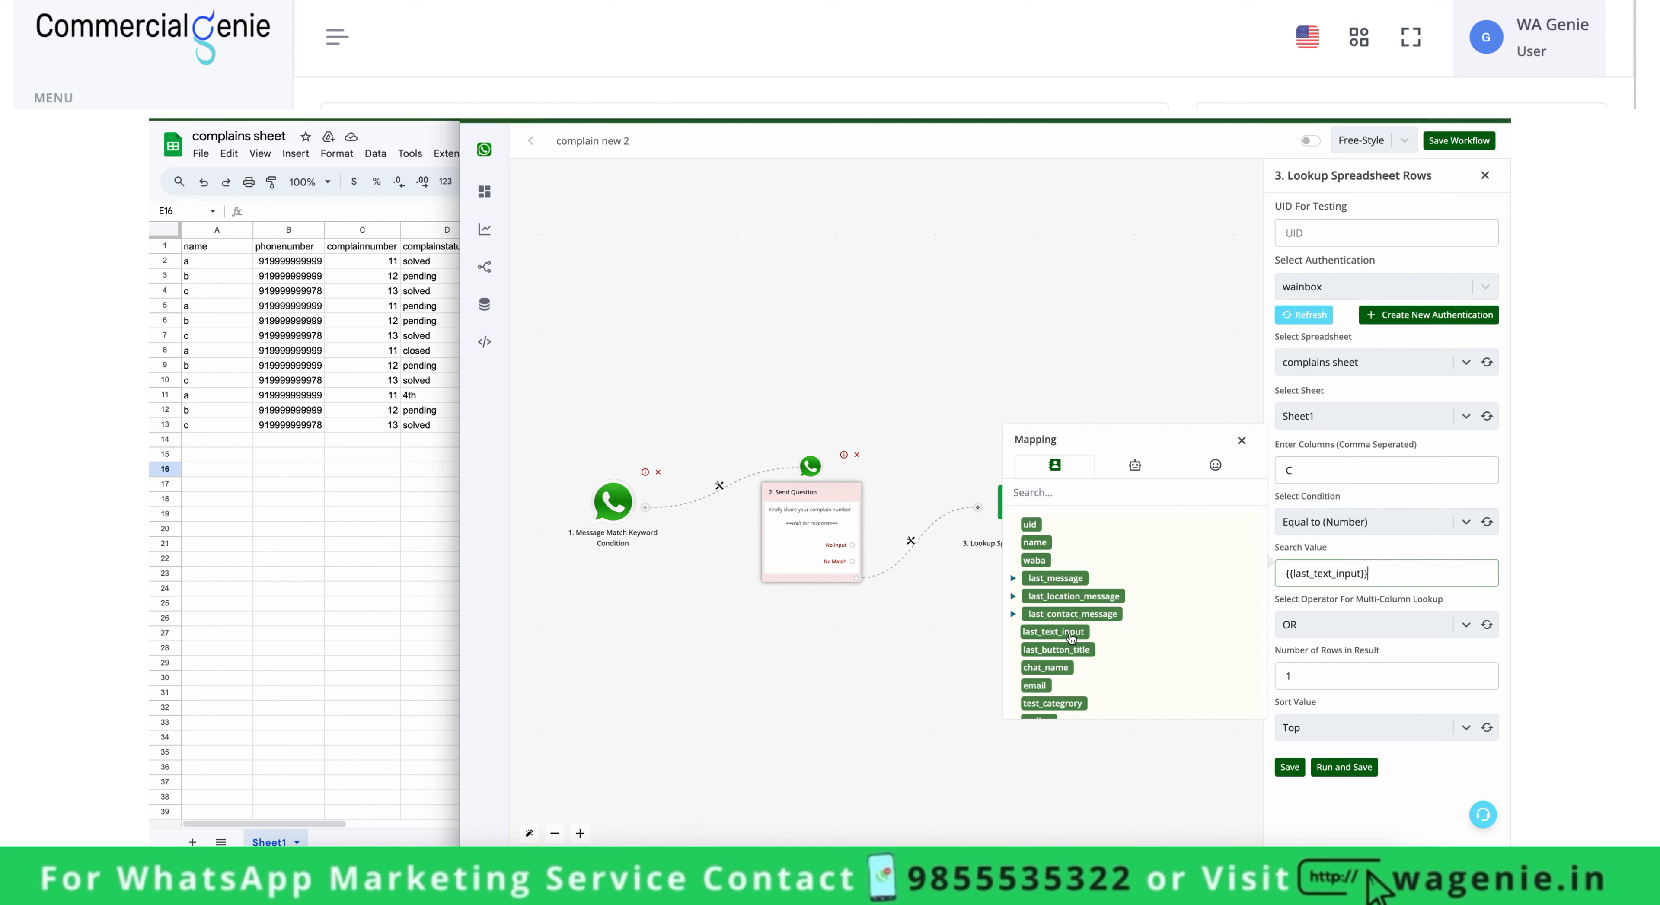
triple_click(1400, 579)
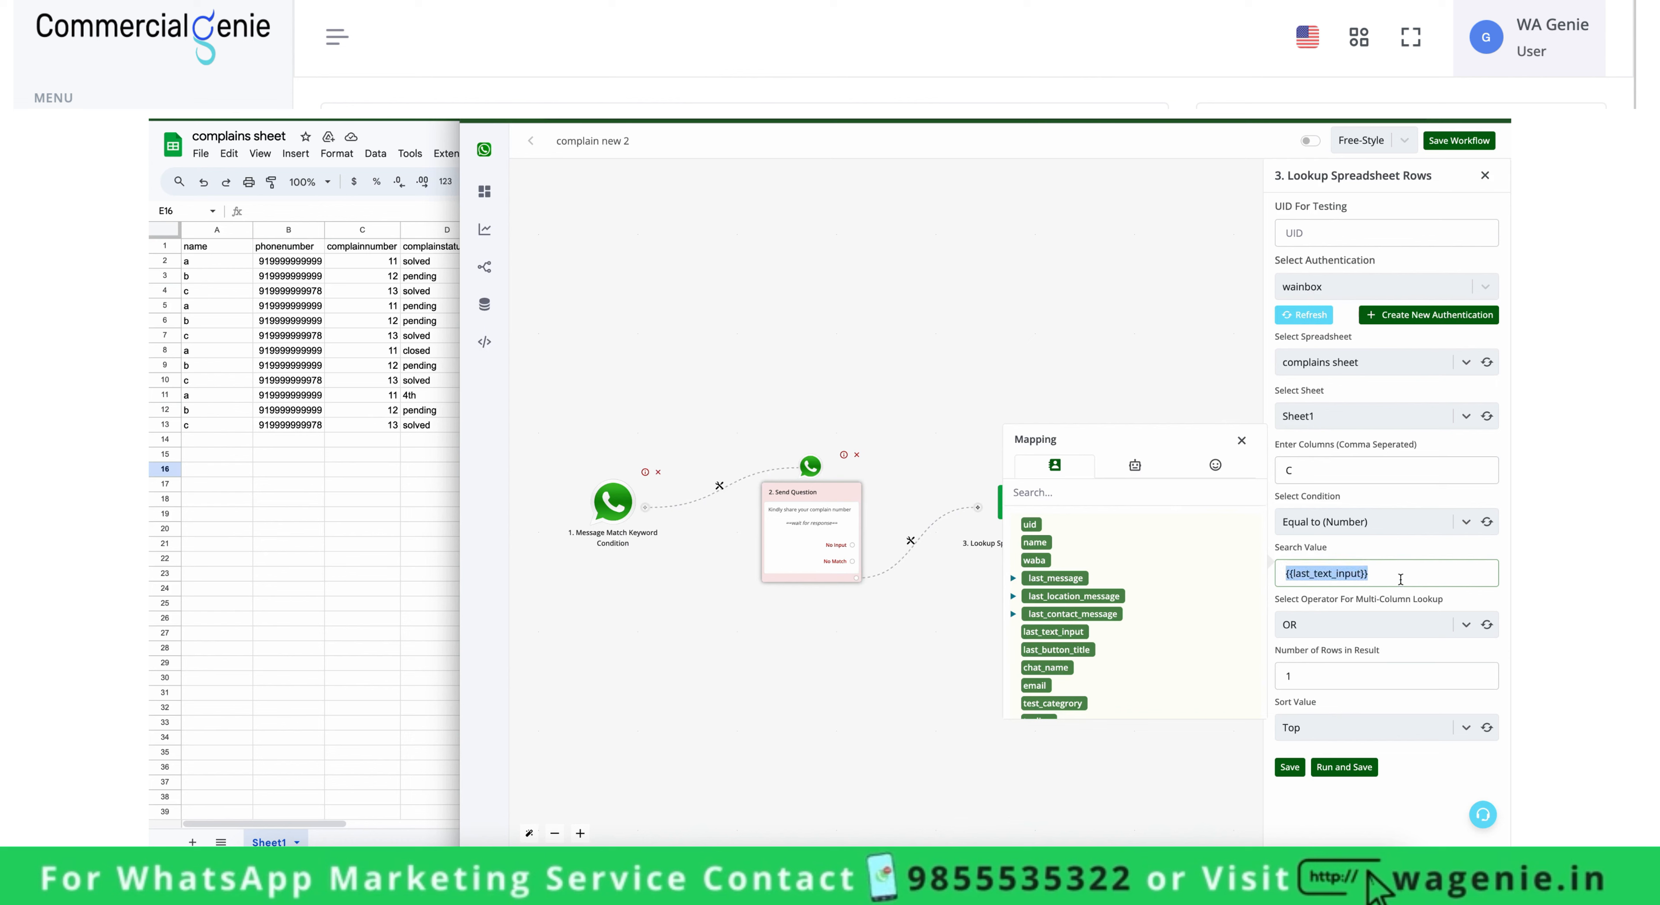
key("BackSpace")
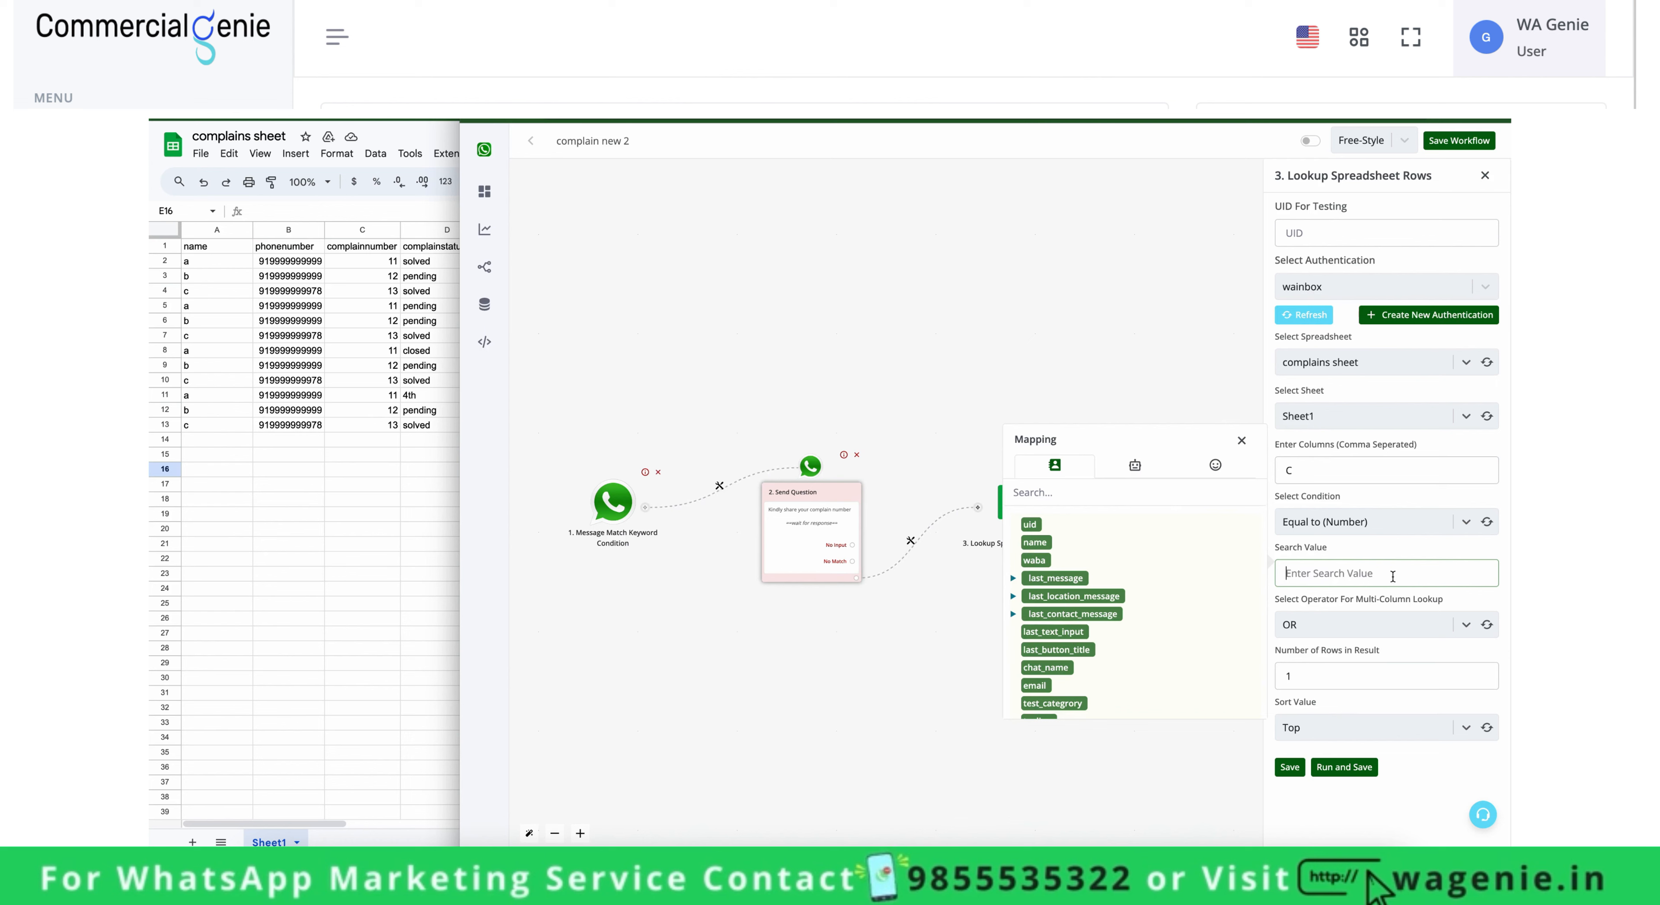
type("11")
left_click(1347, 768)
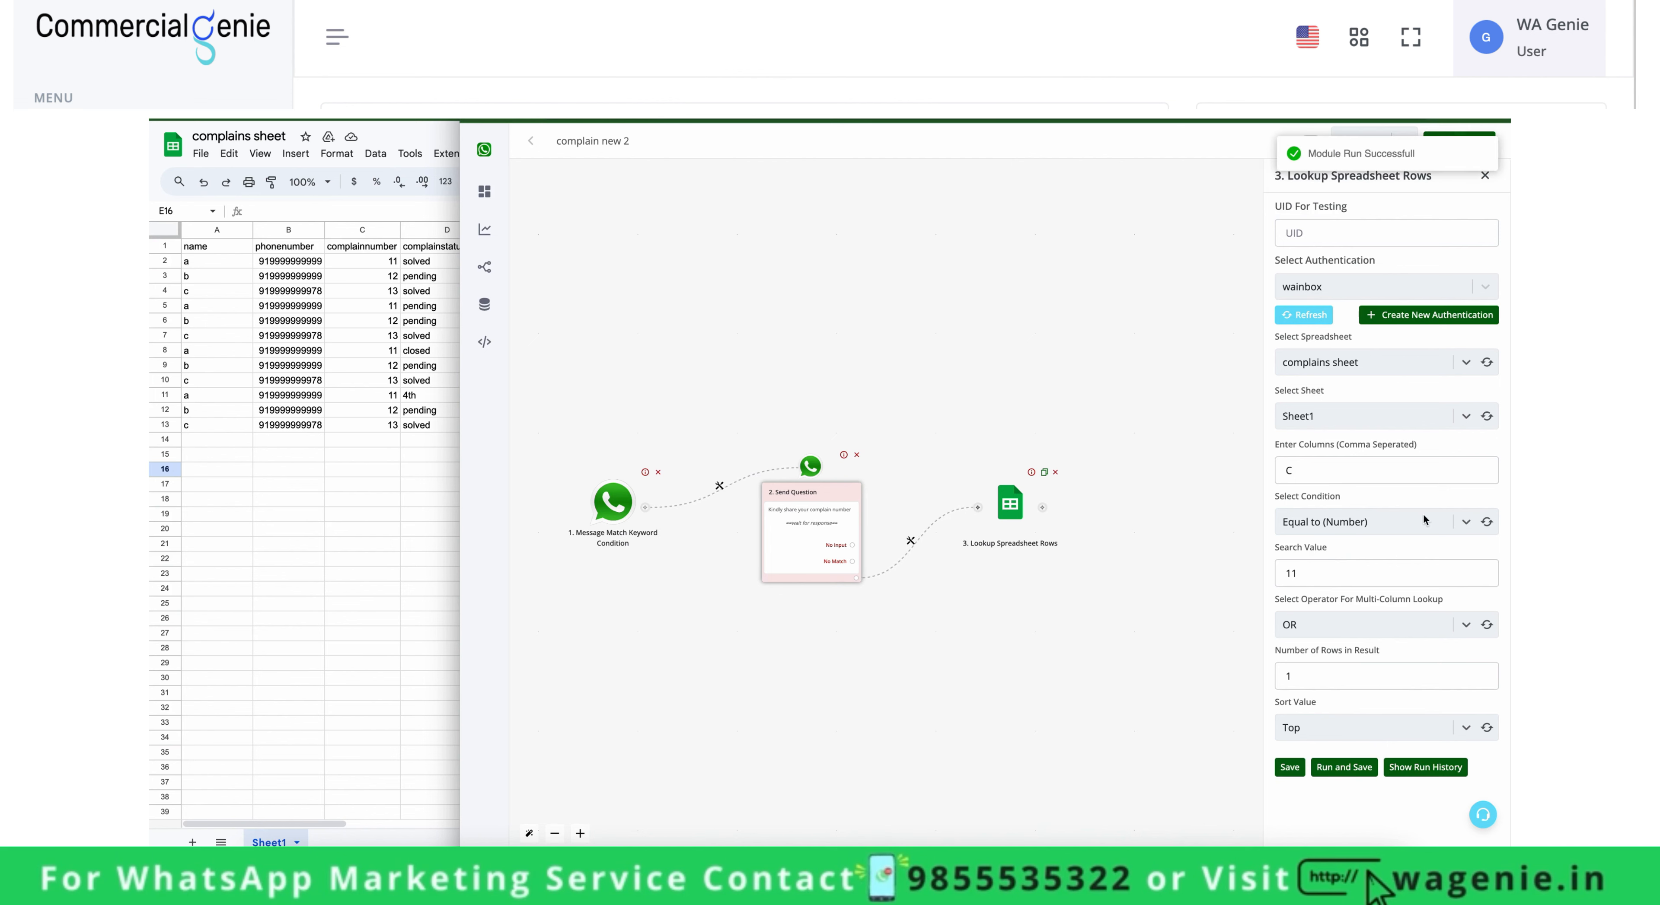
Examine the lookup's run history, expanding the output response down to the fields of the first data row.
left_click(1420, 771)
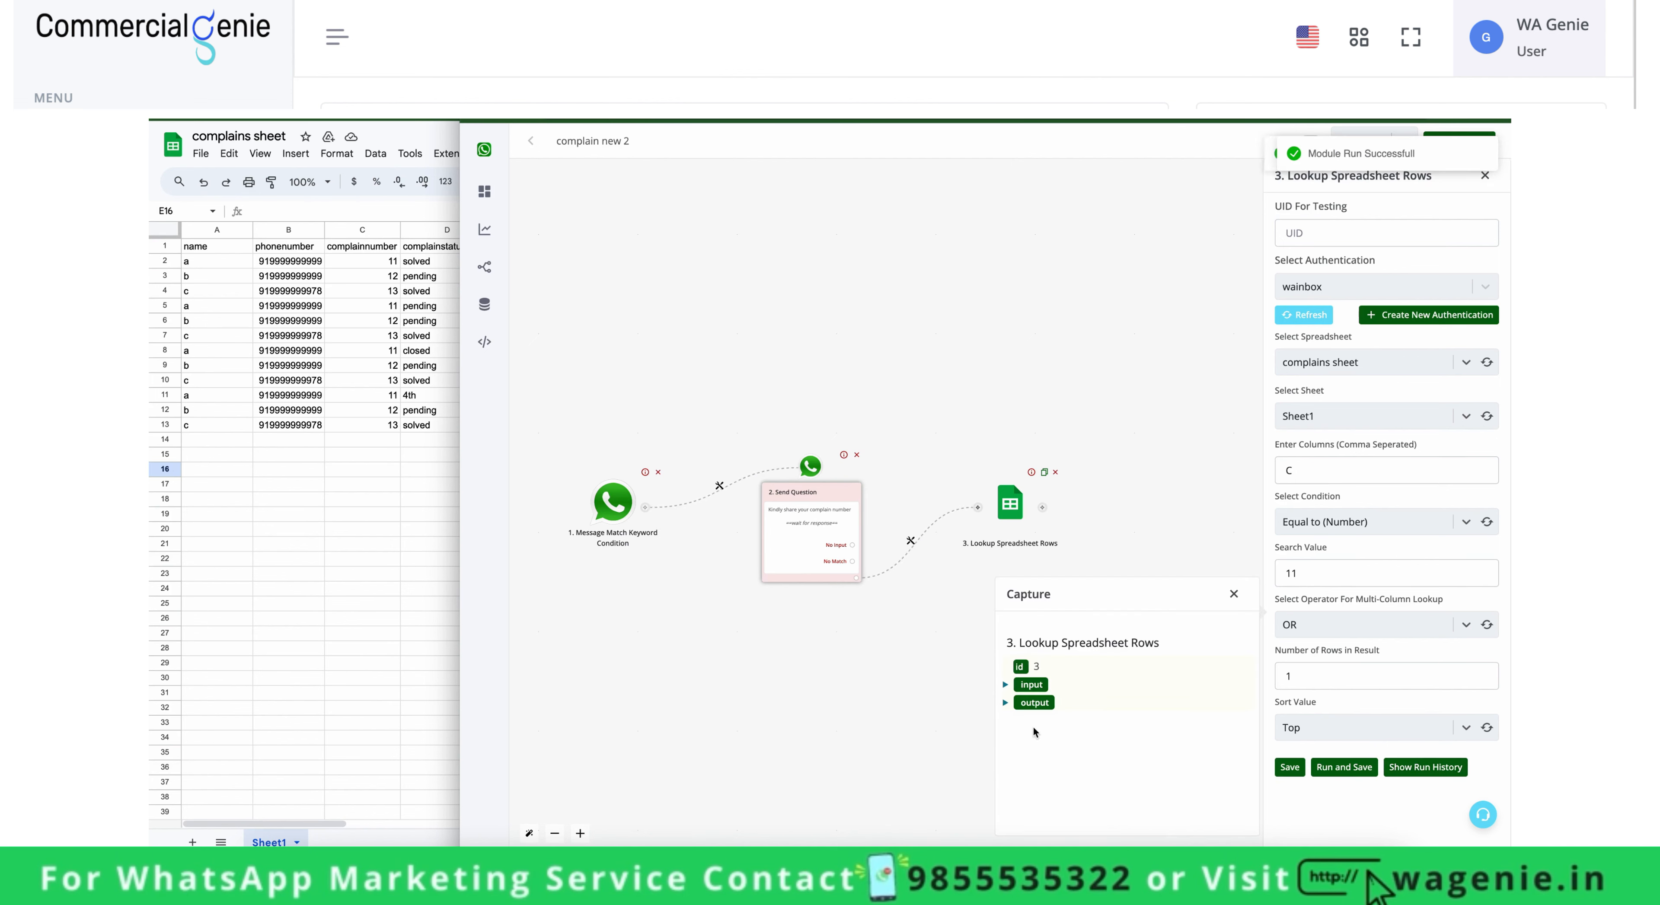
left_click(1006, 704)
left_click(1013, 739)
scroll(1100, 786, "down", 1)
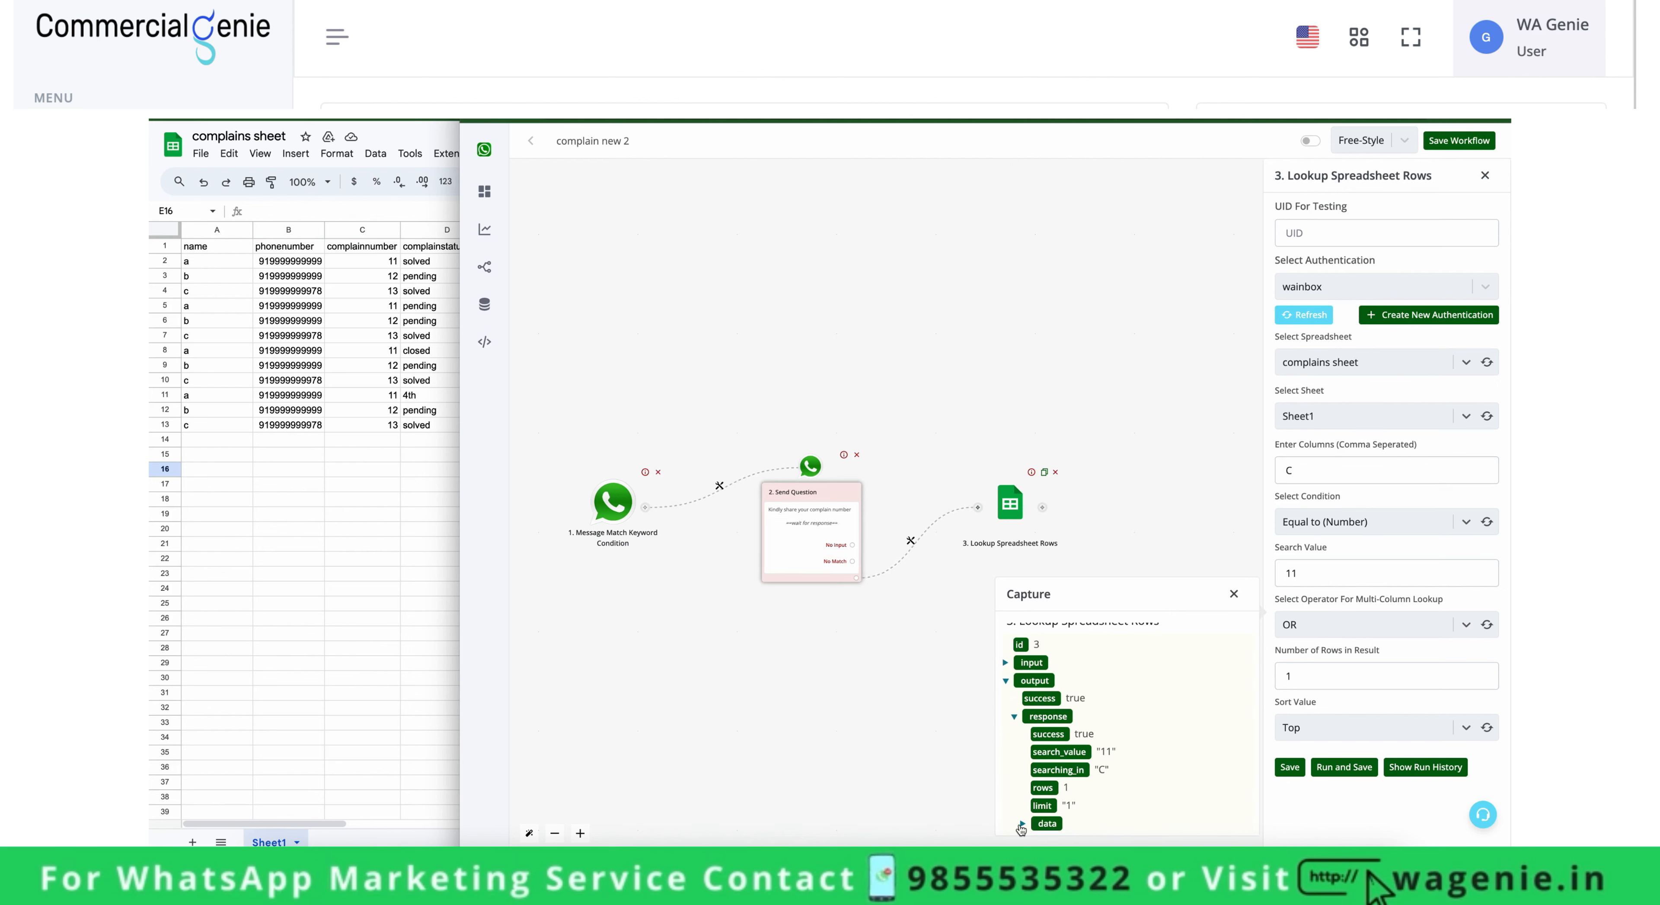
left_click(1021, 824)
scroll(1024, 827, "down", 1)
left_click(1030, 824)
scroll(1032, 831, "down", 3)
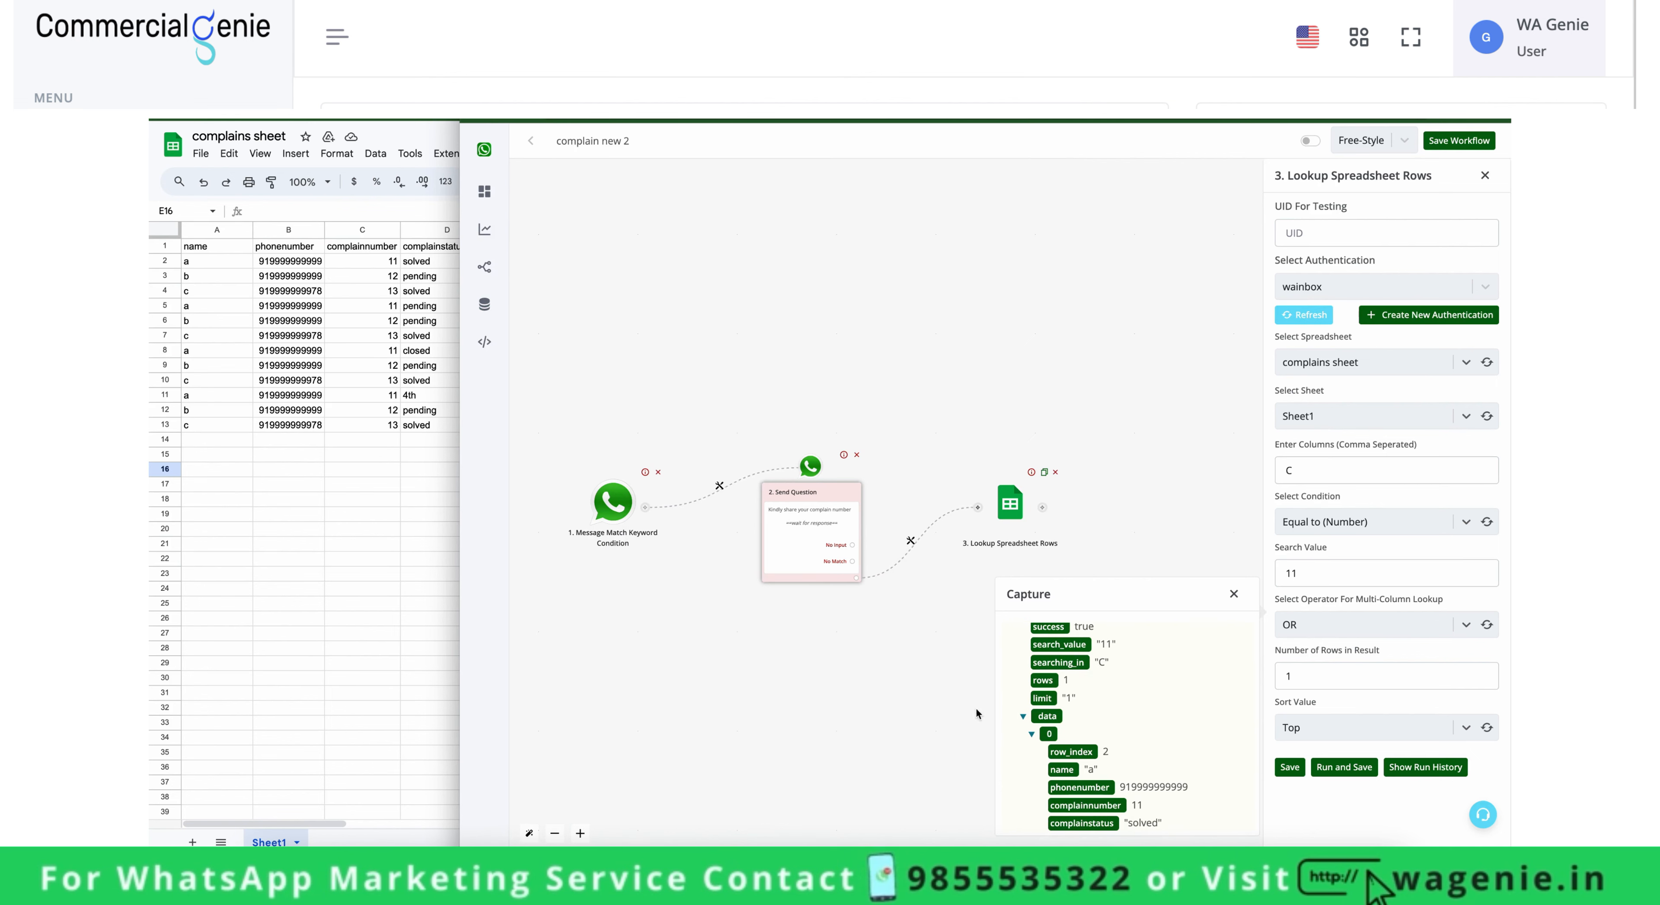
left_click(1232, 594)
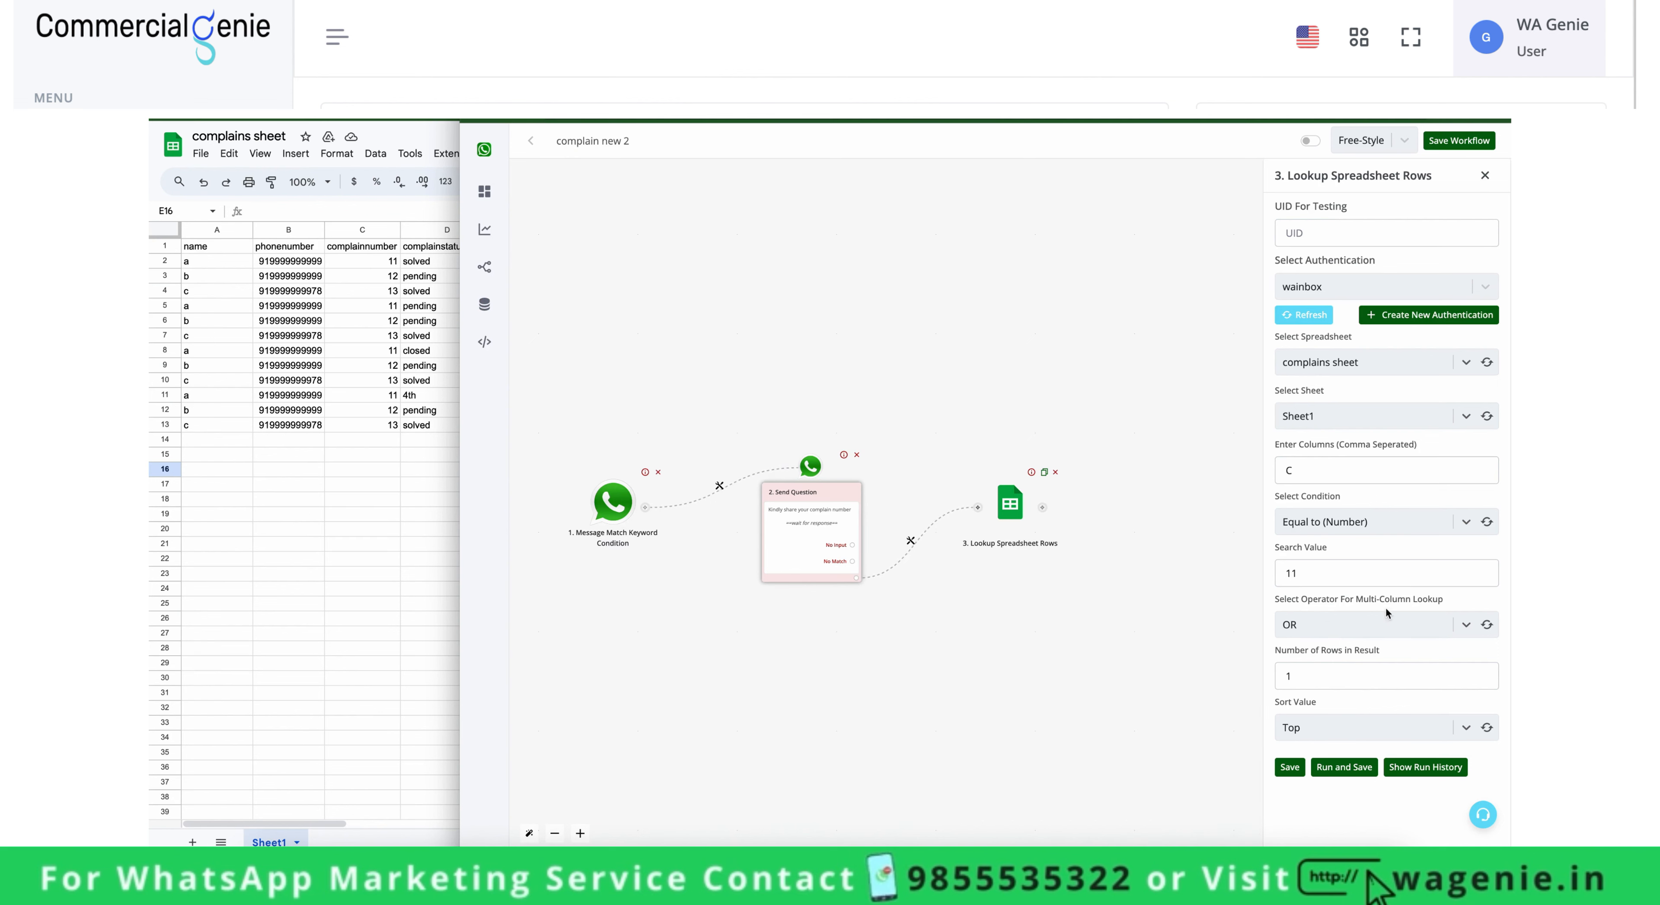
Replace the lookup's test search value with the {{last_text_input}} variable and save the module.
left_click(1378, 579)
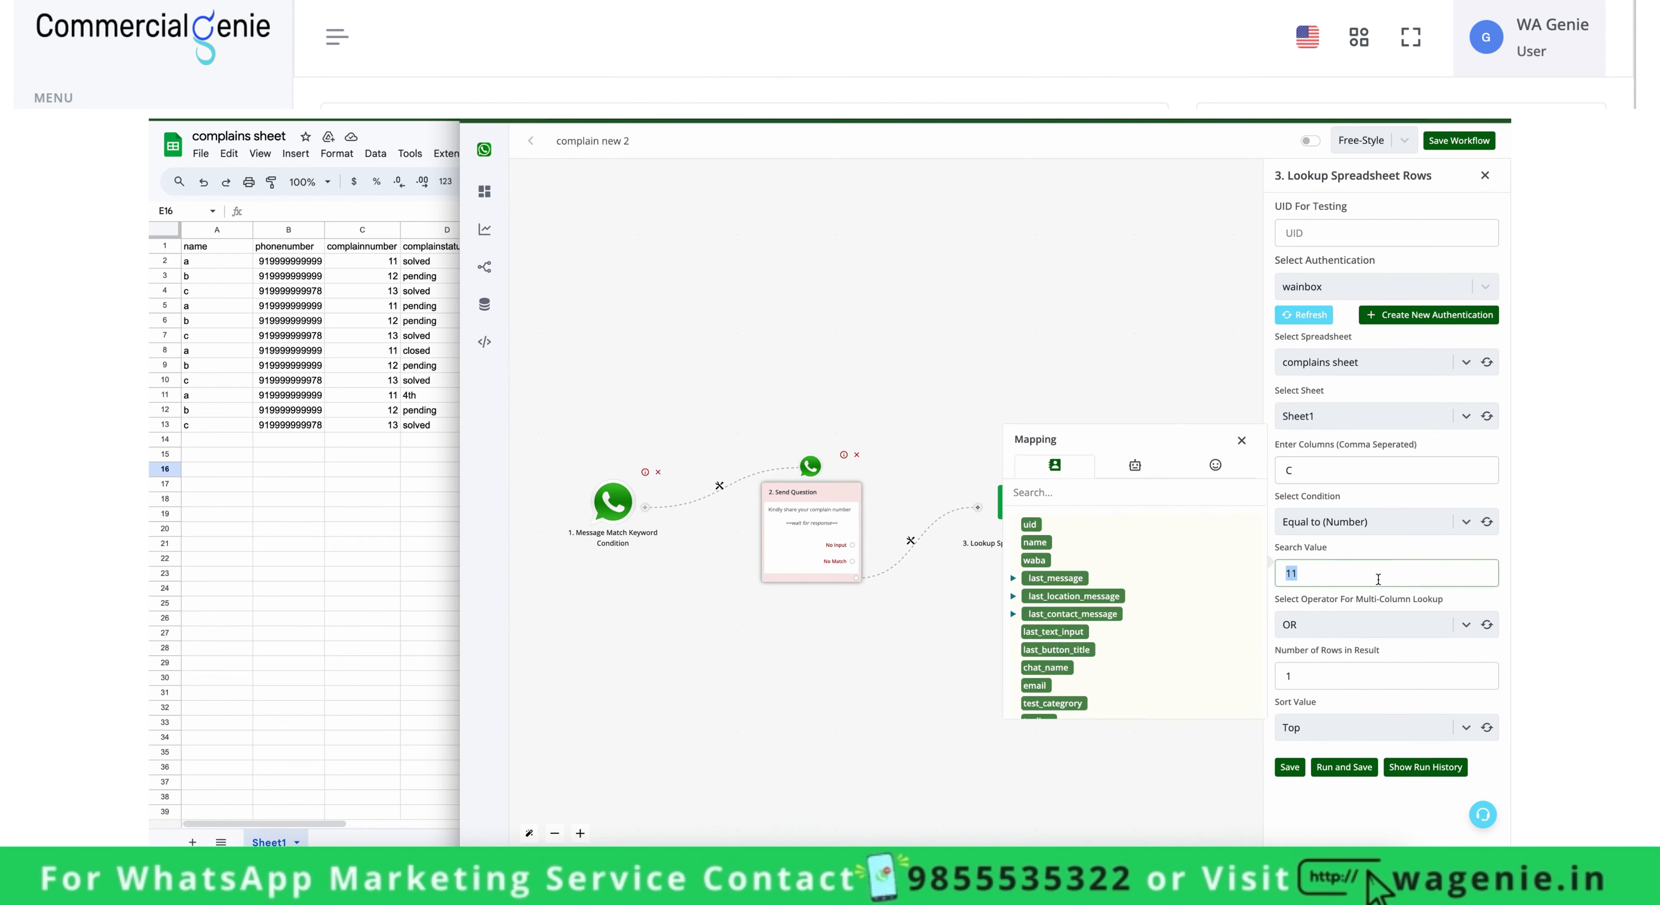
key("BackSpace")
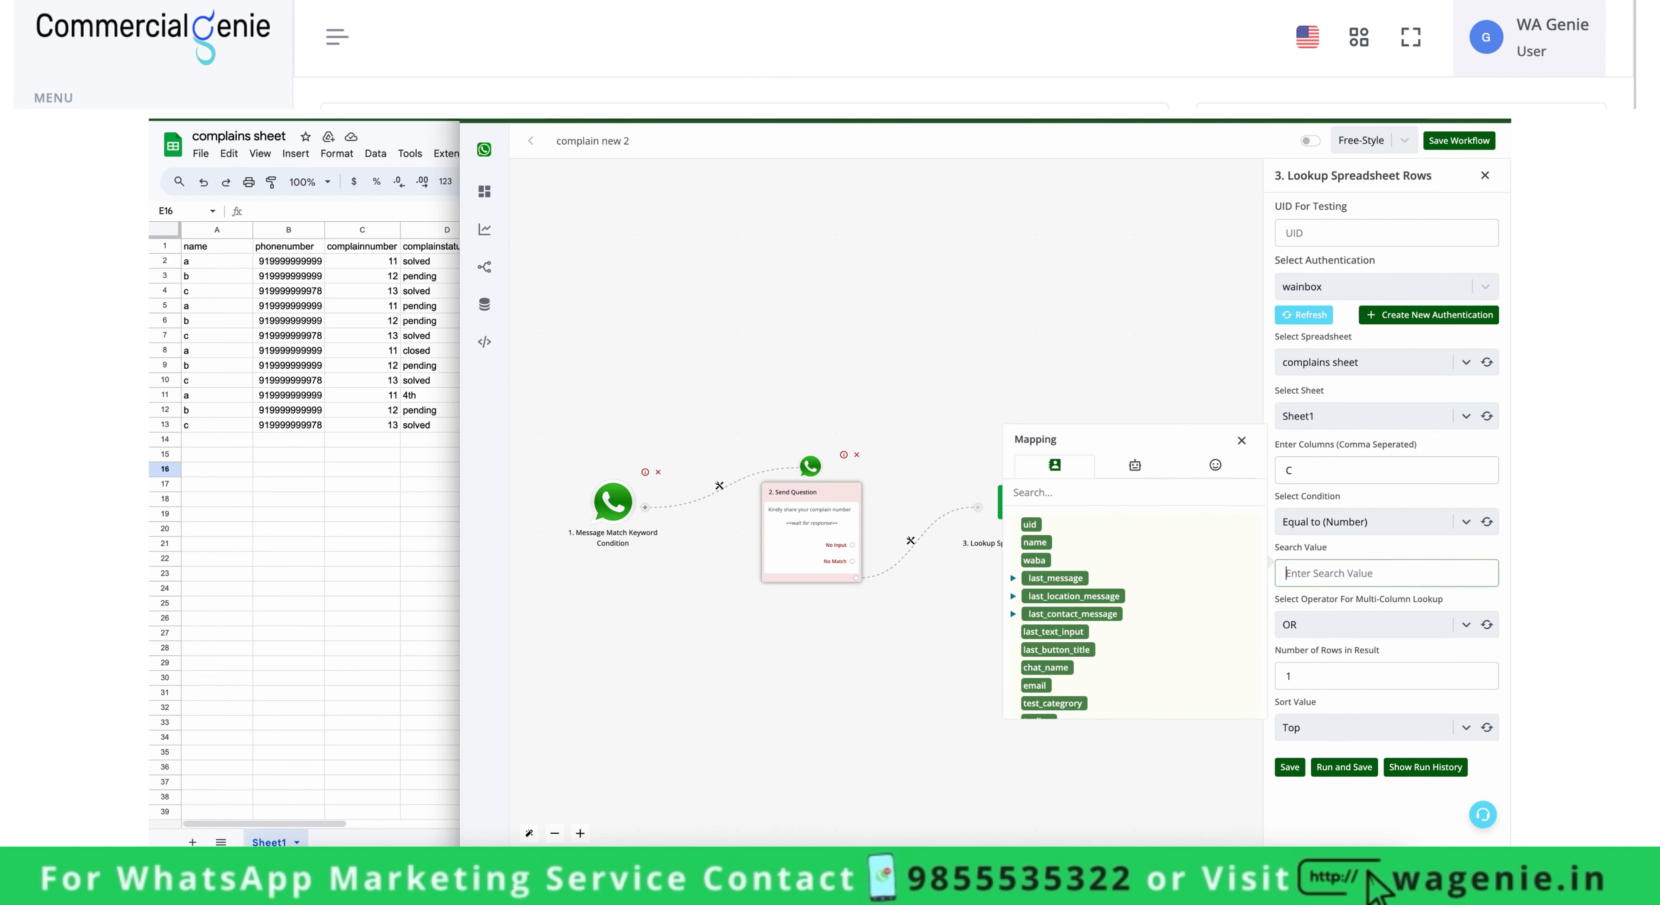
left_click(1072, 632)
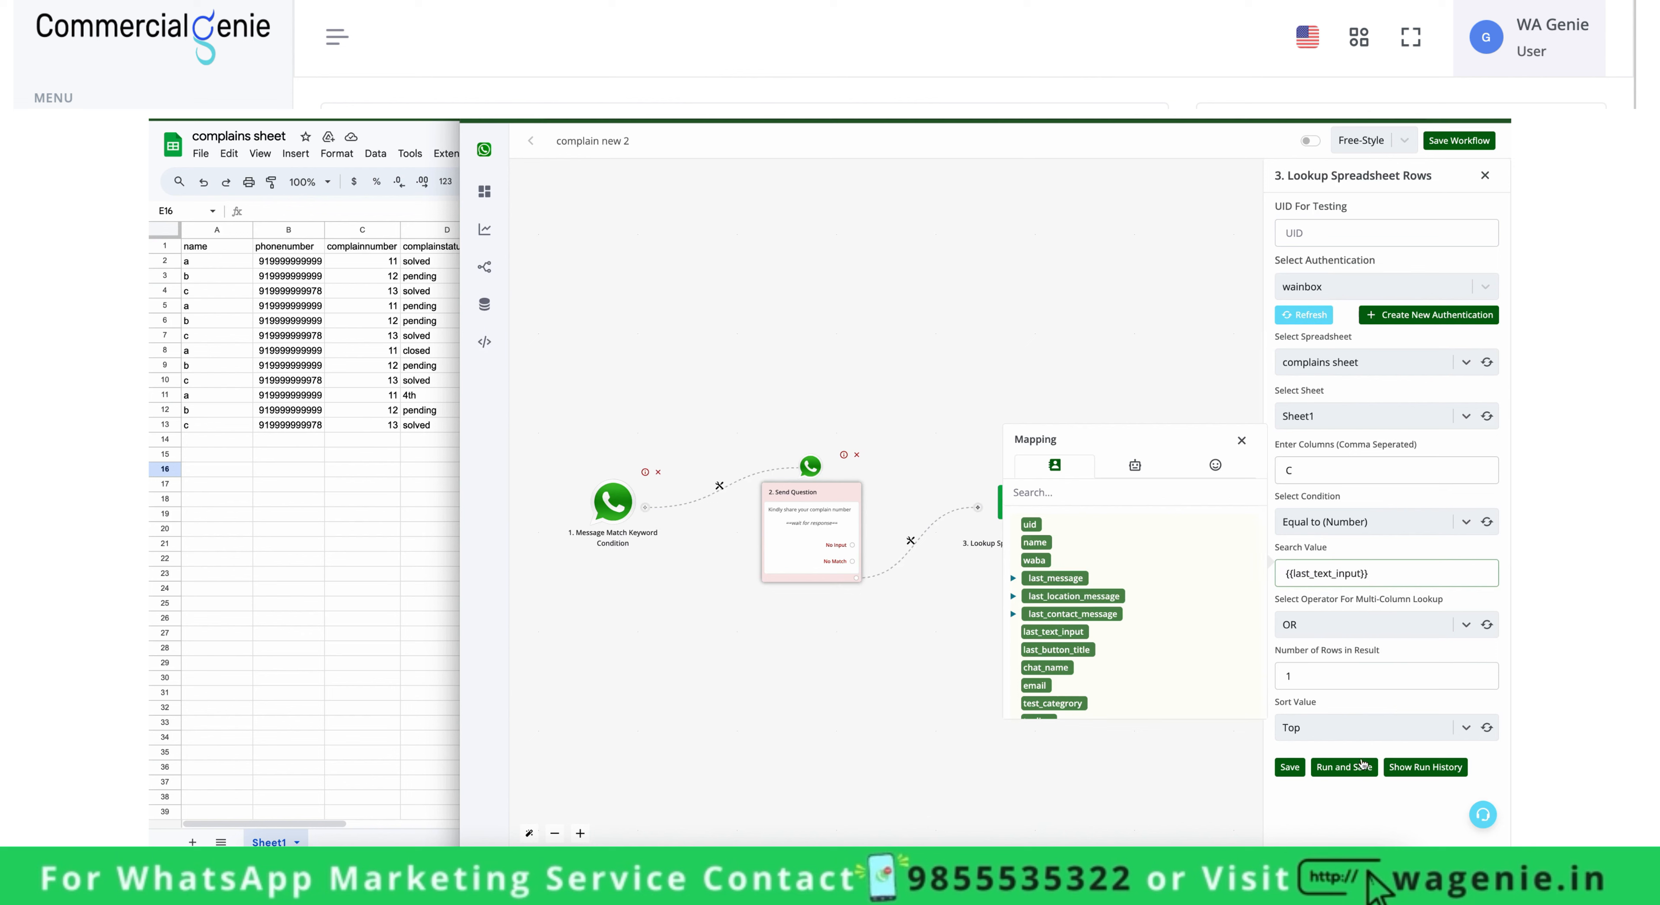
left_click(1292, 769)
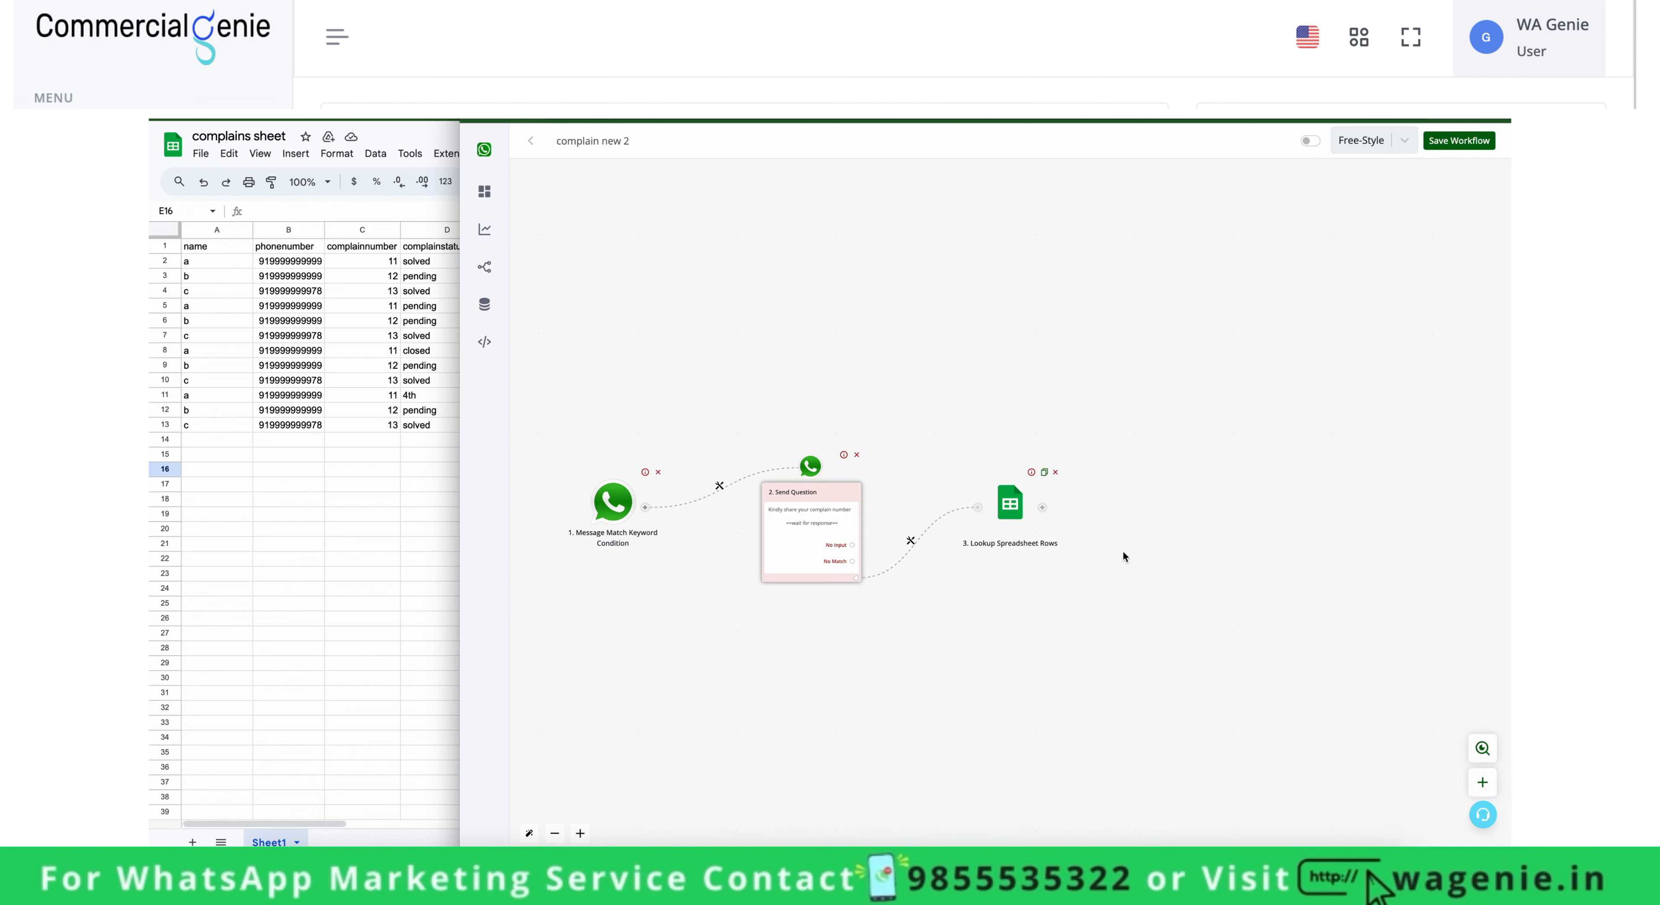
Add a Save Variable Value action connected after the Lookup Spreadsheet Rows module.
left_click(1042, 507)
left_click(984, 501)
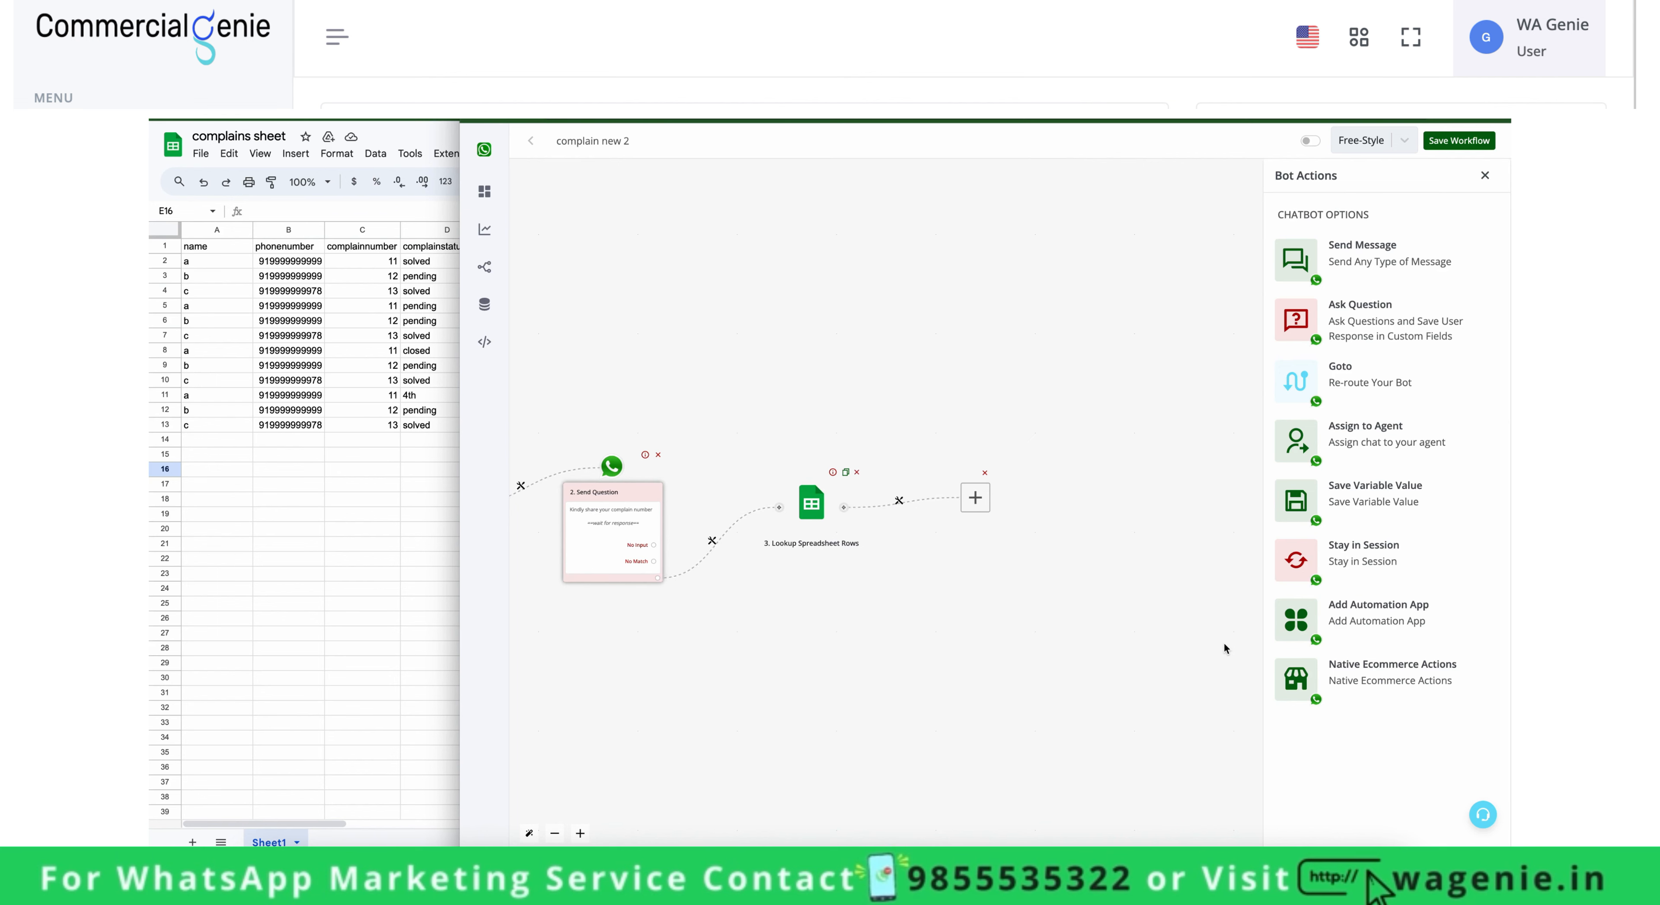
left_click(1356, 499)
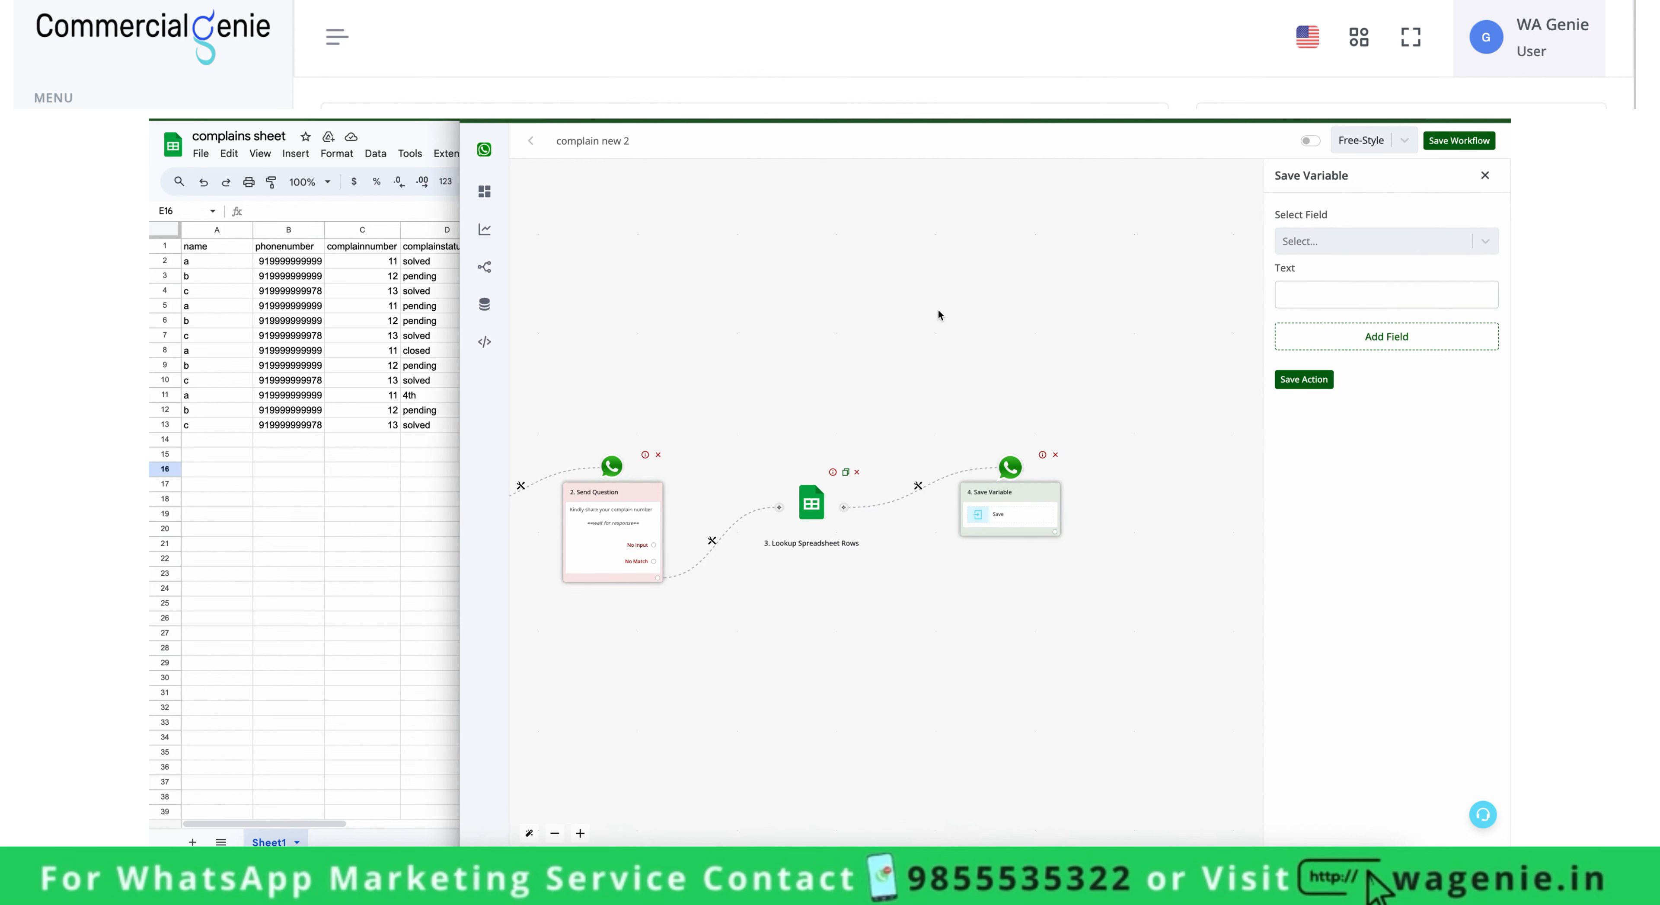
Map the bot field search1 to complainstatus from the lookup's first data row, {{3.data[0].complainstatus}}.
mouse_move(493, 296)
left_click(1441, 252)
scroll(1401, 366, "down", 5)
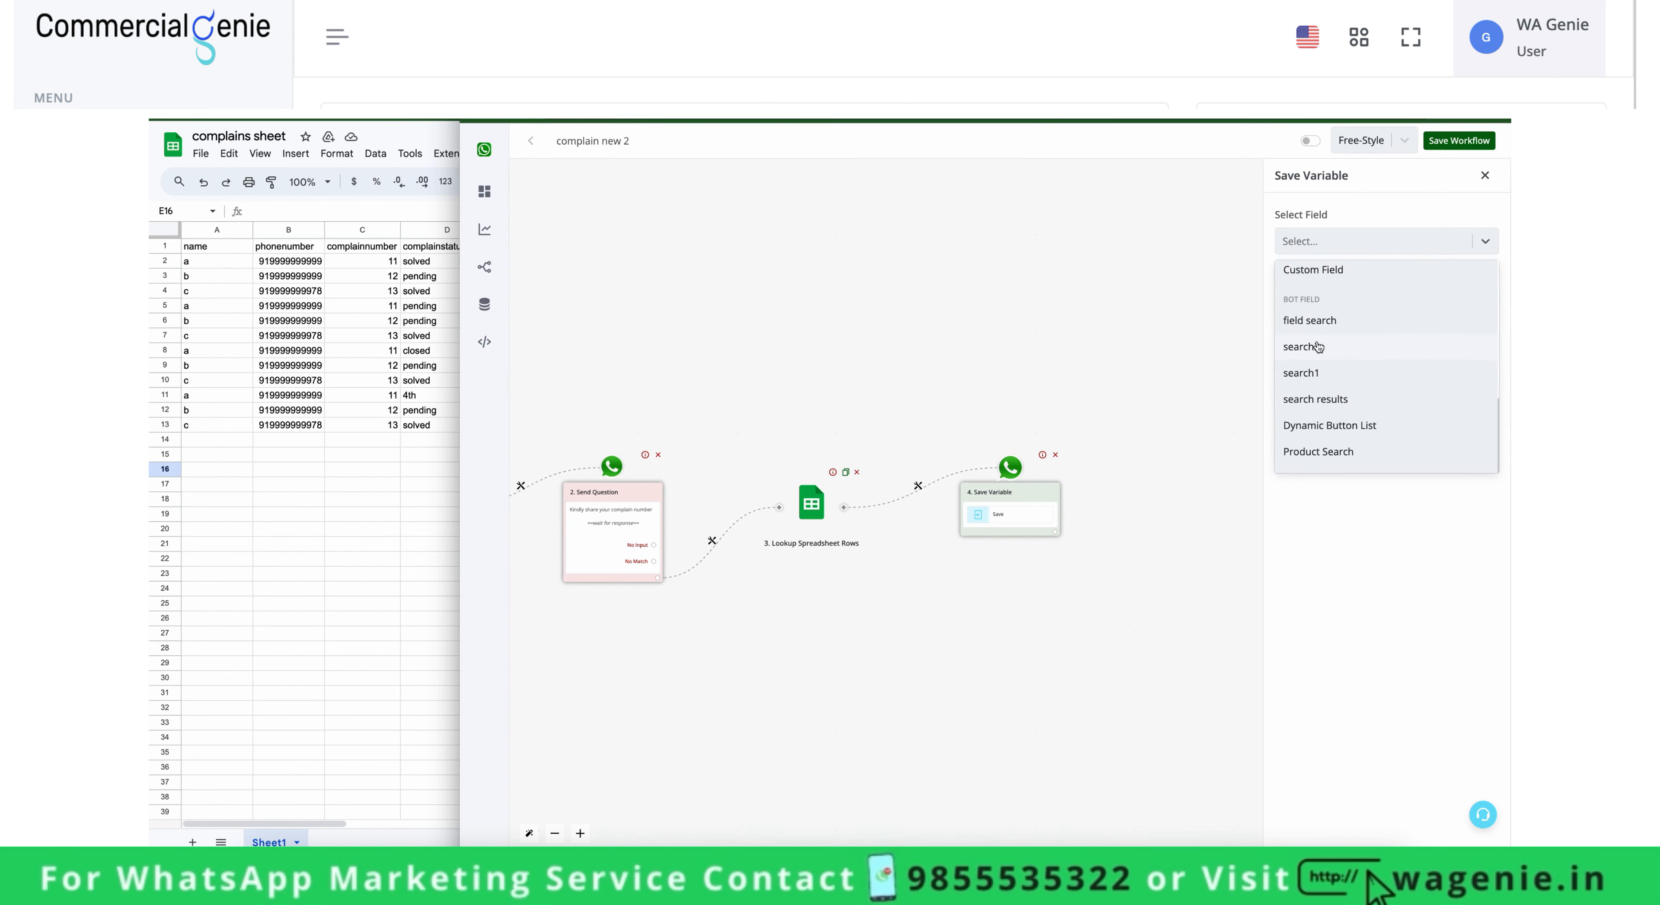
left_click(1314, 373)
left_click(1361, 291)
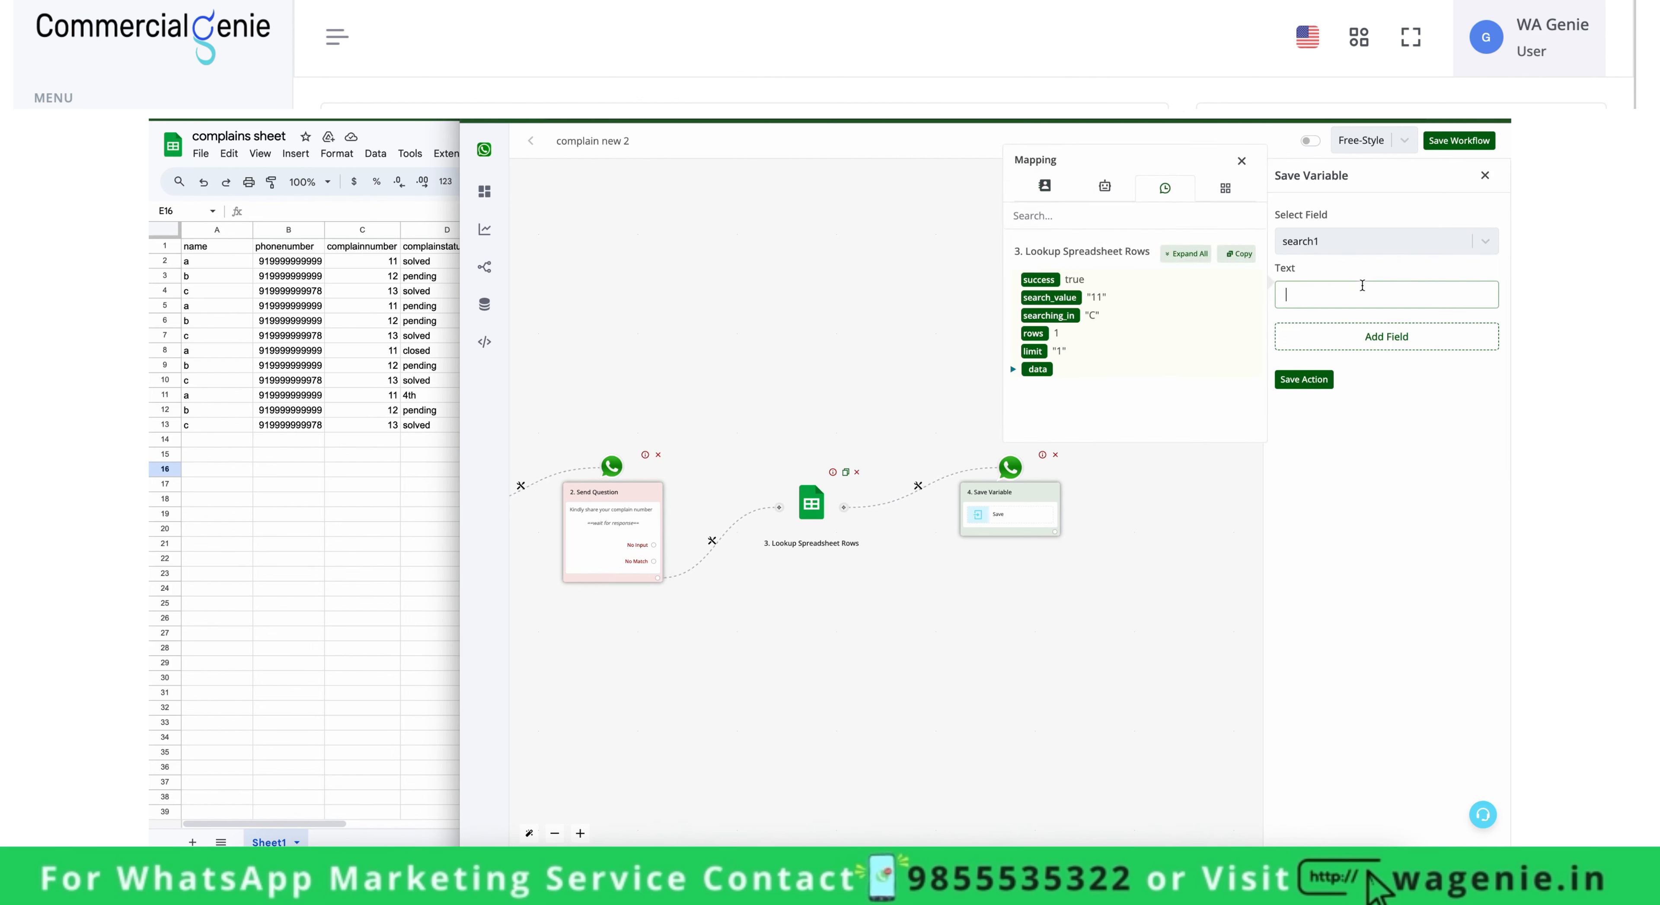
left_click(1186, 253)
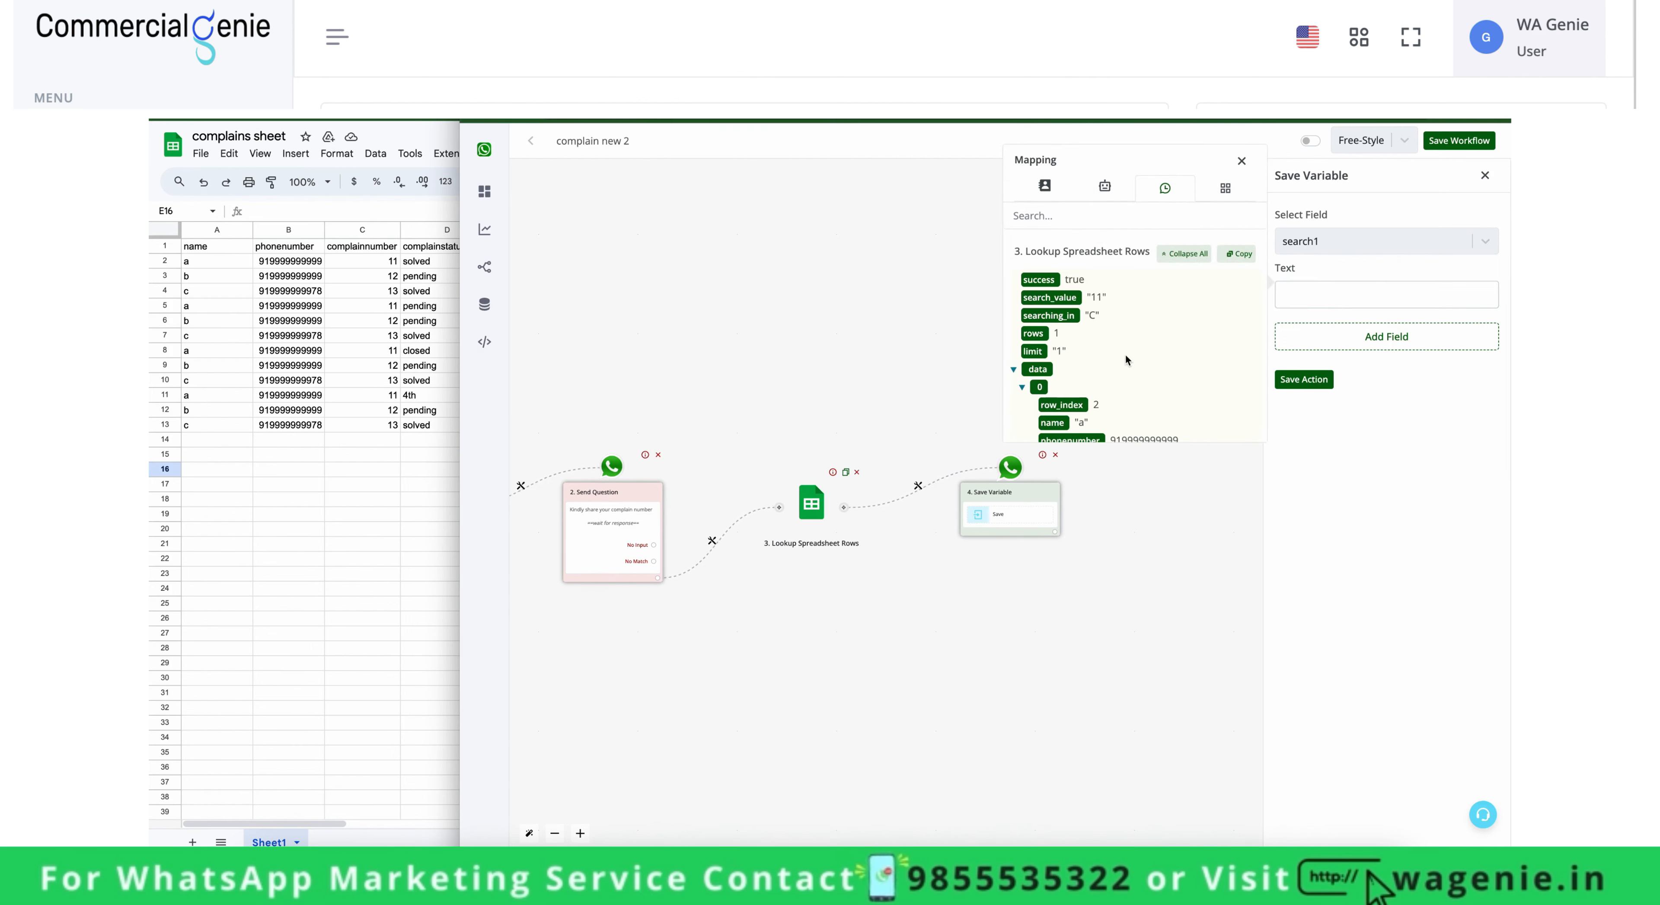
scroll(1117, 385, "down", 1)
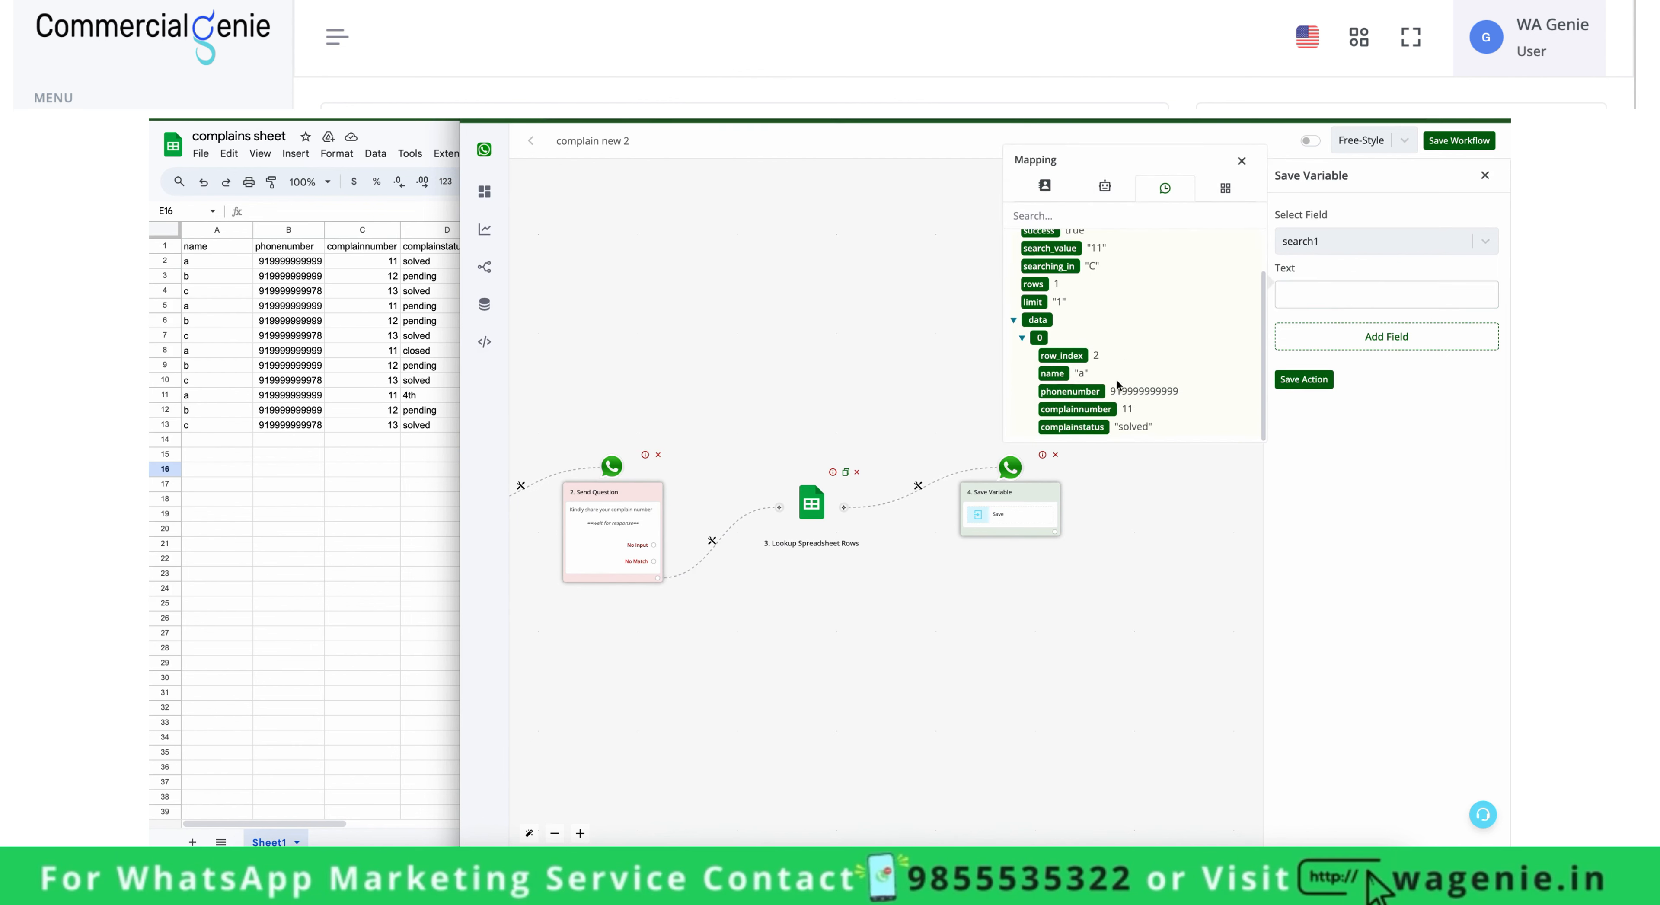
left_click(1078, 431)
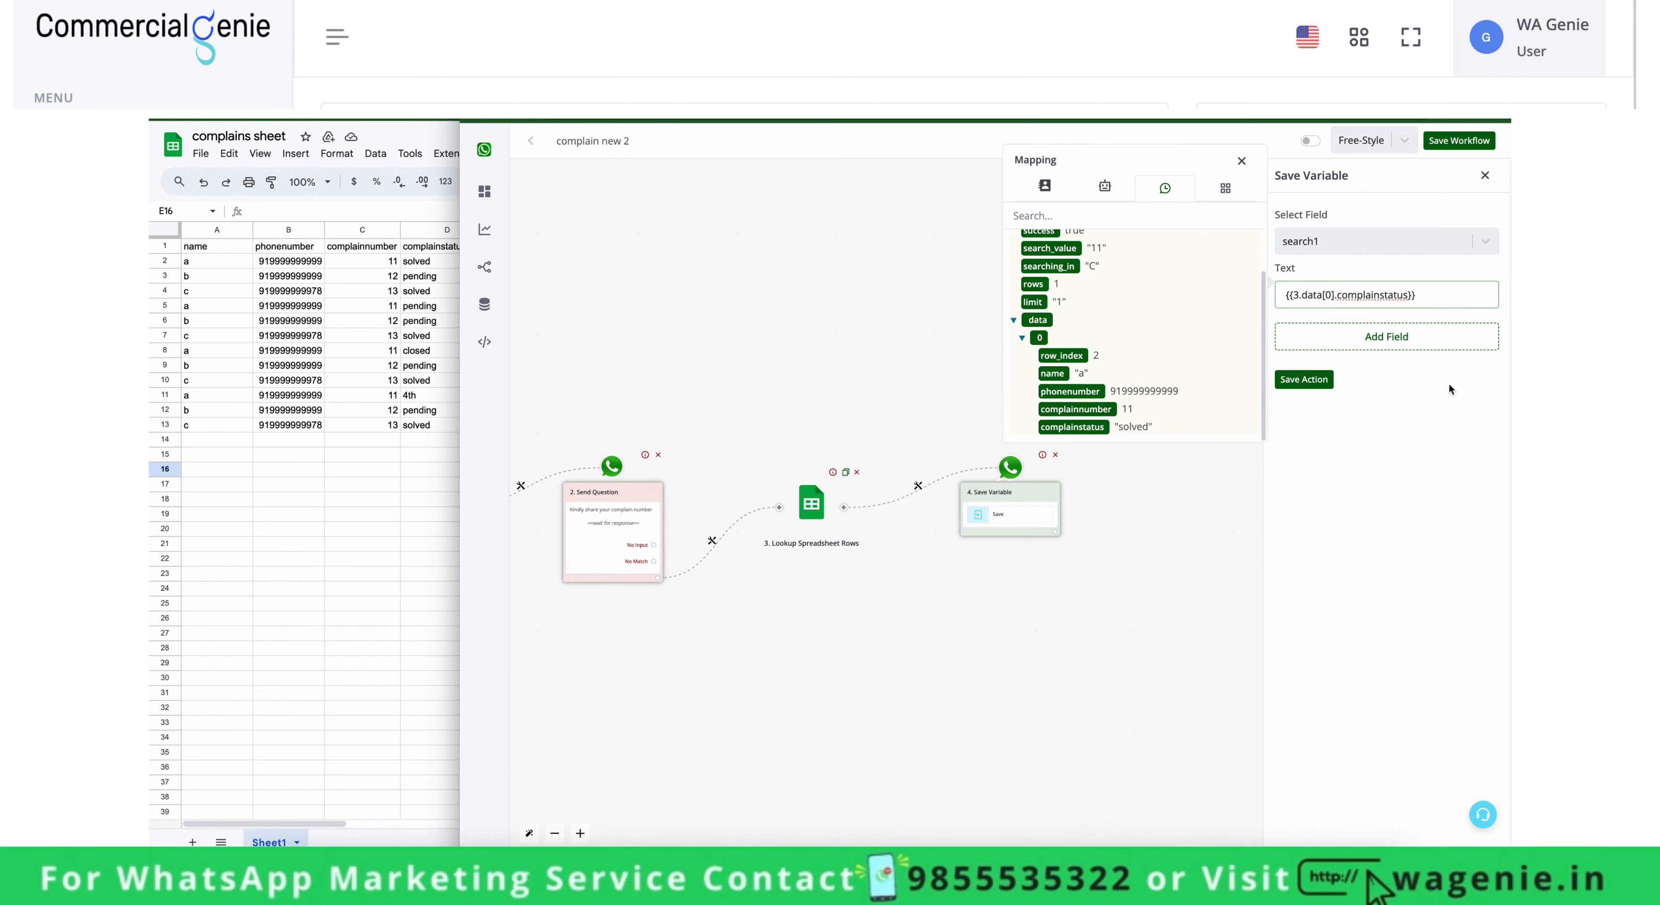
Add a second field to the variable action and map search2 to the lookup's rows value, {{3.rows}}.
left_click(1408, 336)
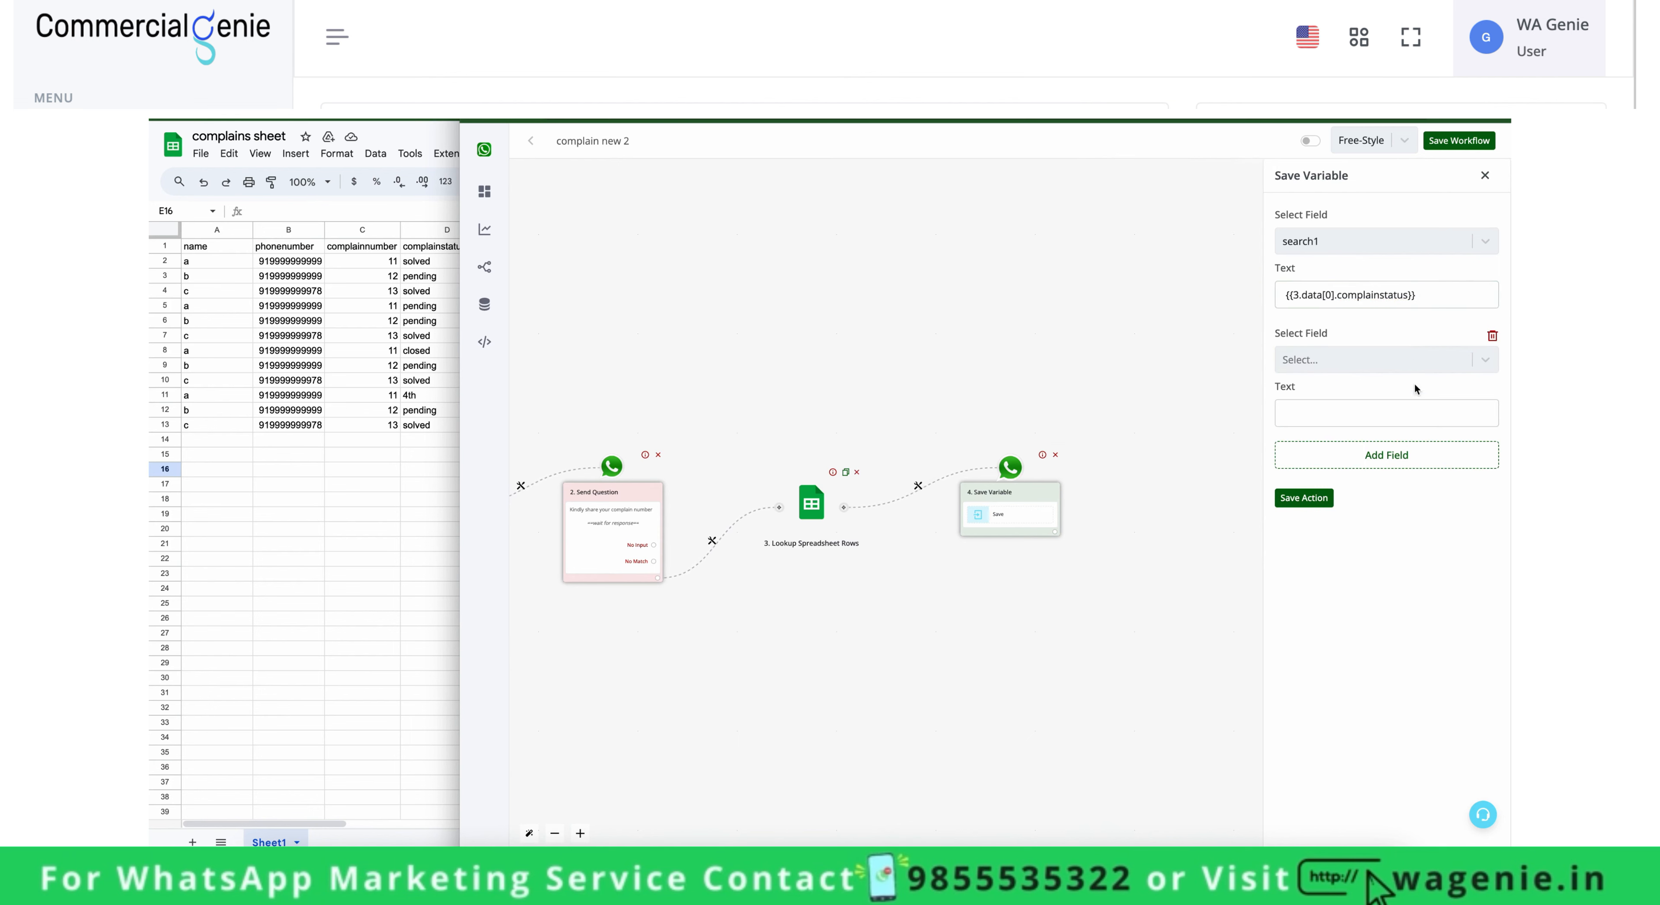
left_click(1406, 368)
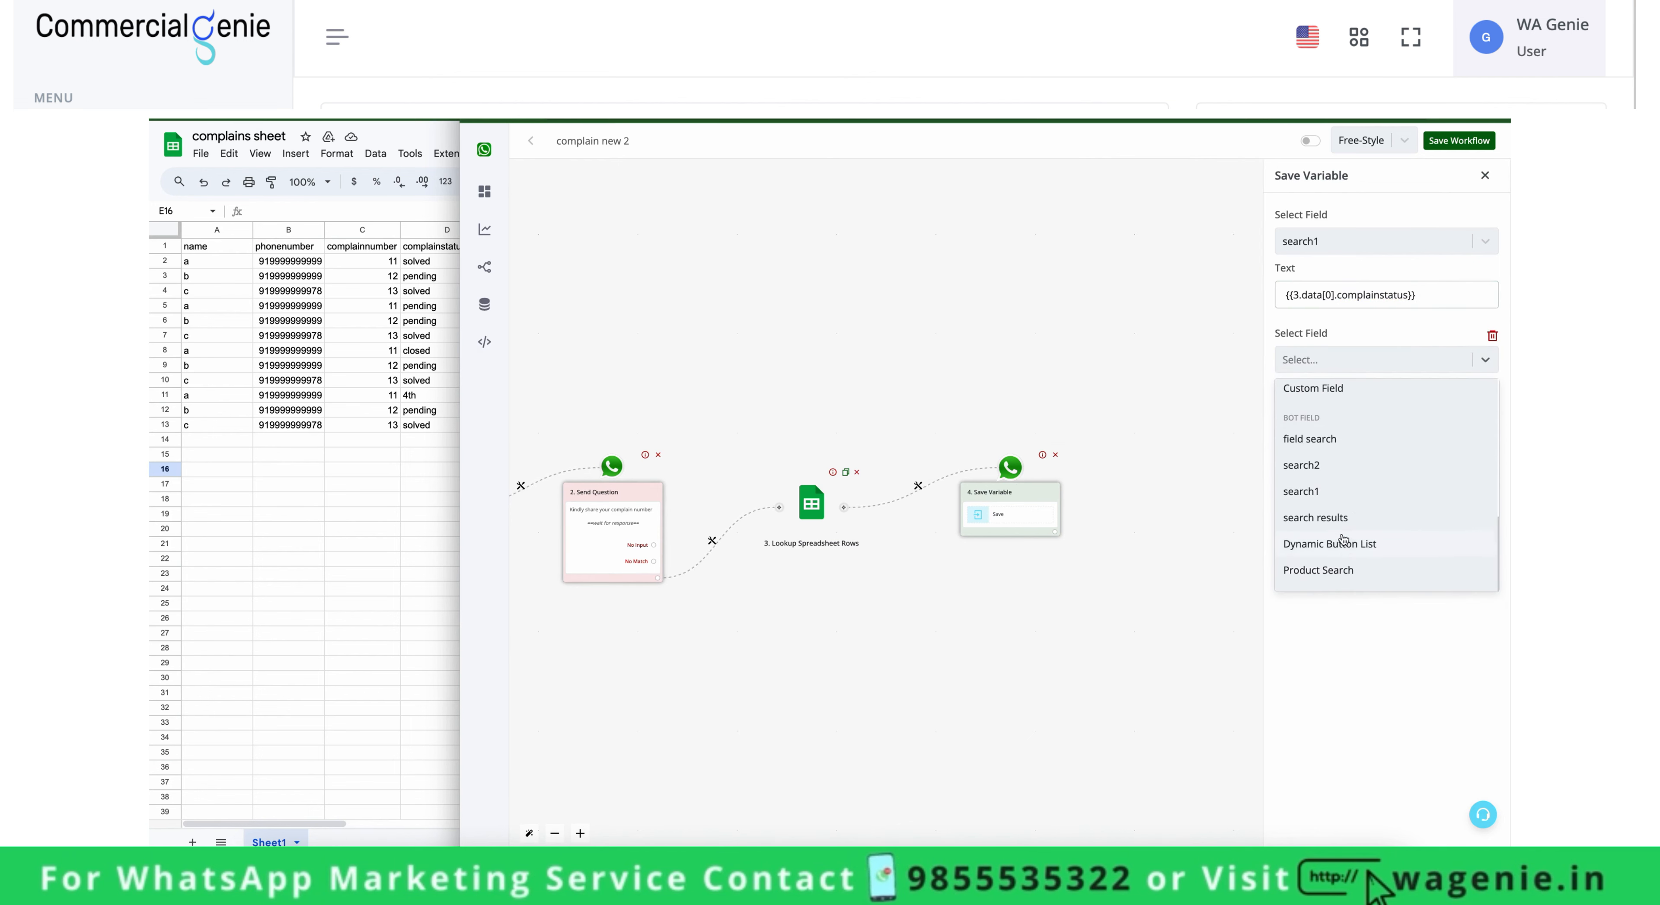
left_click(1342, 480)
left_click(1348, 412)
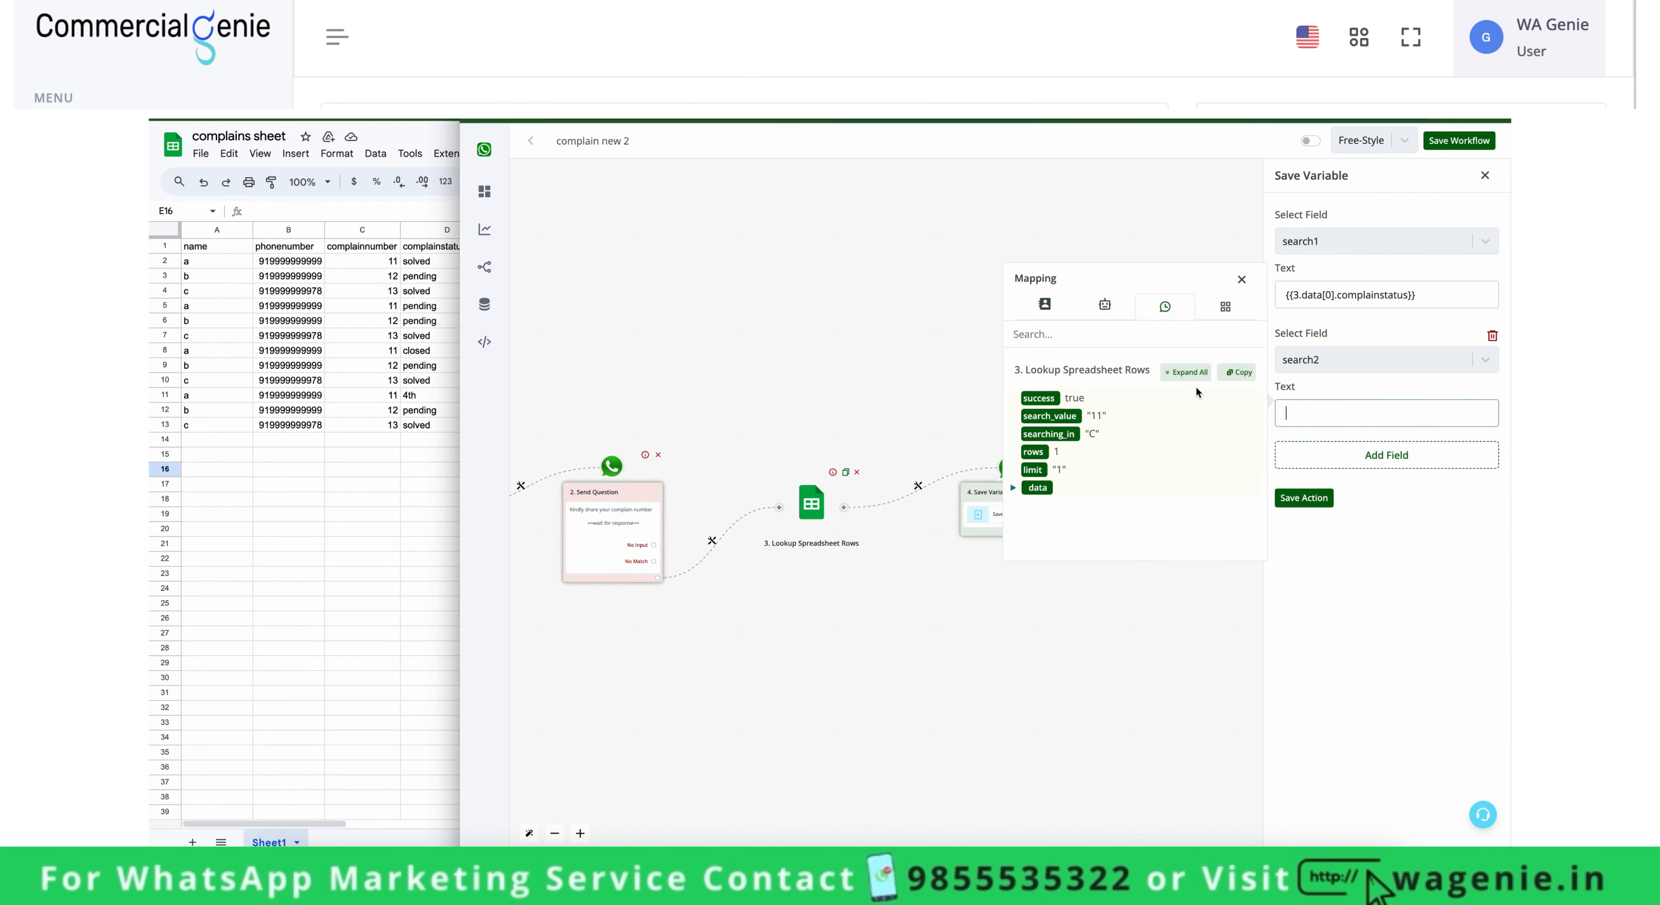
scroll(1131, 466, "down", 2)
scroll(1131, 466, "up", 2)
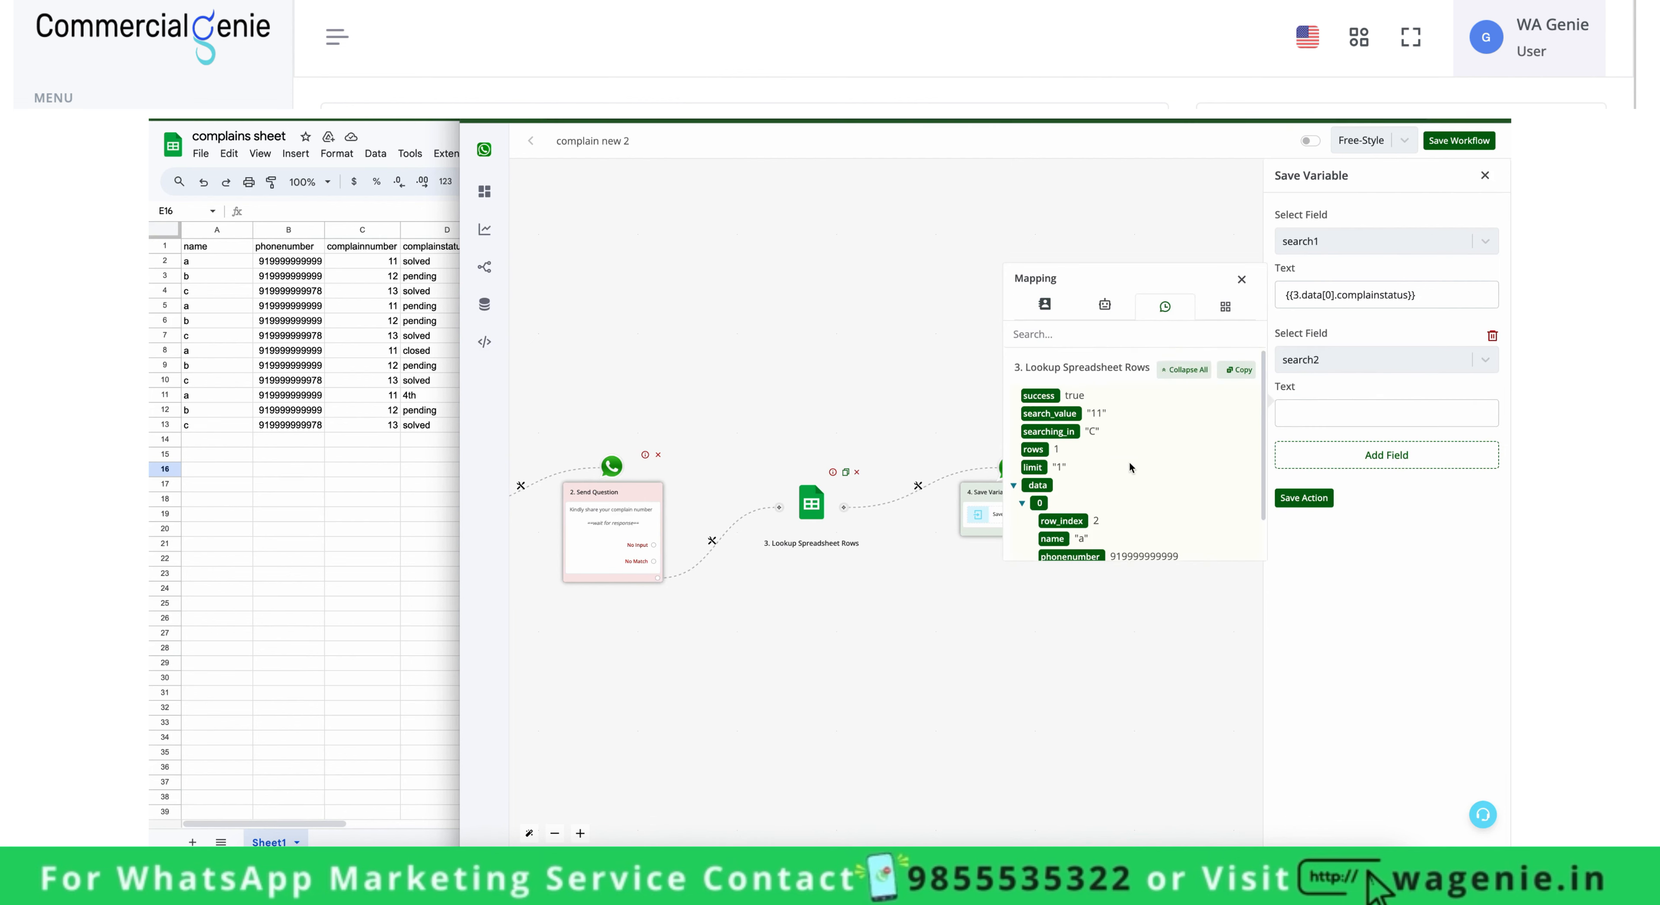
scroll(1101, 485, "down", 1)
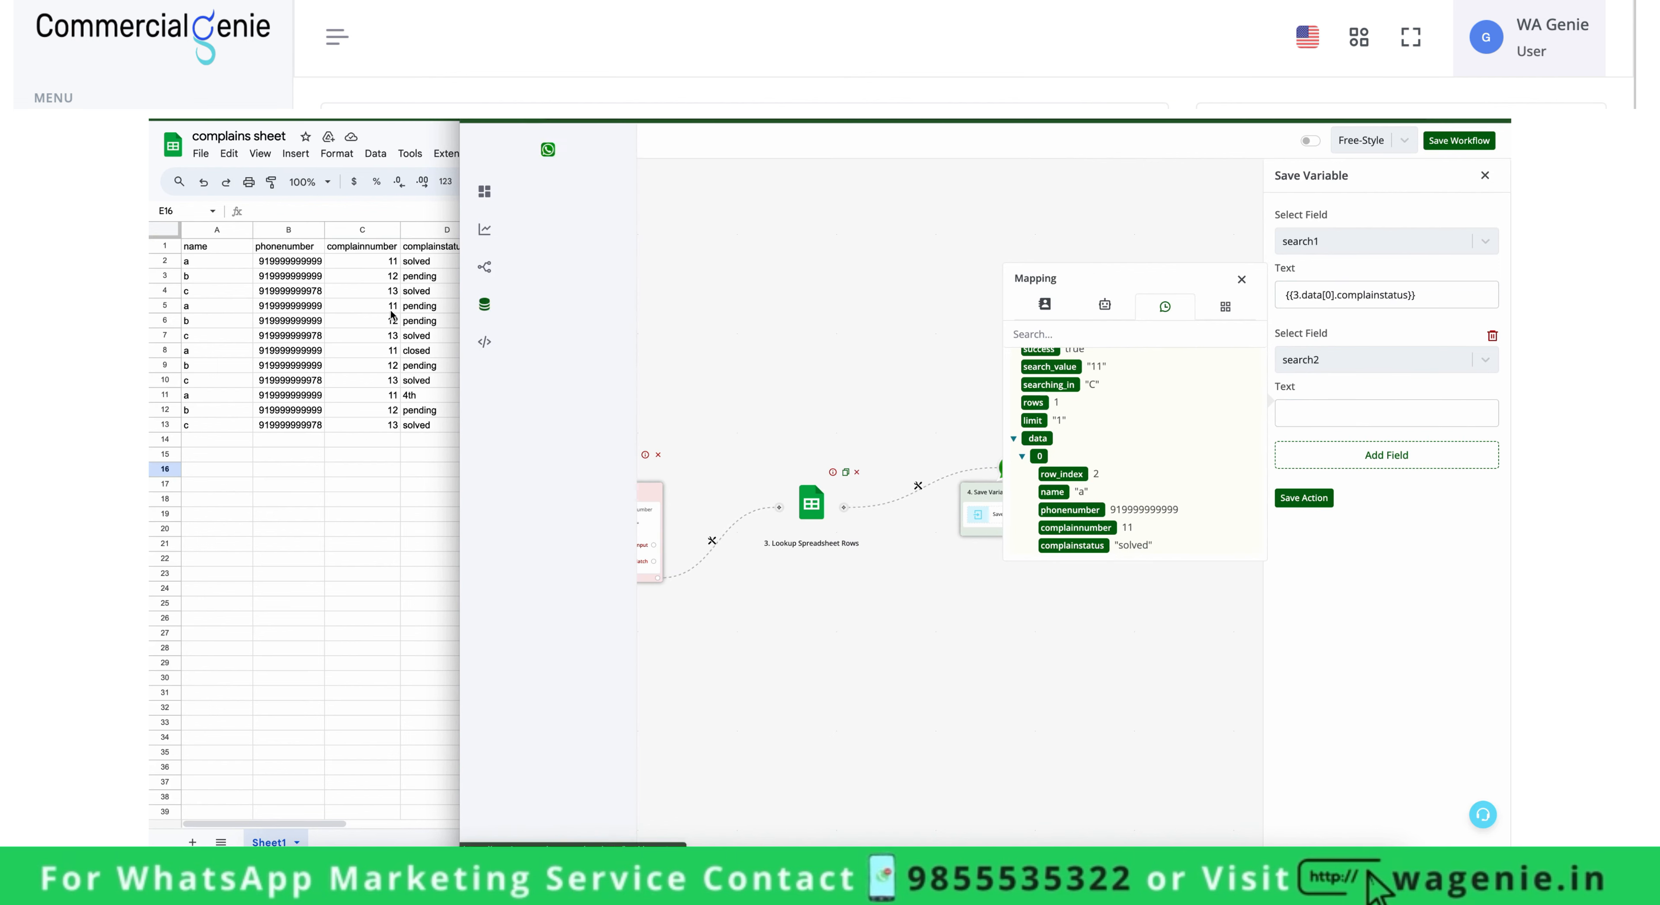
left_click(1033, 402)
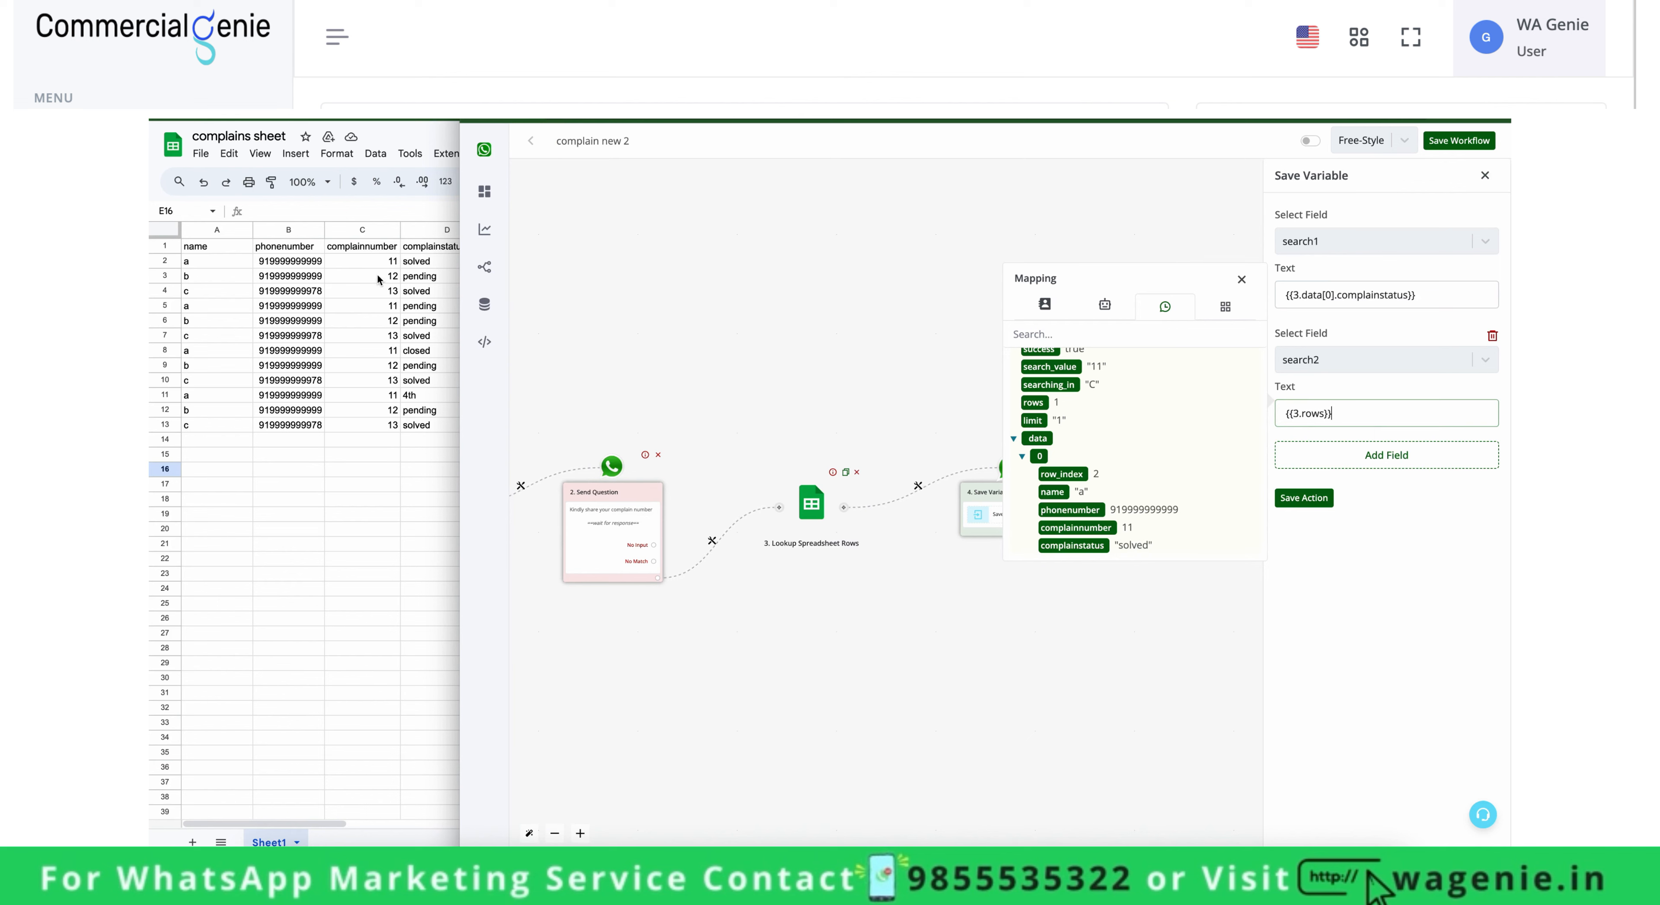
Check the search2 mapping against the complaint sheet and the lookup's expanded output.
left_click(1369, 509)
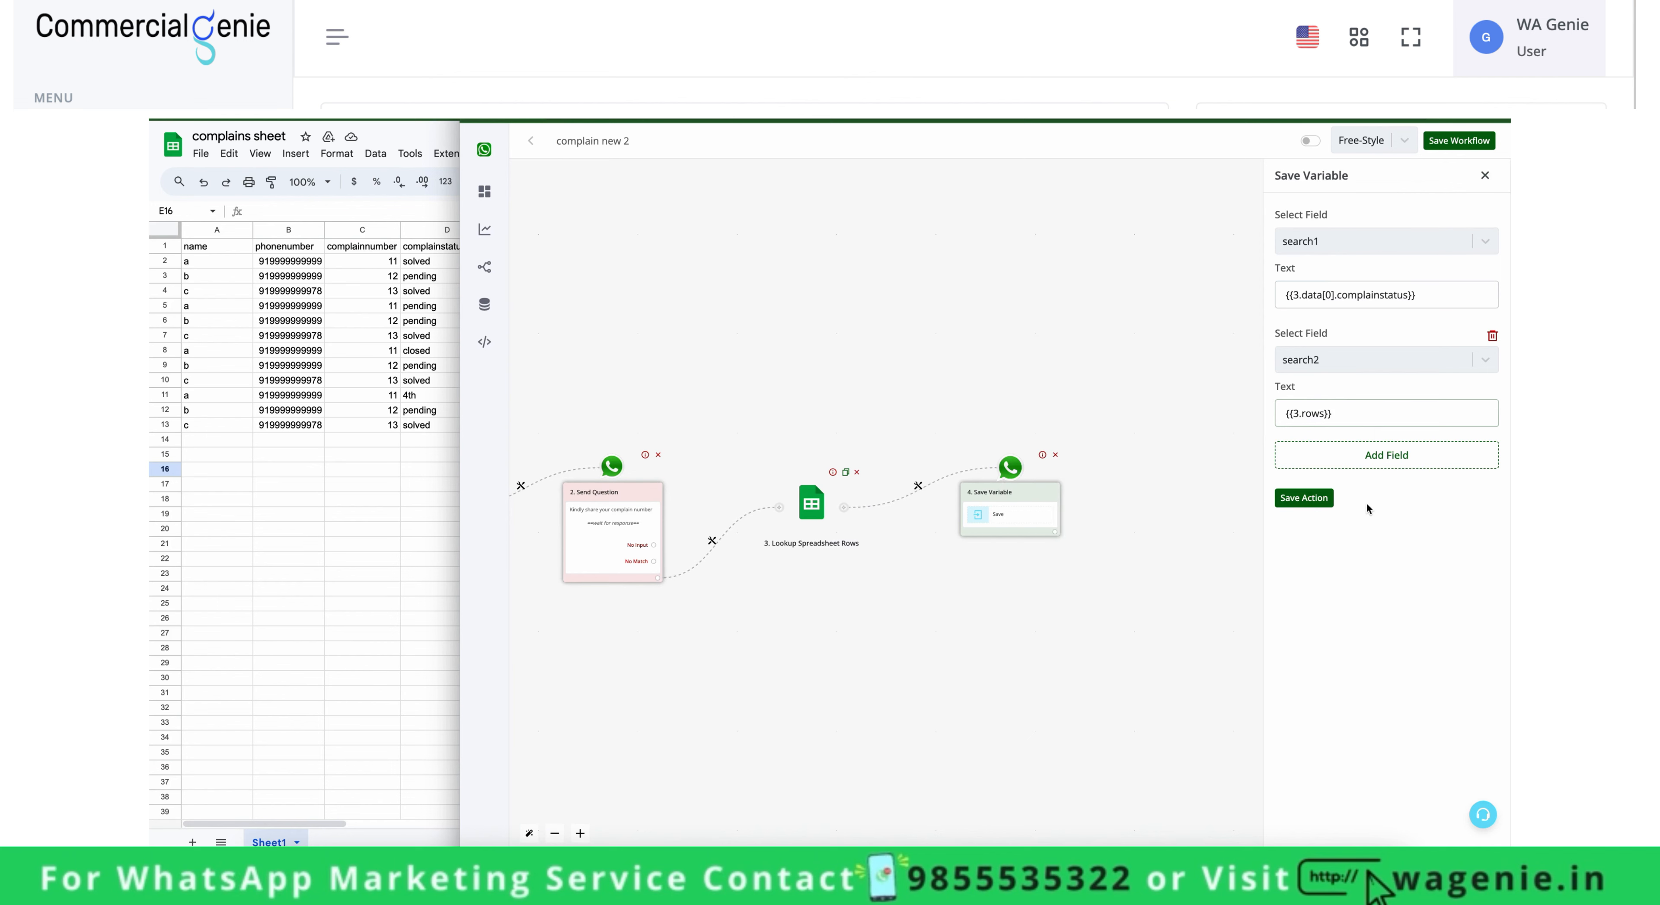
left_click(450, 433)
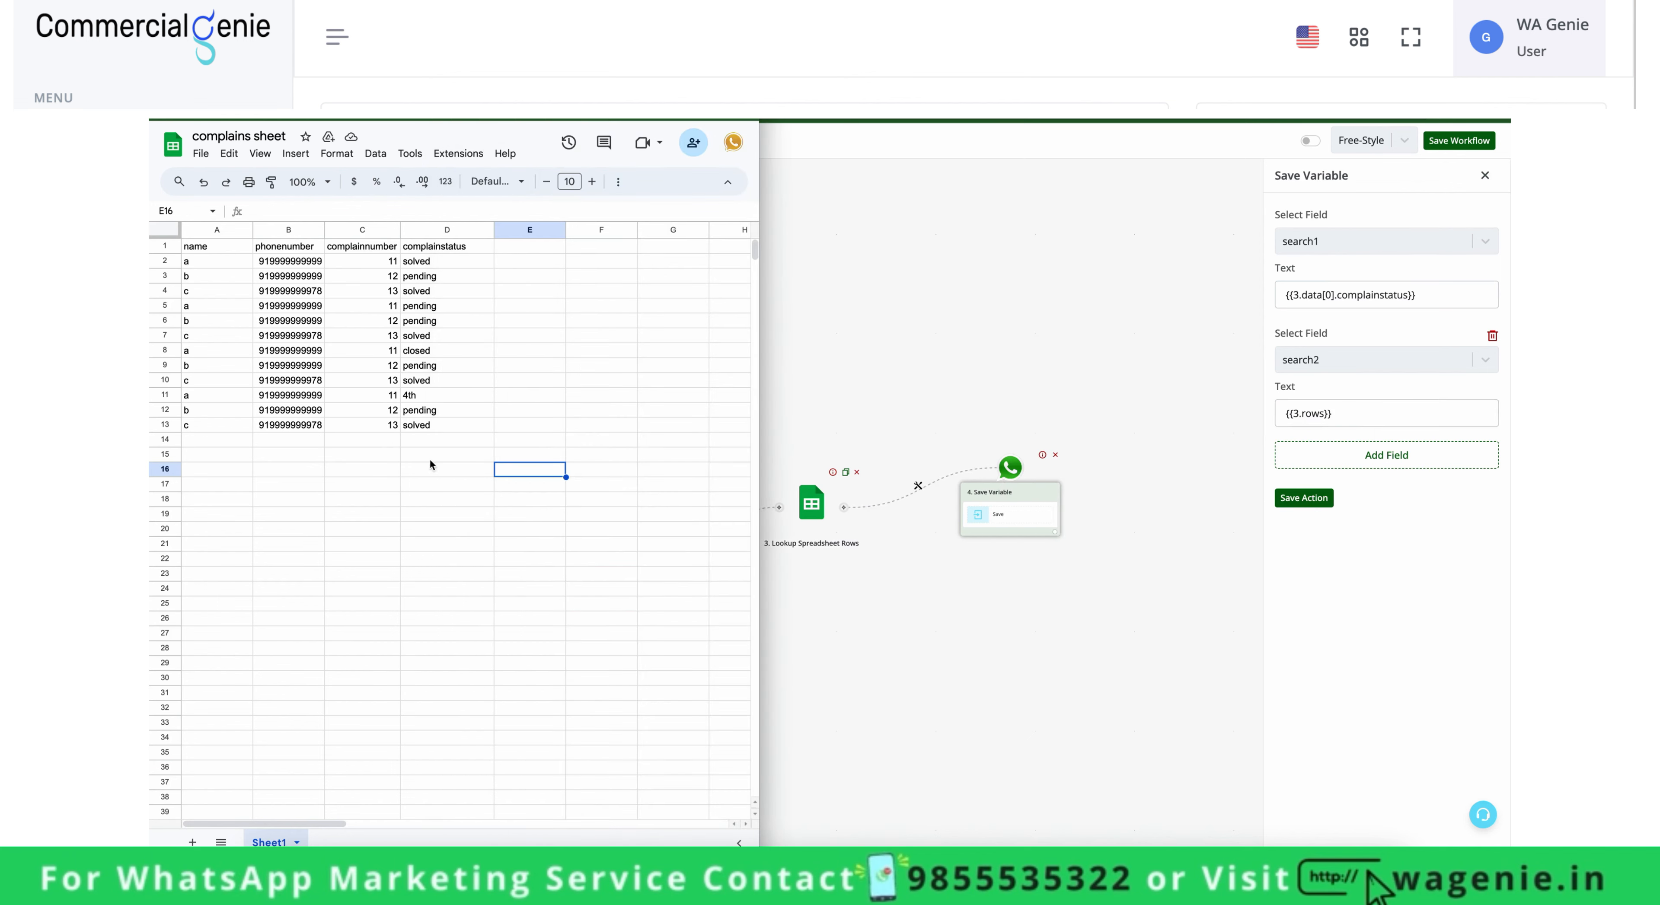
left_click(1347, 408)
left_click(1348, 411)
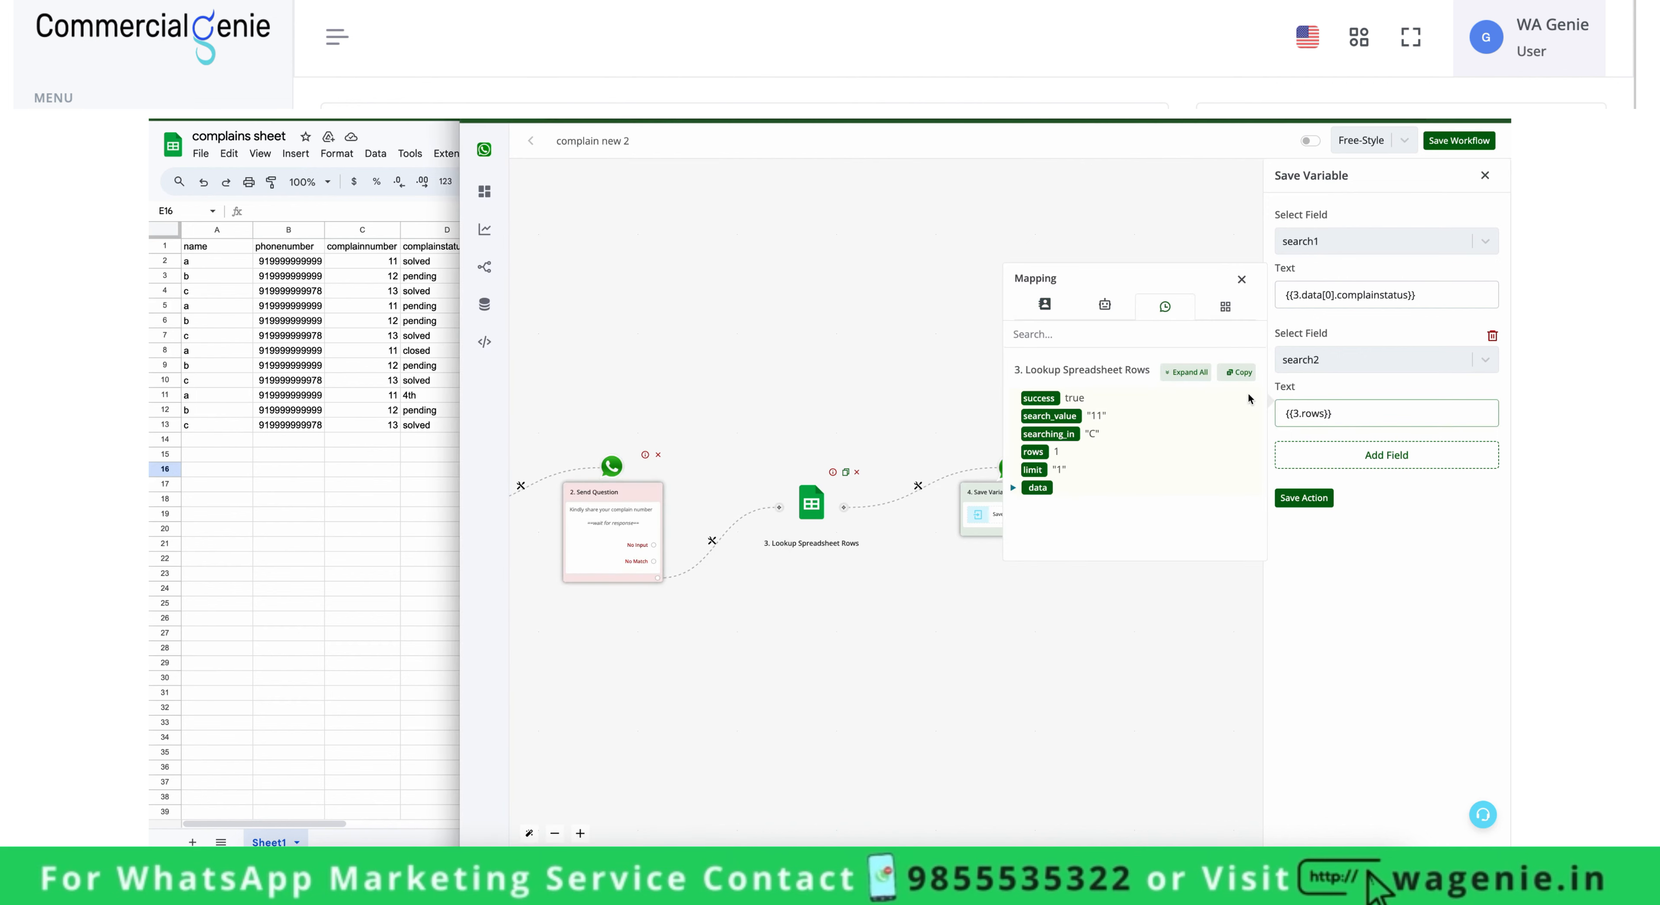
left_click(1201, 379)
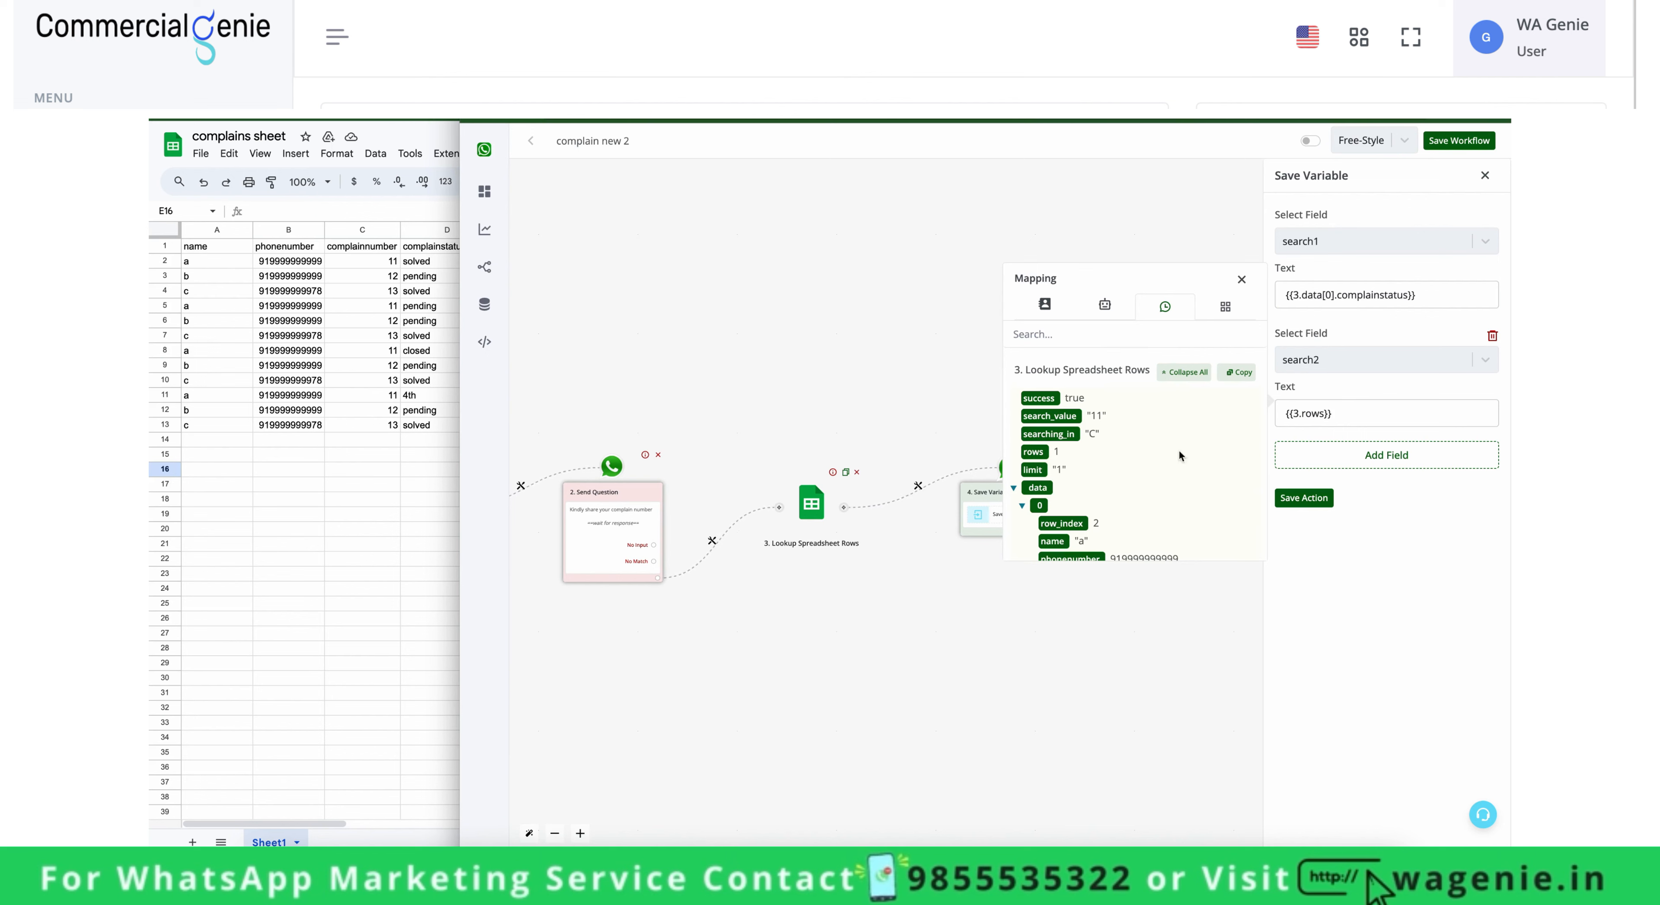
left_click(1350, 424)
left_click(1304, 498)
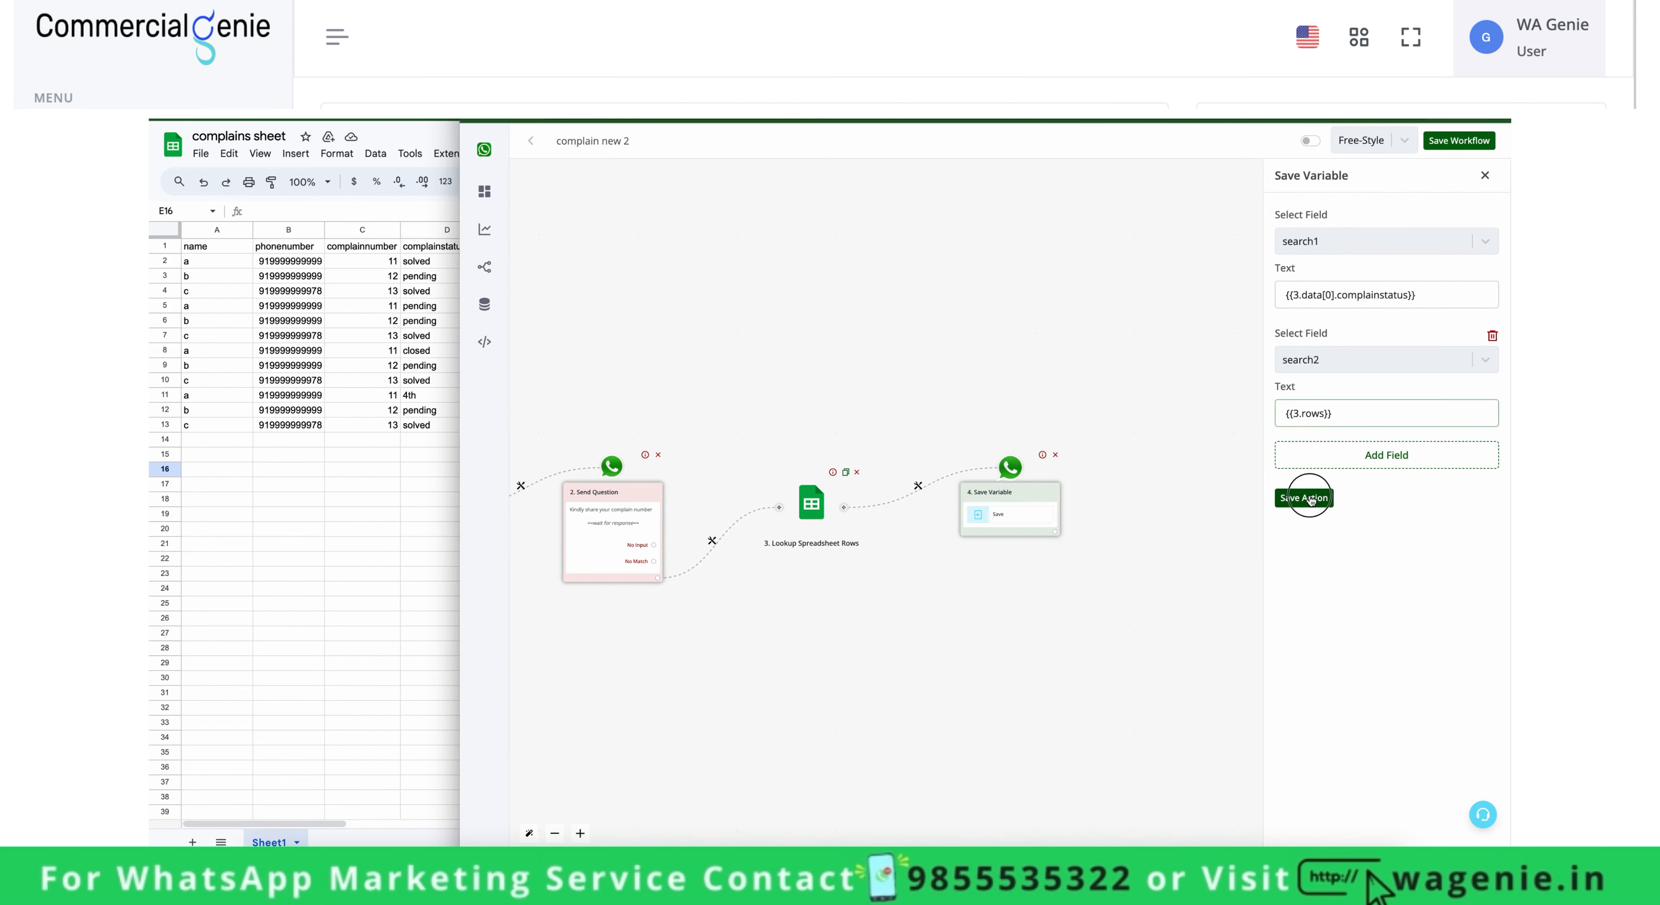
Check the search1 mapping against the fields of the lookup's first data row, and save the variable action.
left_click(1385, 421)
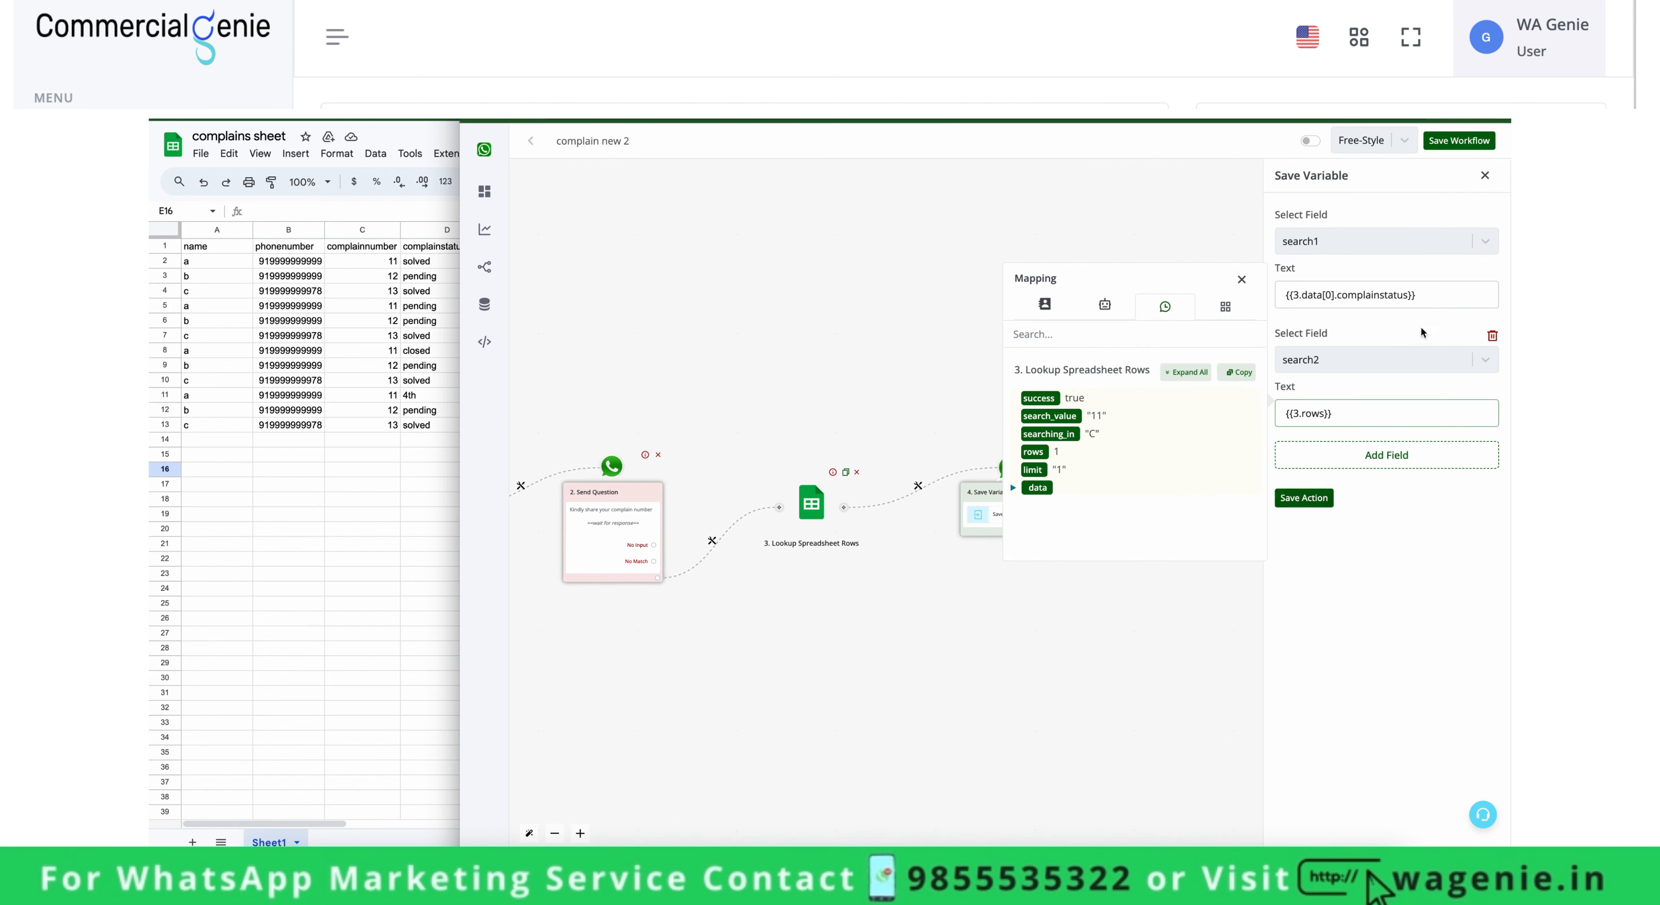
left_click(1442, 302)
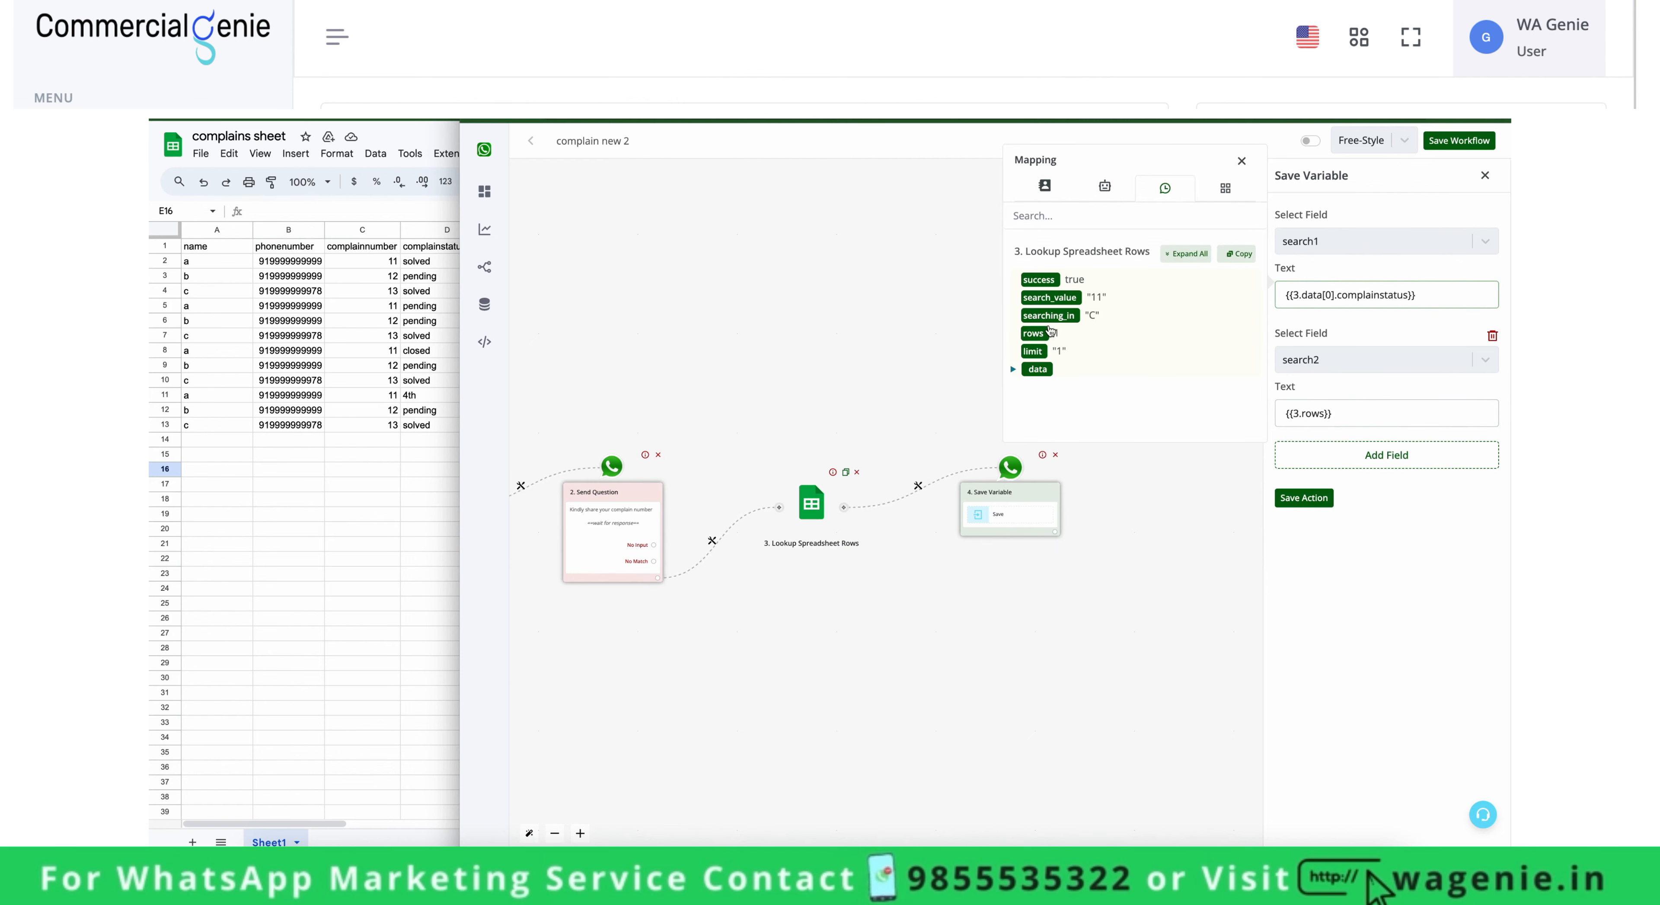
left_click(1015, 372)
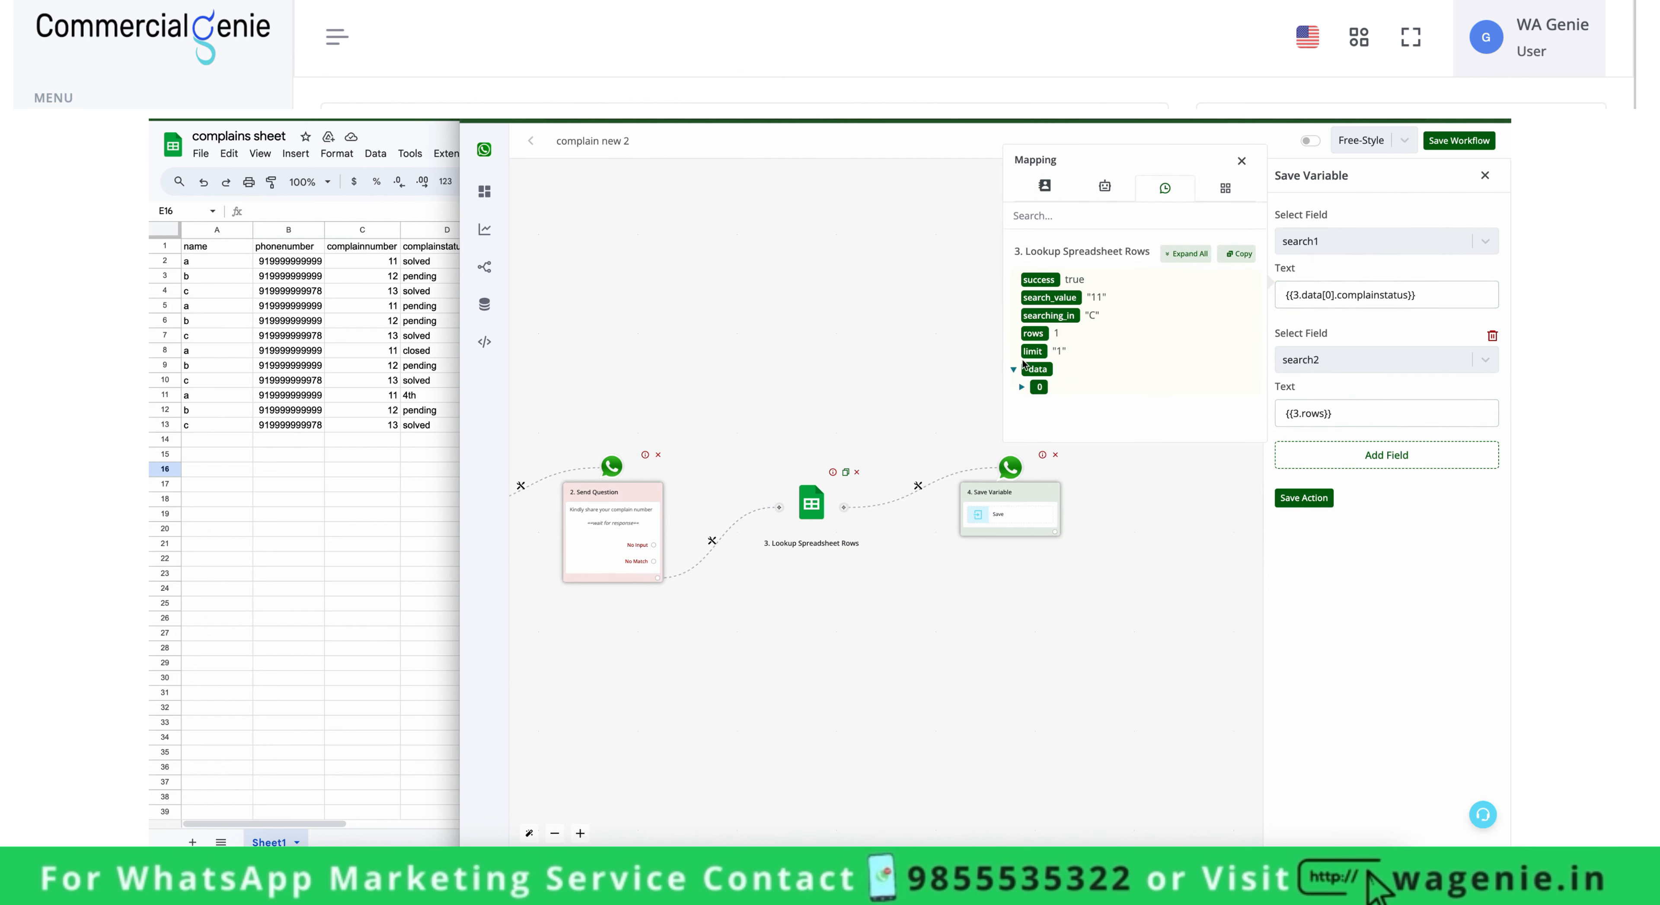
left_click(1022, 388)
scroll(1034, 336, "down", 2)
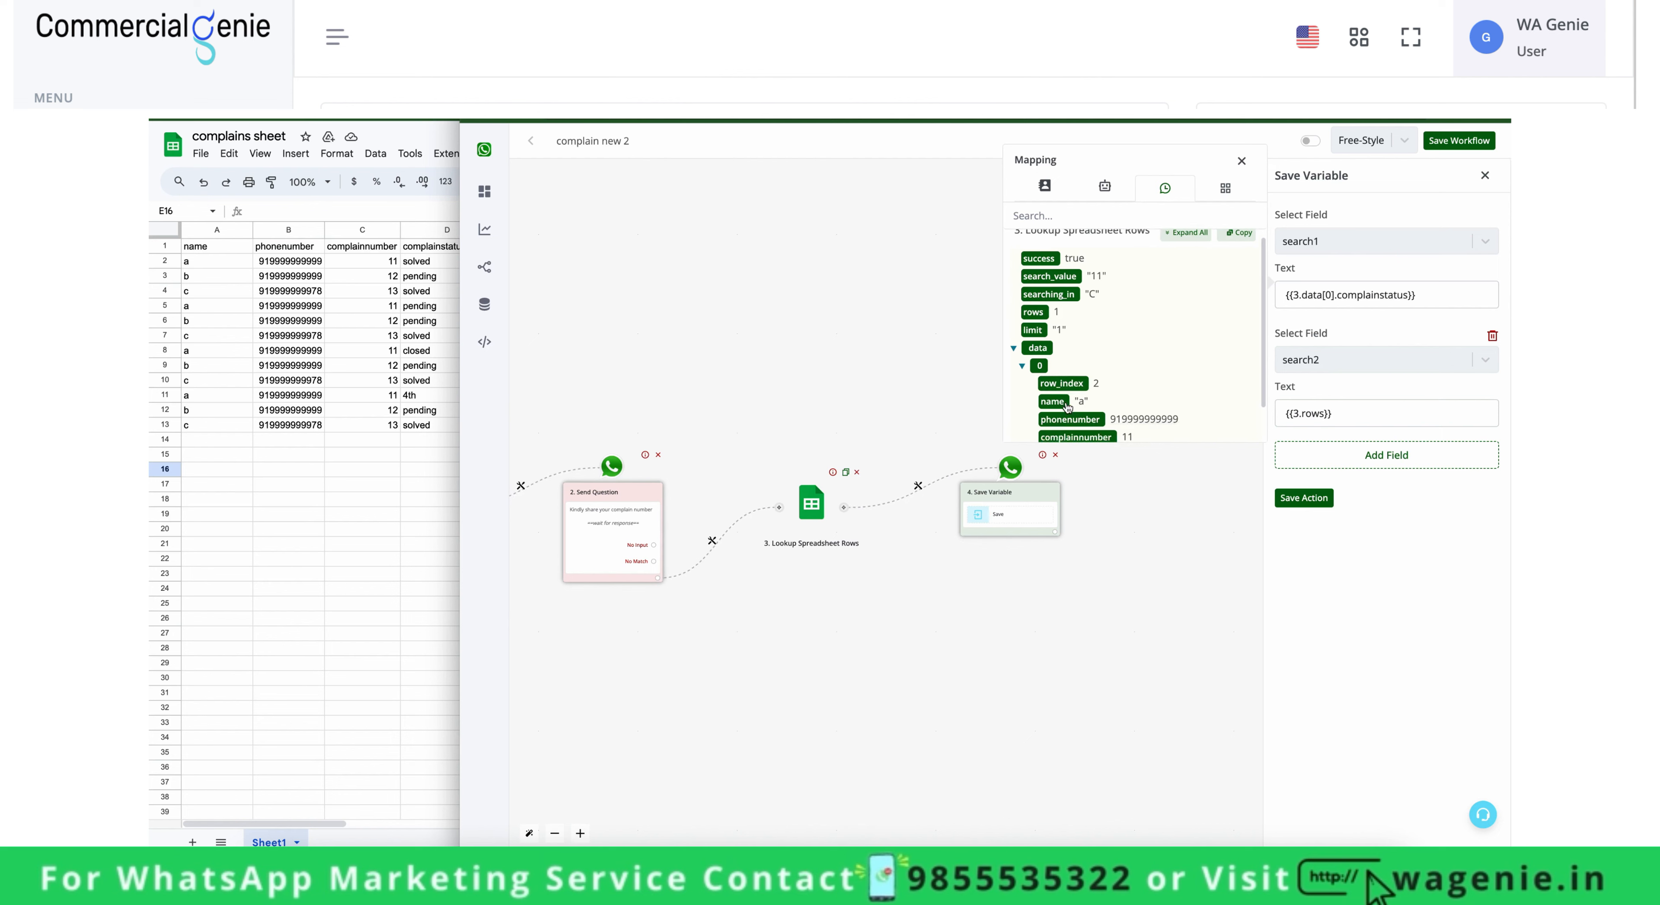
left_click(1293, 500)
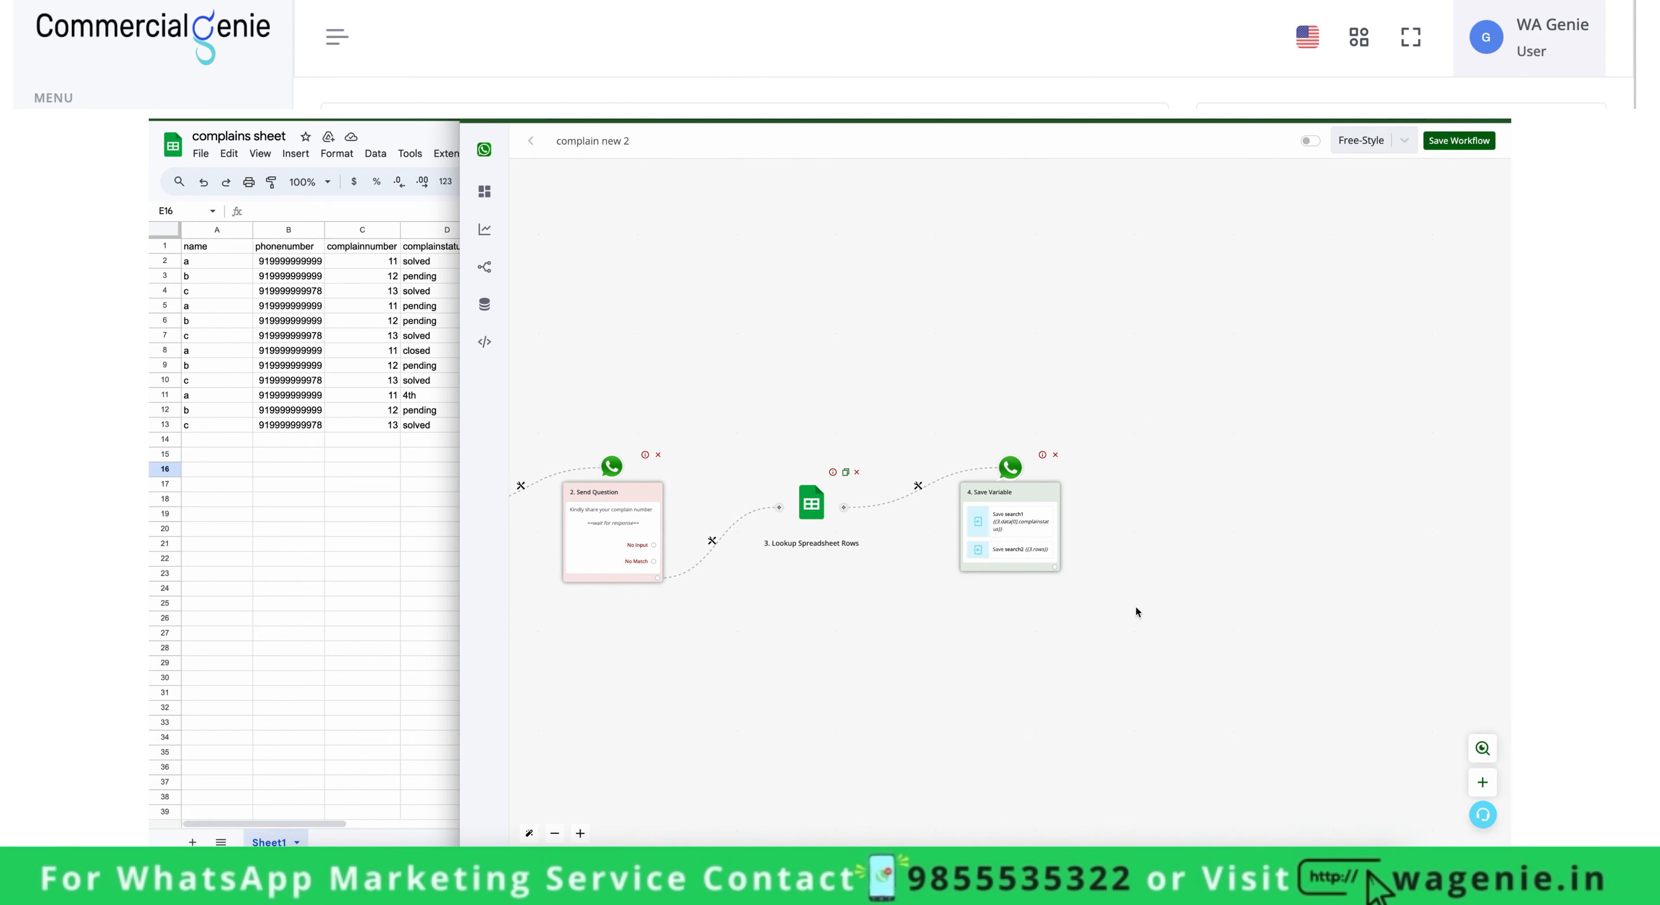
Reopen the Save Variable action, review the lookup's rows and complainstatus outputs for its two fields, and save it again.
left_click(1029, 526)
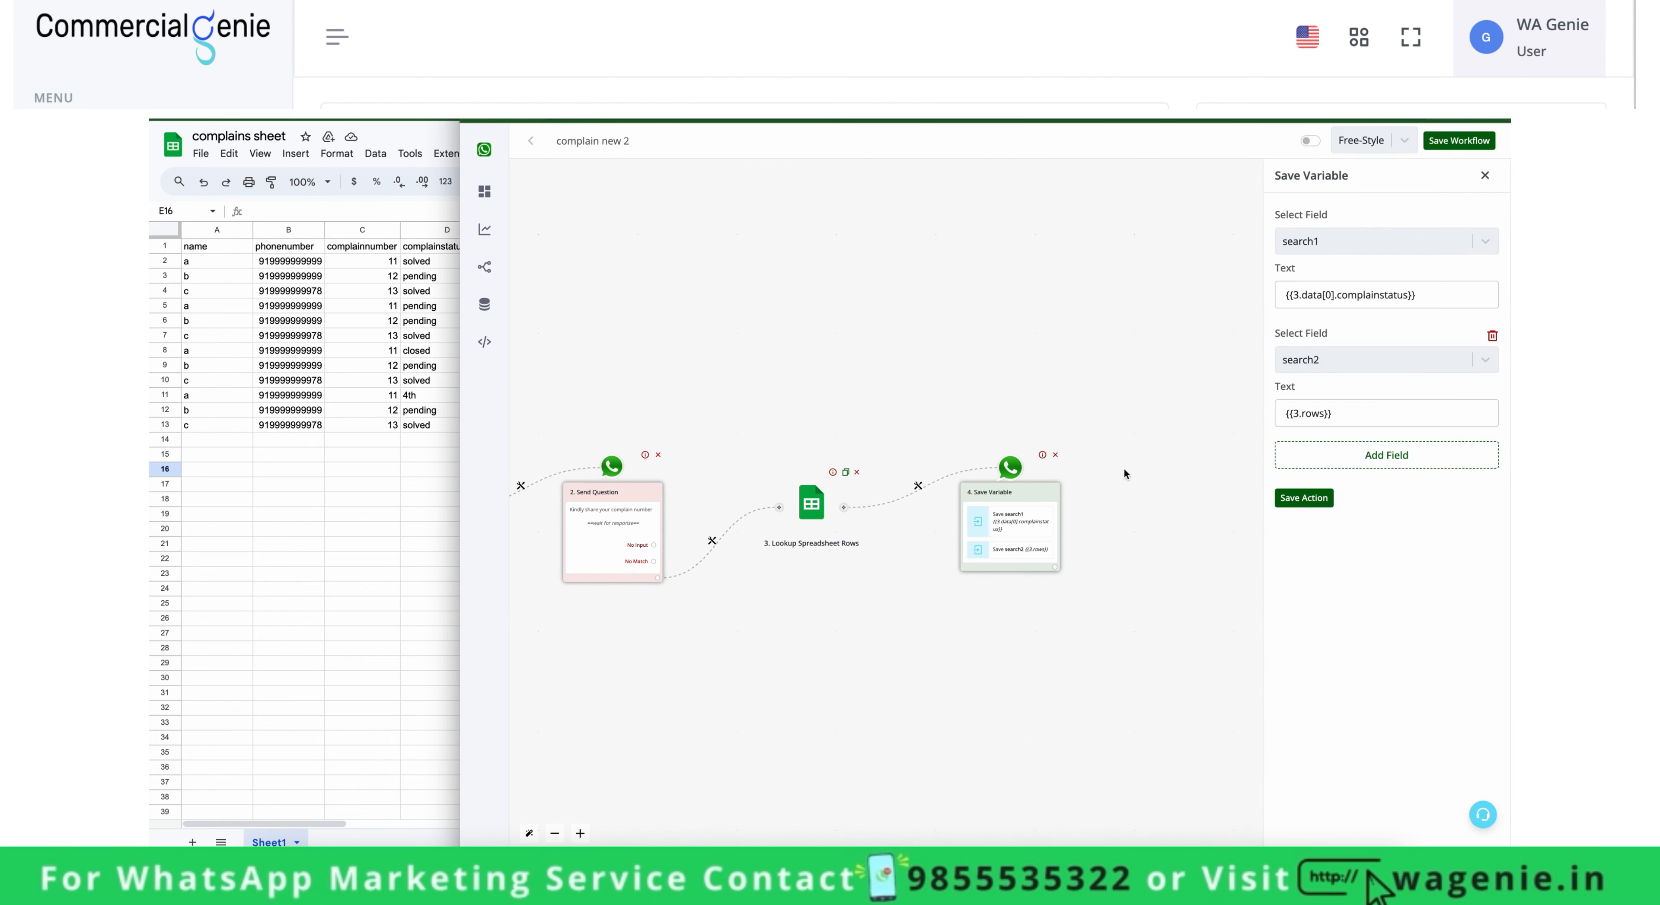
left_click(1418, 306)
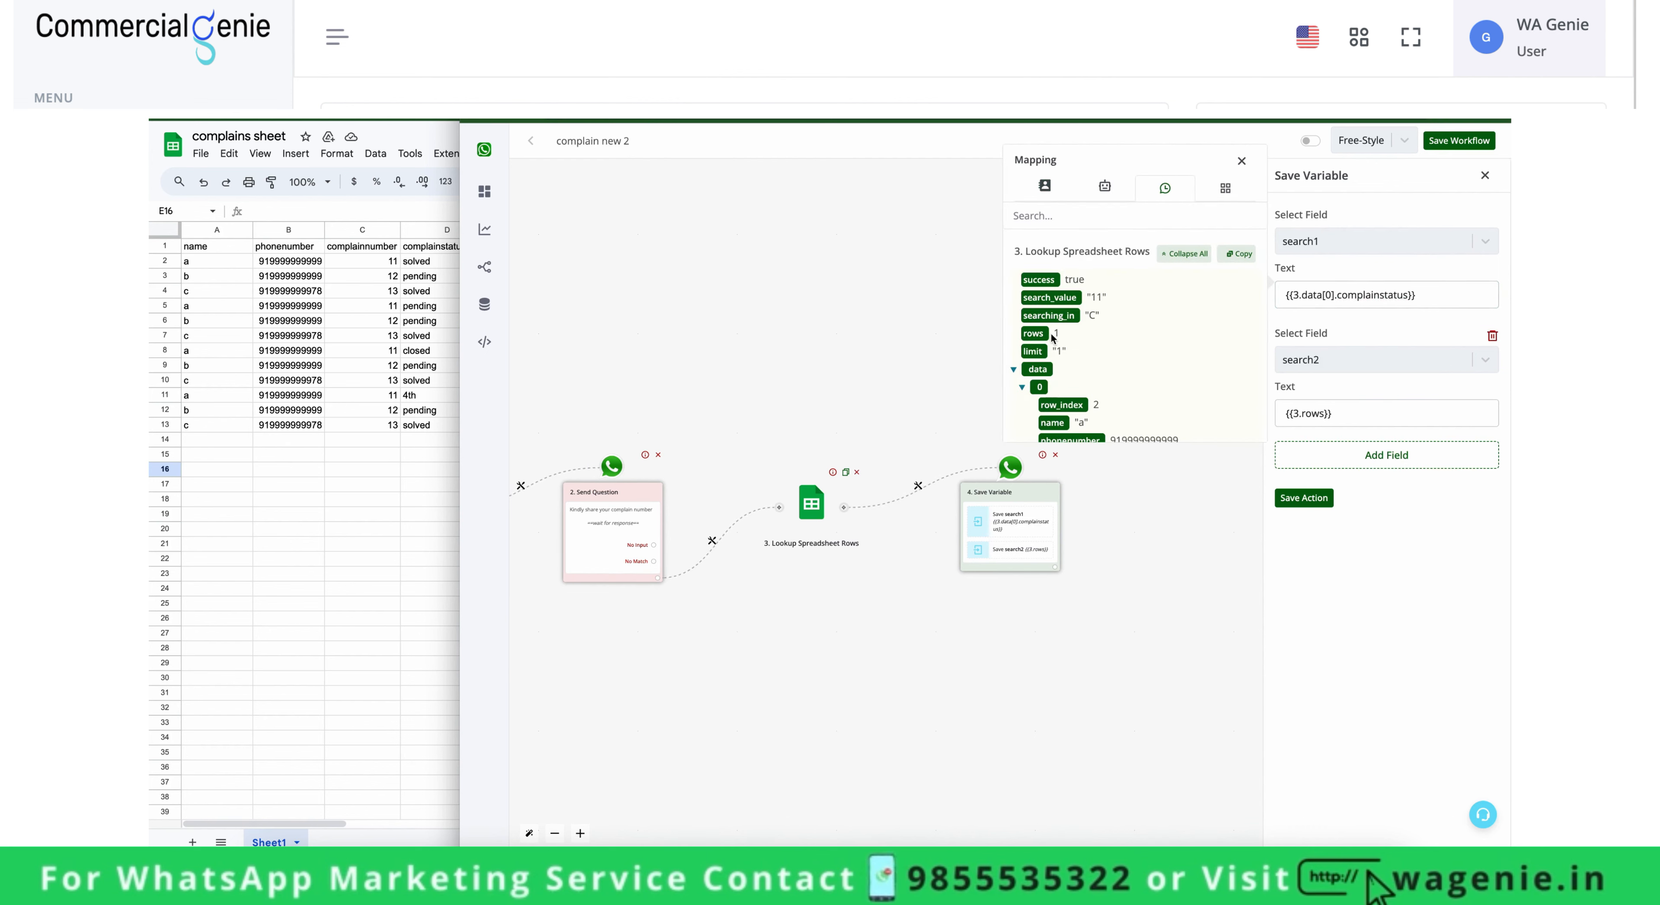
scroll(1052, 337, "down", 1)
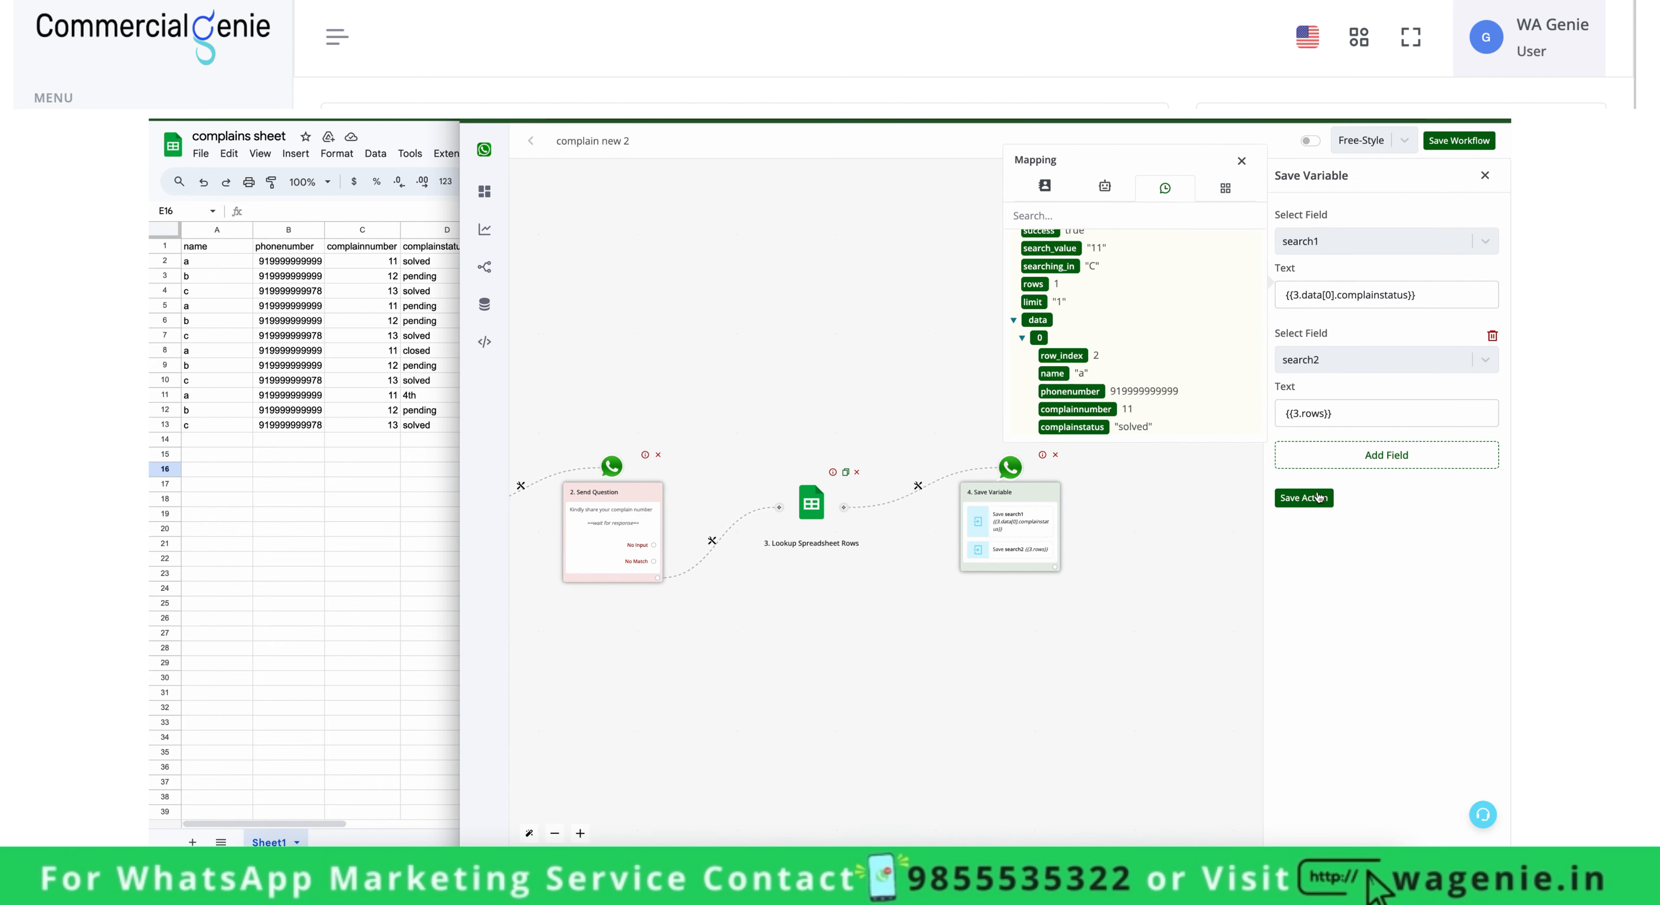
left_click(1241, 161)
left_click(1289, 498)
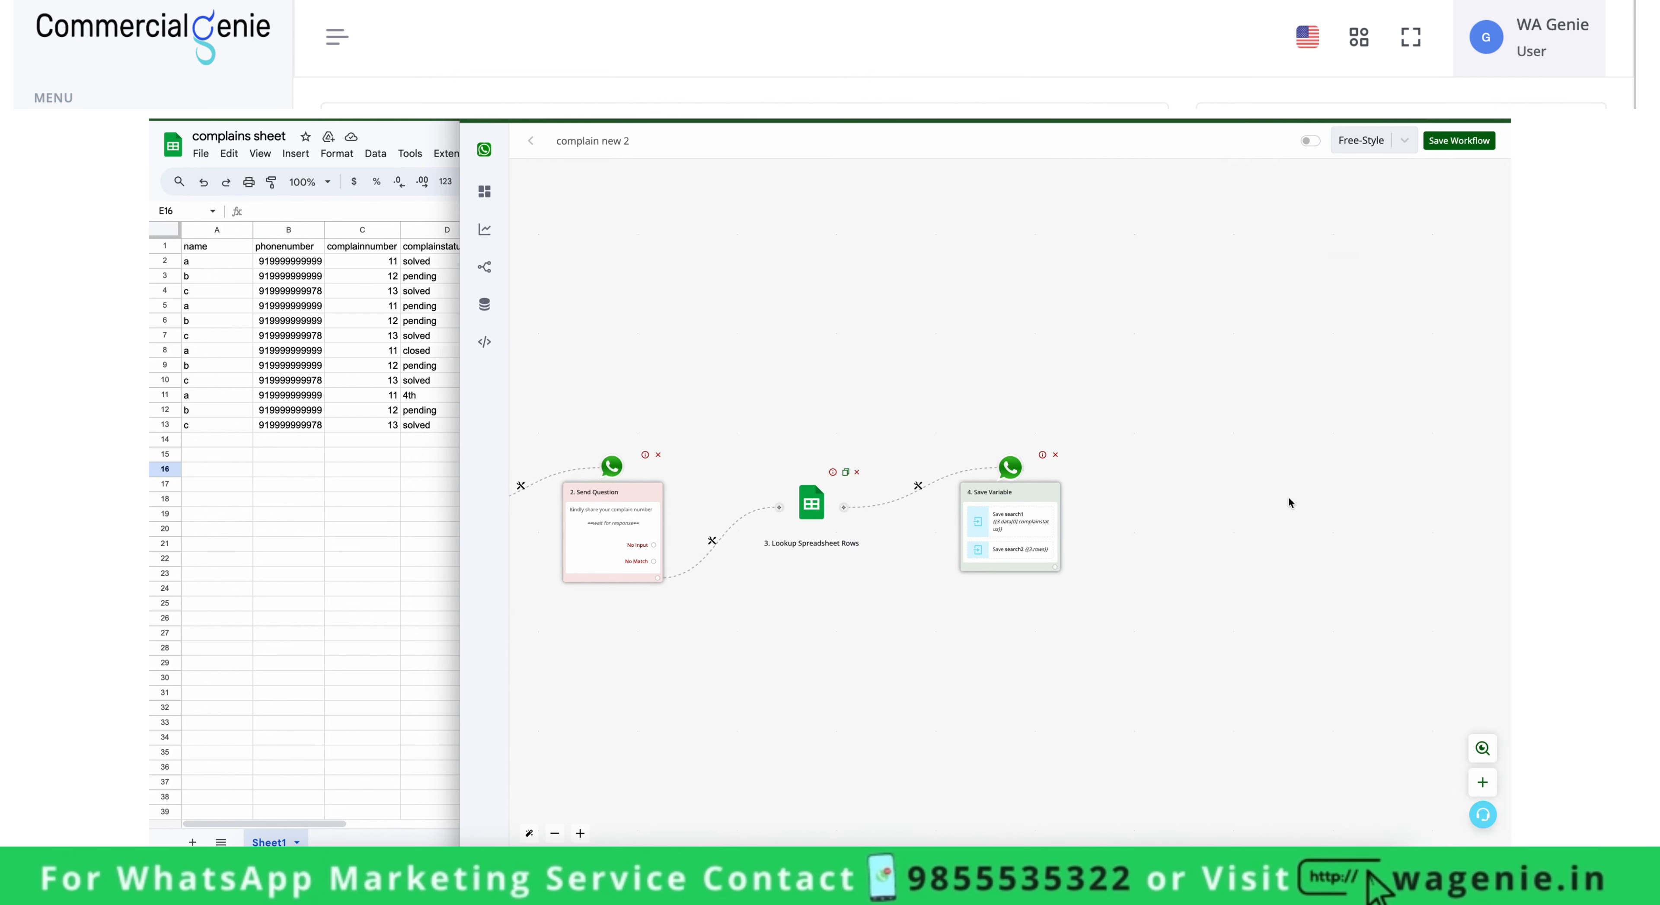
Add a Basic Router after the Save Variable action and move its empty outgoing branch up and away from the router.
left_click(1057, 565)
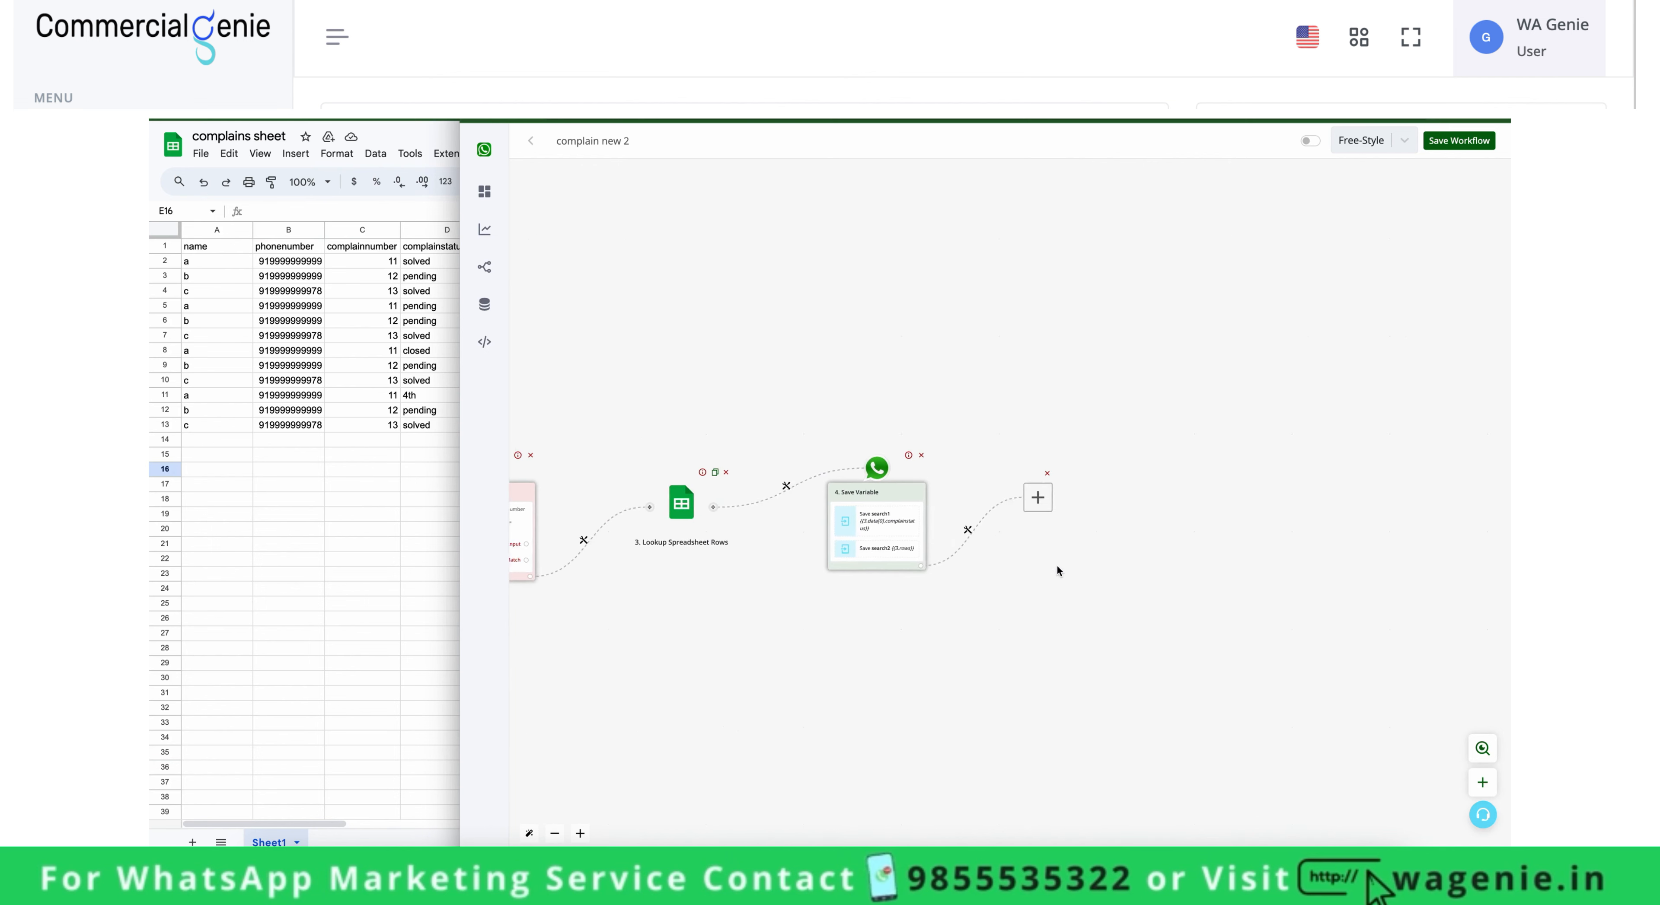
left_click(906, 535)
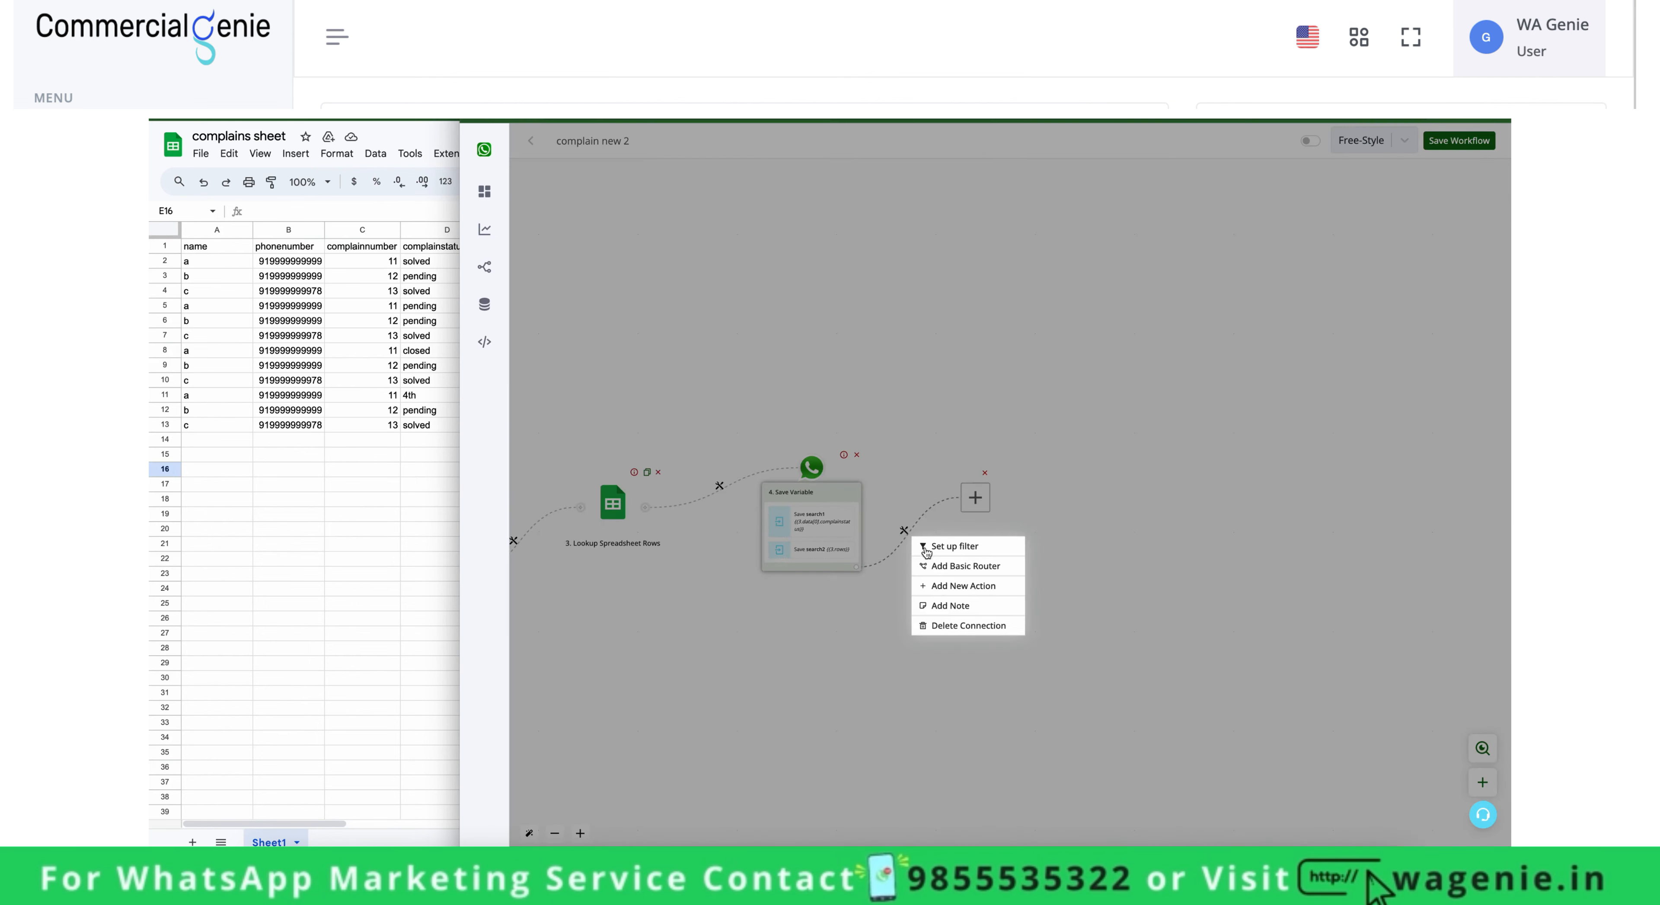
left_click(955, 573)
left_click_drag(1101, 506, 1246, 433)
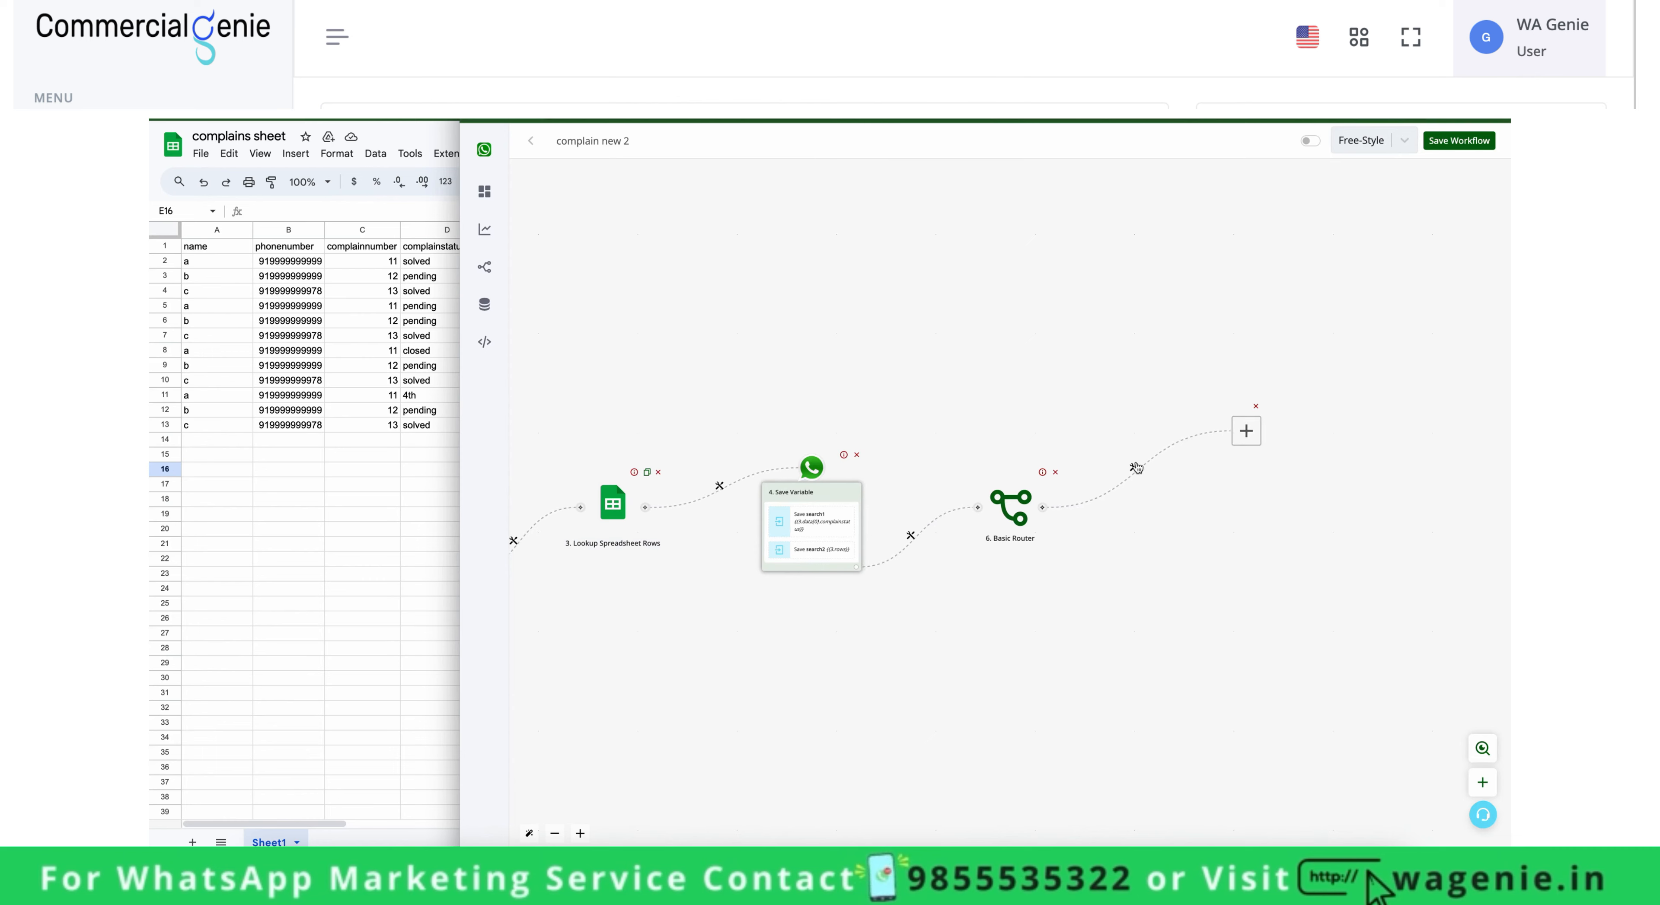
Open the conditions for the router's outgoing branch, label it "not found", and add a first condition.
left_click(1135, 467)
left_click(1158, 475)
left_click(1344, 232)
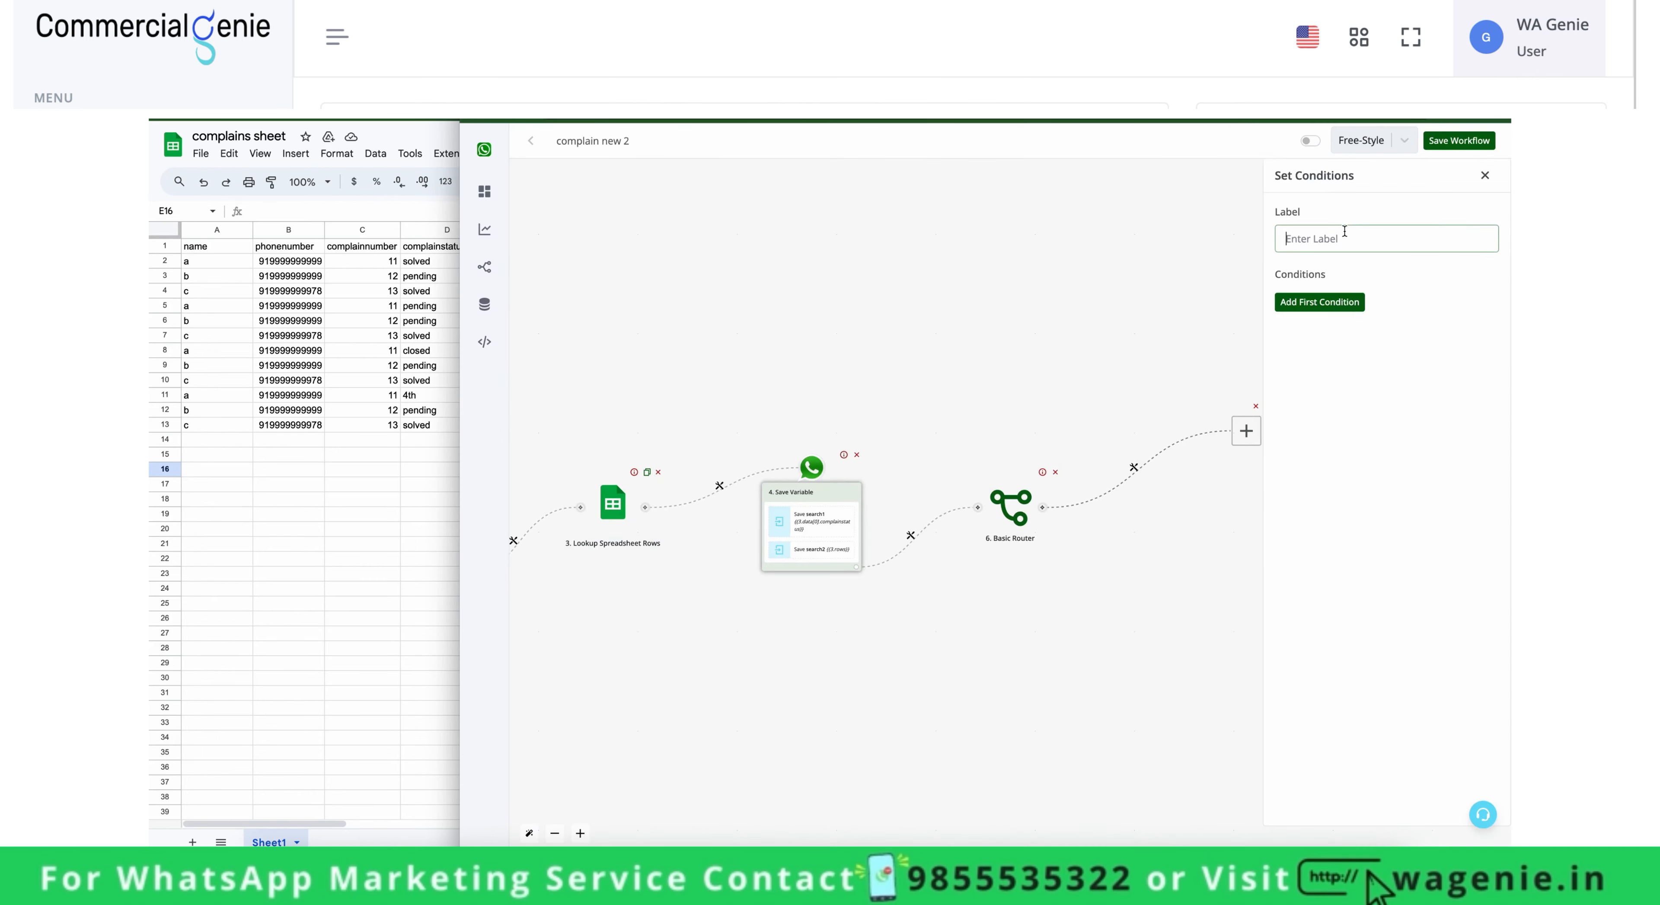
type("not found")
left_click(1319, 301)
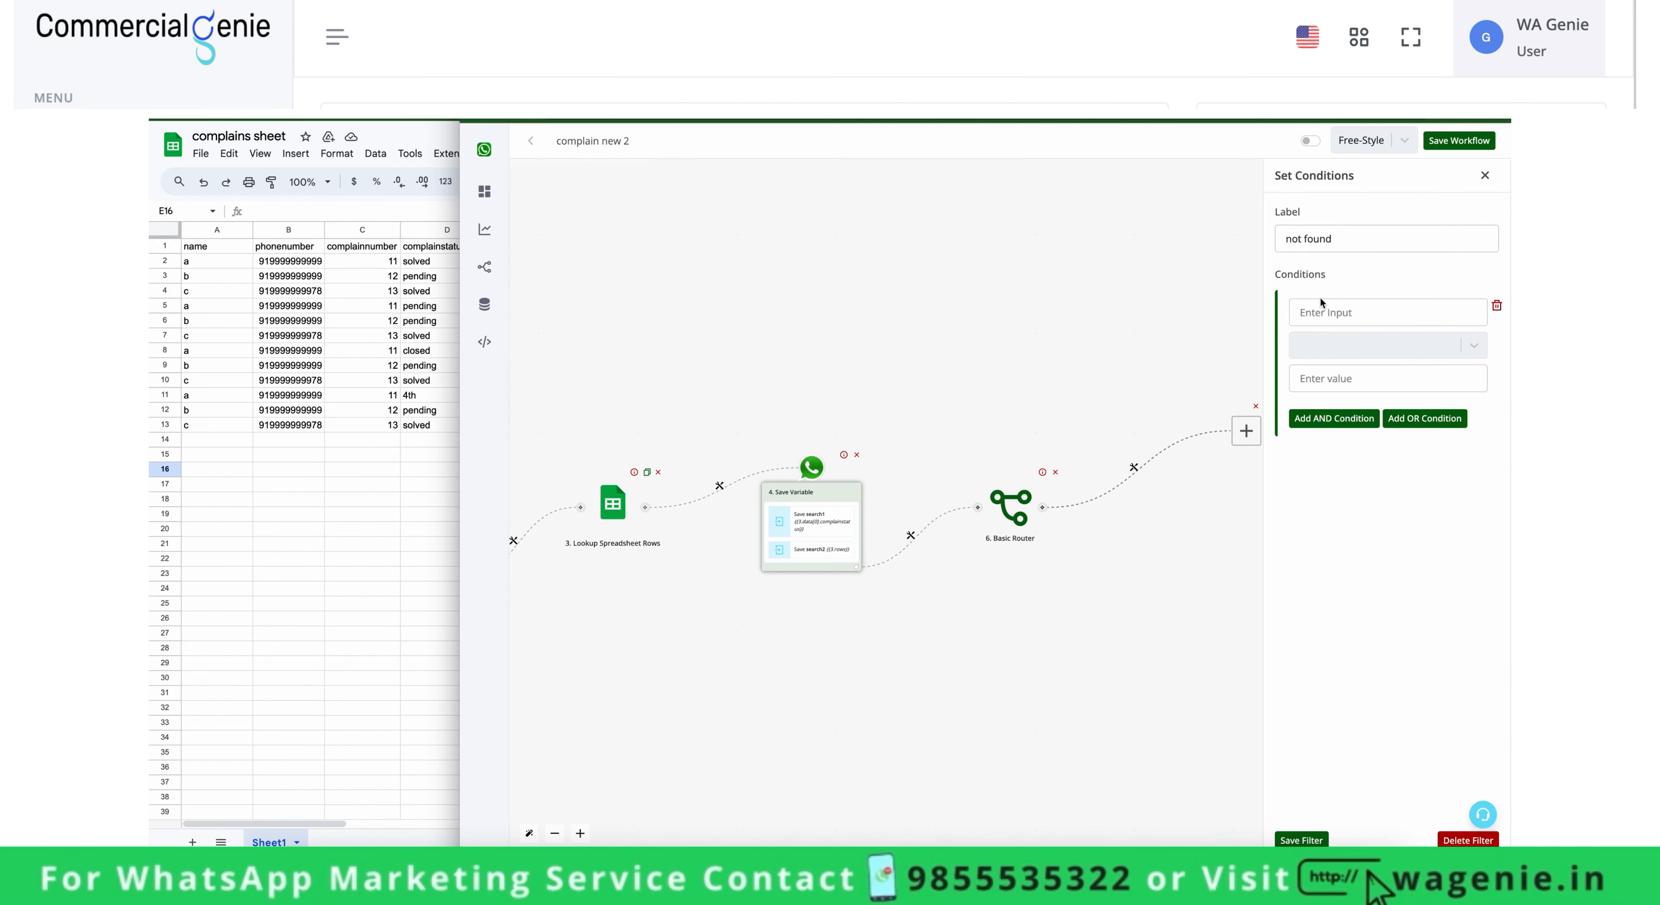
Set the "not found" condition to the search2 bot field, text operator "is", value 0, and save the filter.
left_click(1327, 312)
left_click(1152, 208)
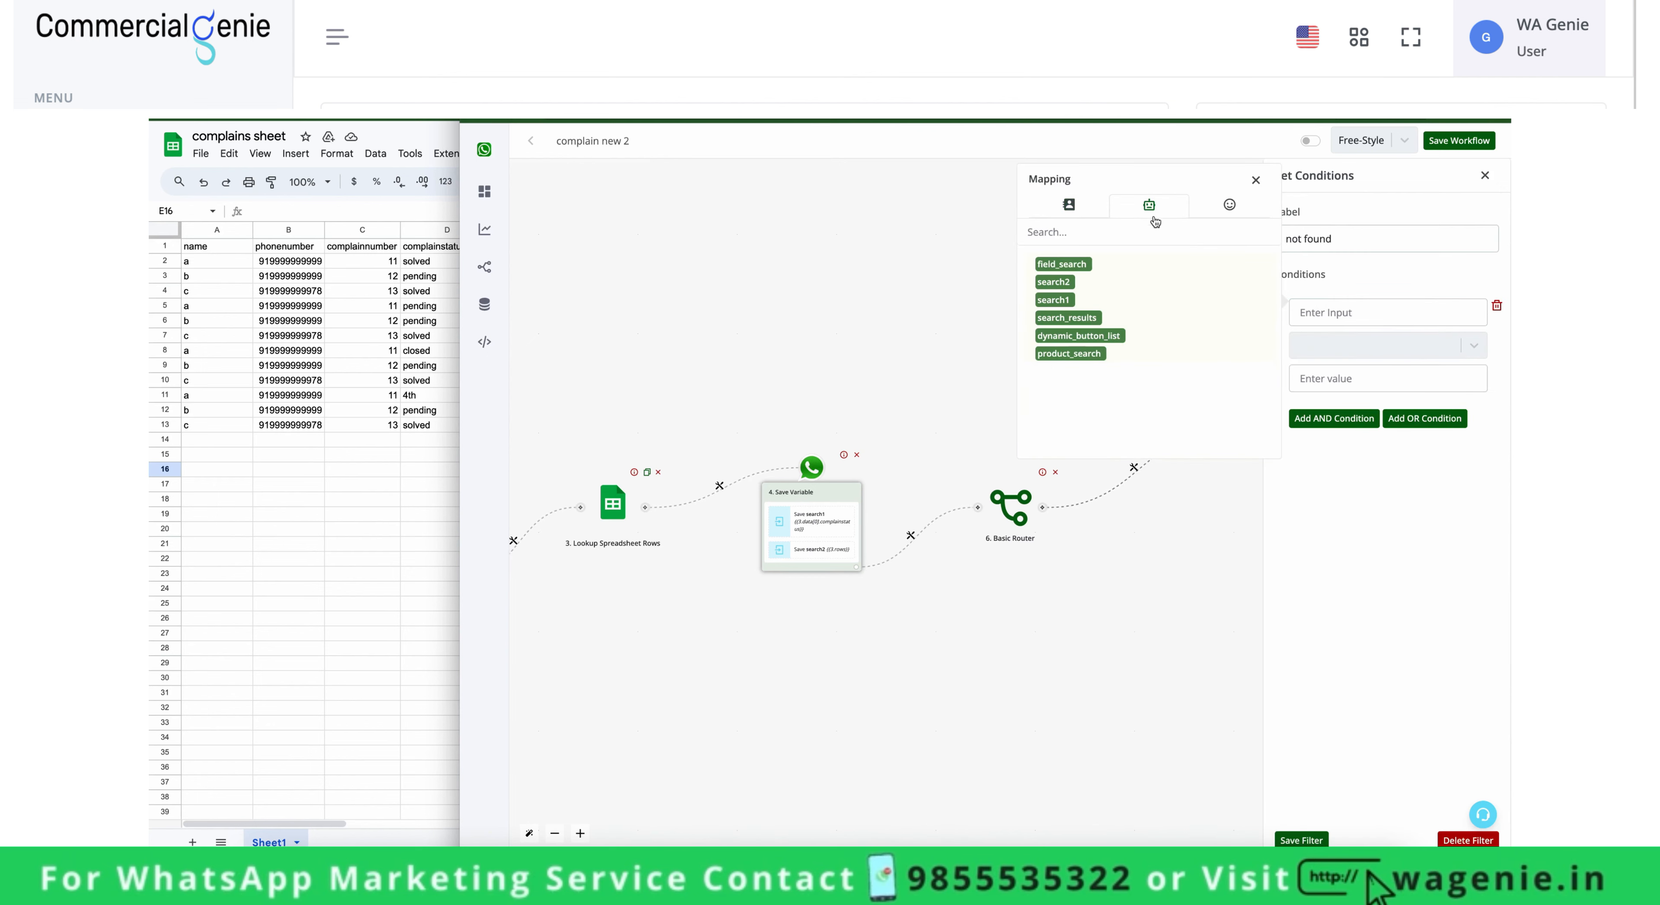
left_click(1069, 284)
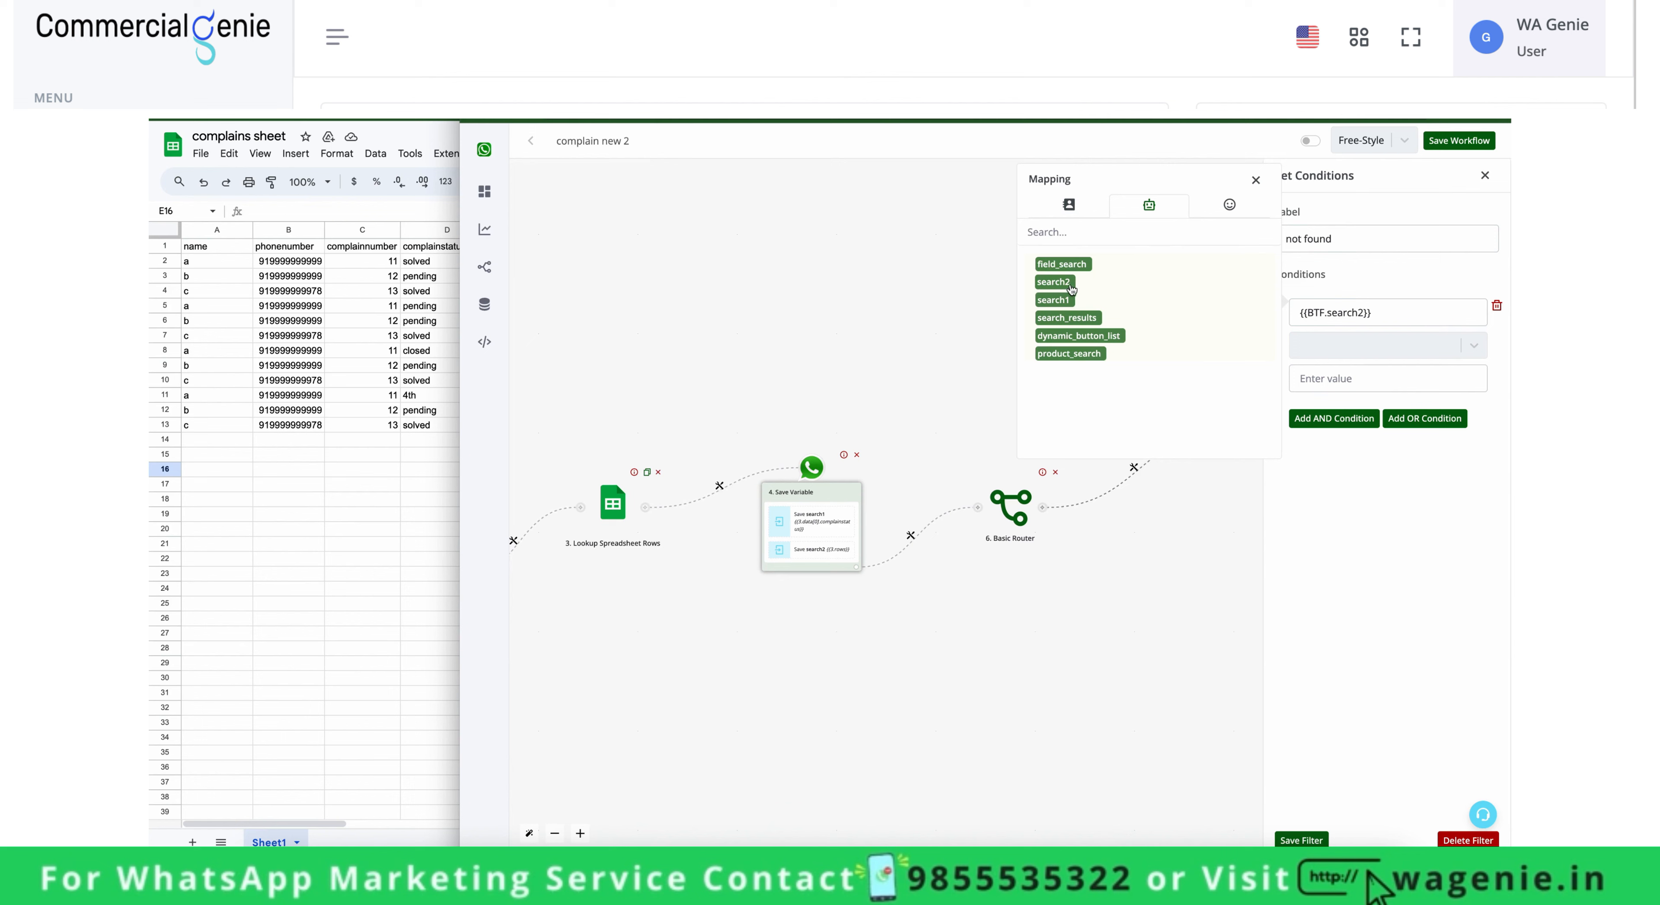
left_click(1326, 345)
scroll(1363, 515, "down", 3)
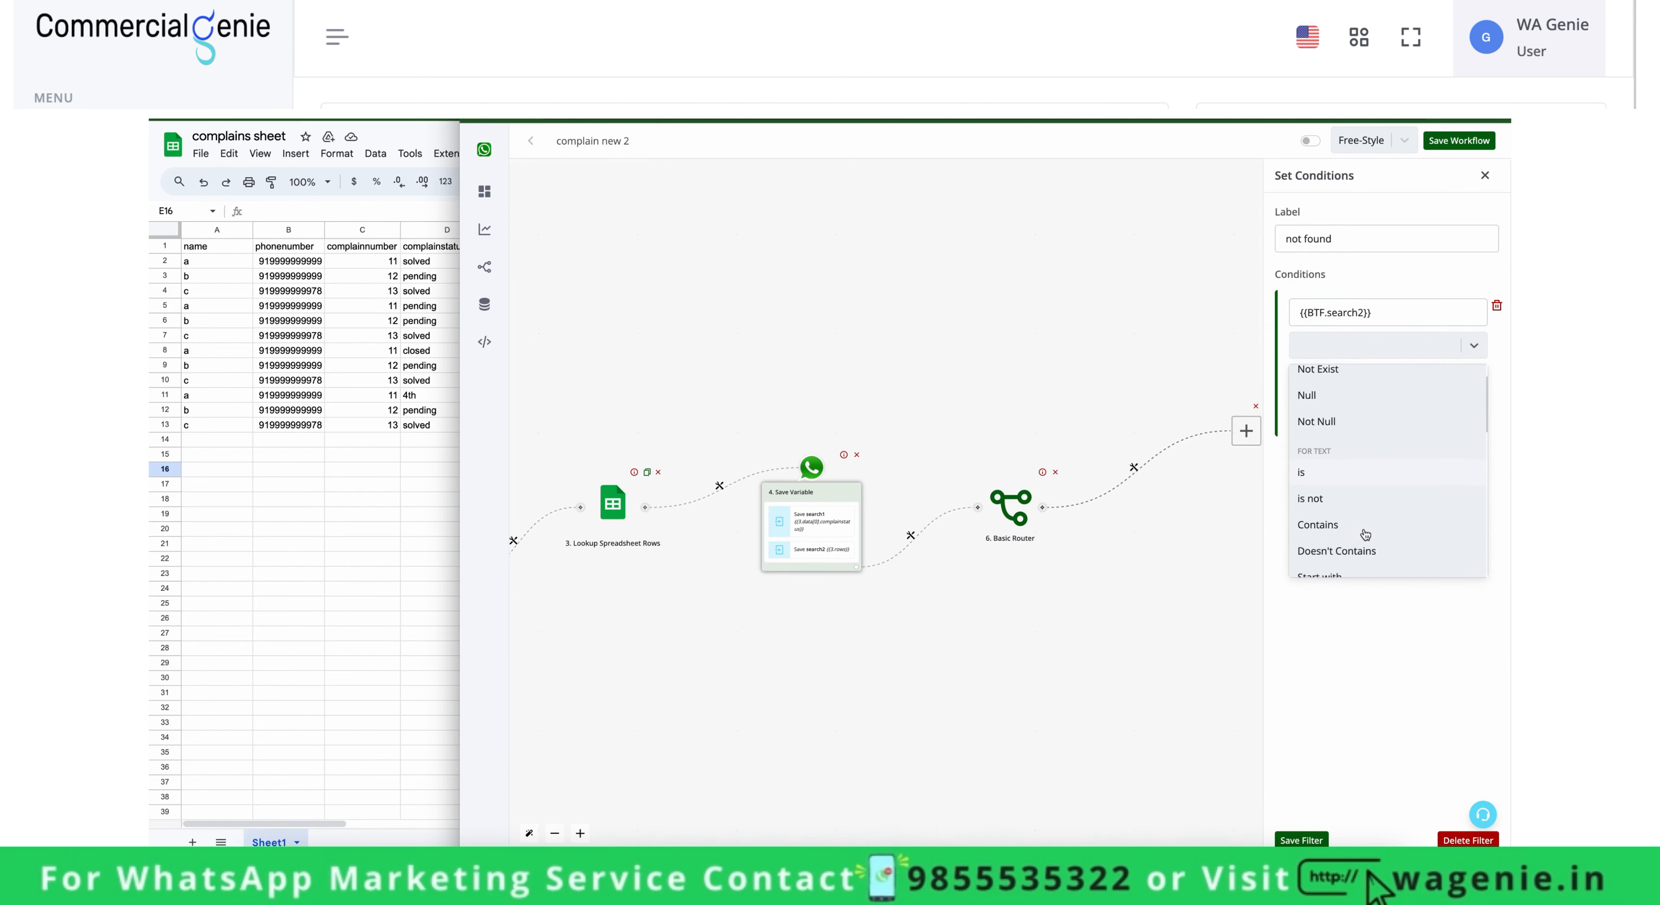
left_click(1346, 416)
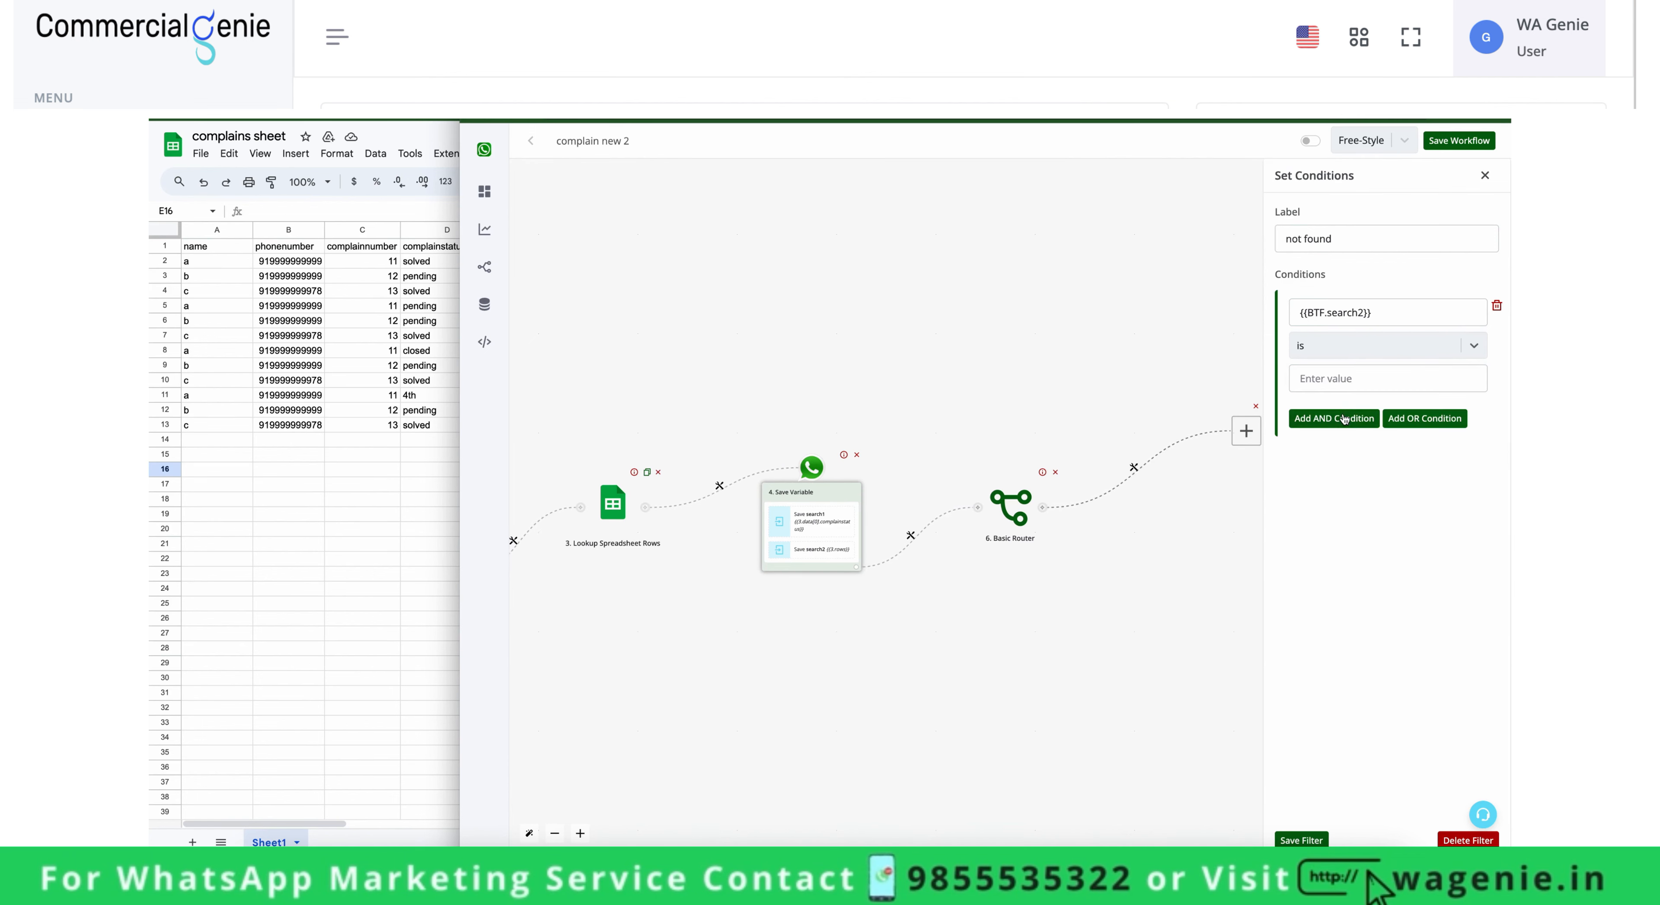
left_click(1351, 382)
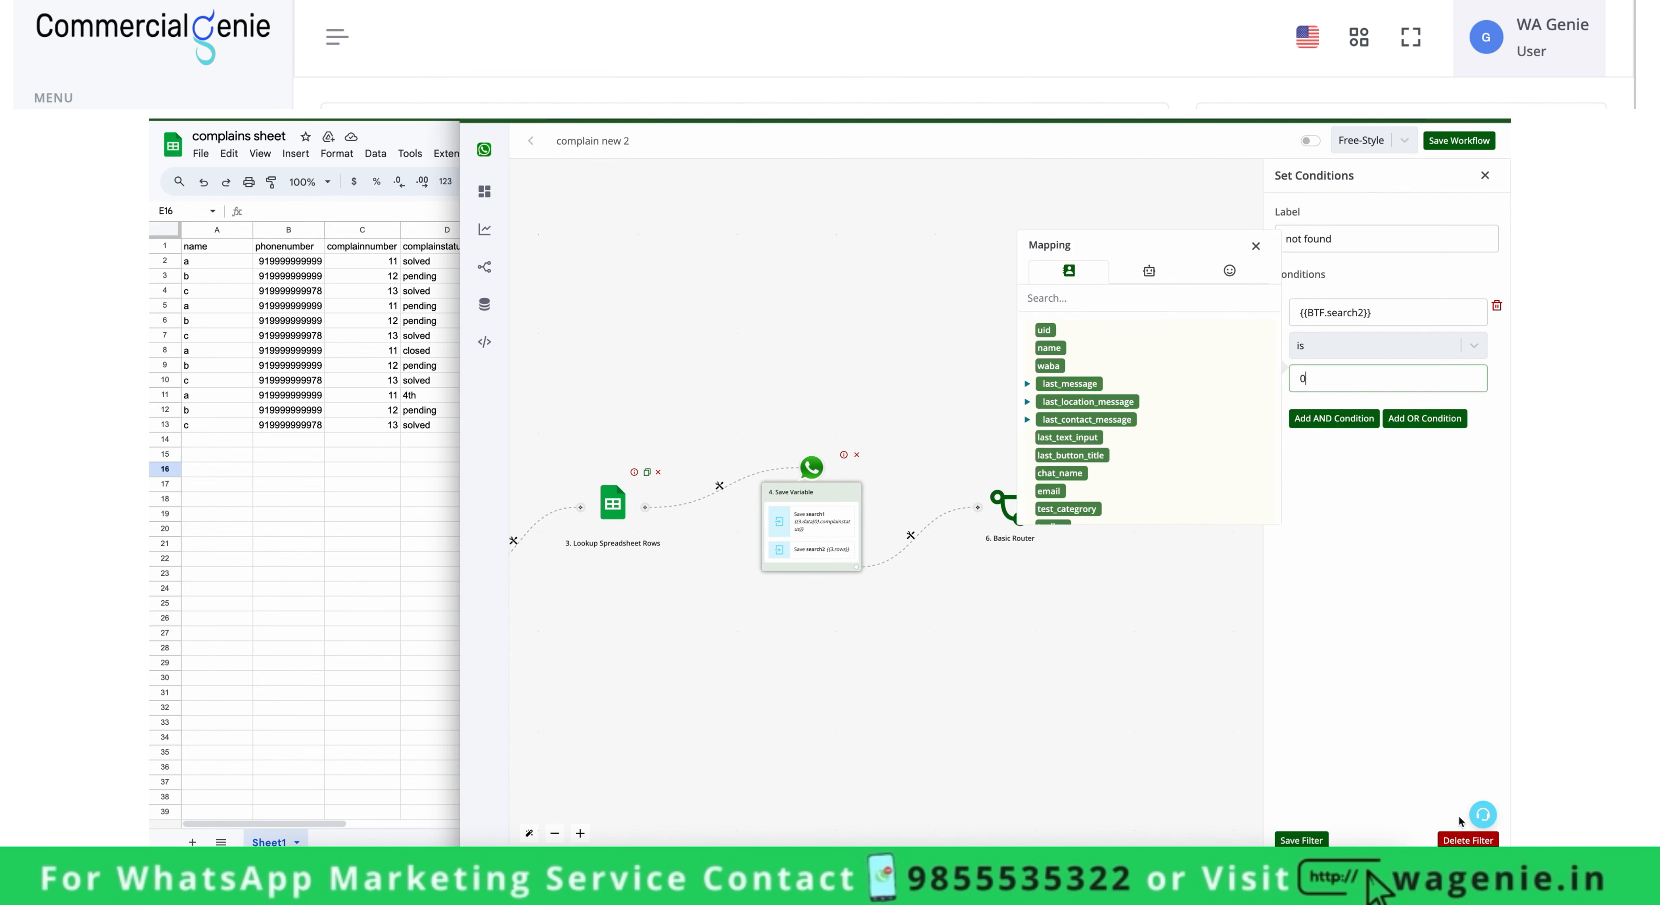
left_click(1307, 841)
Add a text message at the end of the "not found" branch reading "Kindly enter correct complain number" and save it.
left_click(1246, 434)
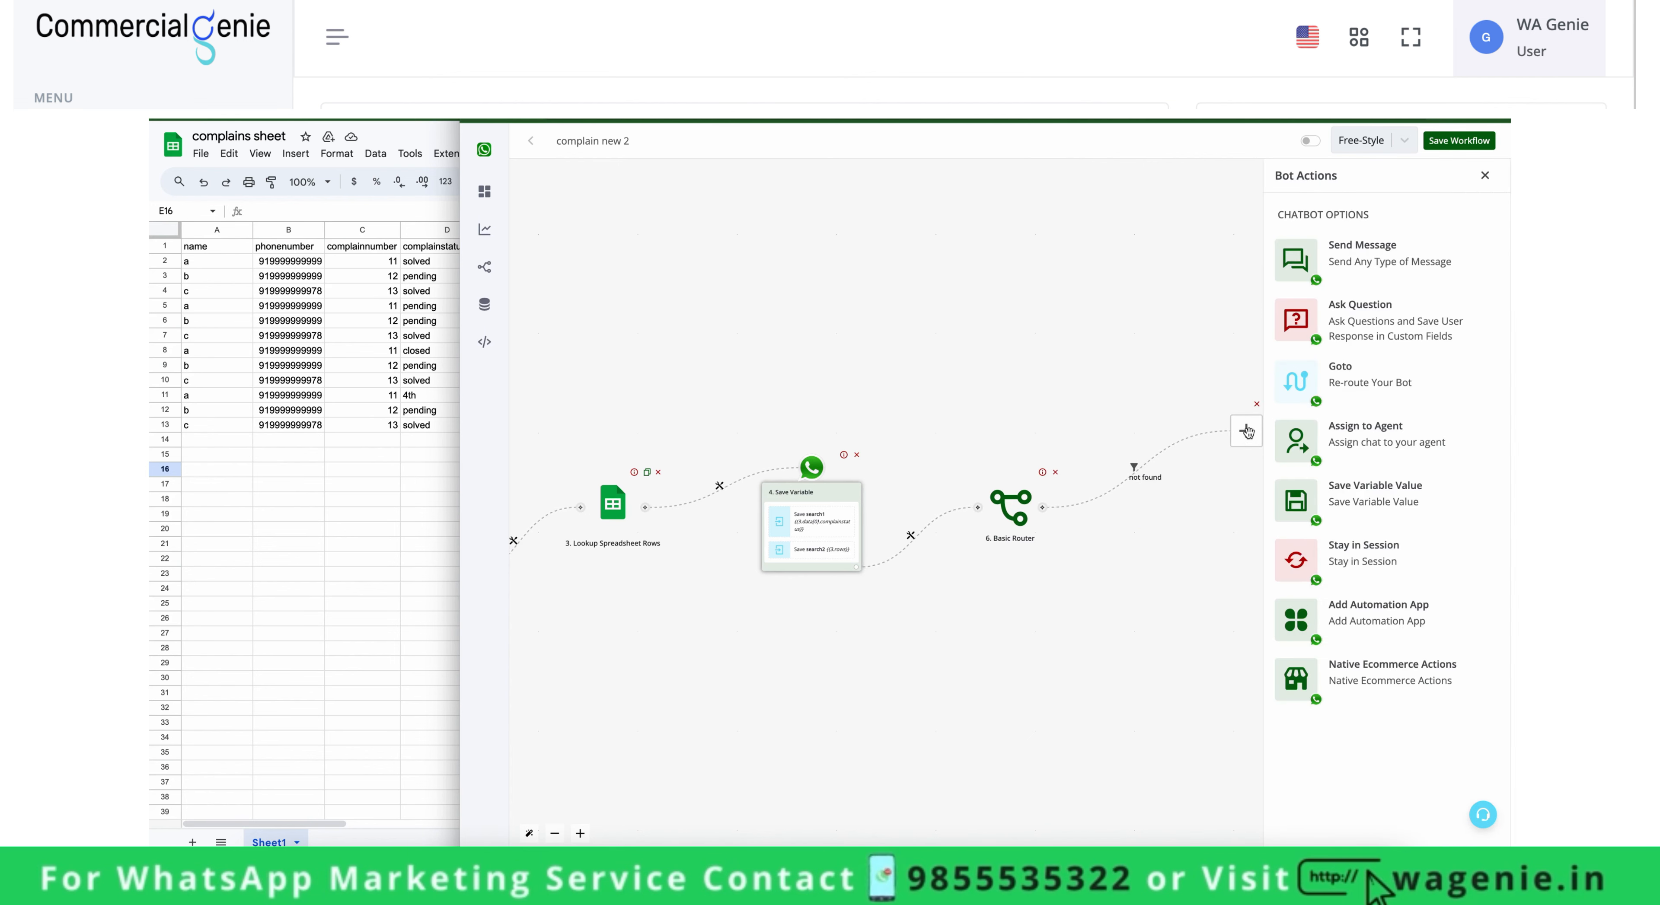
left_click(1377, 250)
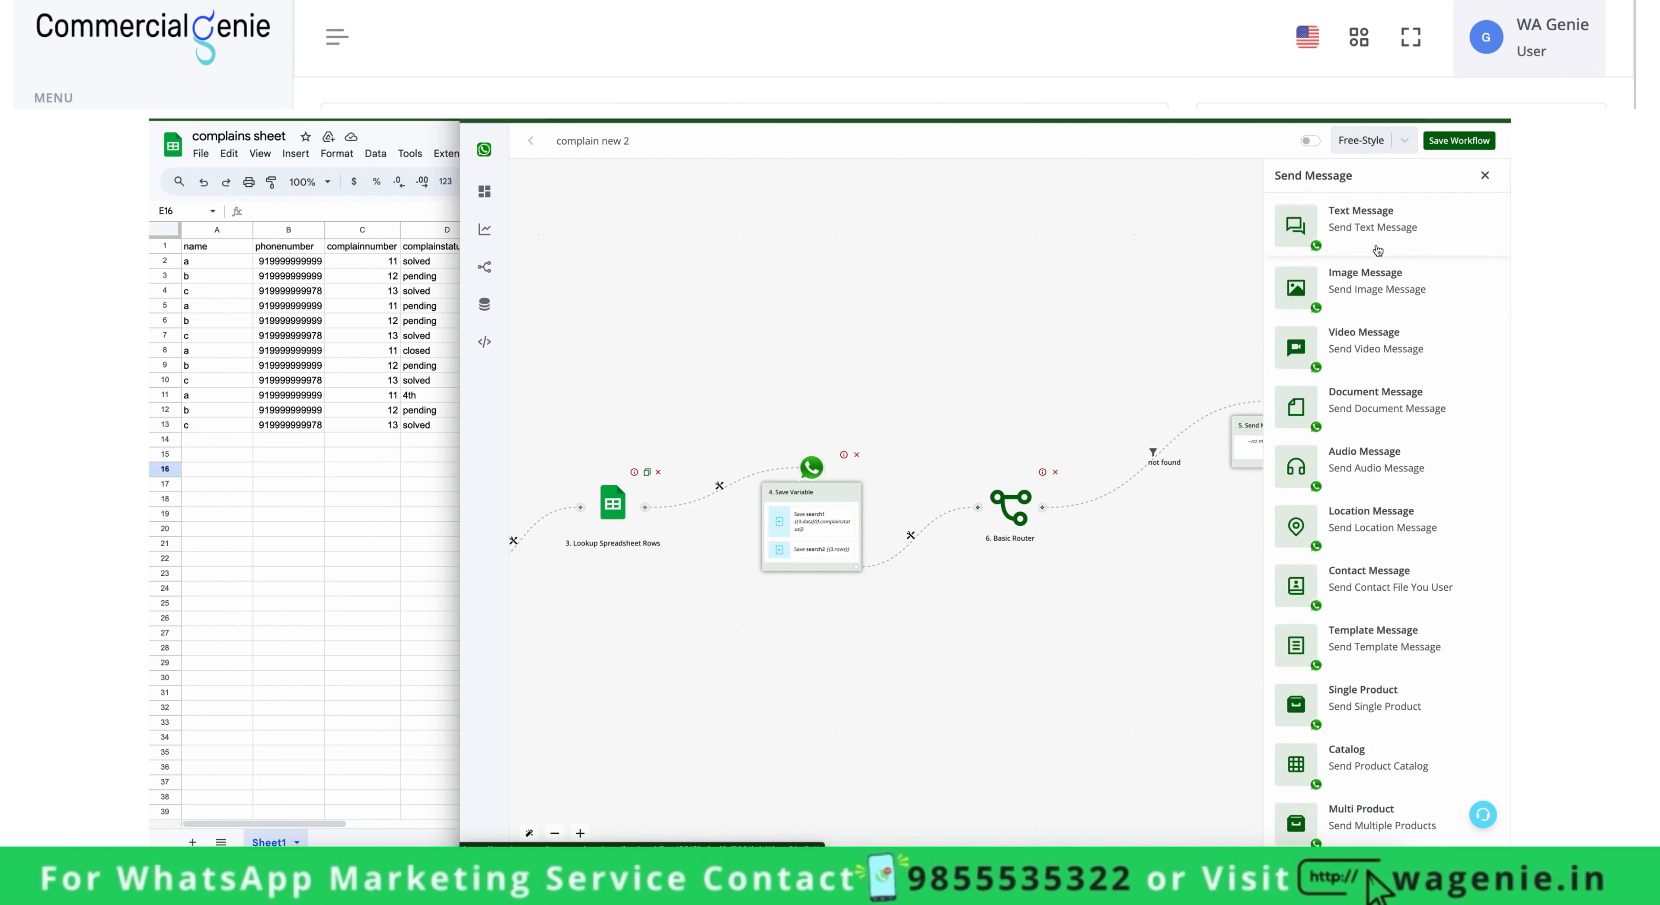
left_click(1367, 231)
left_click(1347, 295)
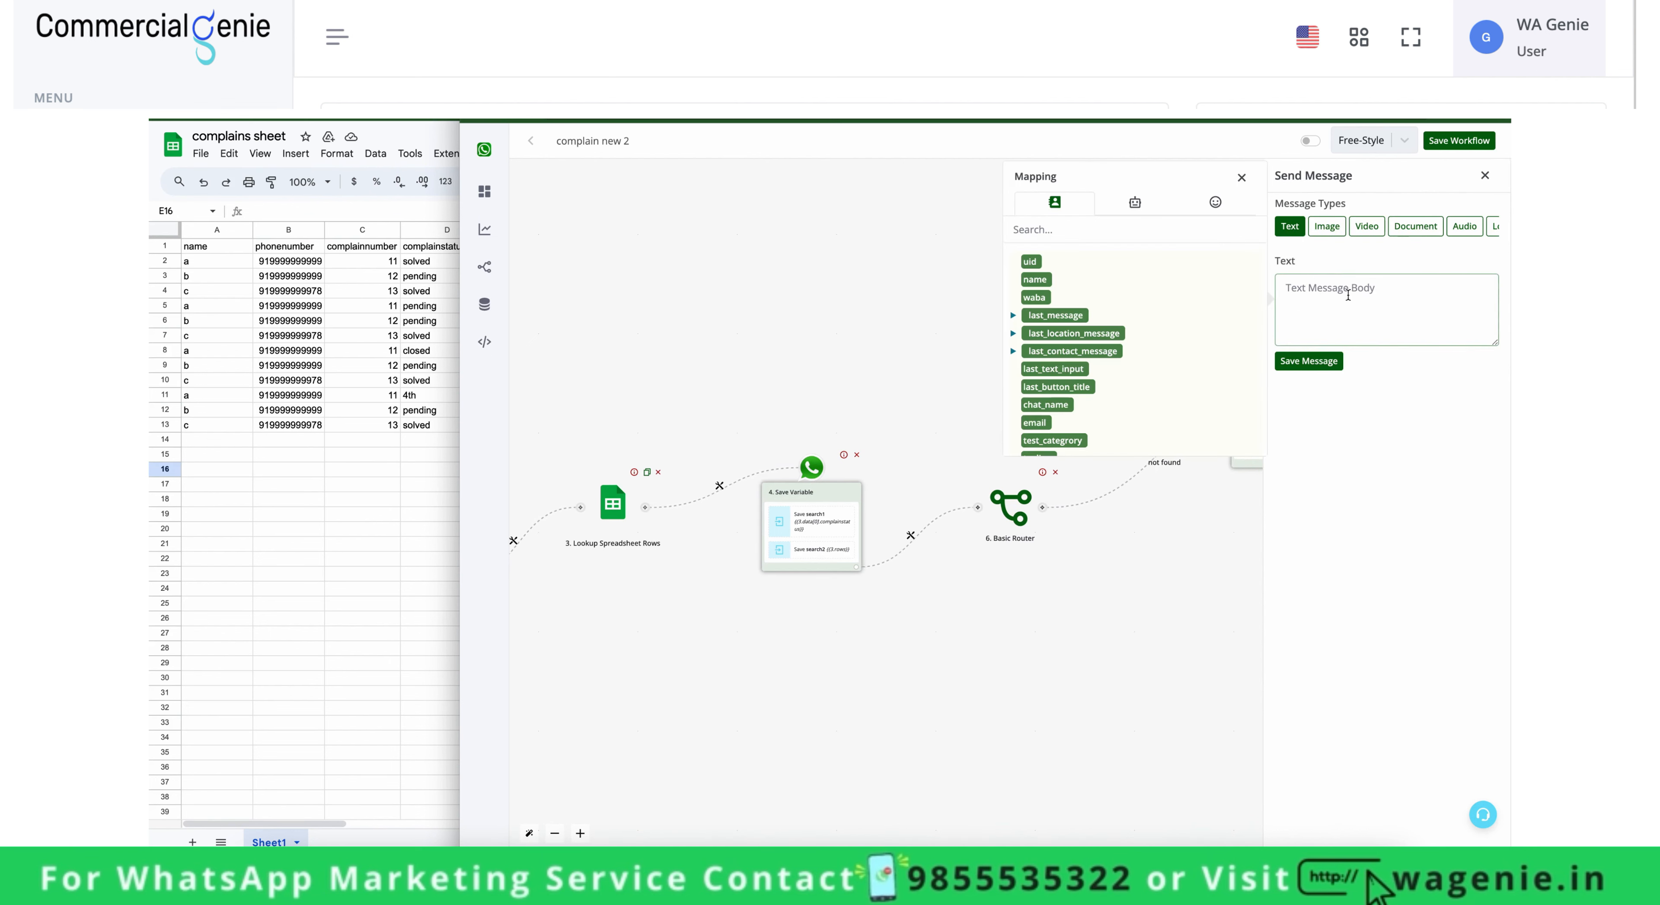
type("Kindly enter correct complai")
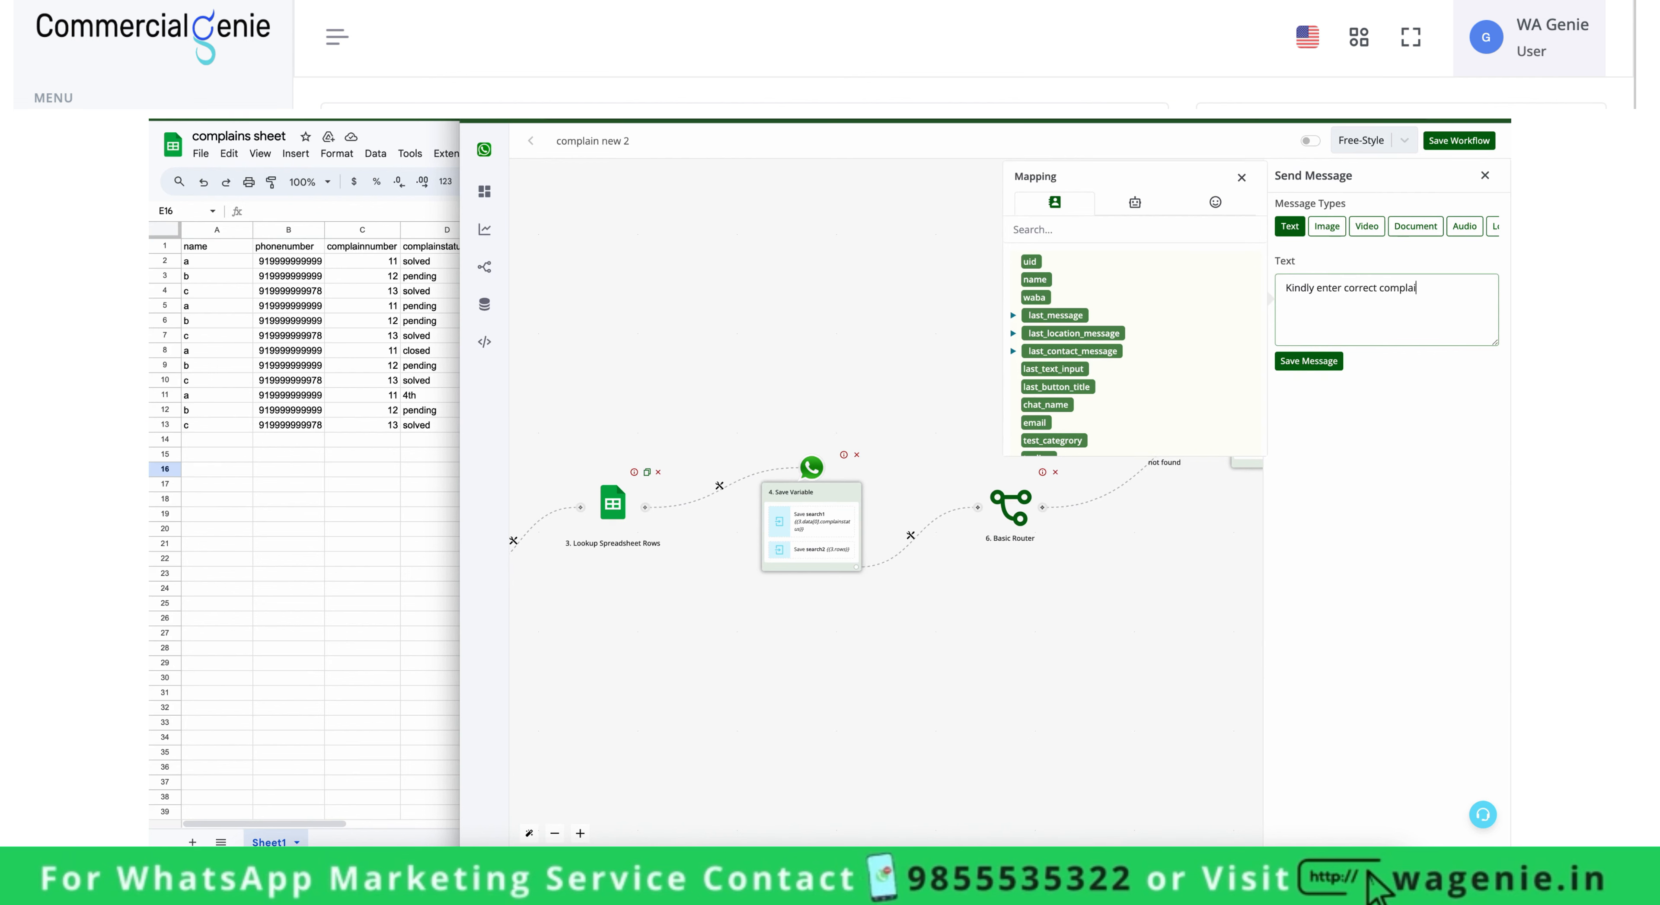
type("n number")
left_click(1321, 360)
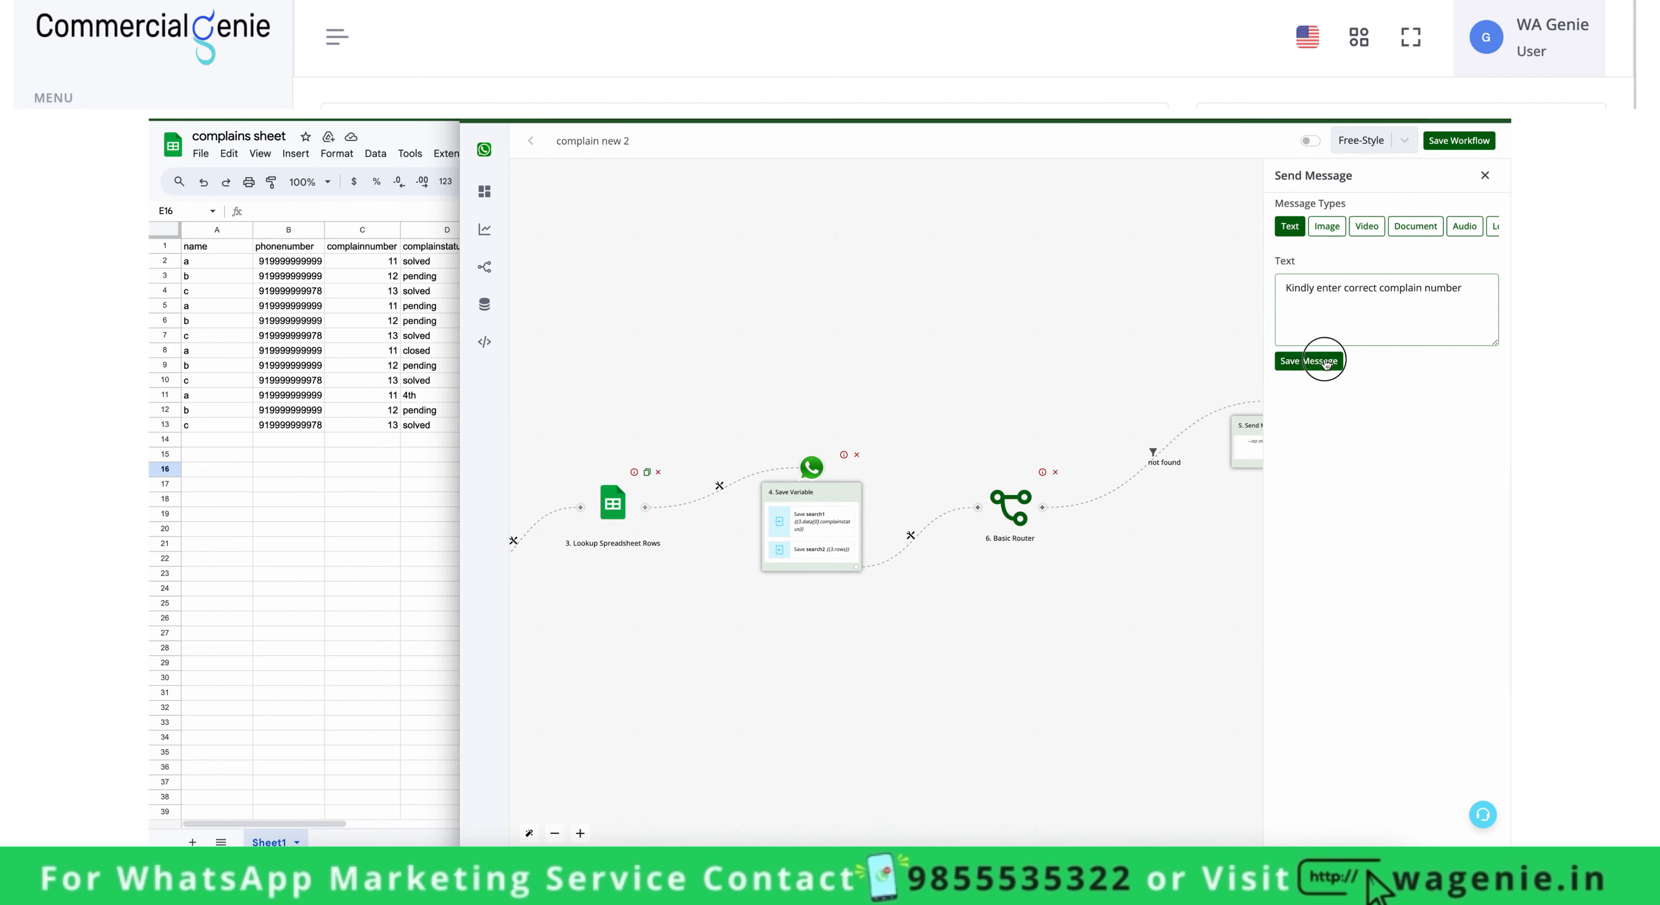
Add a Goto action after the "not found" text message that routes to step 2. Send Question, and save it.
left_click(1325, 465)
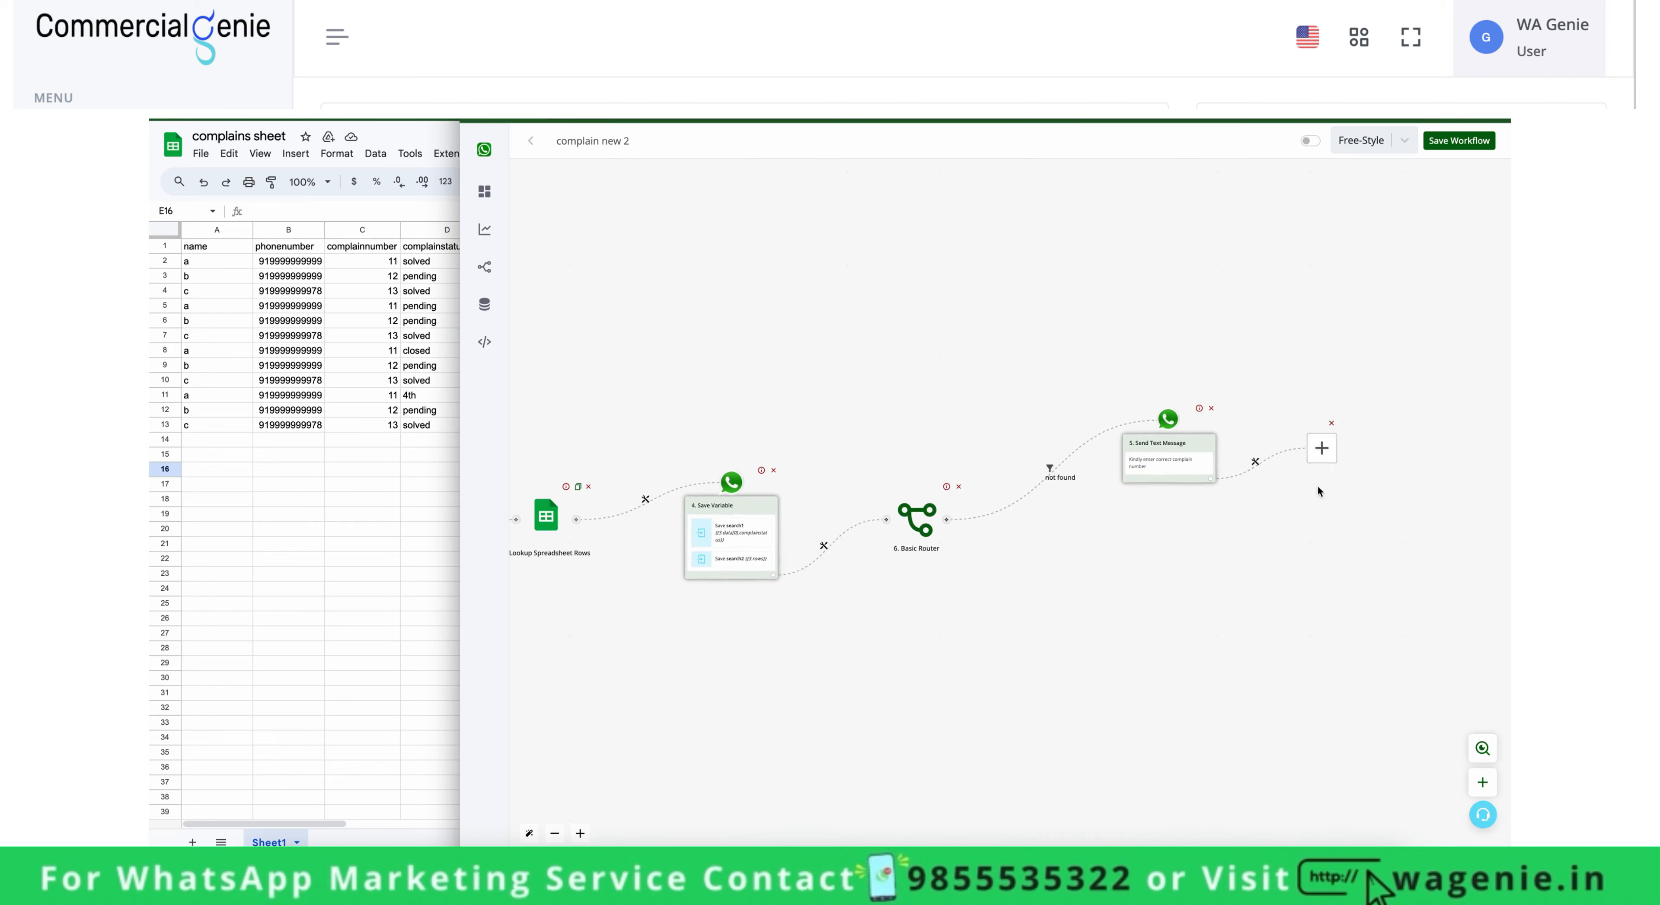
left_click_drag(1479, 549, 1523, 585)
left_click_drag(1072, 709, 1405, 705)
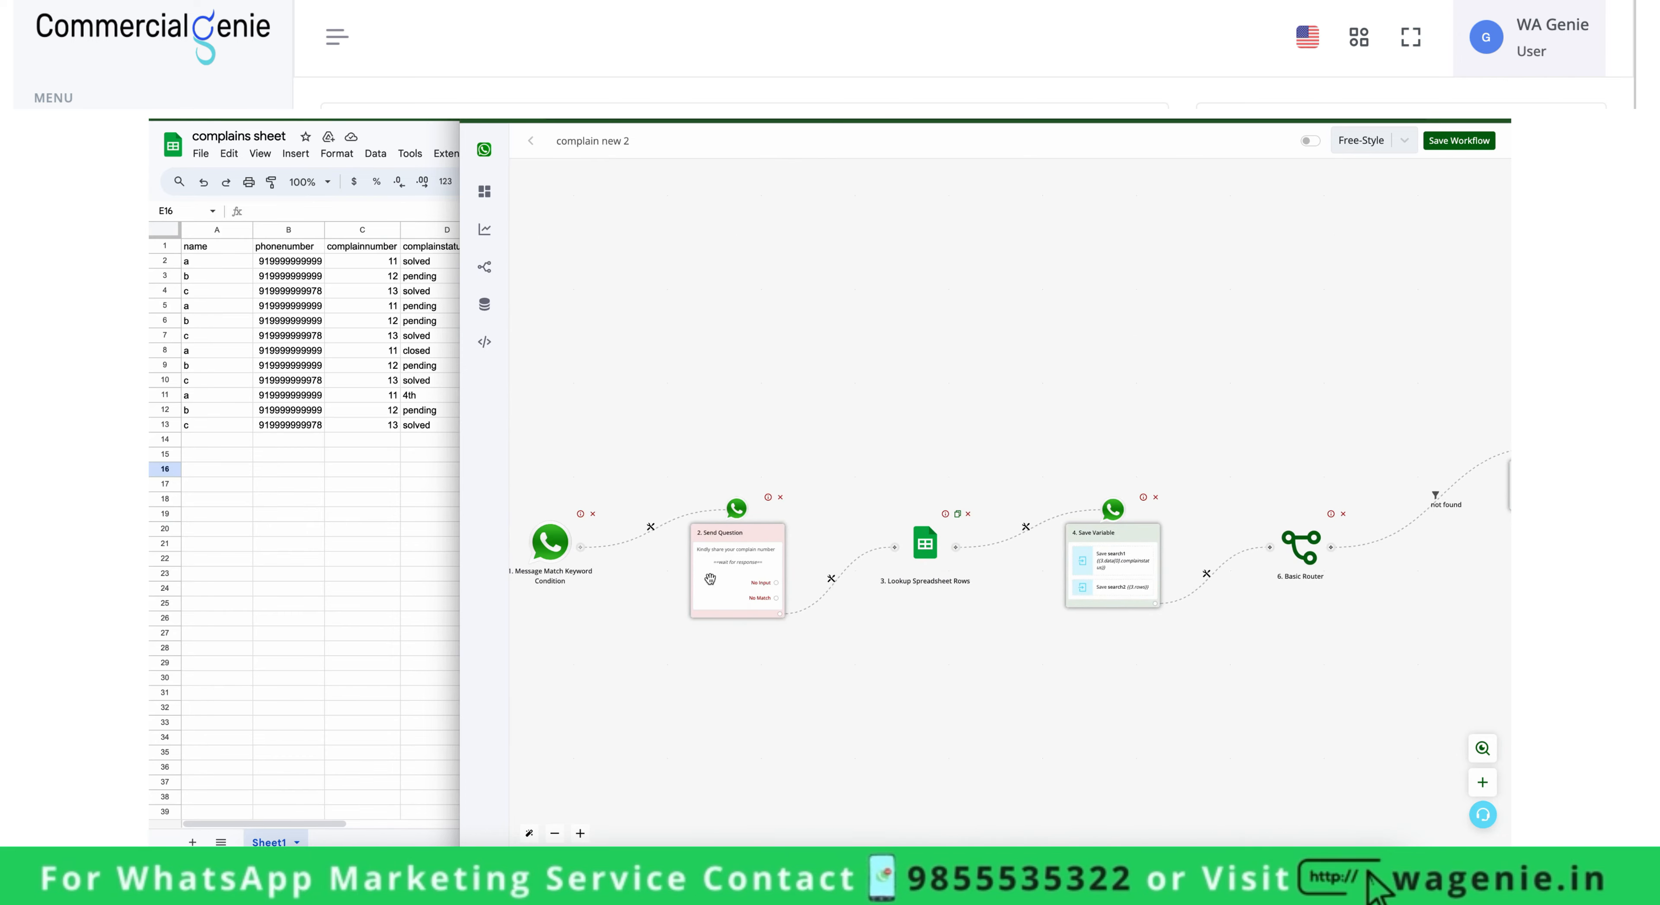
left_click_drag(1093, 693, 614, 667)
left_click(1231, 448)
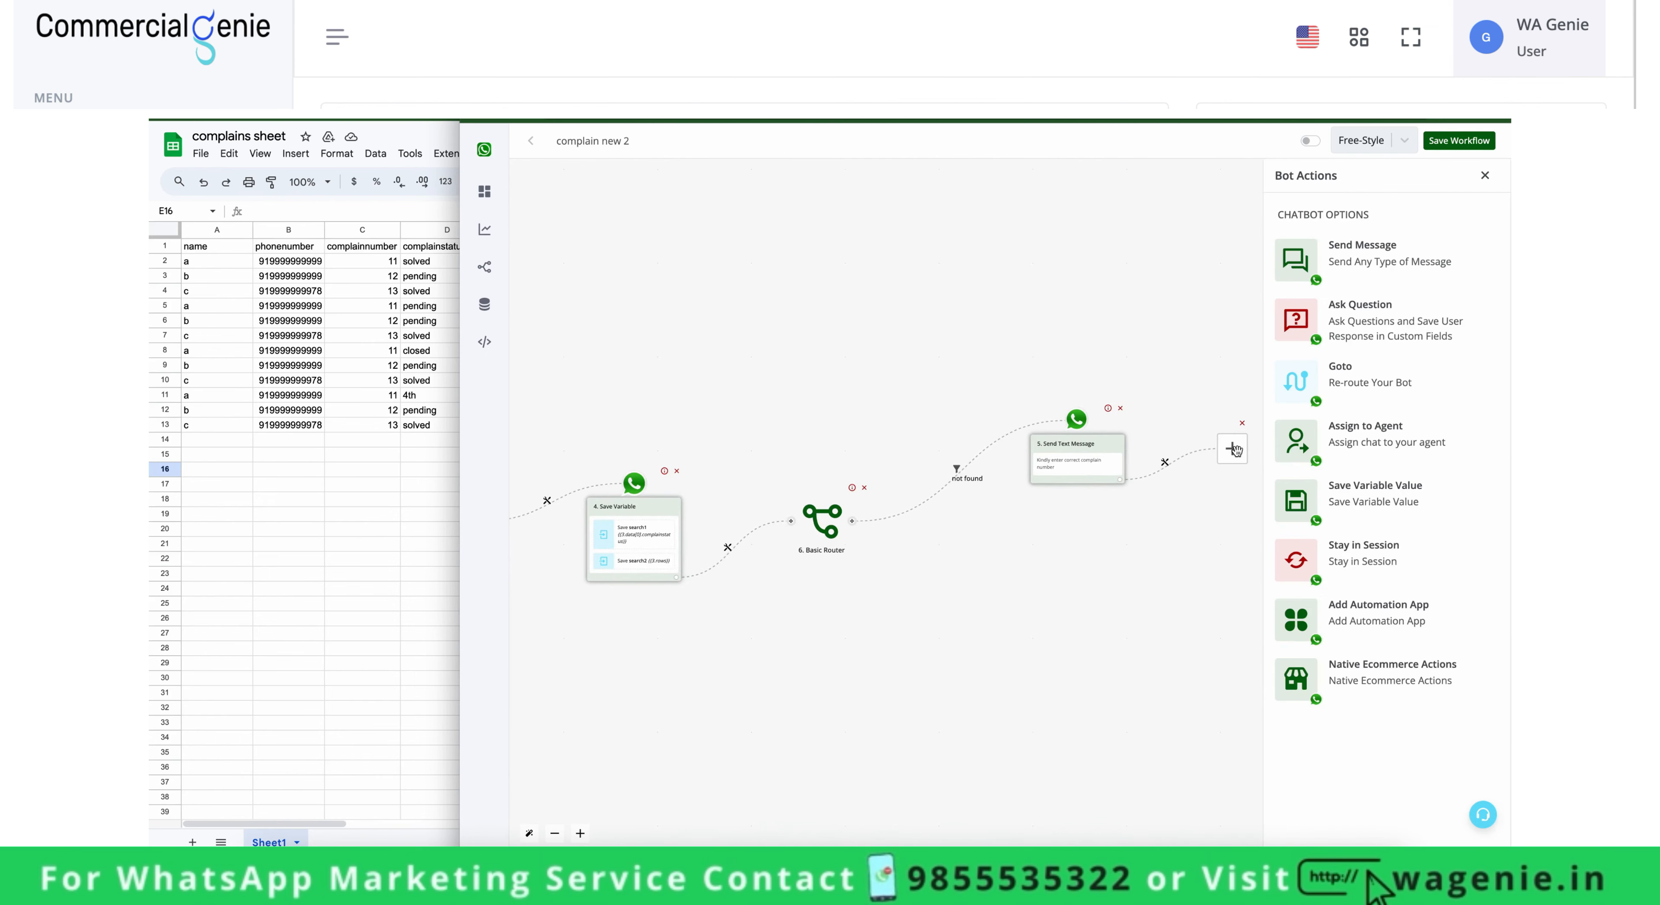
left_click(1367, 371)
left_click(1379, 291)
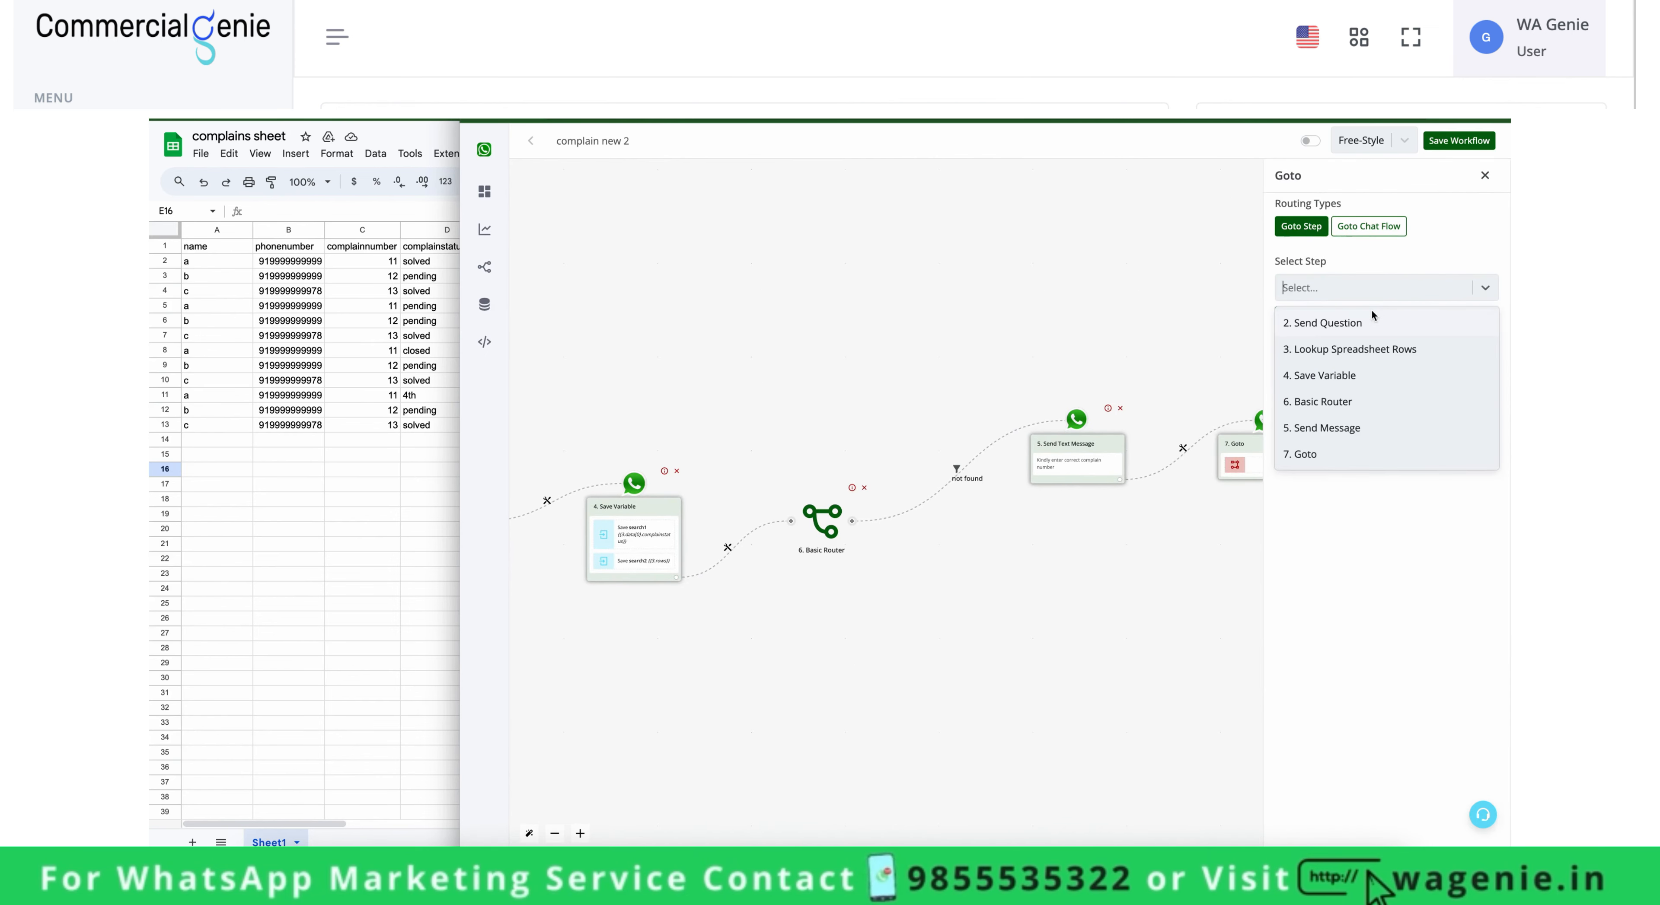
left_click(1366, 322)
left_click(1317, 318)
scroll(1132, 603, "left", 10)
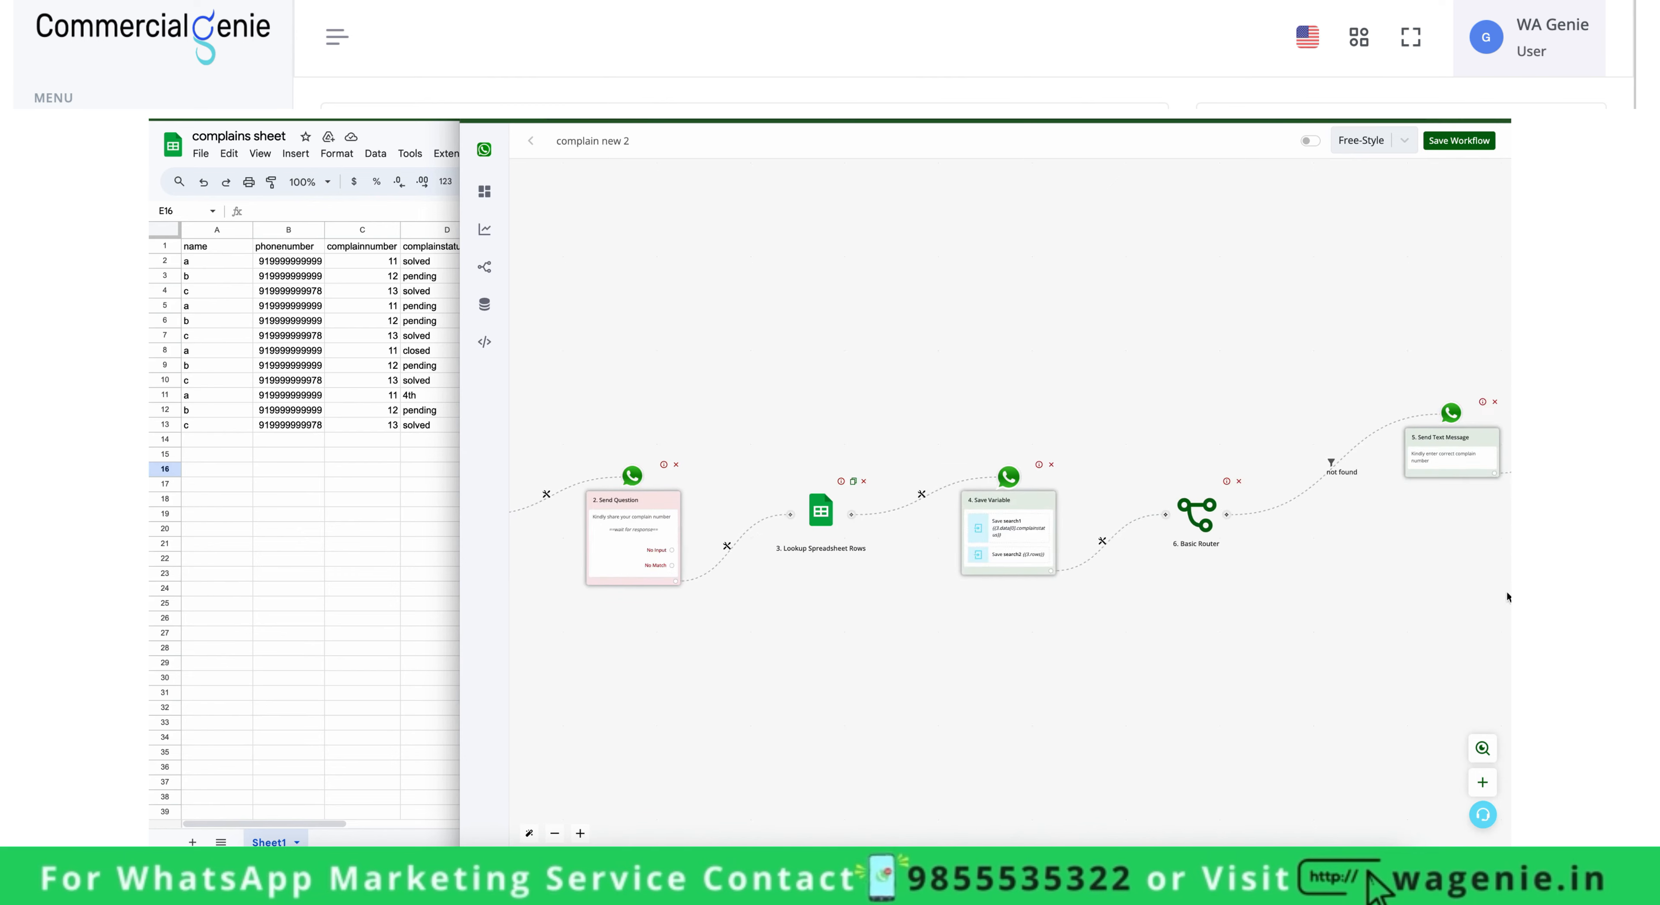
Replace the text of the "not found" branch's message with "Complain number Not Found." and save it.
scroll(1324, 699, "right", 10)
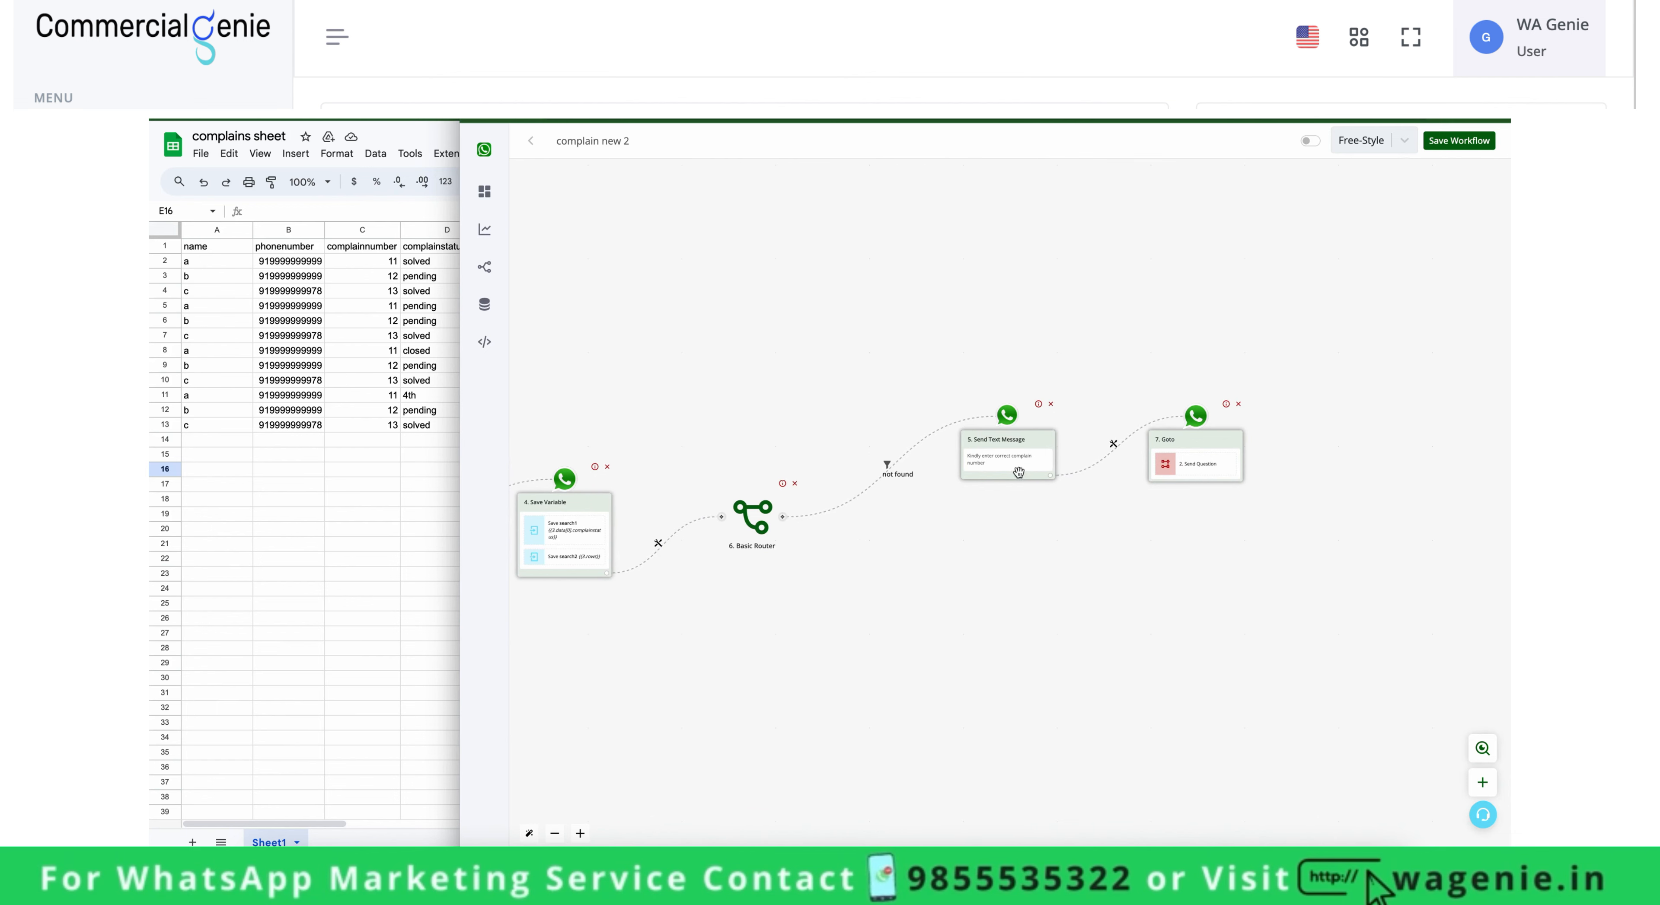
left_click(1007, 459)
key("ctrl+a")
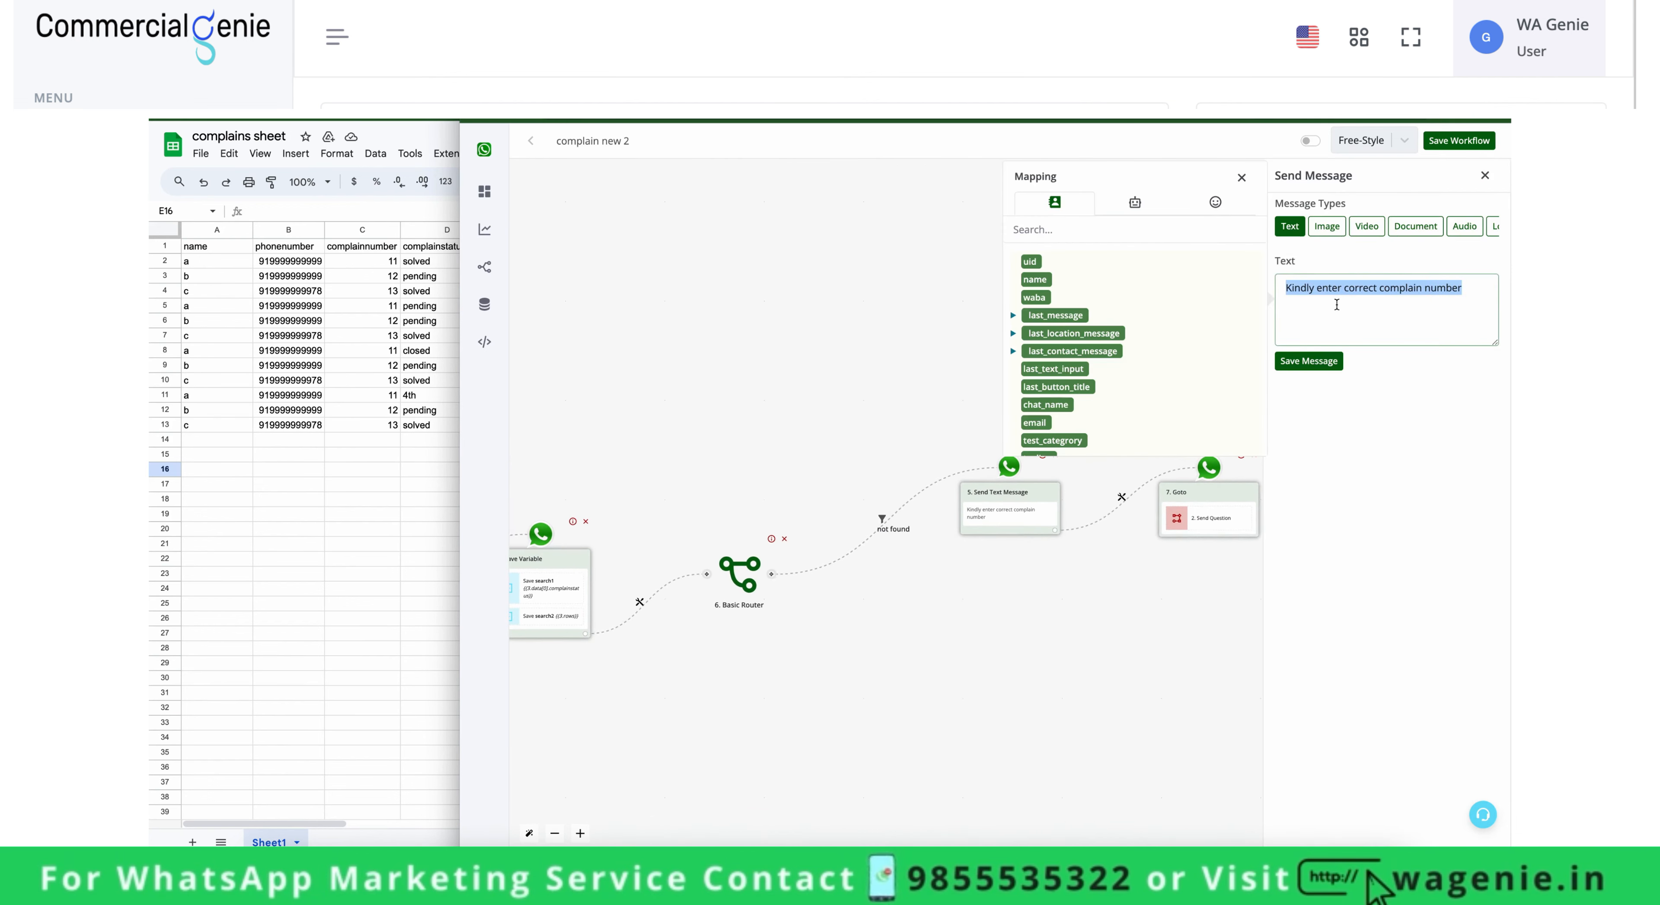
type("C")
key("BackSpace")
type("Complain number Not Found.")
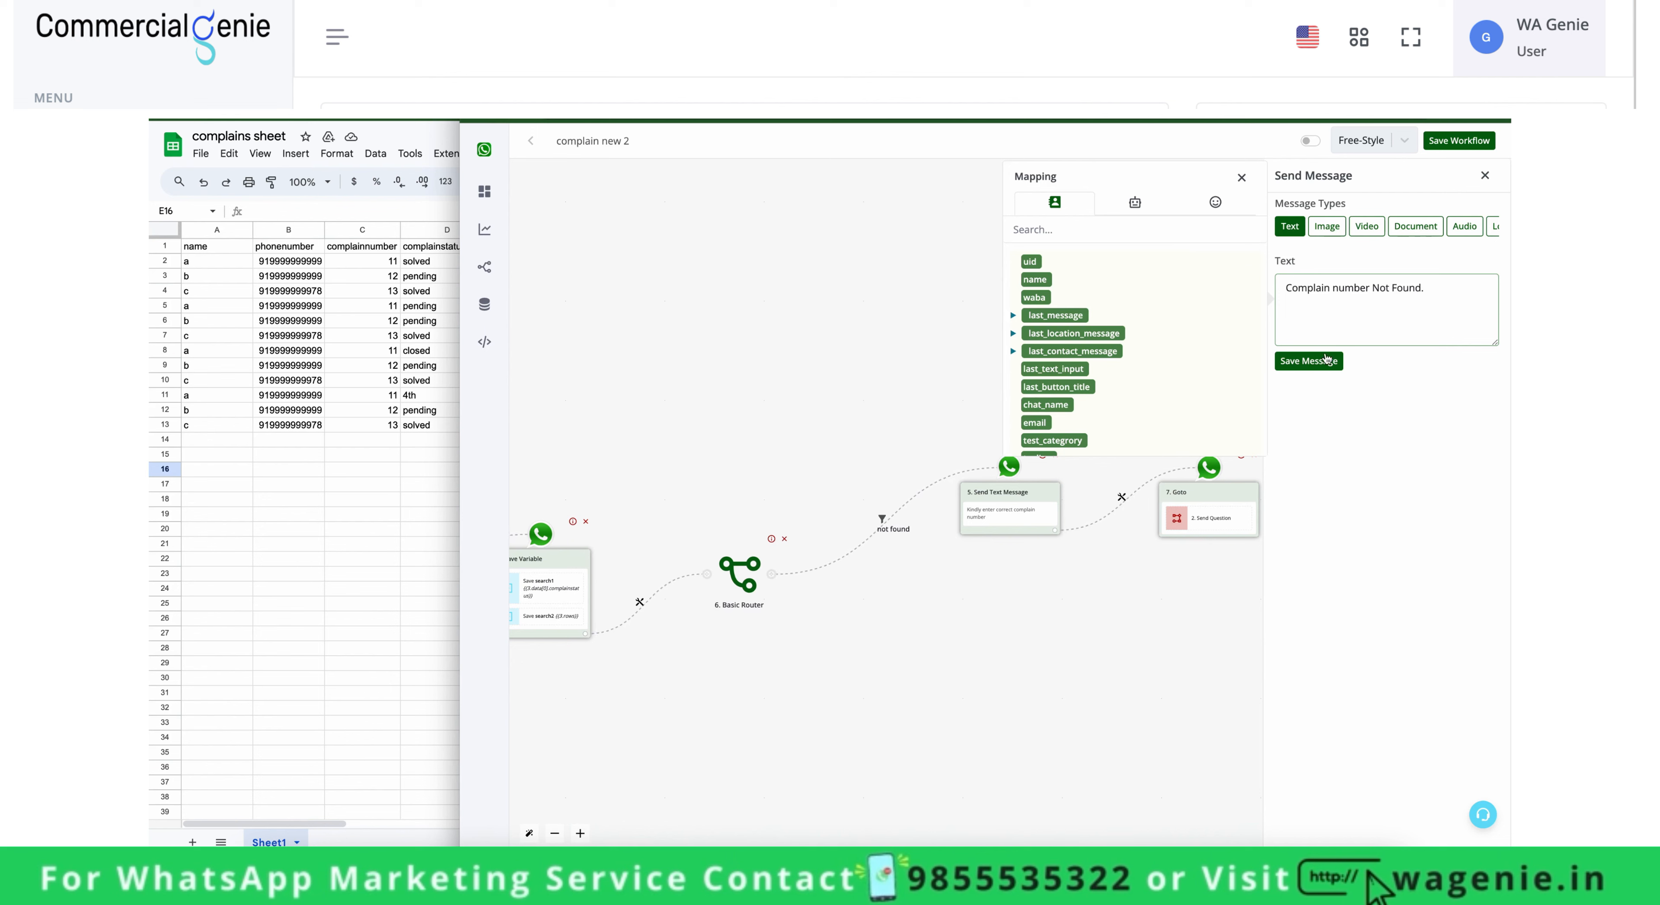
left_click(1326, 359)
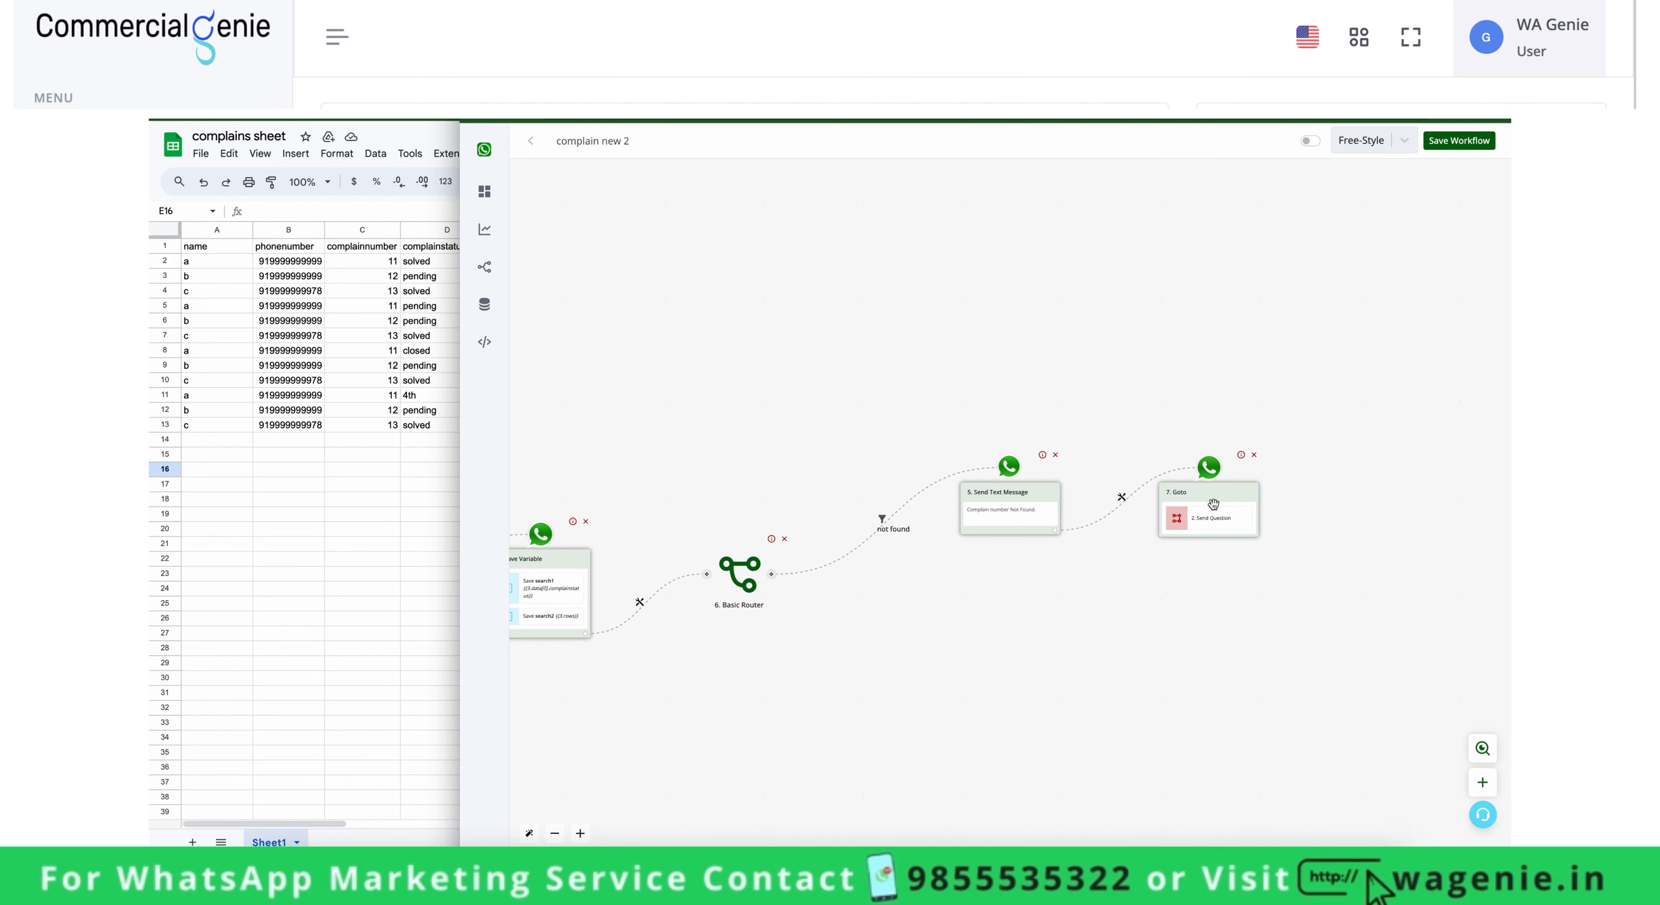
Add a second outgoing branch to the Basic Router and place its empty end below the "not found" branch.
scroll(768, 631, "left", 10)
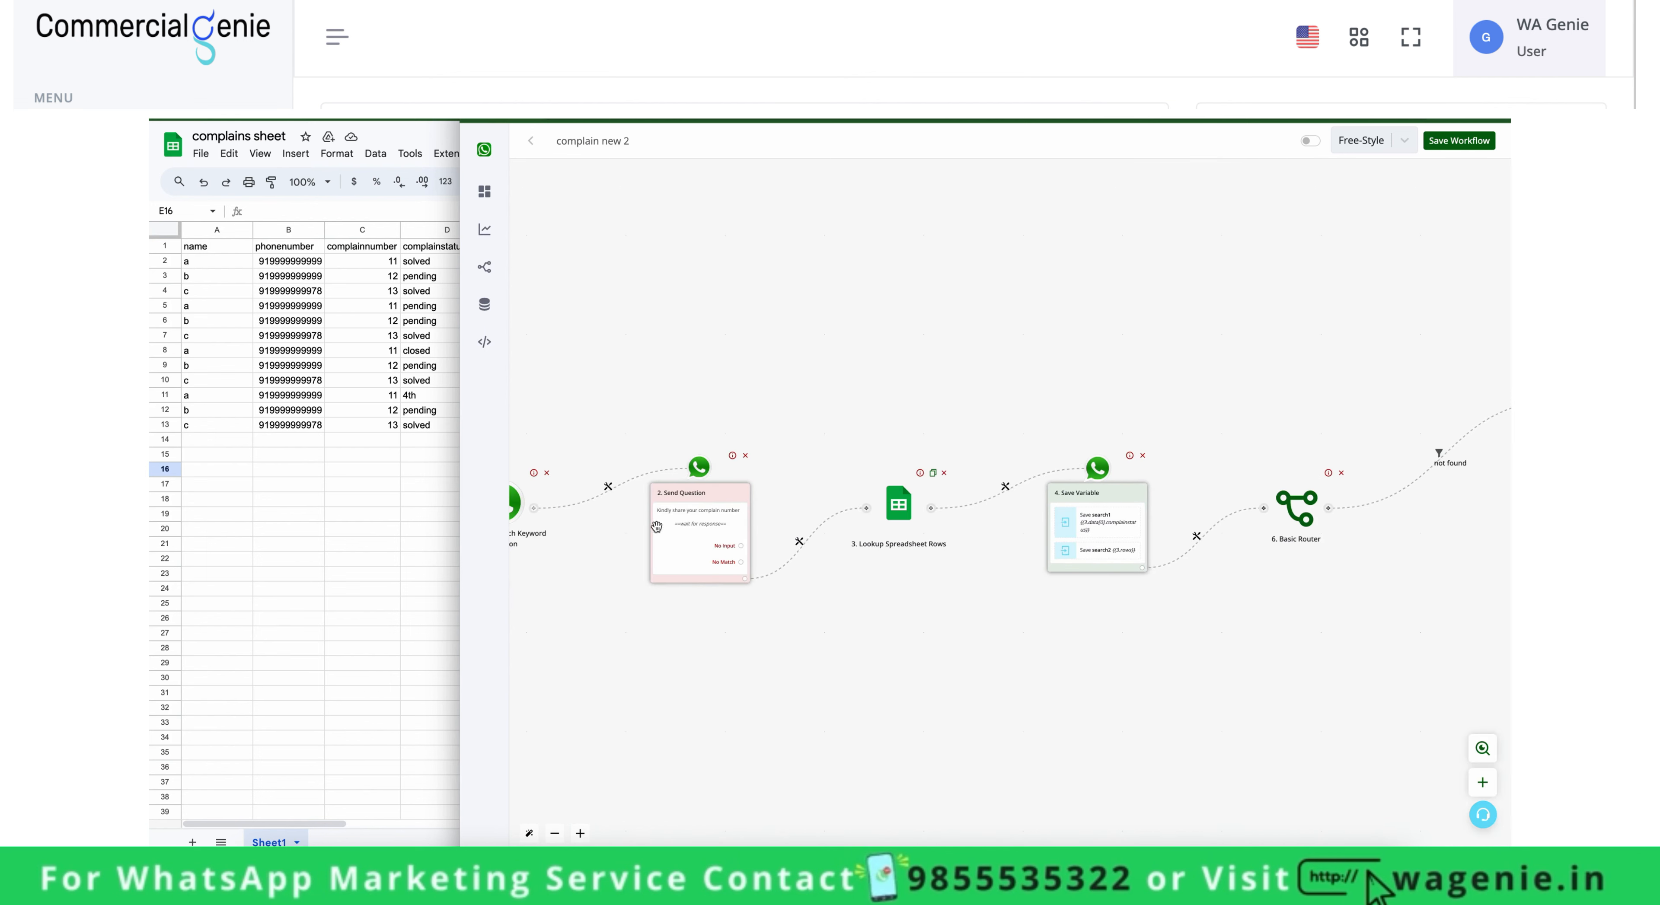
scroll(1402, 591, "right", 5)
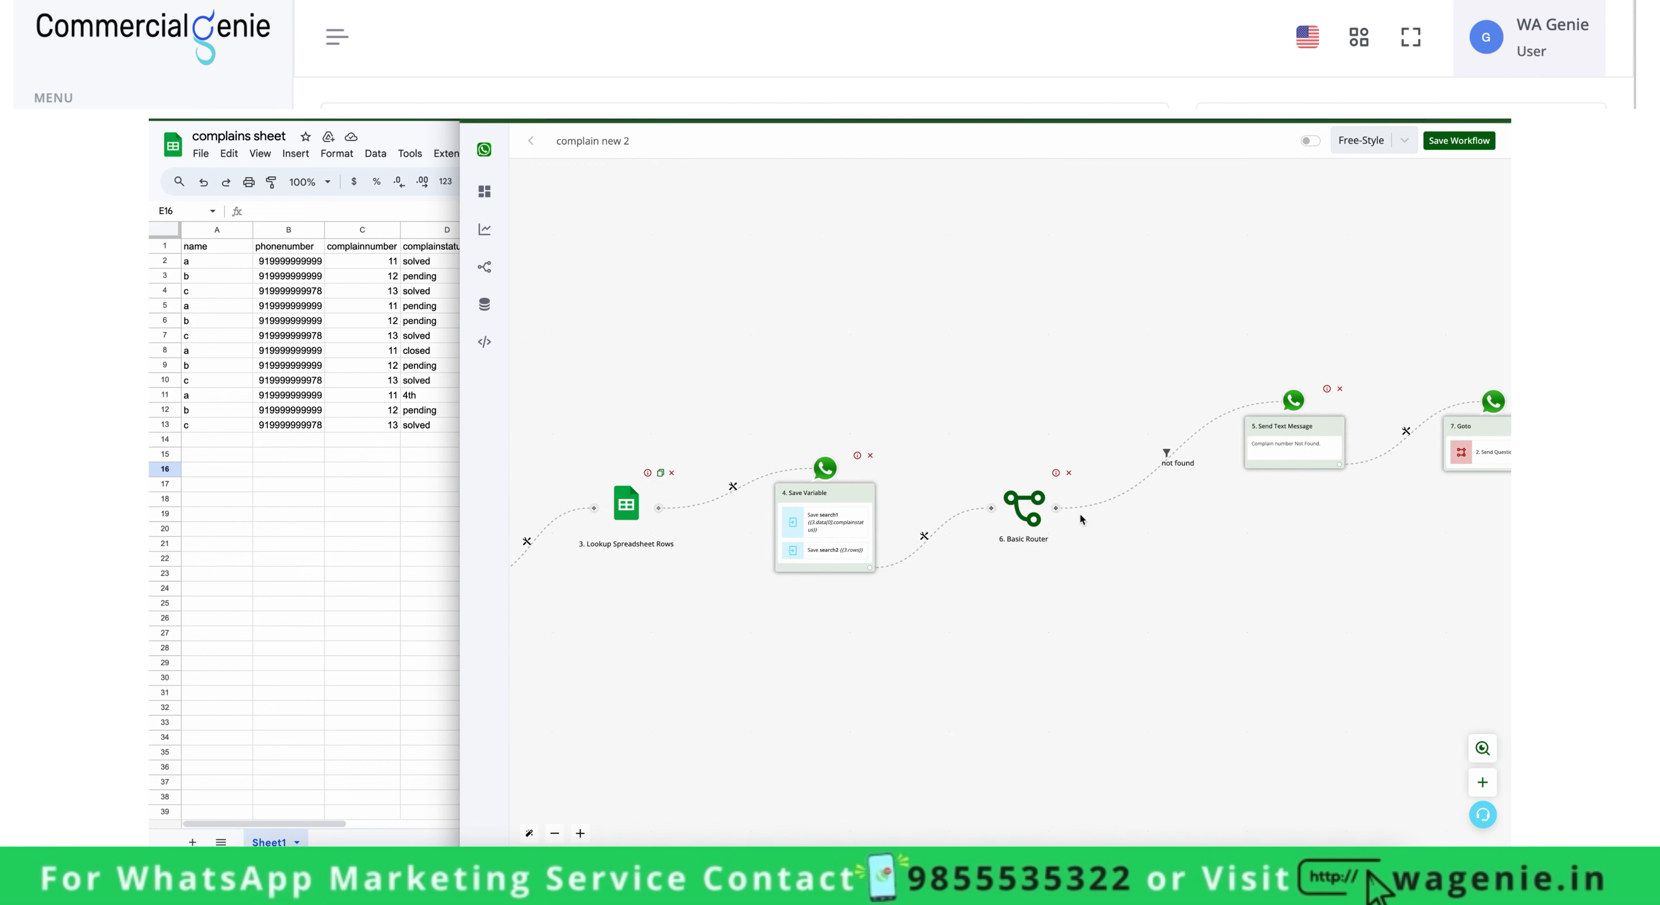
left_click(1059, 509)
scroll(1110, 518, "right", 4)
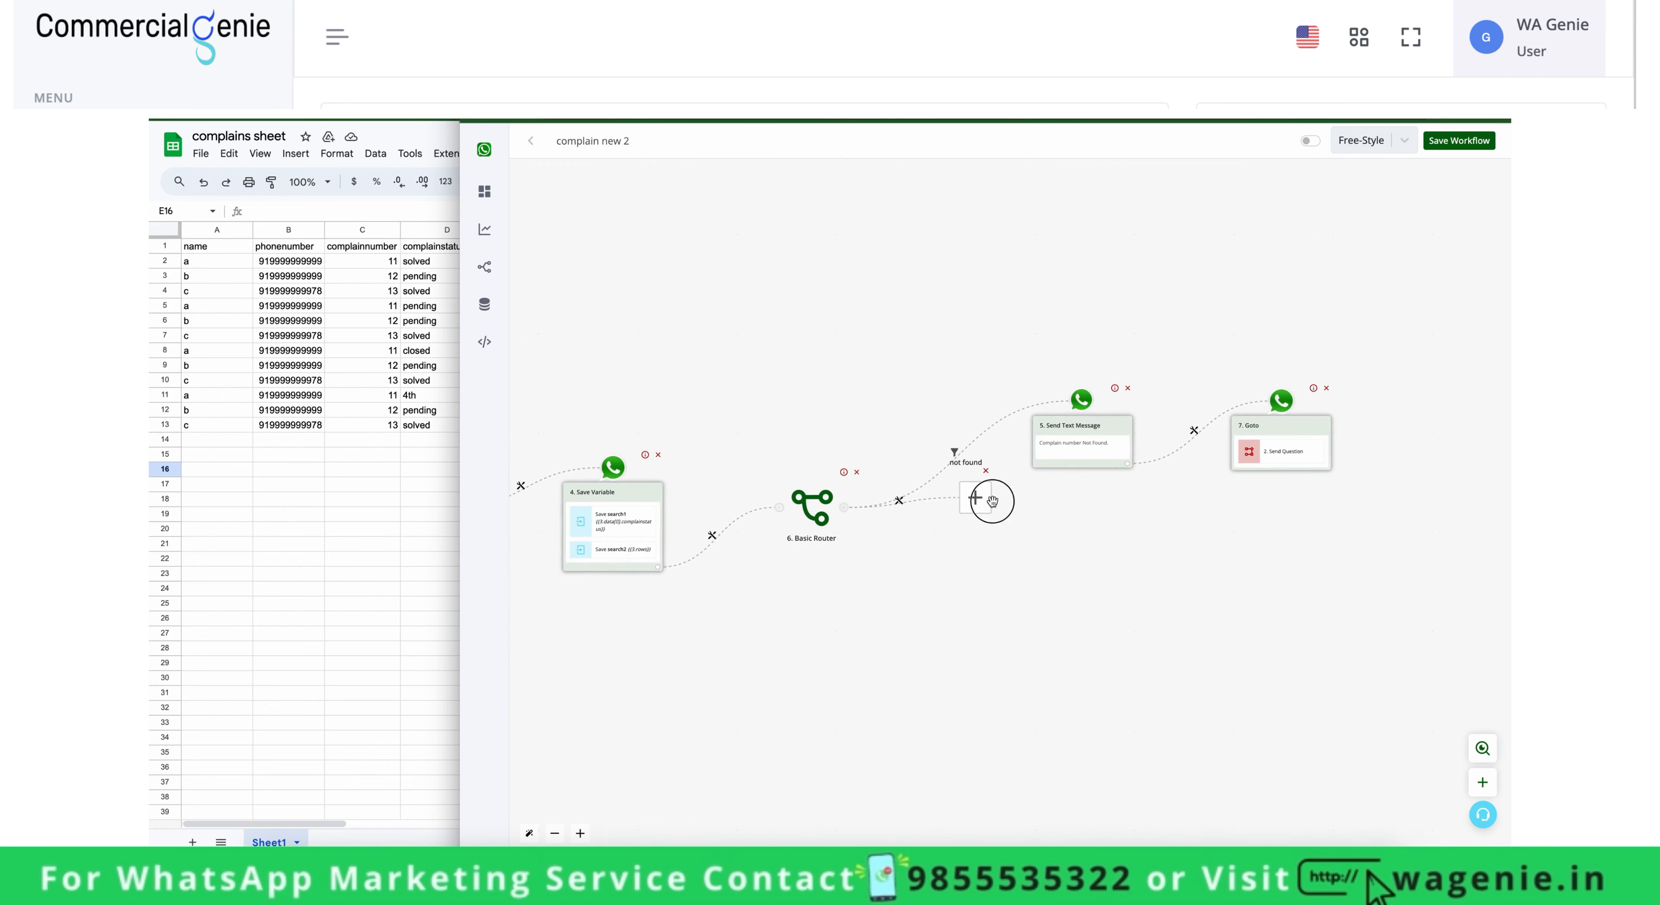
left_click_drag(989, 501, 1116, 634)
Open the conditions for the router's lower branch, label it "found", and add a first condition.
left_click(961, 567)
left_click(989, 579)
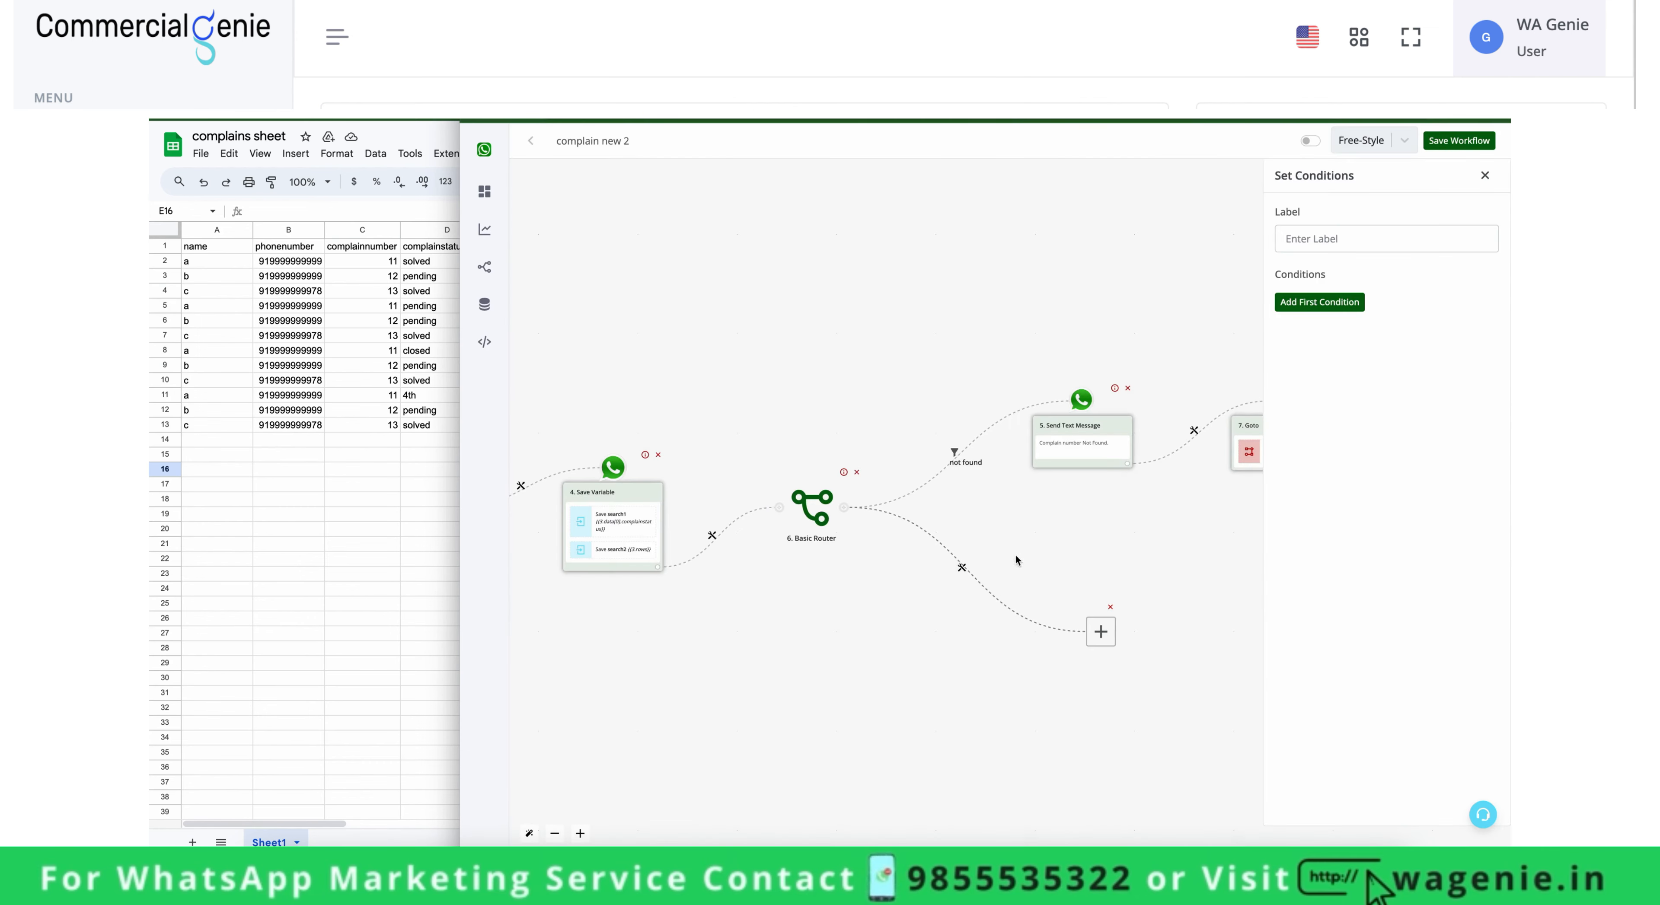
left_click(1345, 254)
type("found")
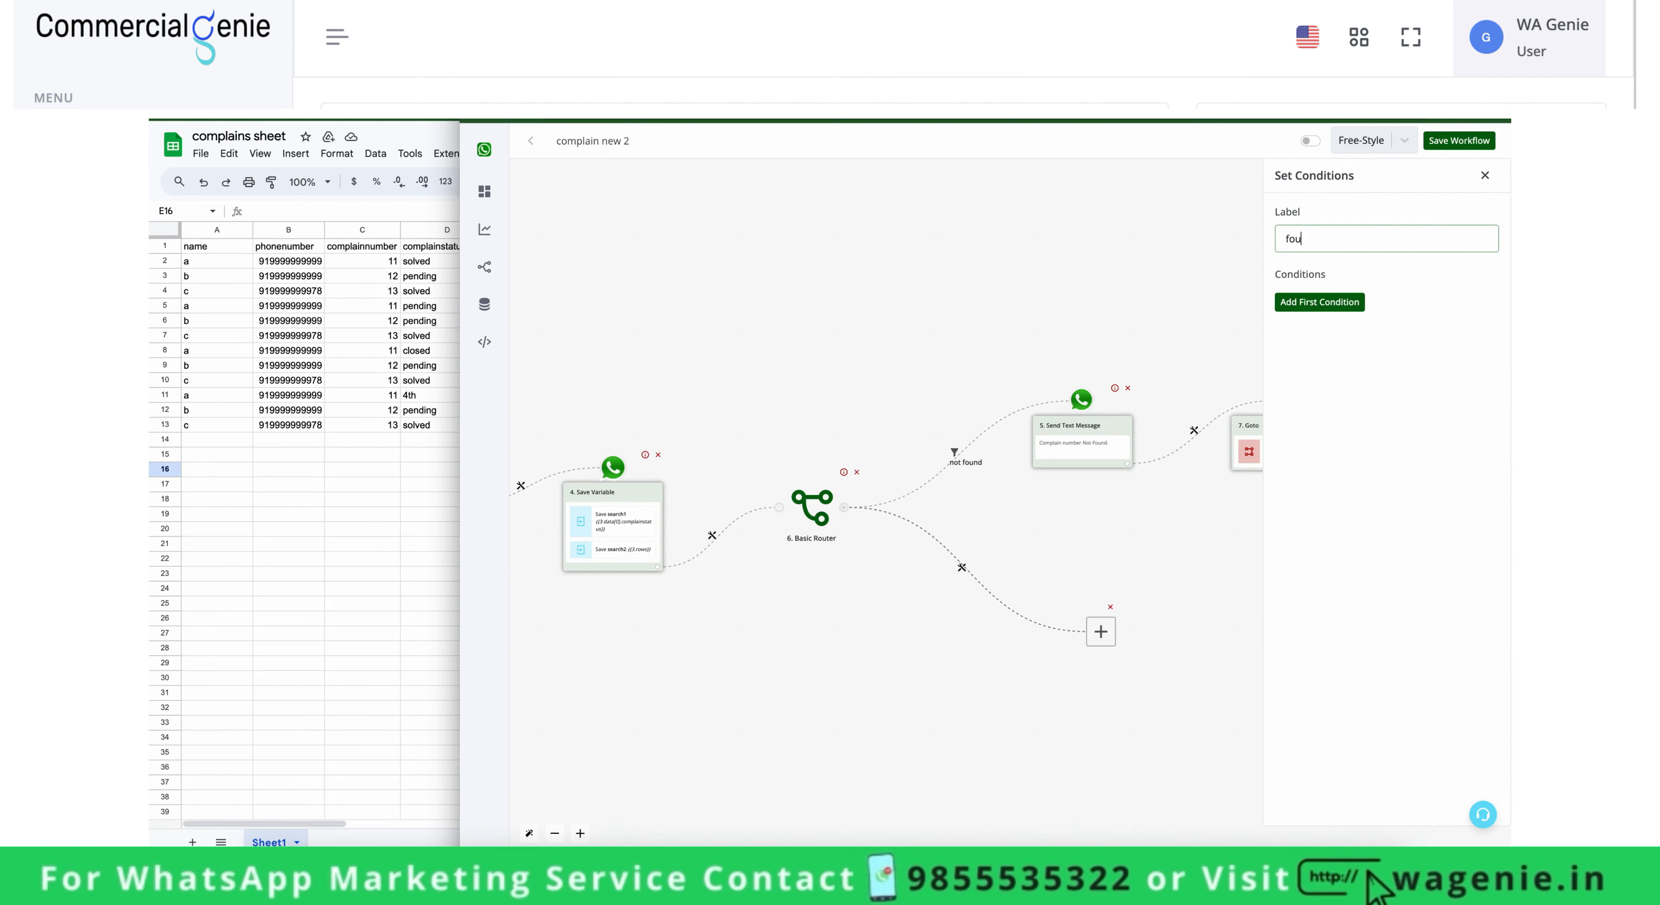
left_click(1334, 300)
Map the search2 bot field as the input of the "found" condition, keeping only a single {{BTF.search2}} entry.
left_click(1340, 313)
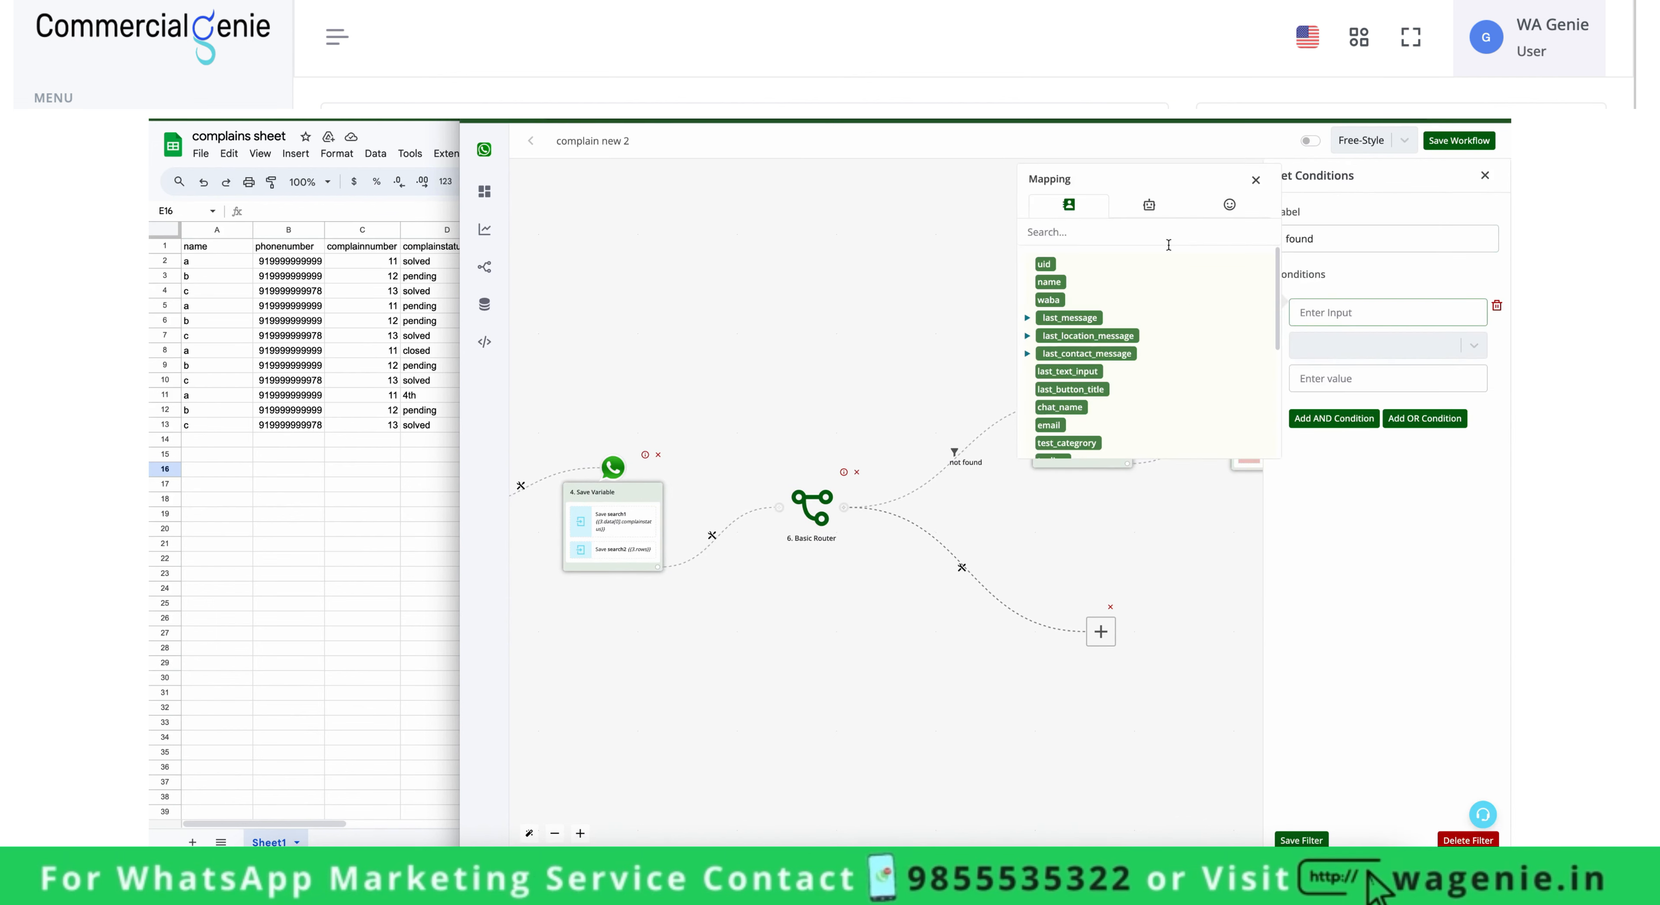
left_click(1151, 205)
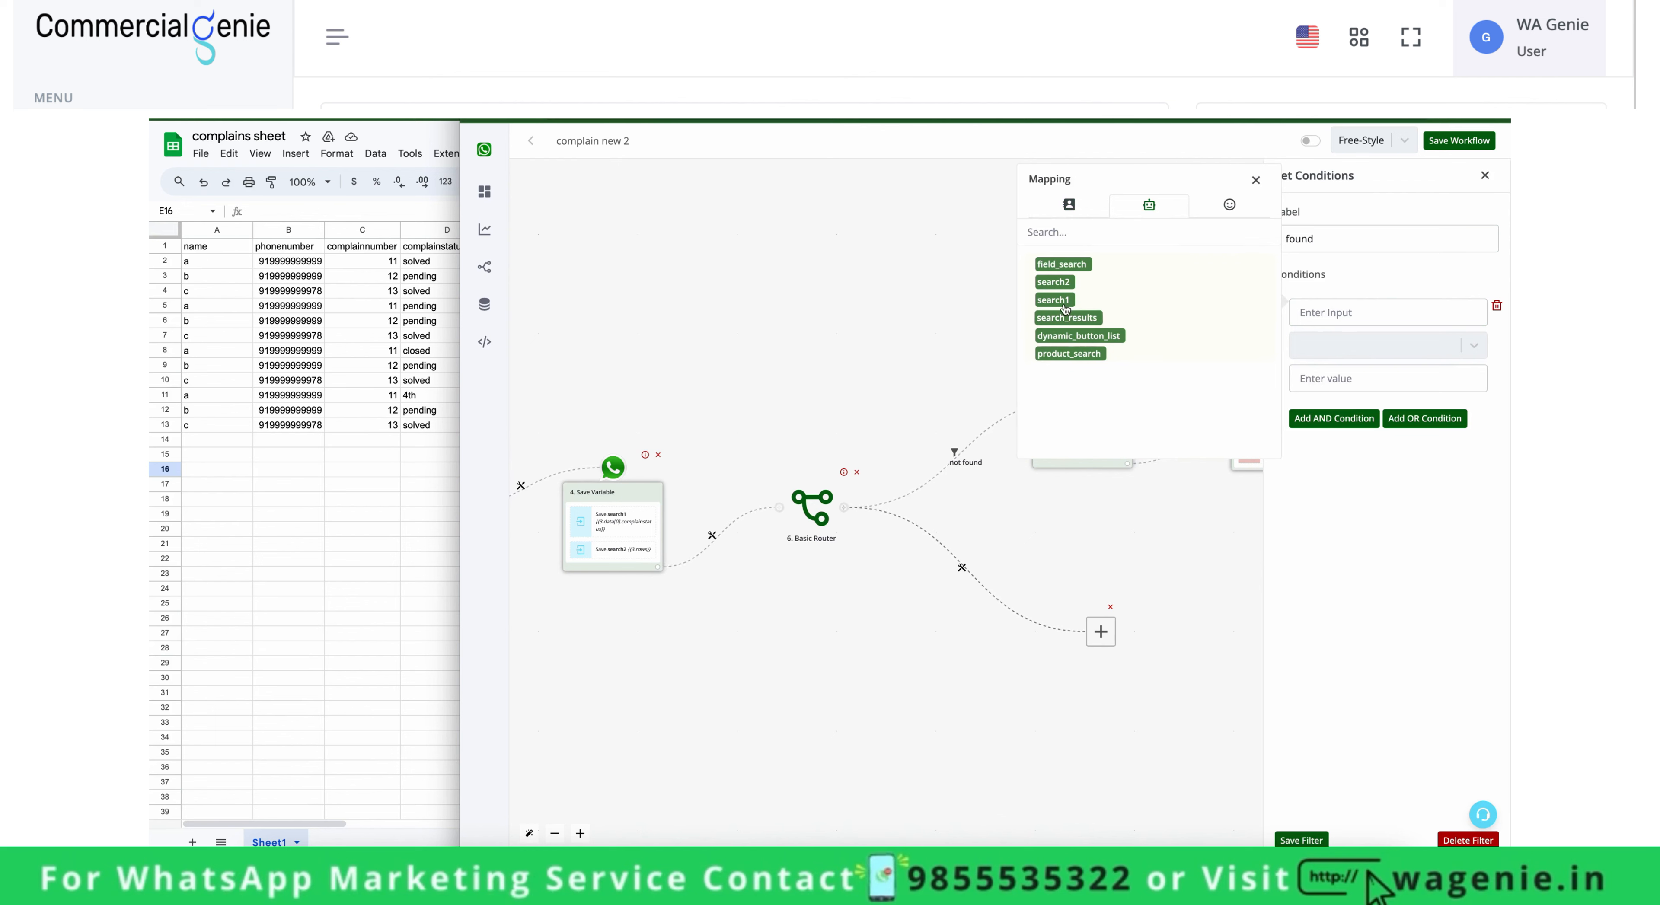
left_click(1062, 284)
left_click(1057, 285)
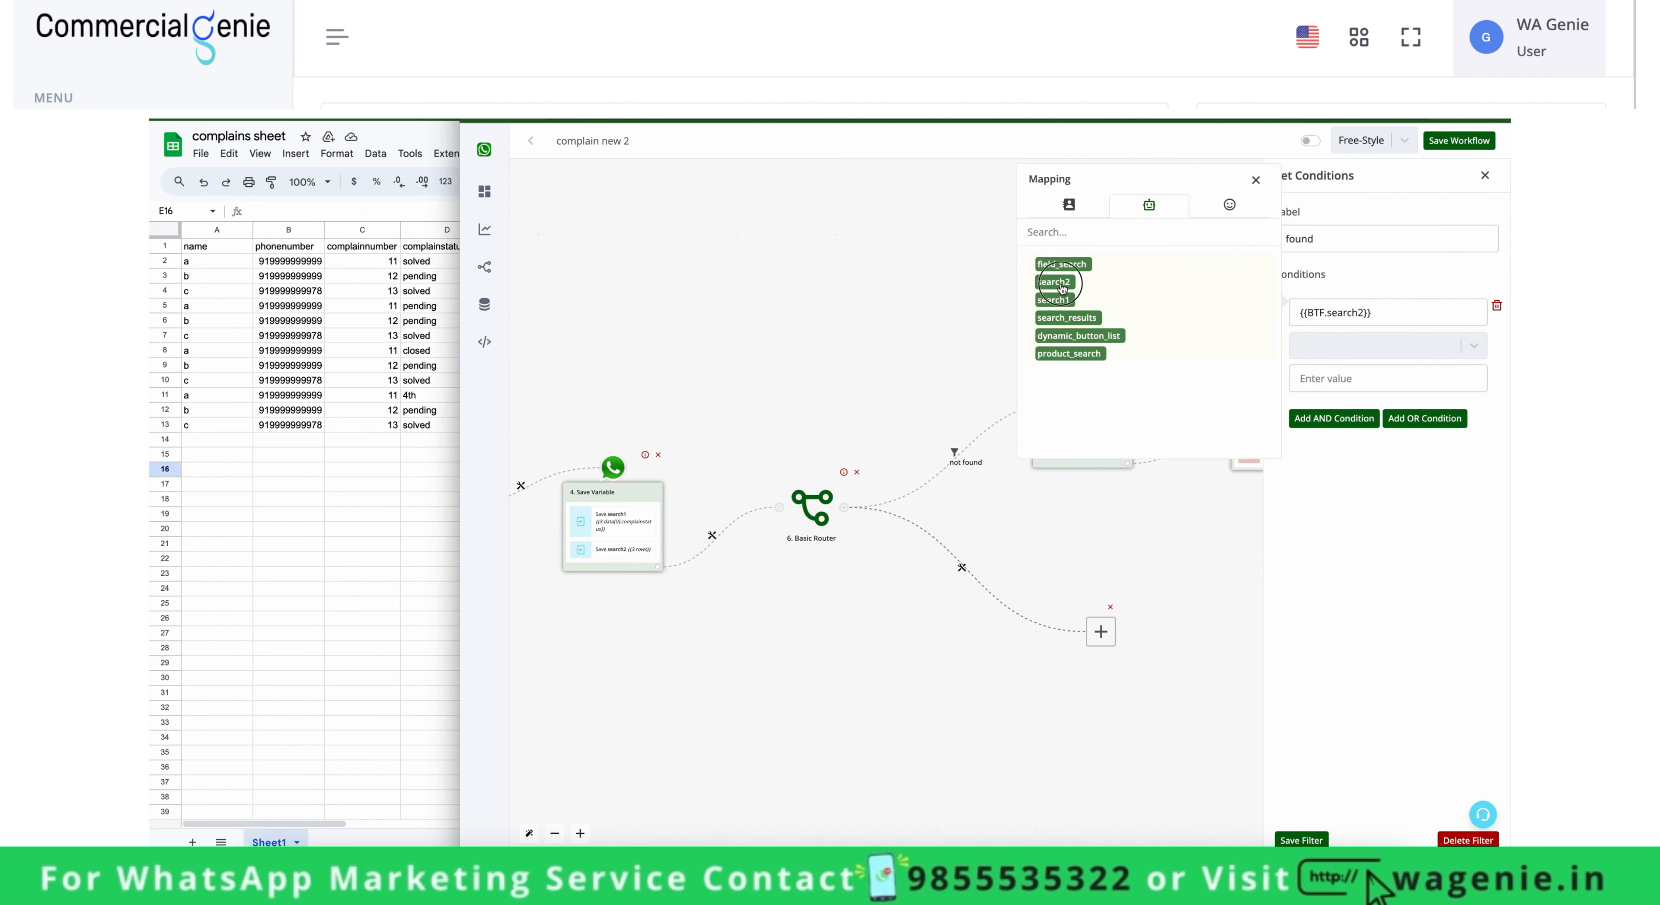
left_click_drag(1369, 312, 1492, 312)
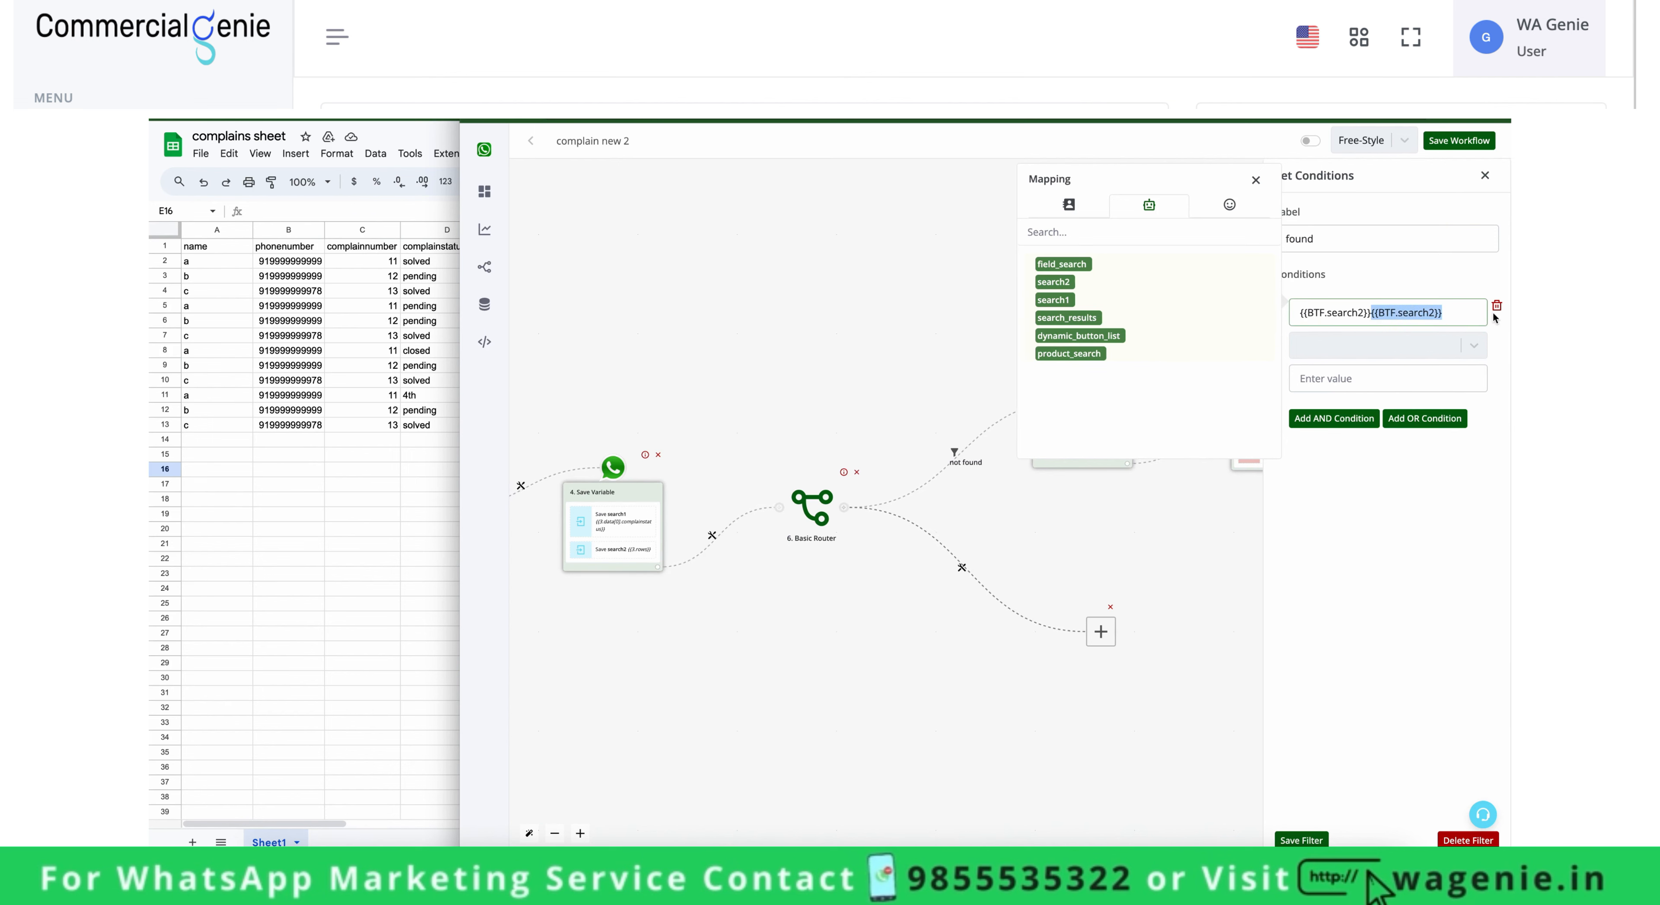
key("BackSpace")
Set the "found" condition's operator to the numeric "Not Equals to" with value 0, and save the filter.
left_click(1370, 344)
scroll(1340, 464, "down", 4)
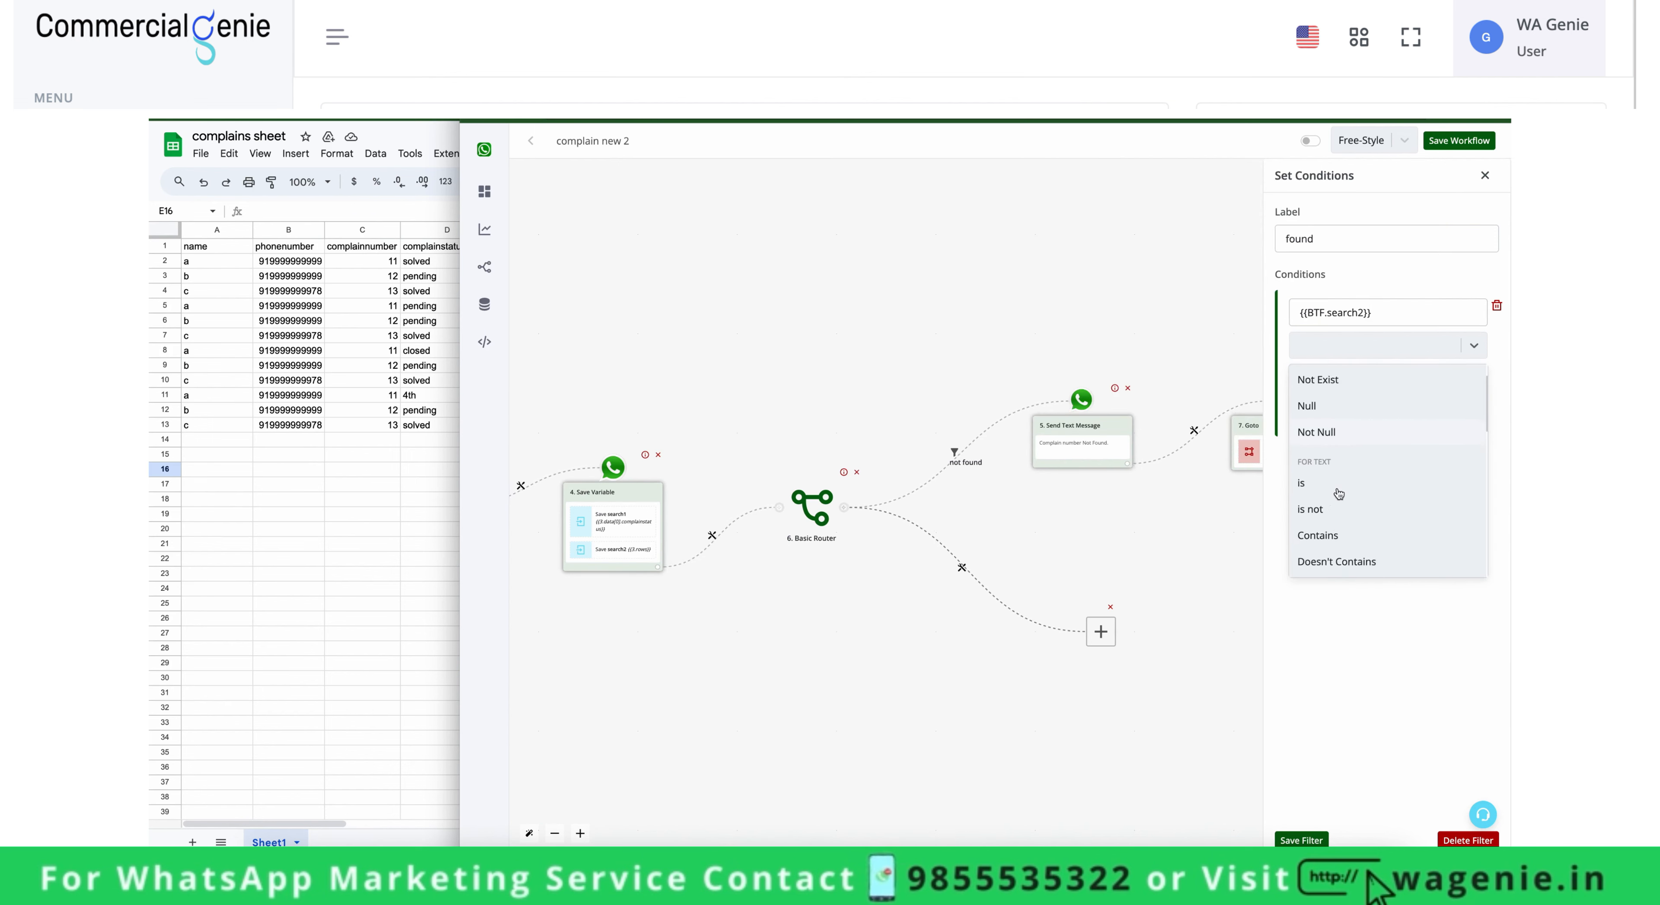
scroll(1339, 464, "down", 6)
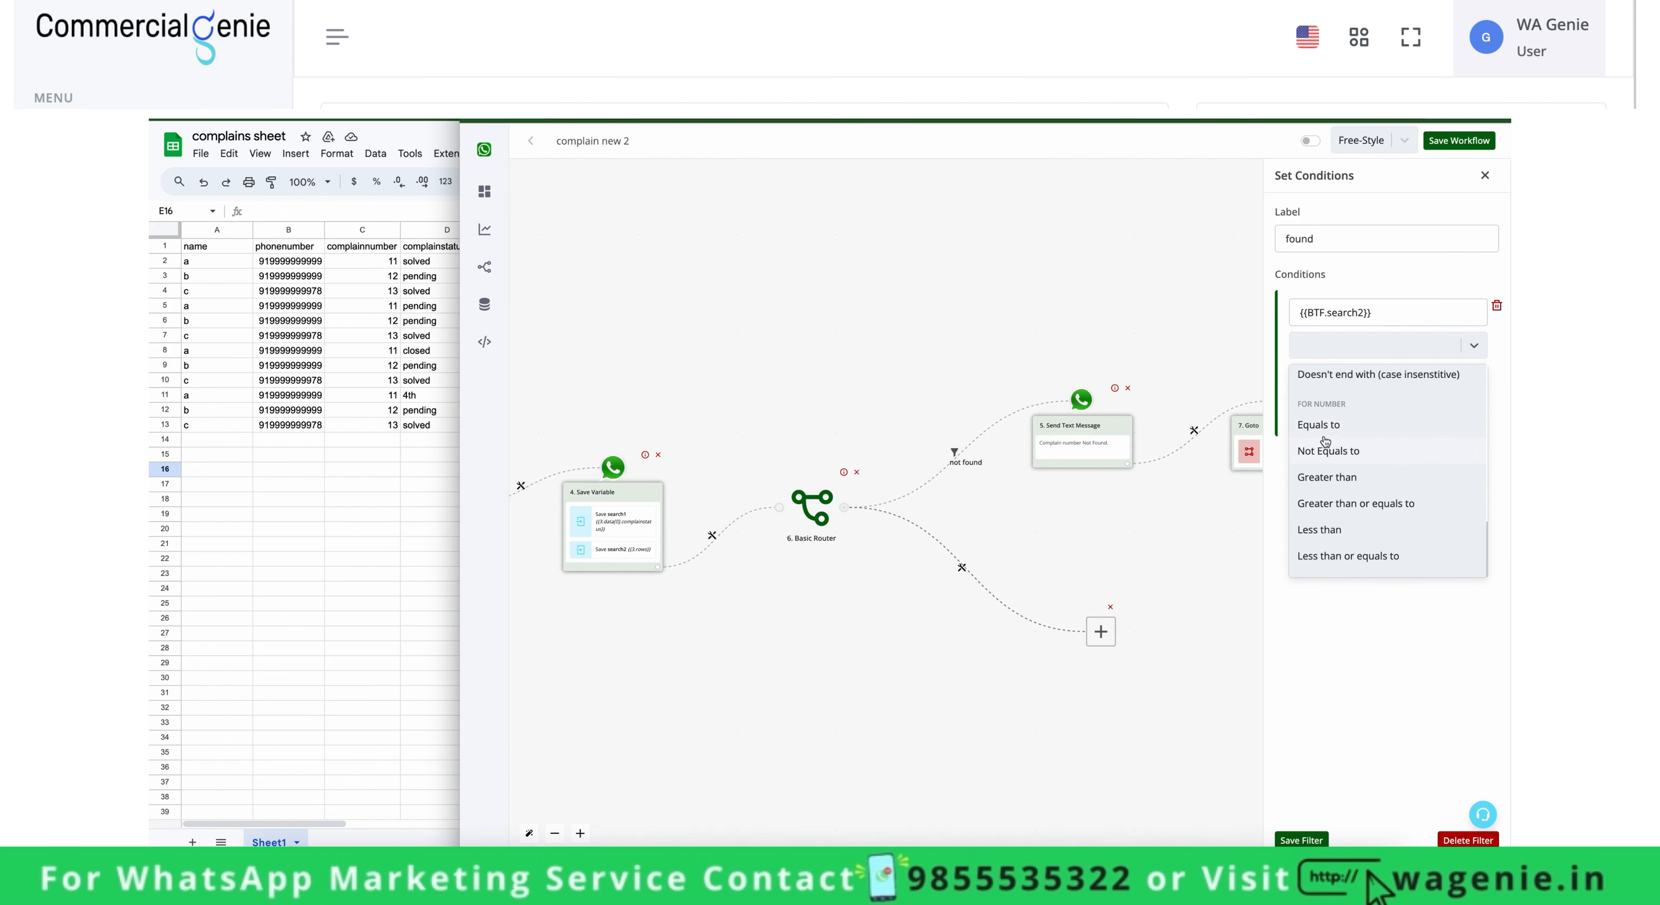
left_click(1329, 452)
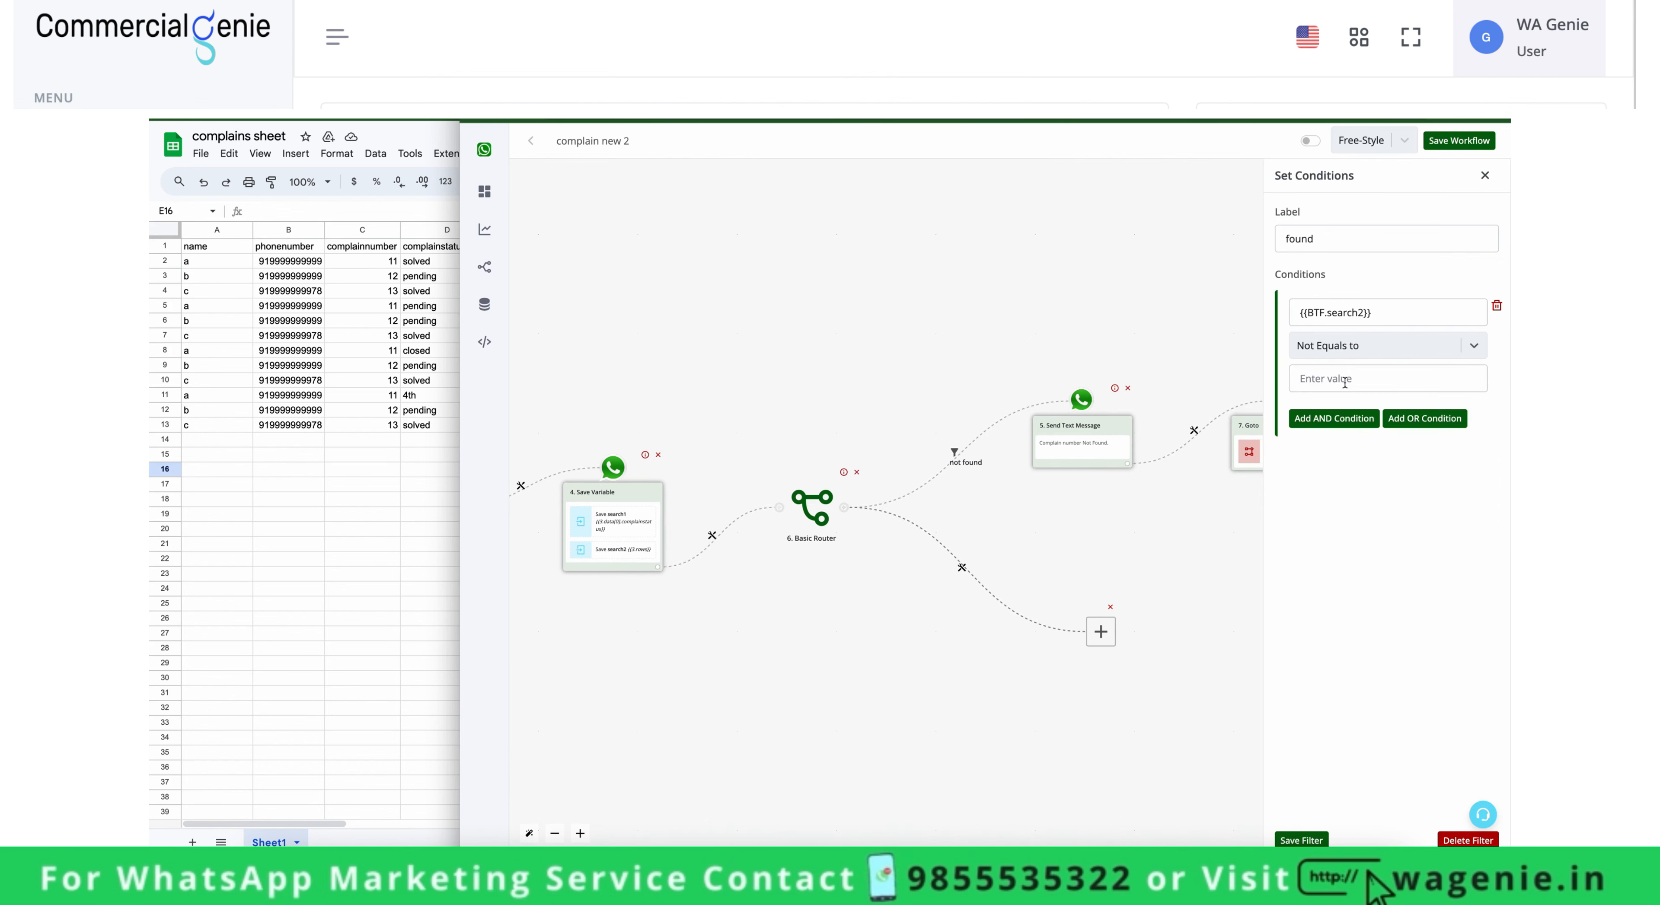
left_click(1345, 380)
type("0")
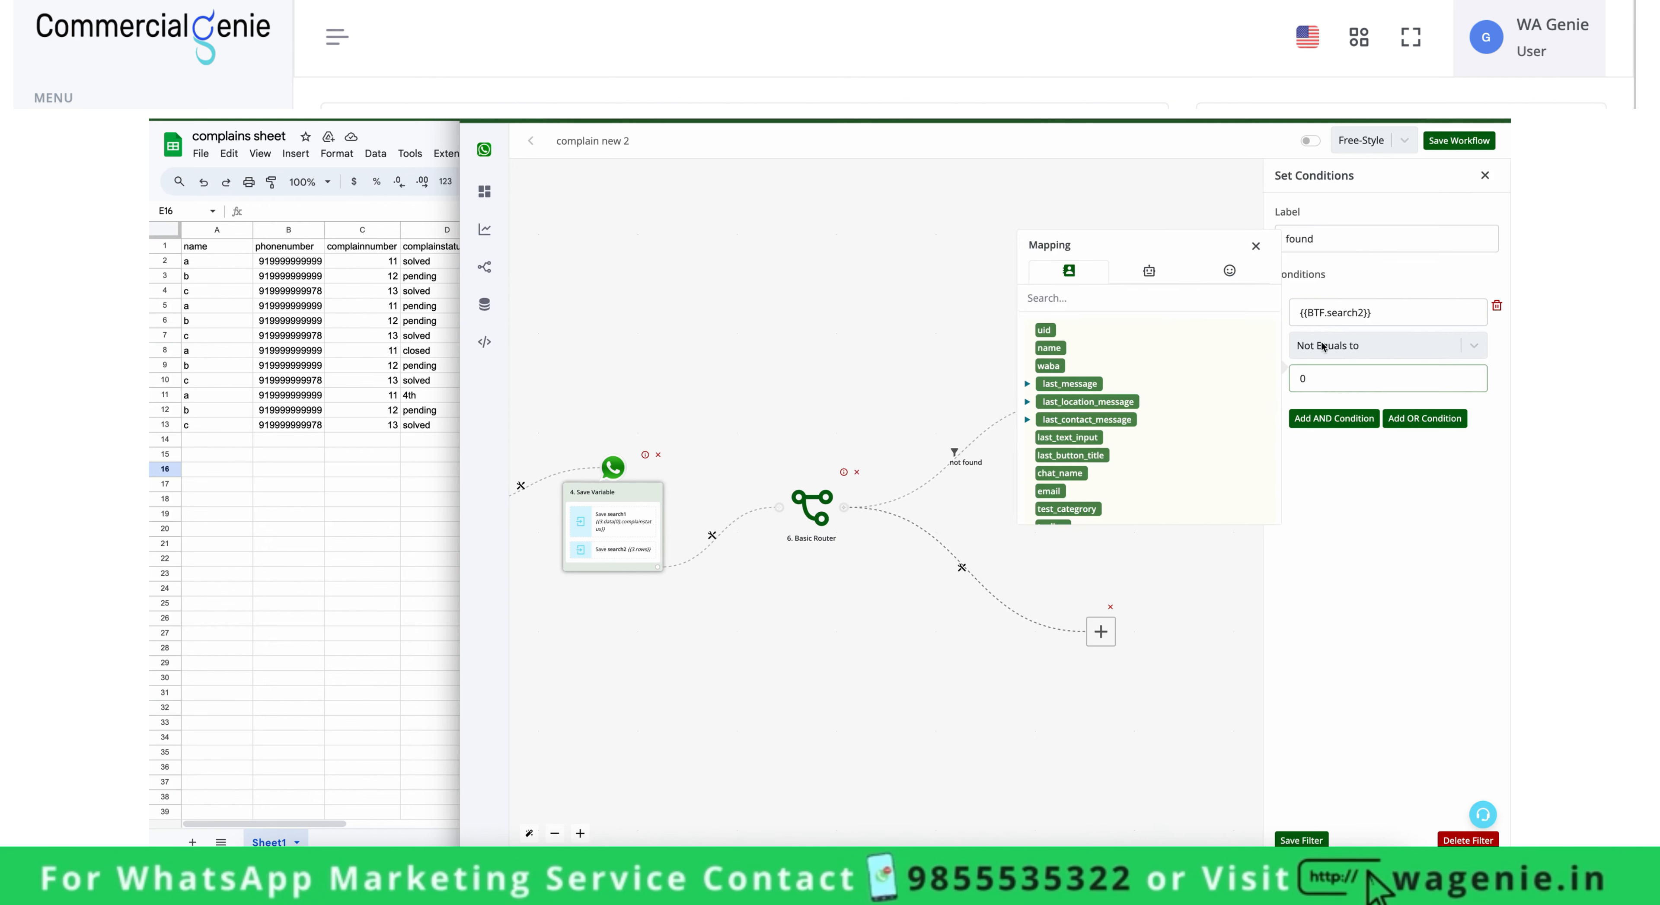
left_click(1302, 841)
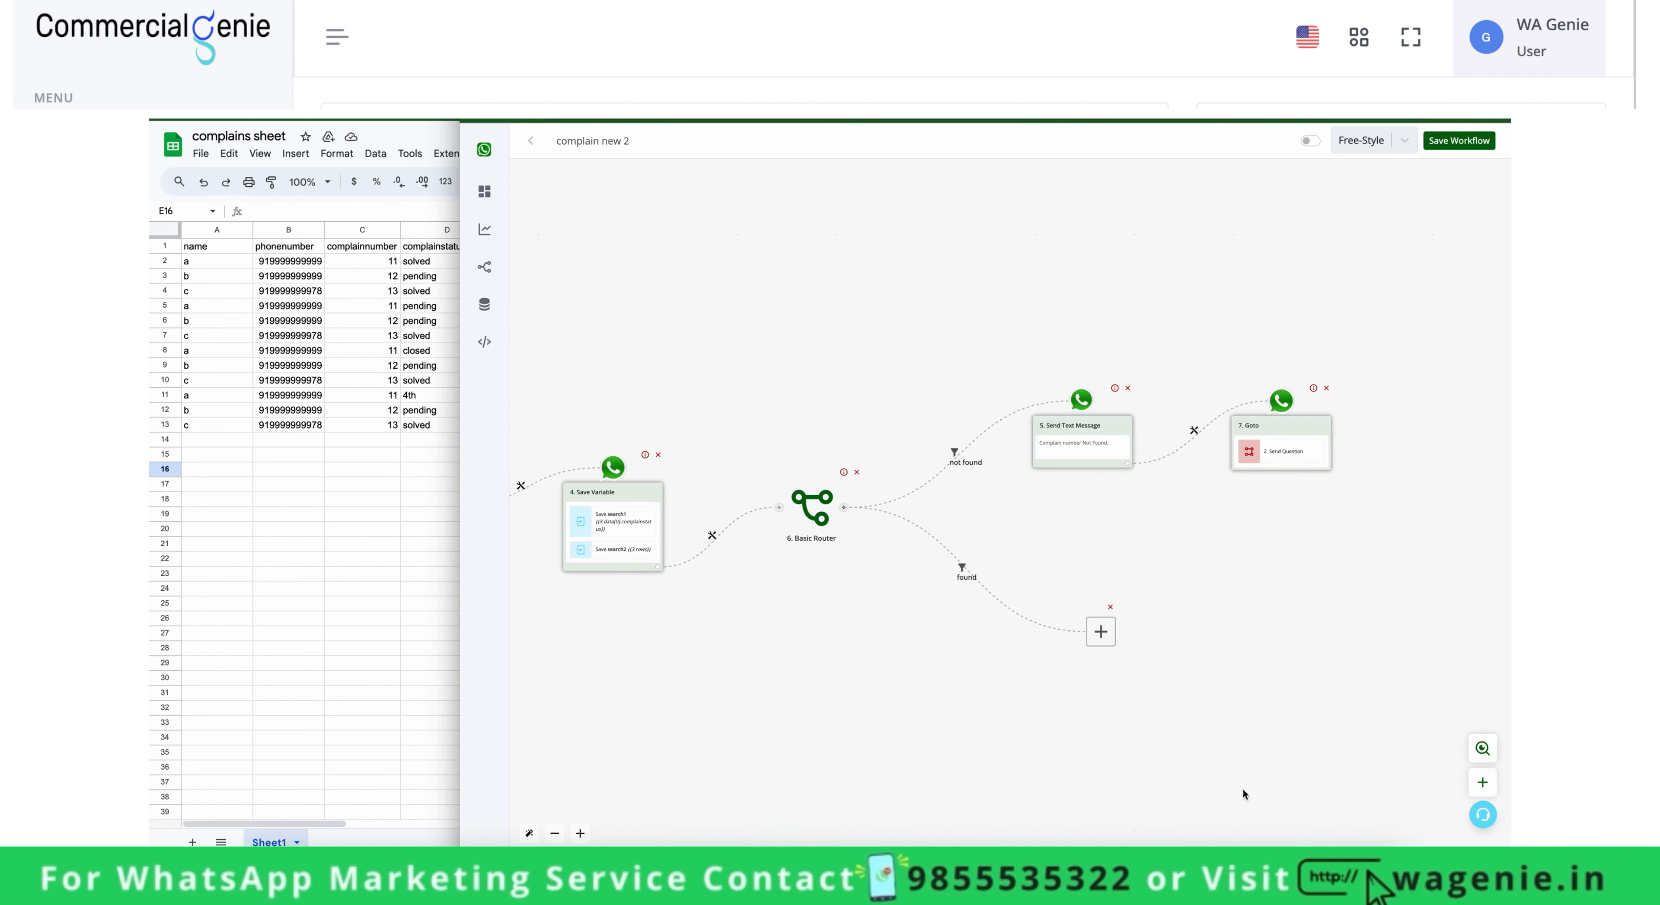
left_click(959, 447)
left_click(982, 476)
scroll(982, 476, "up", 5)
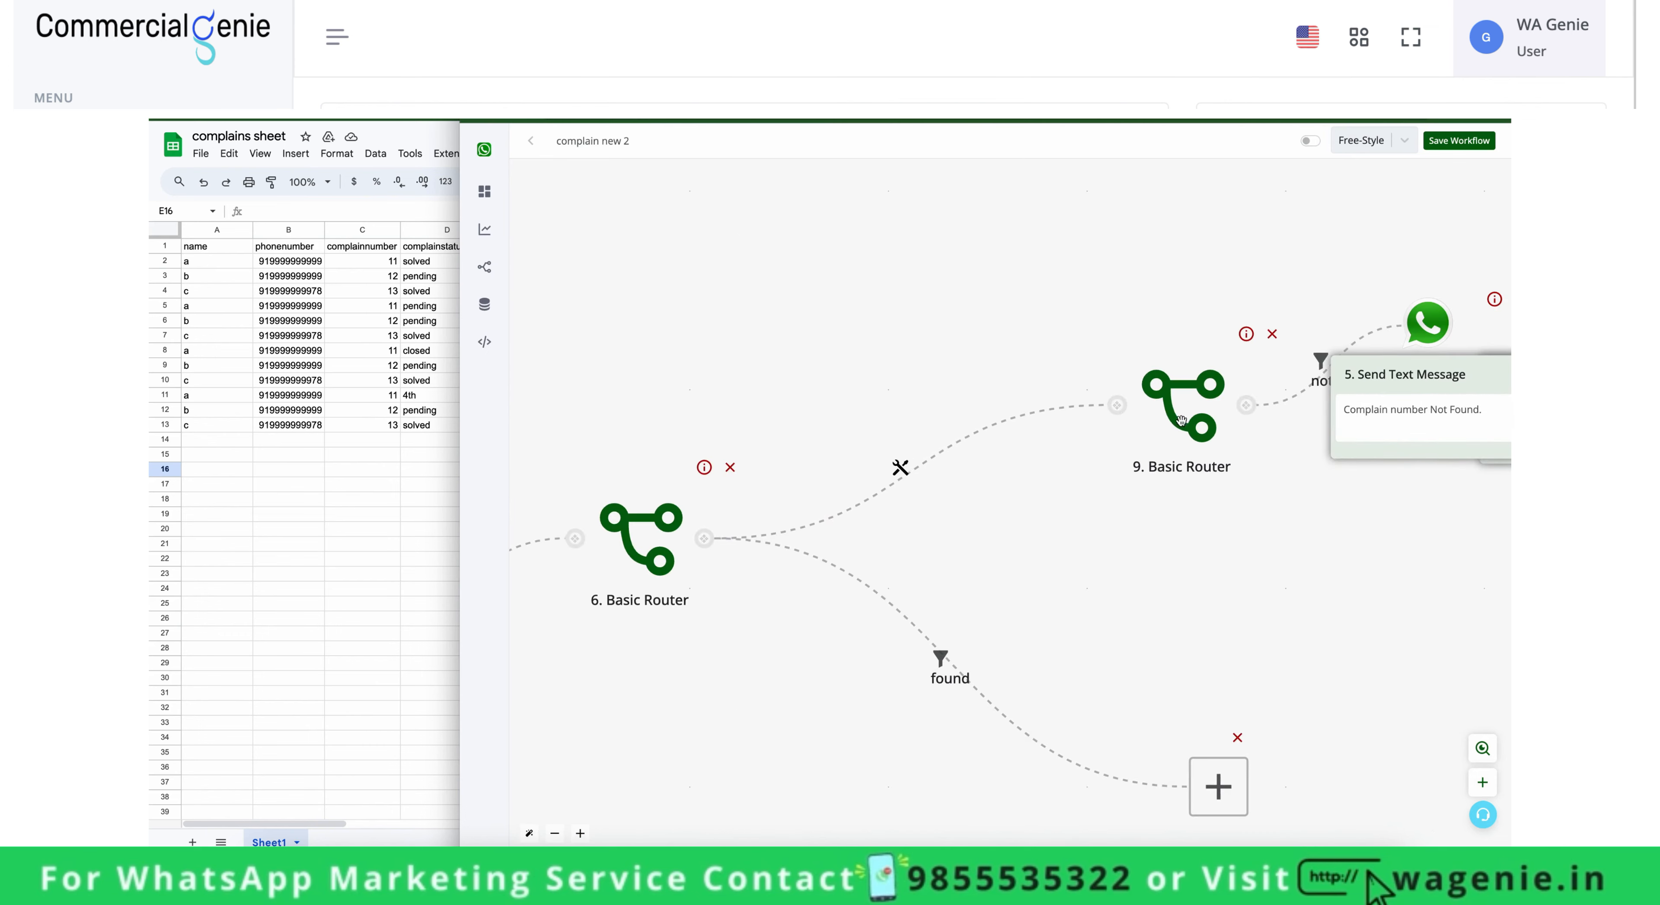
left_click(1272, 336)
left_click_drag(709, 537, 1405, 323)
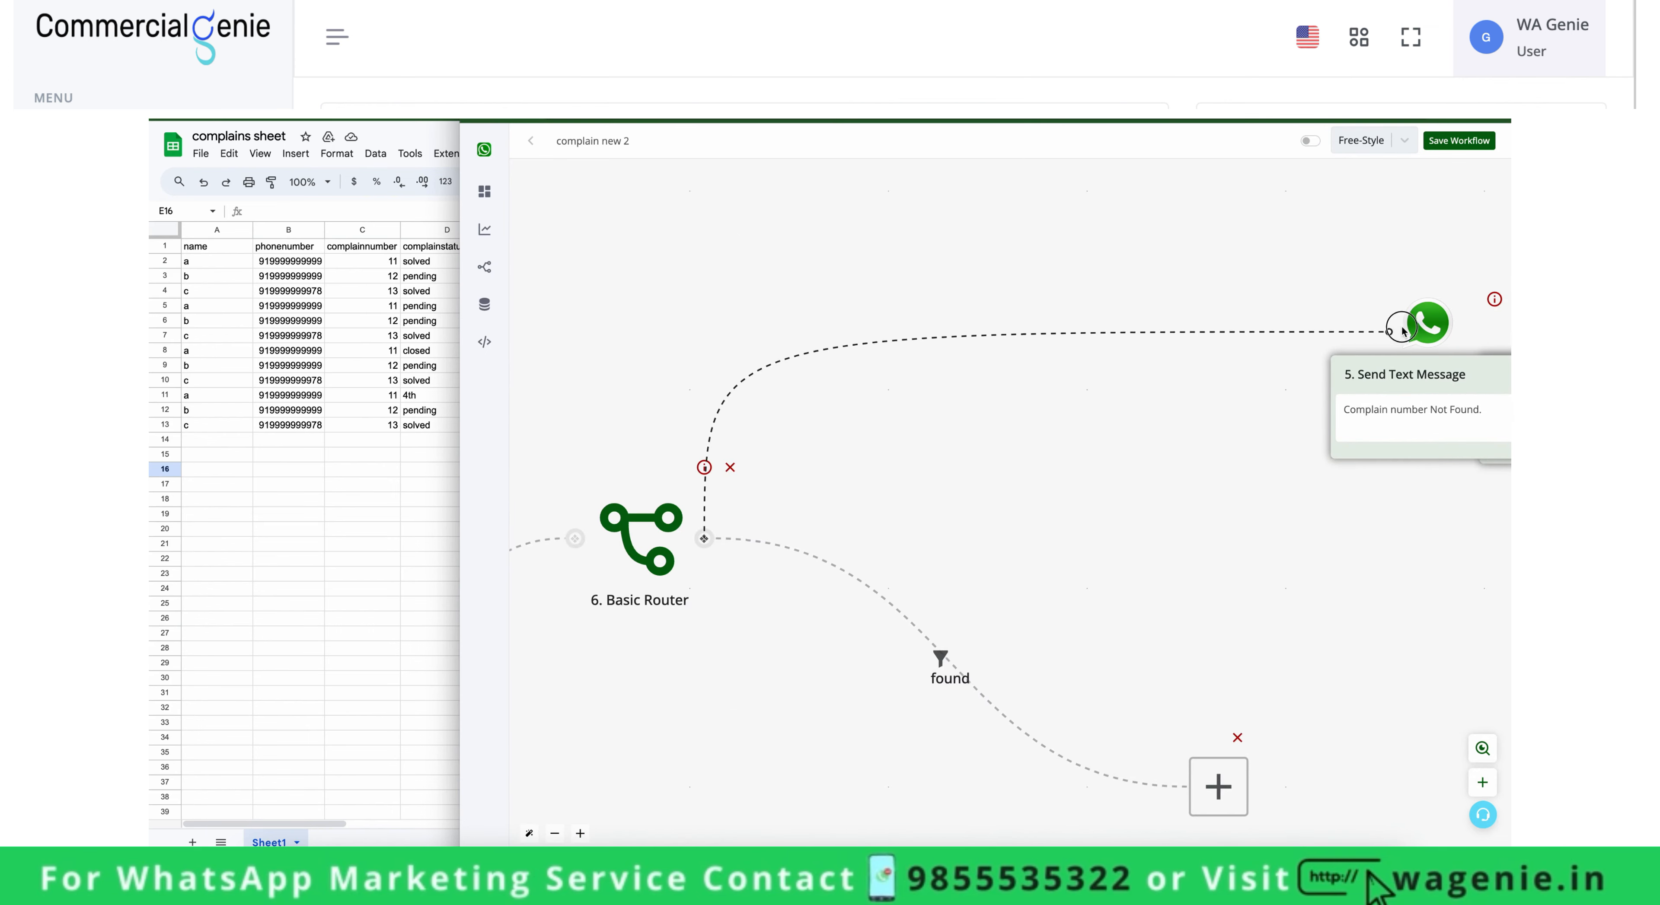
Change the operator of the "not found" filter's {{BTF.search2}} condition to the numeric "Equals to" and save the filter.
left_click(1050, 429)
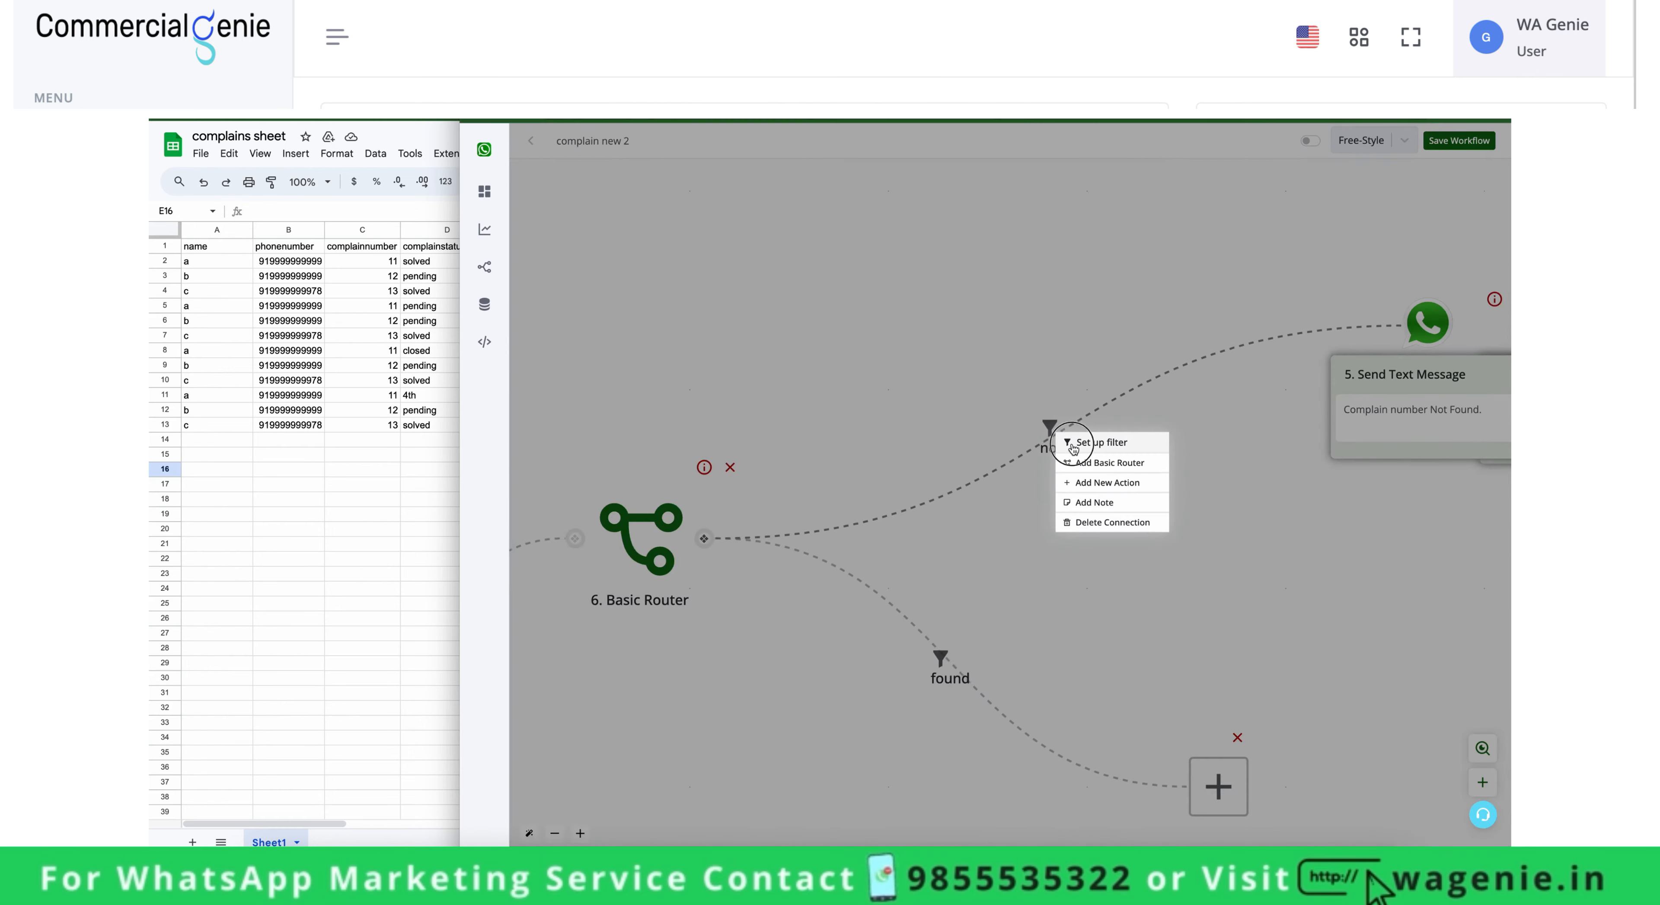
left_click(1095, 442)
left_click(1355, 340)
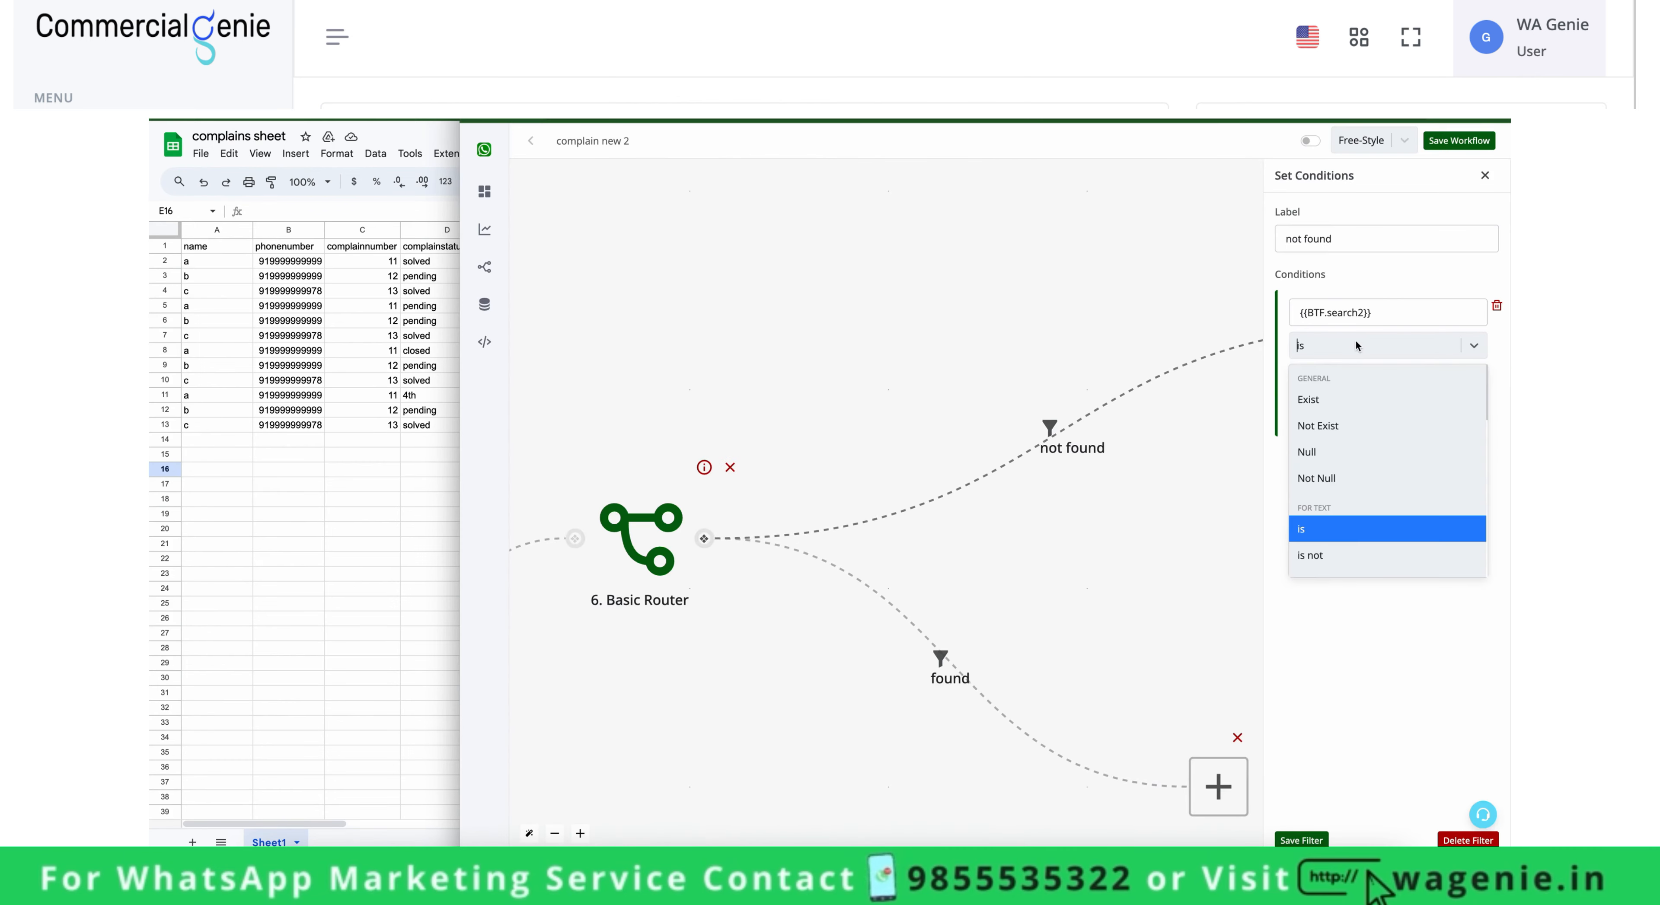
scroll(1315, 506, "down", 5)
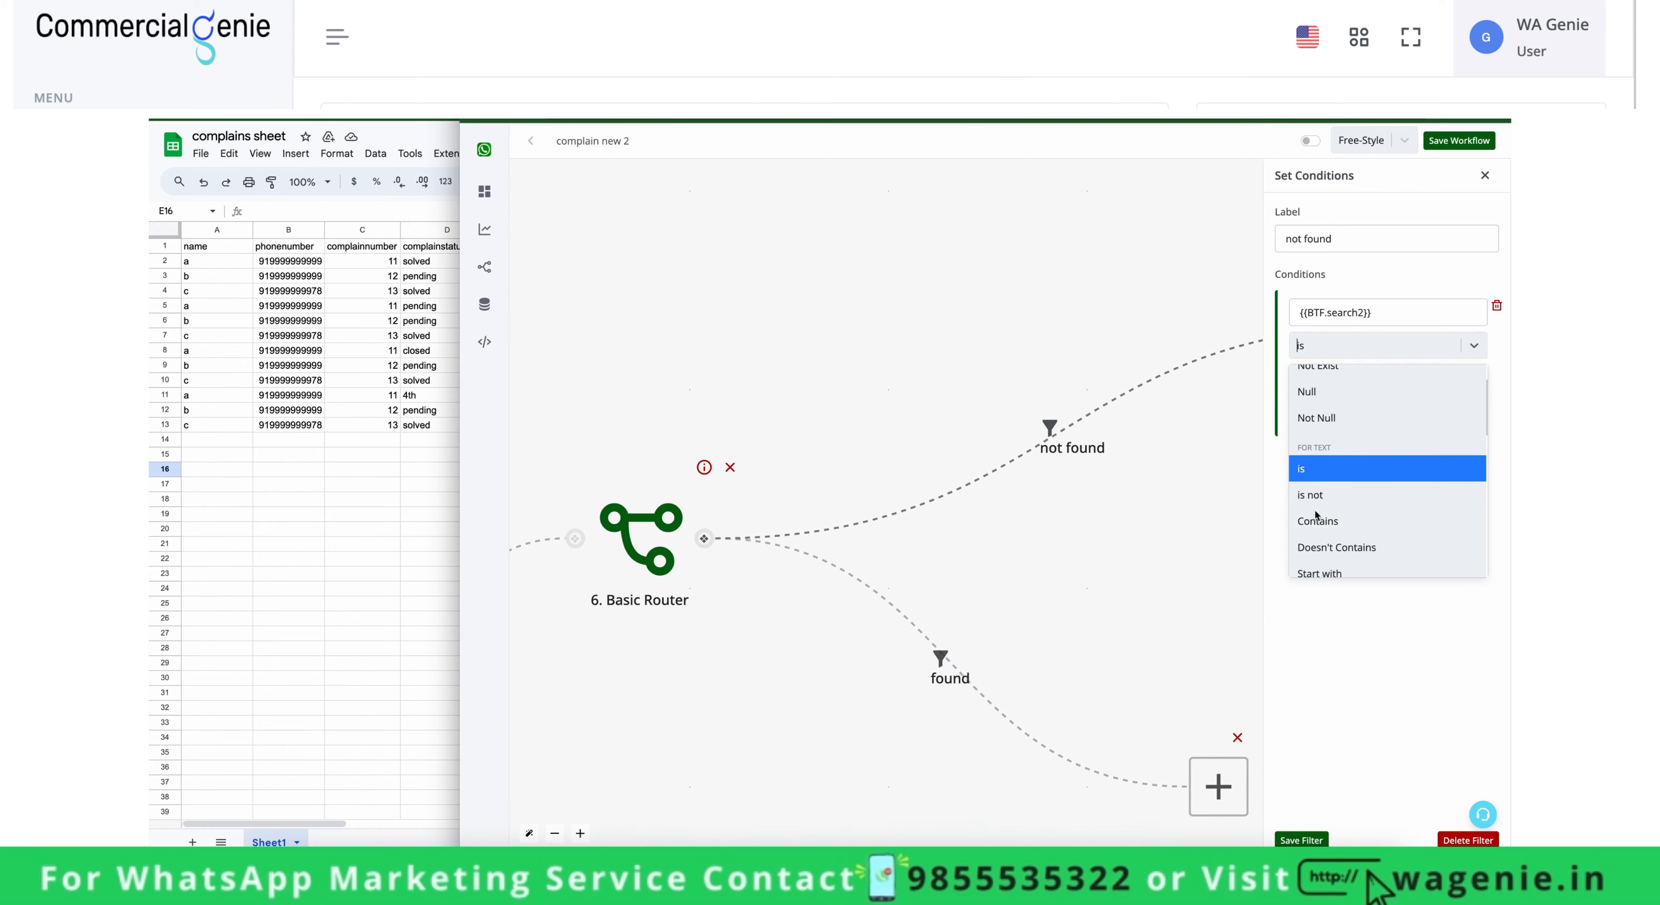
scroll(1342, 478, "down", 5)
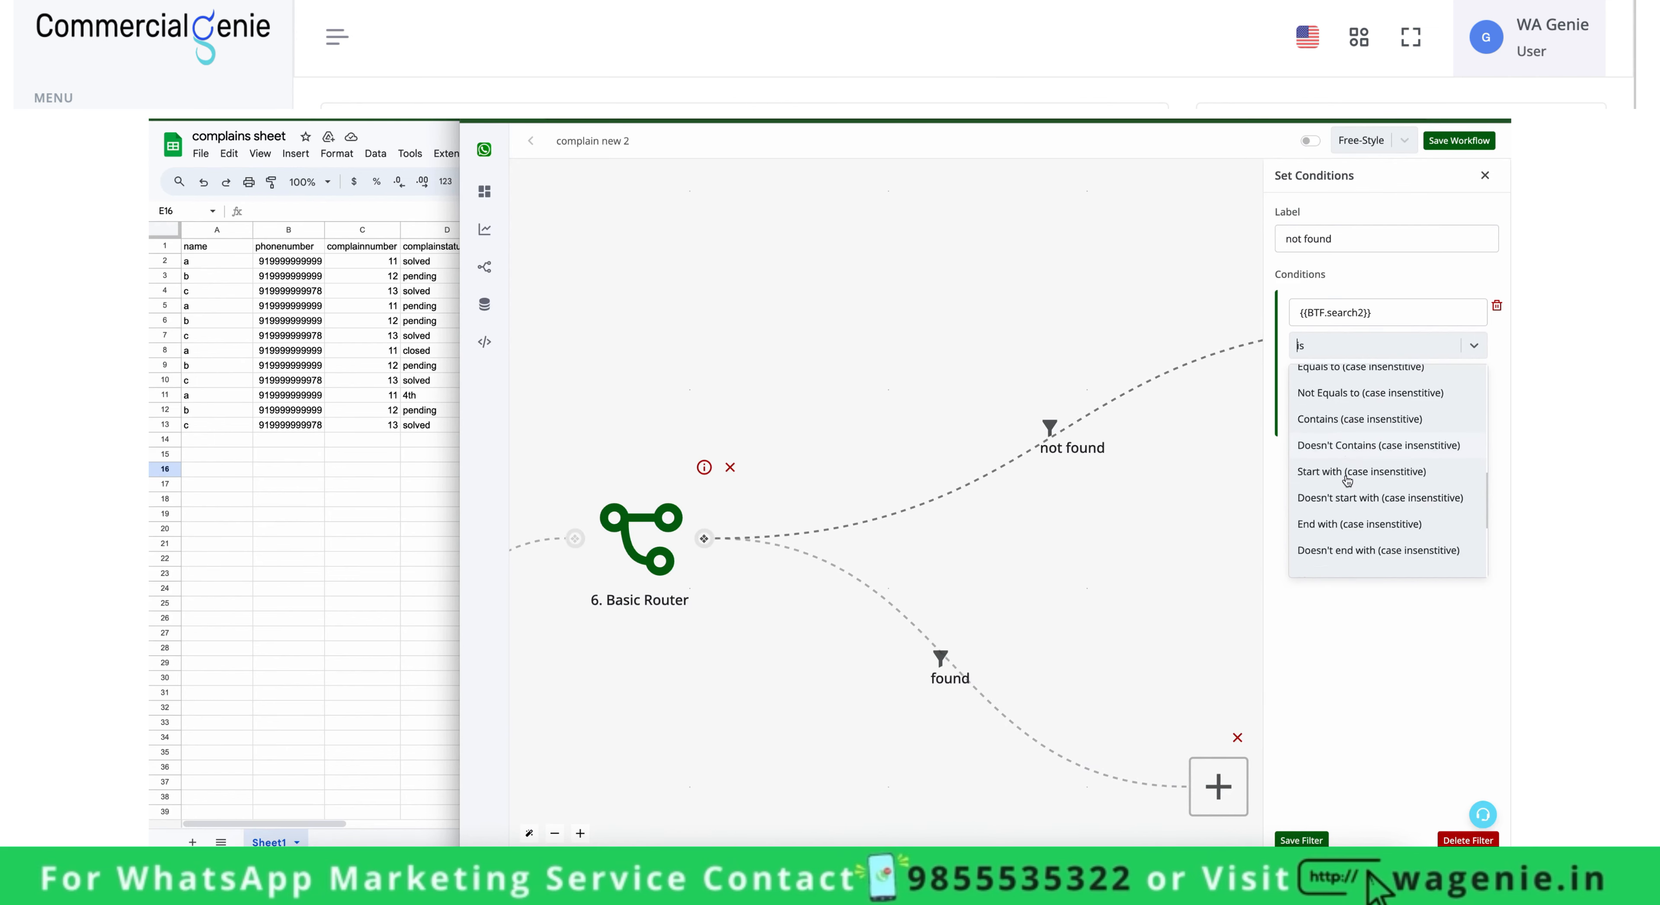
scroll(1337, 426, "down", 3)
left_click(1329, 437)
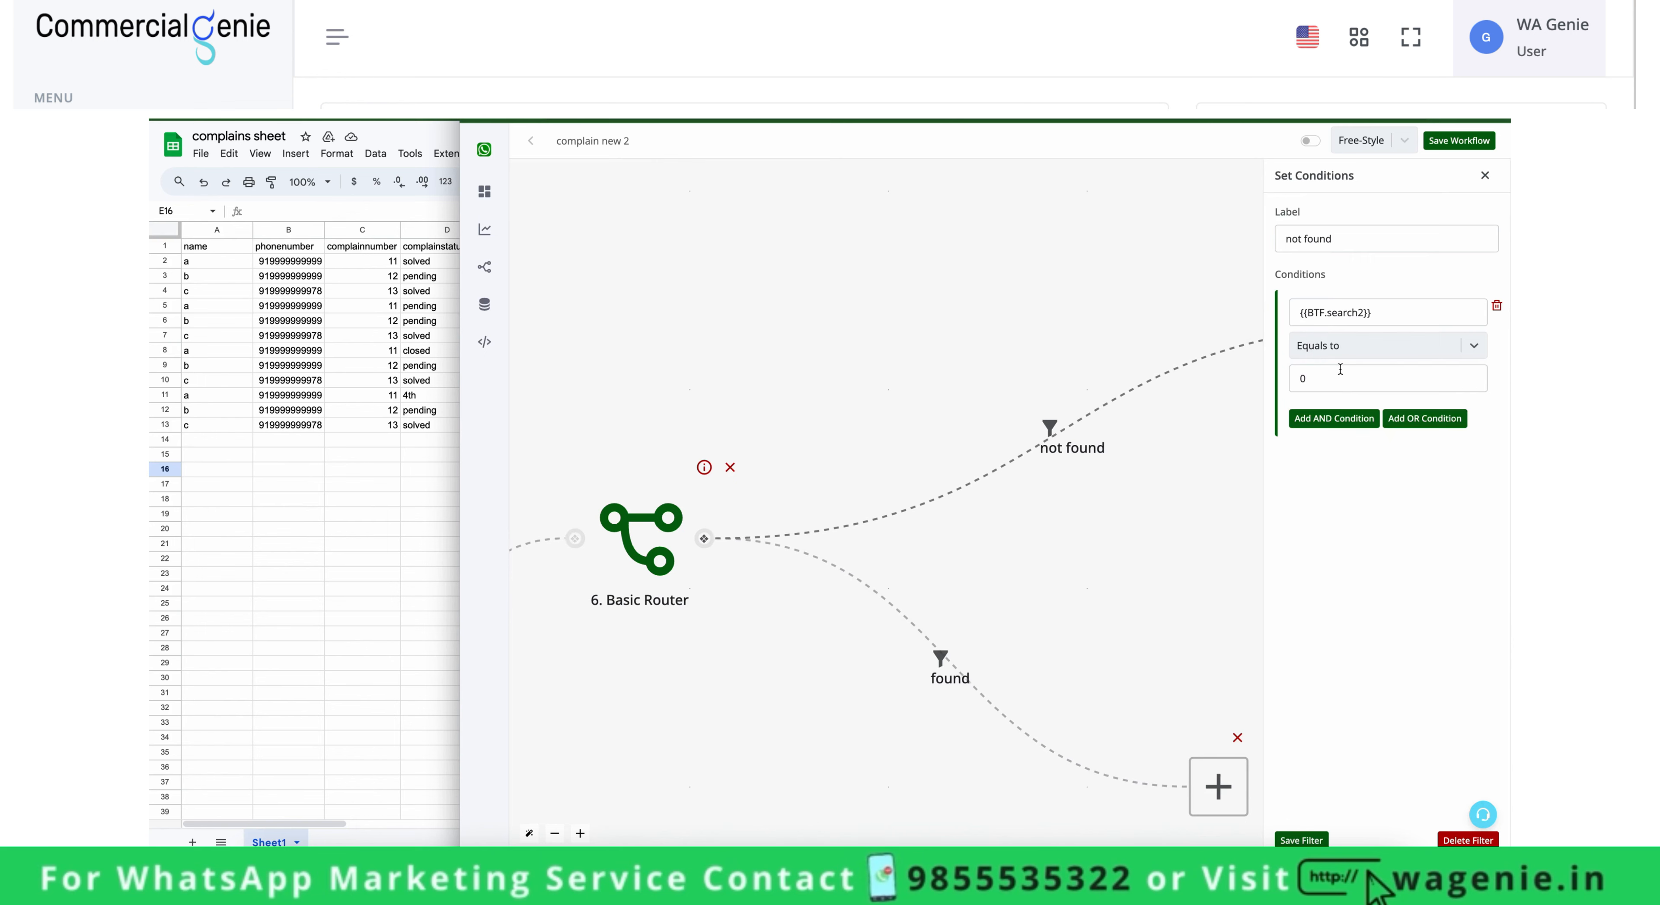
left_click(1301, 840)
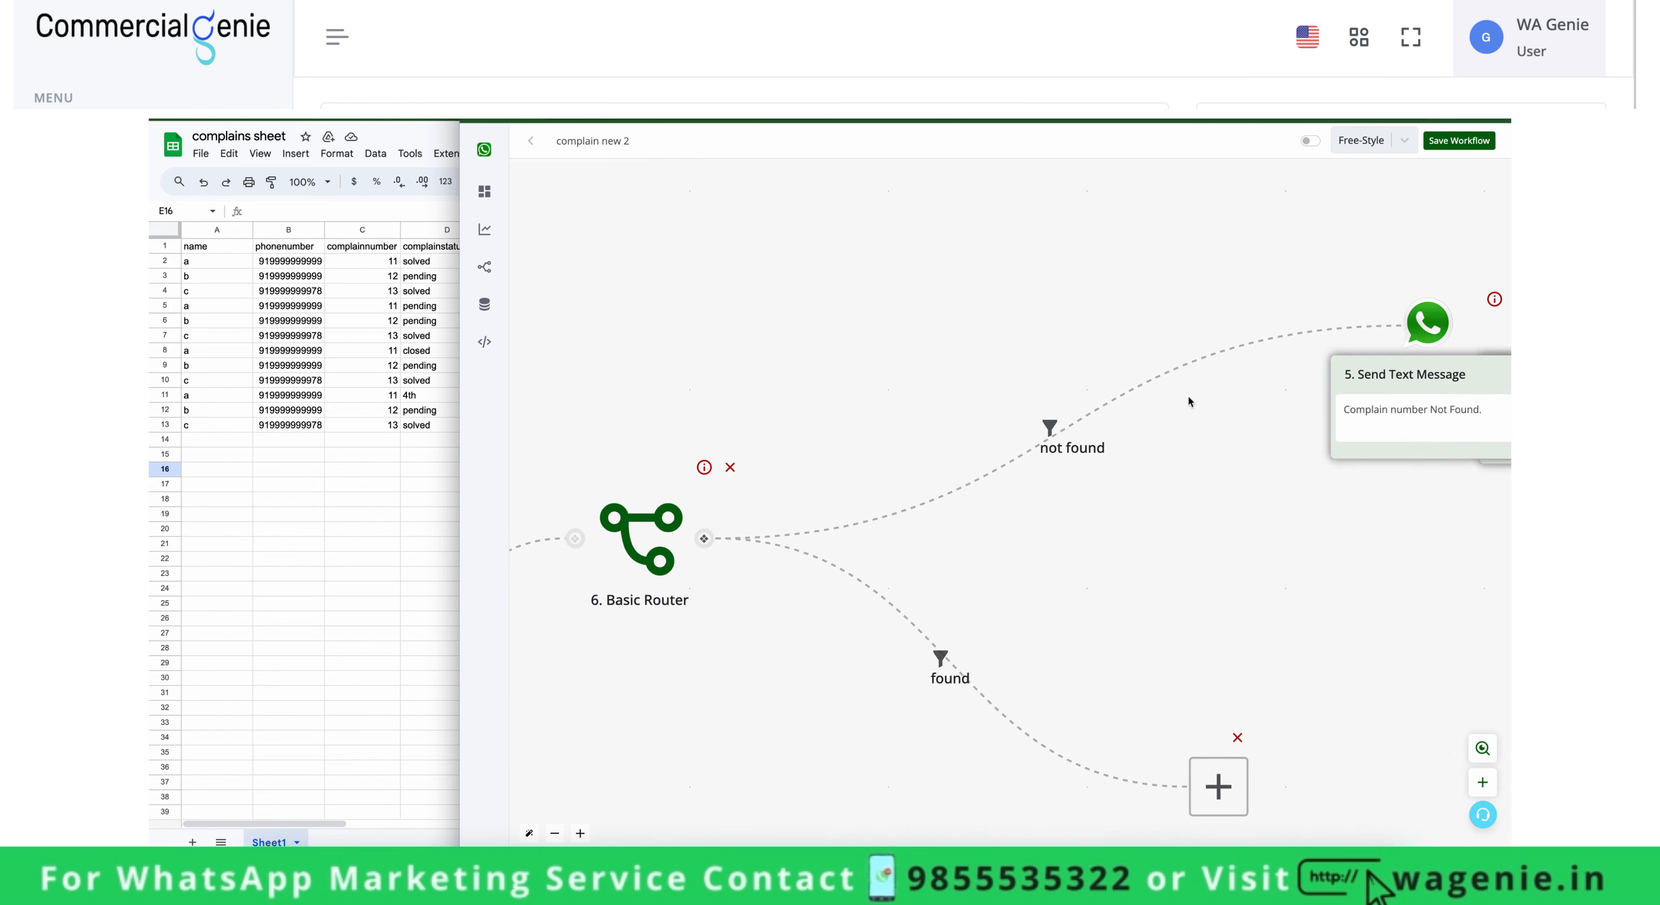
Move the "Complain number Not Found." message node closer to the Basic Router.
left_click_drag(1334, 398, 1119, 384)
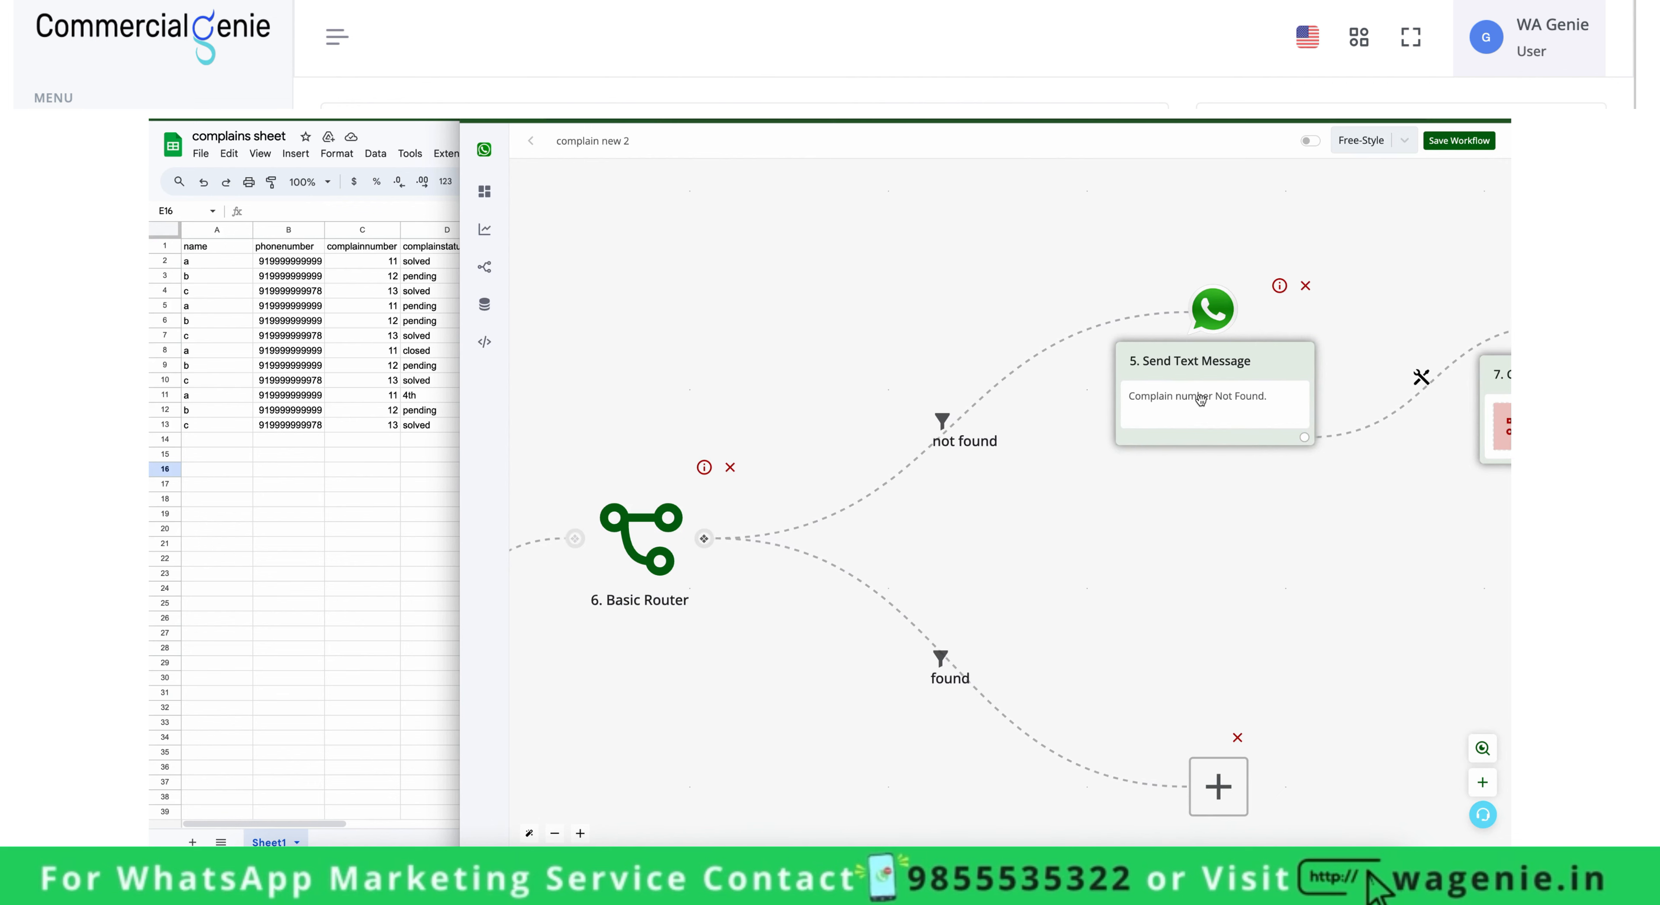
left_click_drag(1209, 509, 1249, 493)
left_click_drag(1196, 561, 1002, 537)
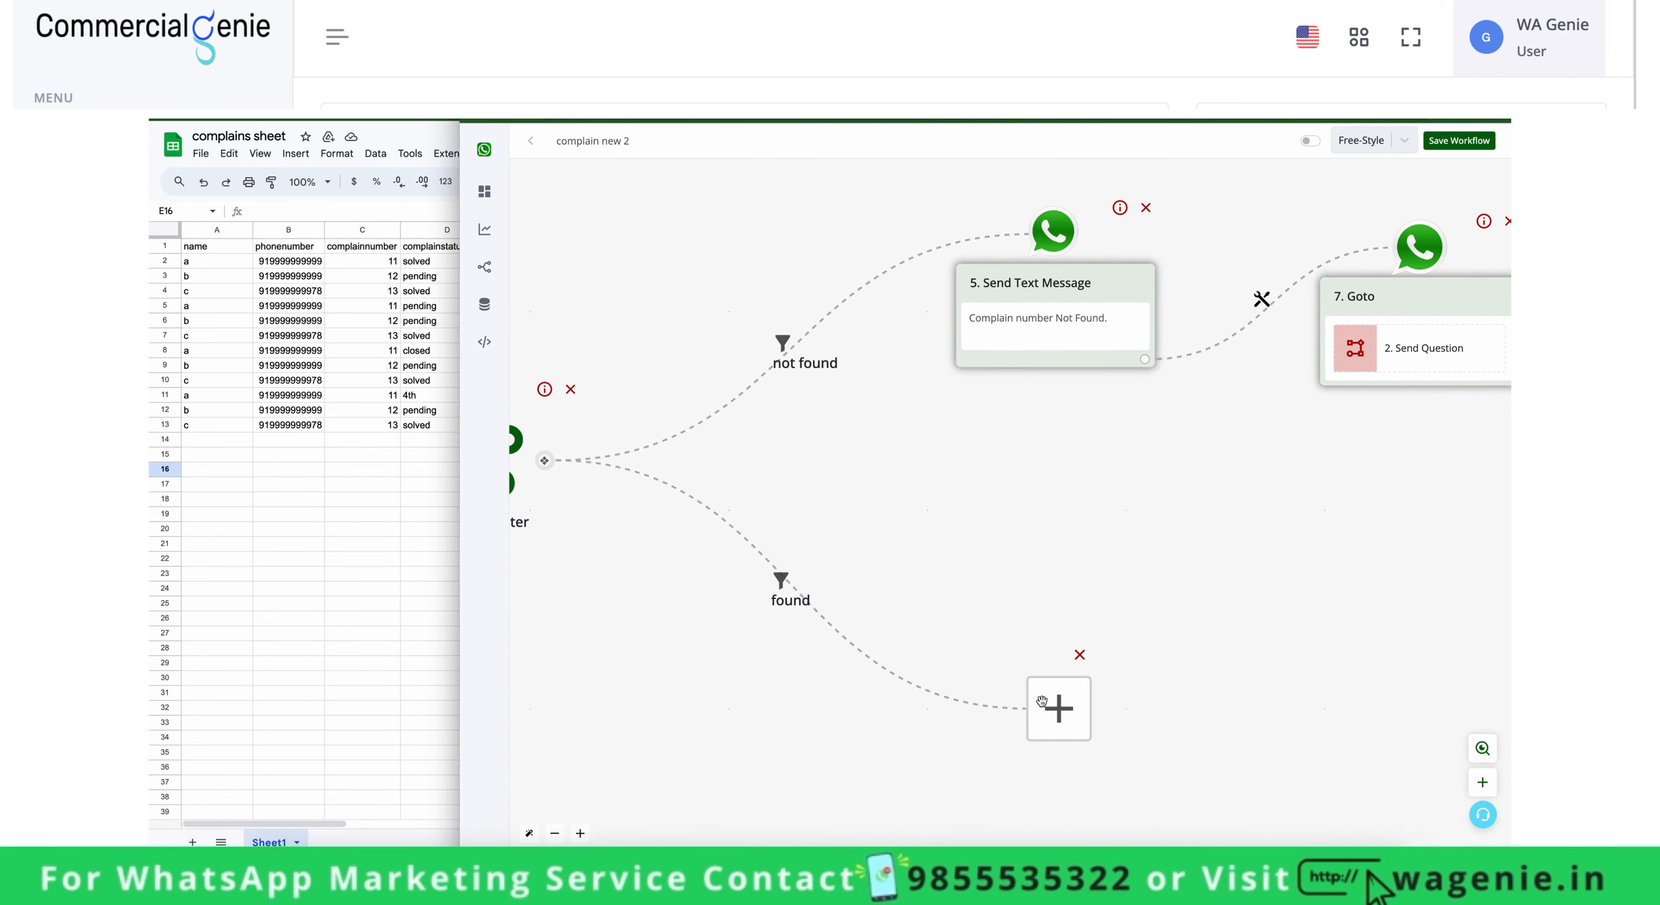
Add a Send Message action of type Text at the empty end of the "found" branch.
left_click(1058, 709)
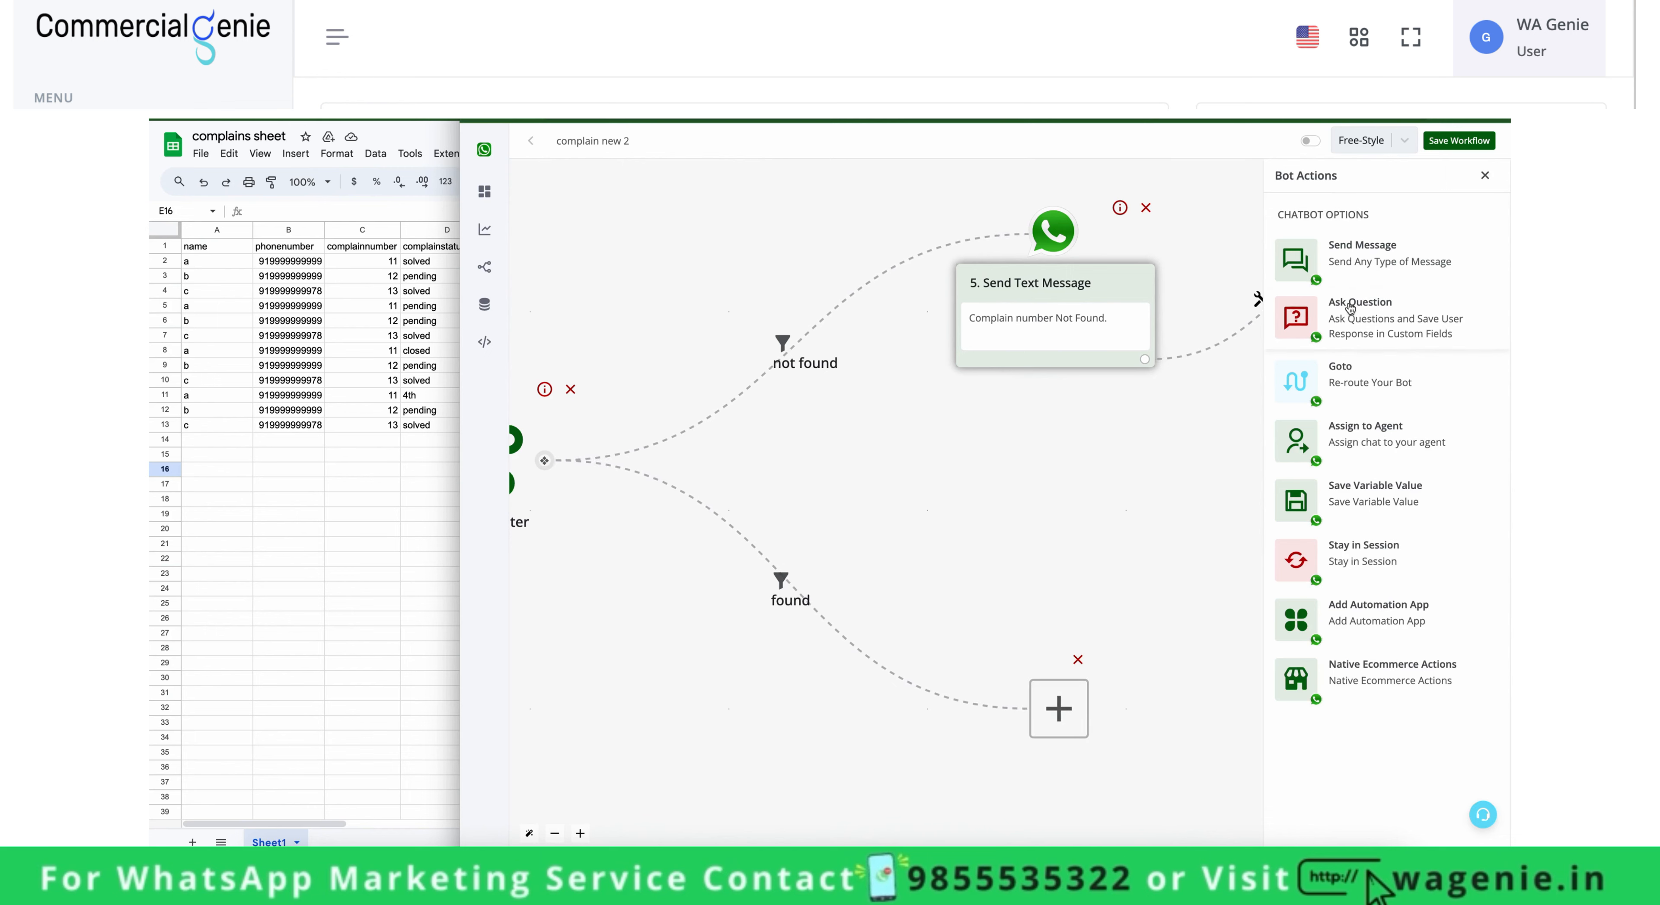
left_click(1358, 252)
left_click(1355, 253)
left_click(1353, 303)
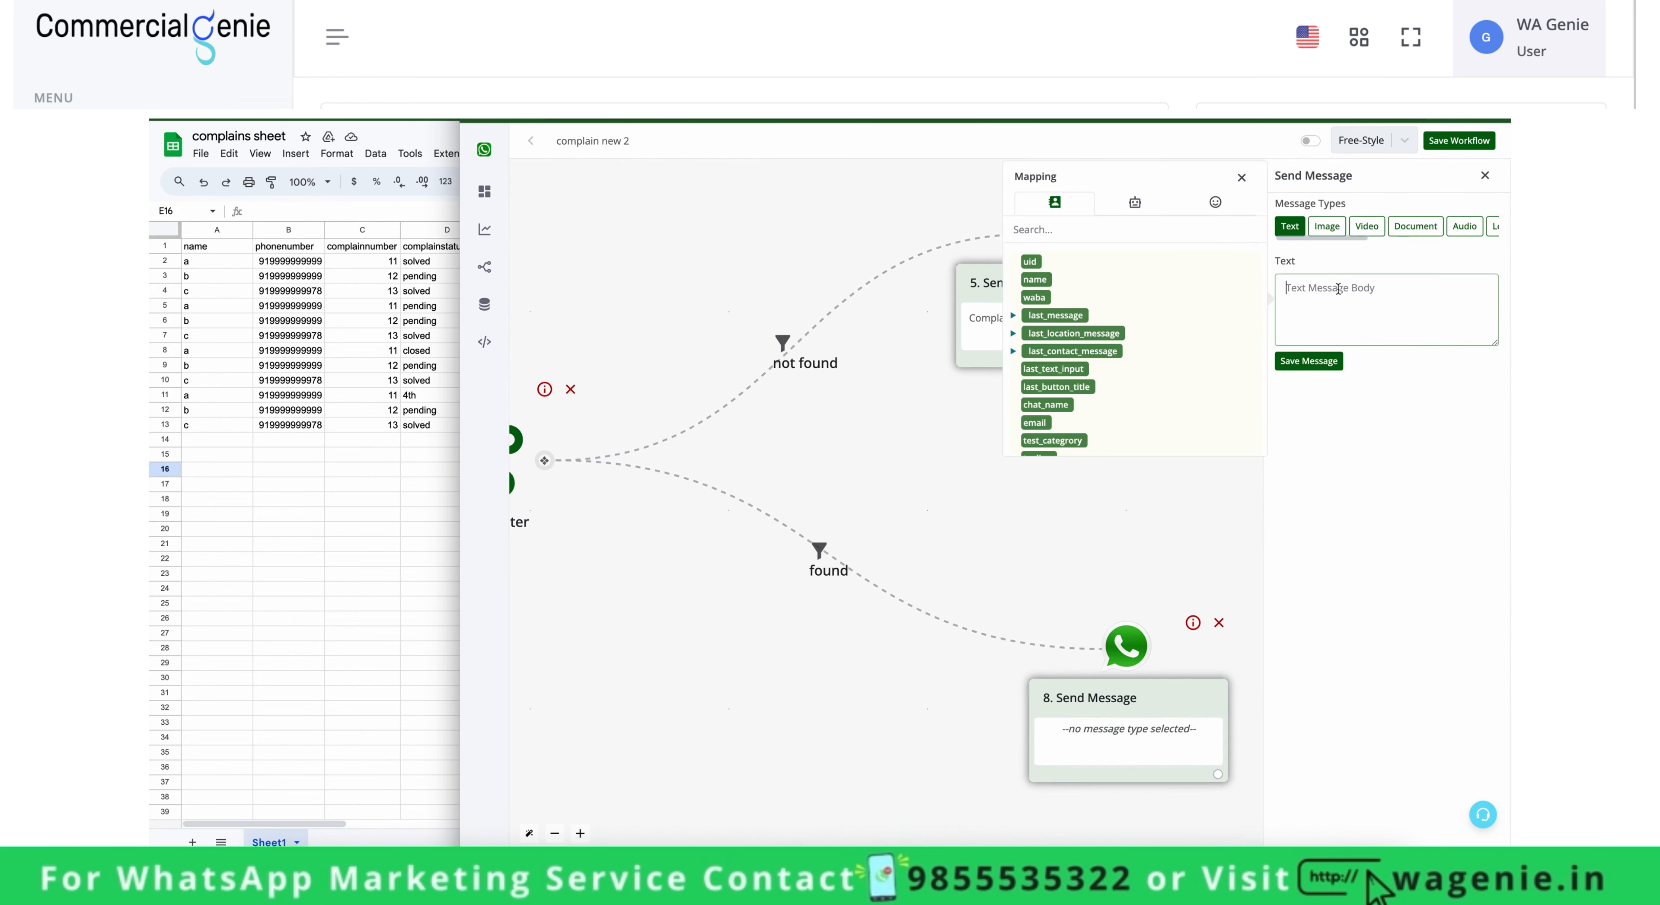
Write the message "Your Complain Status is {{BTF.search1}}", mapping the search1 bot field for the status, and save the message.
type("Your")
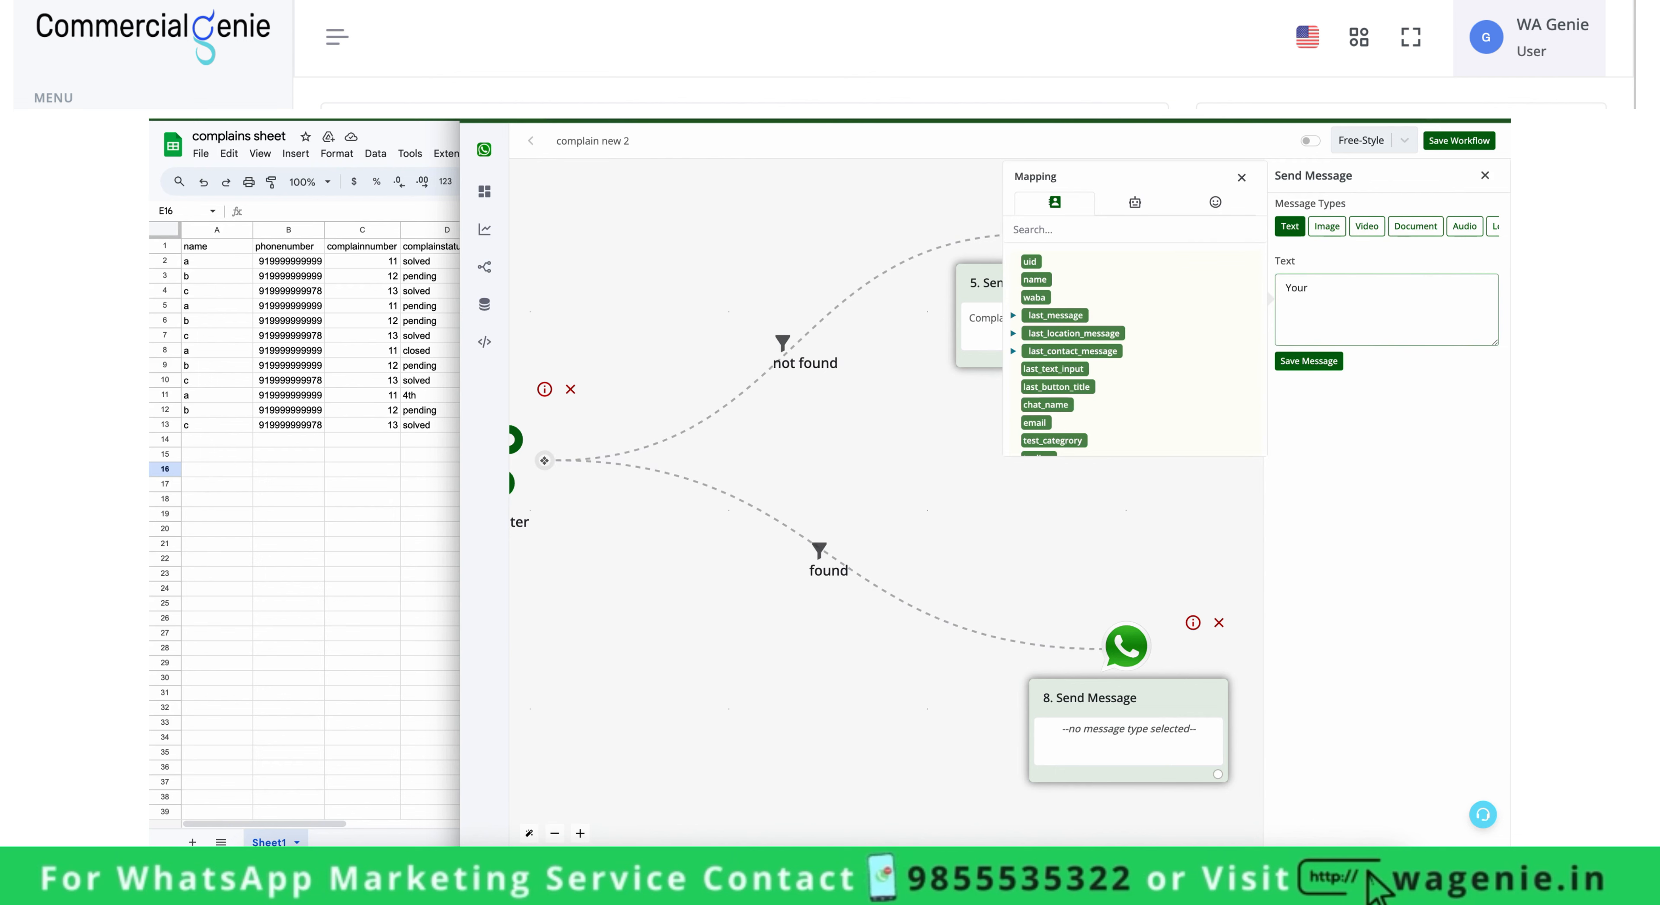
type(" Complain Stat")
type("us is")
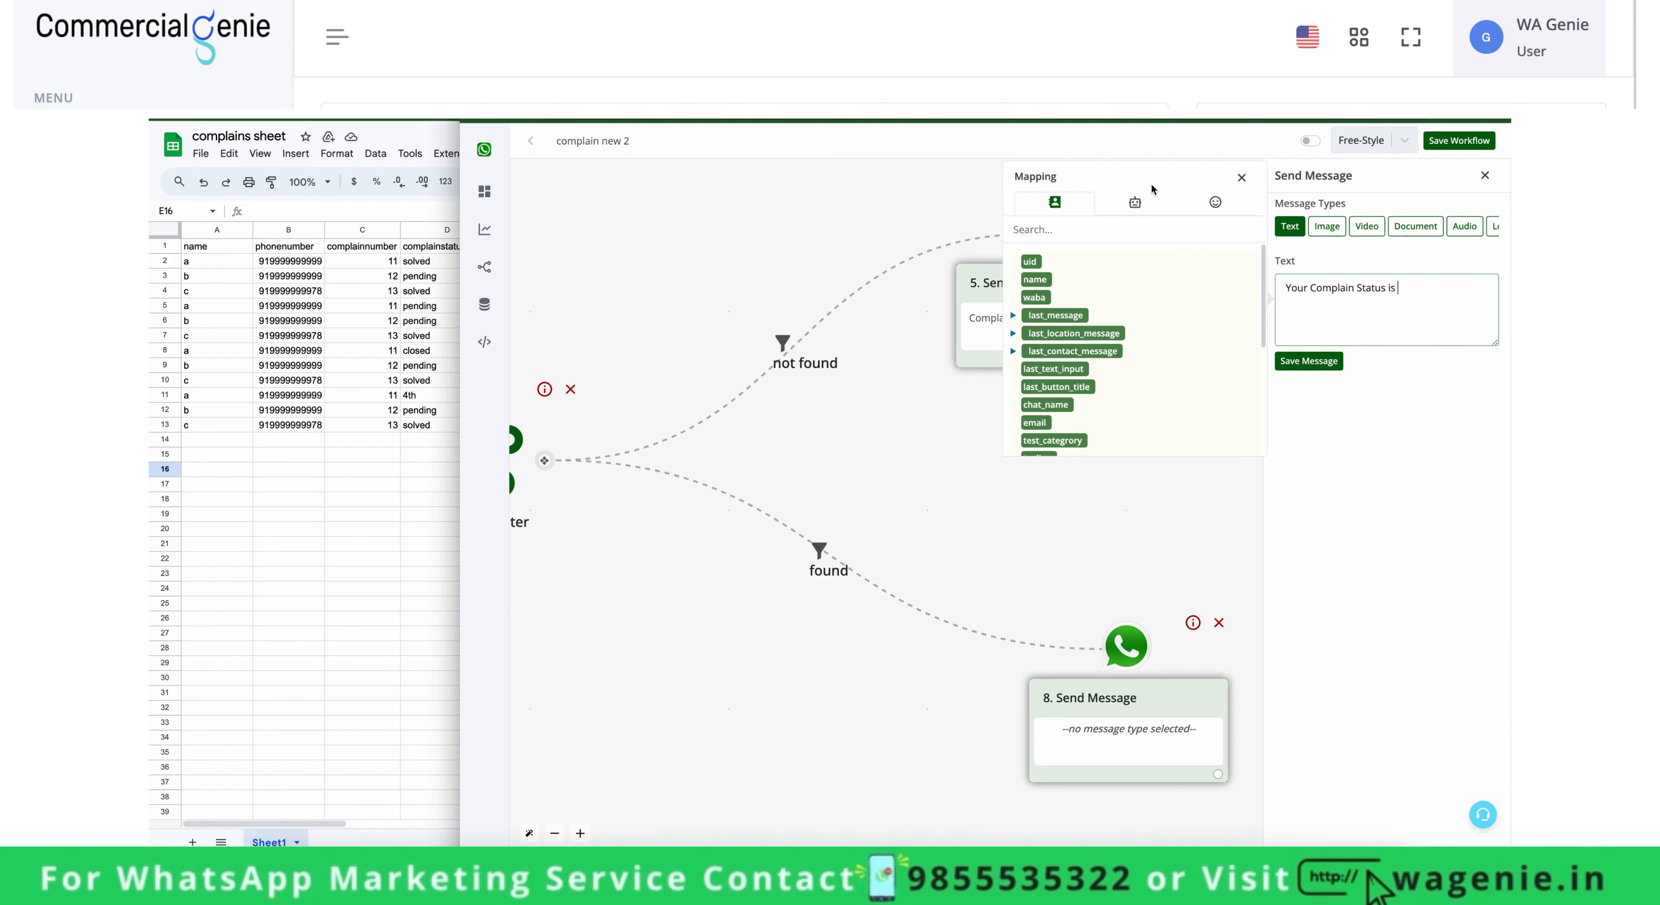
left_click(1135, 202)
left_click(1056, 298)
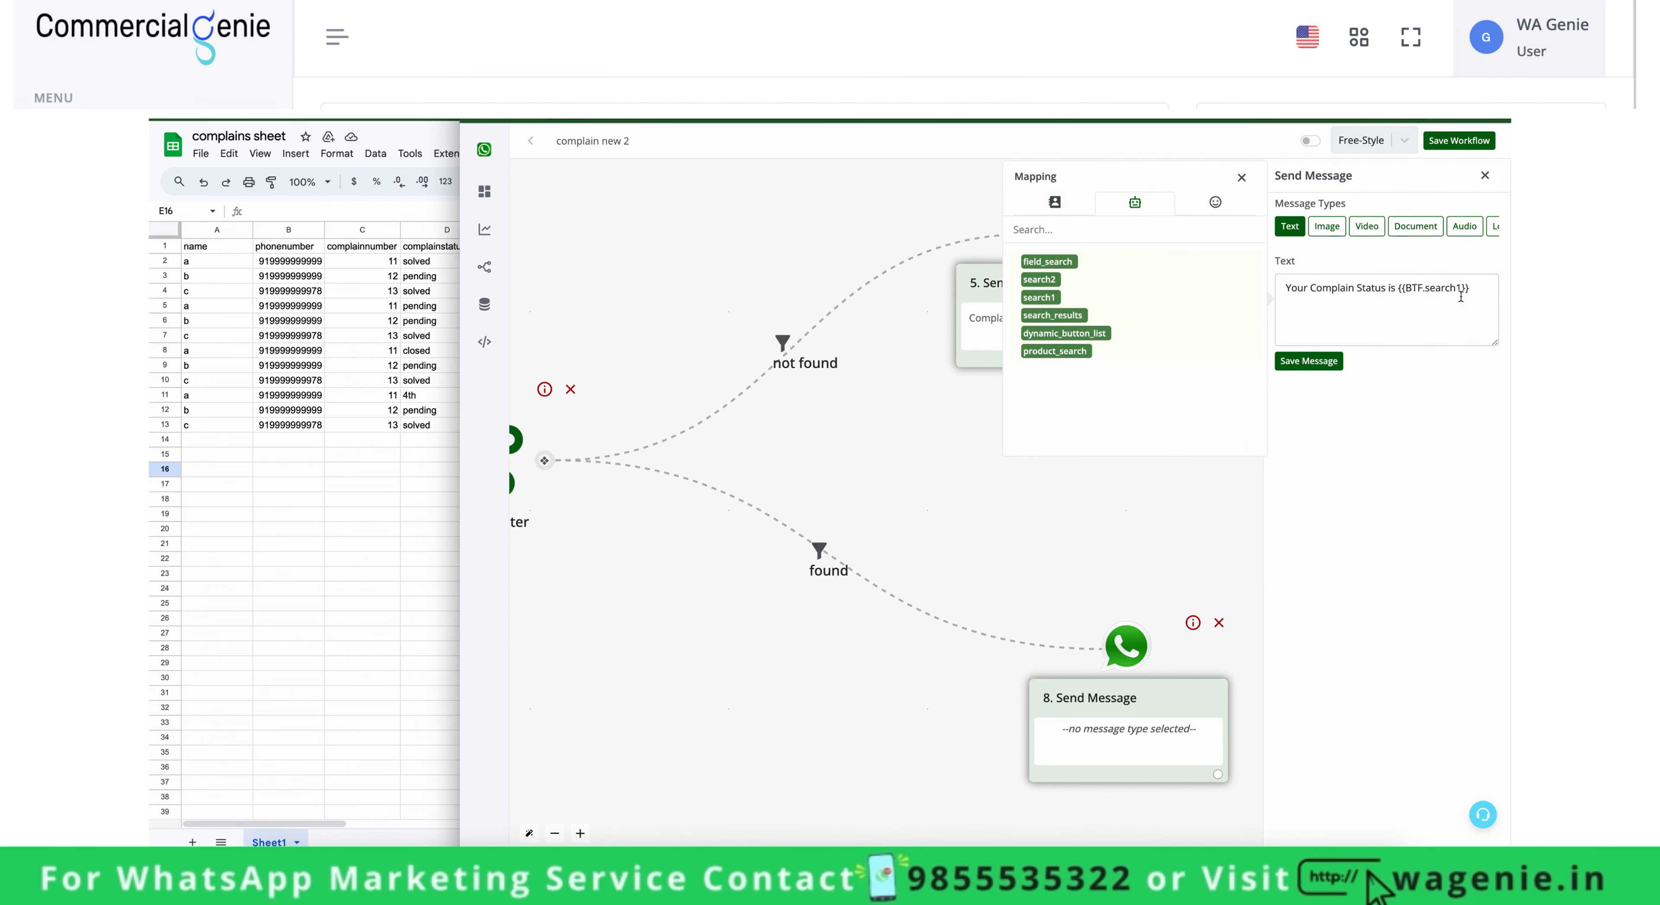
left_click_drag(650, 685, 1091, 683)
left_click_drag(919, 663, 1177, 681)
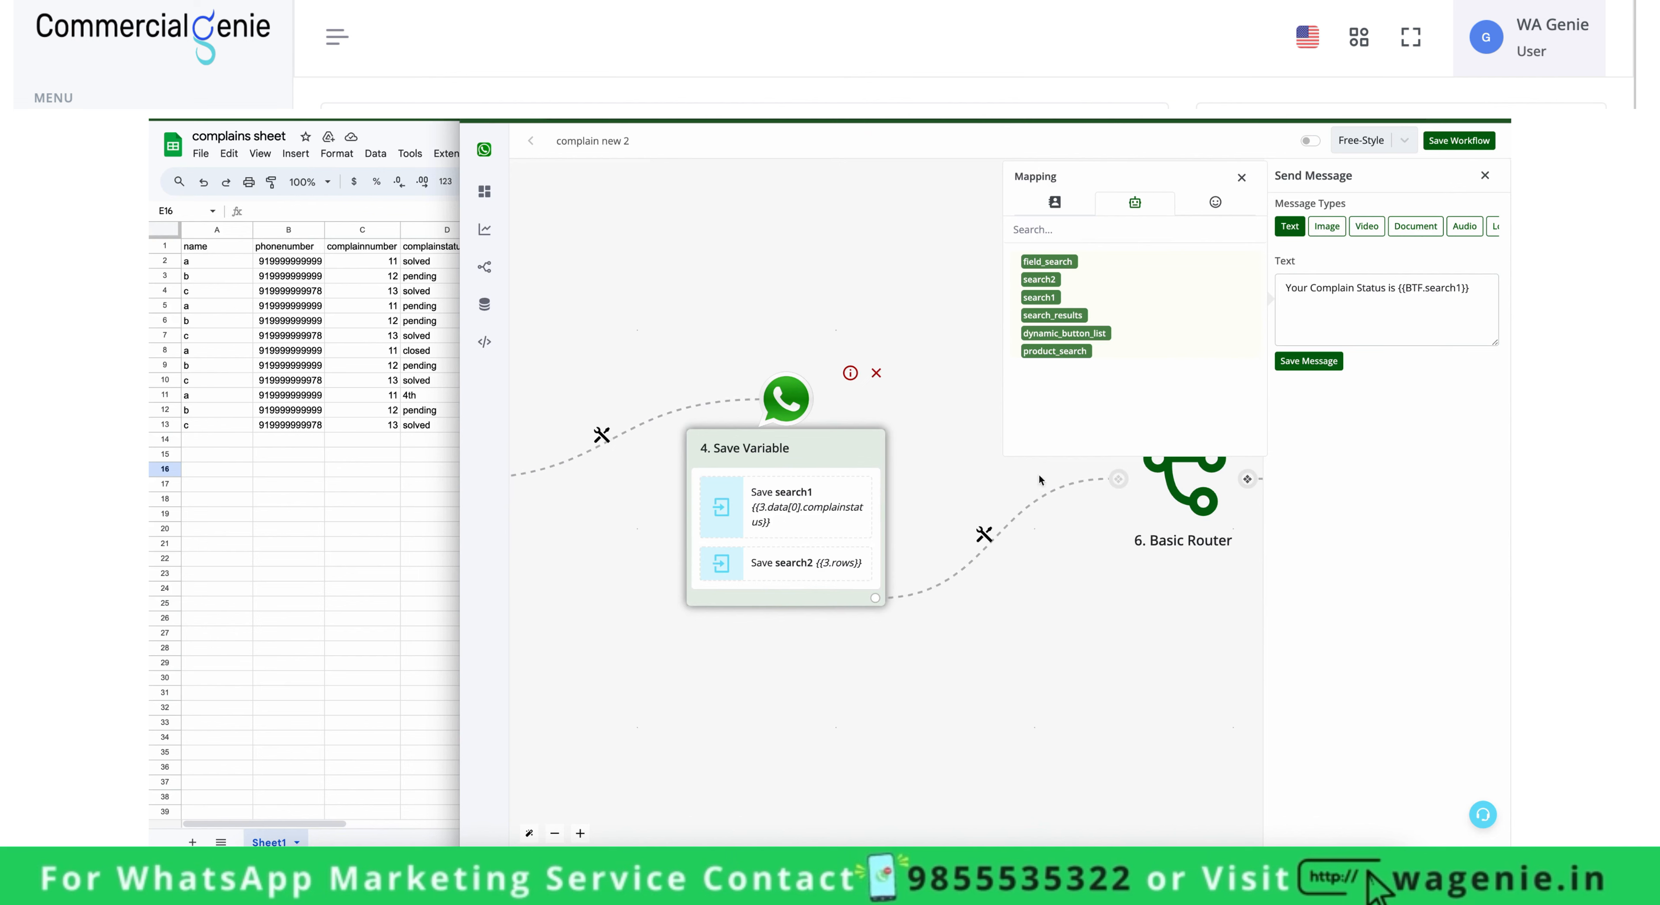
left_click_drag(1401, 288, 1472, 287)
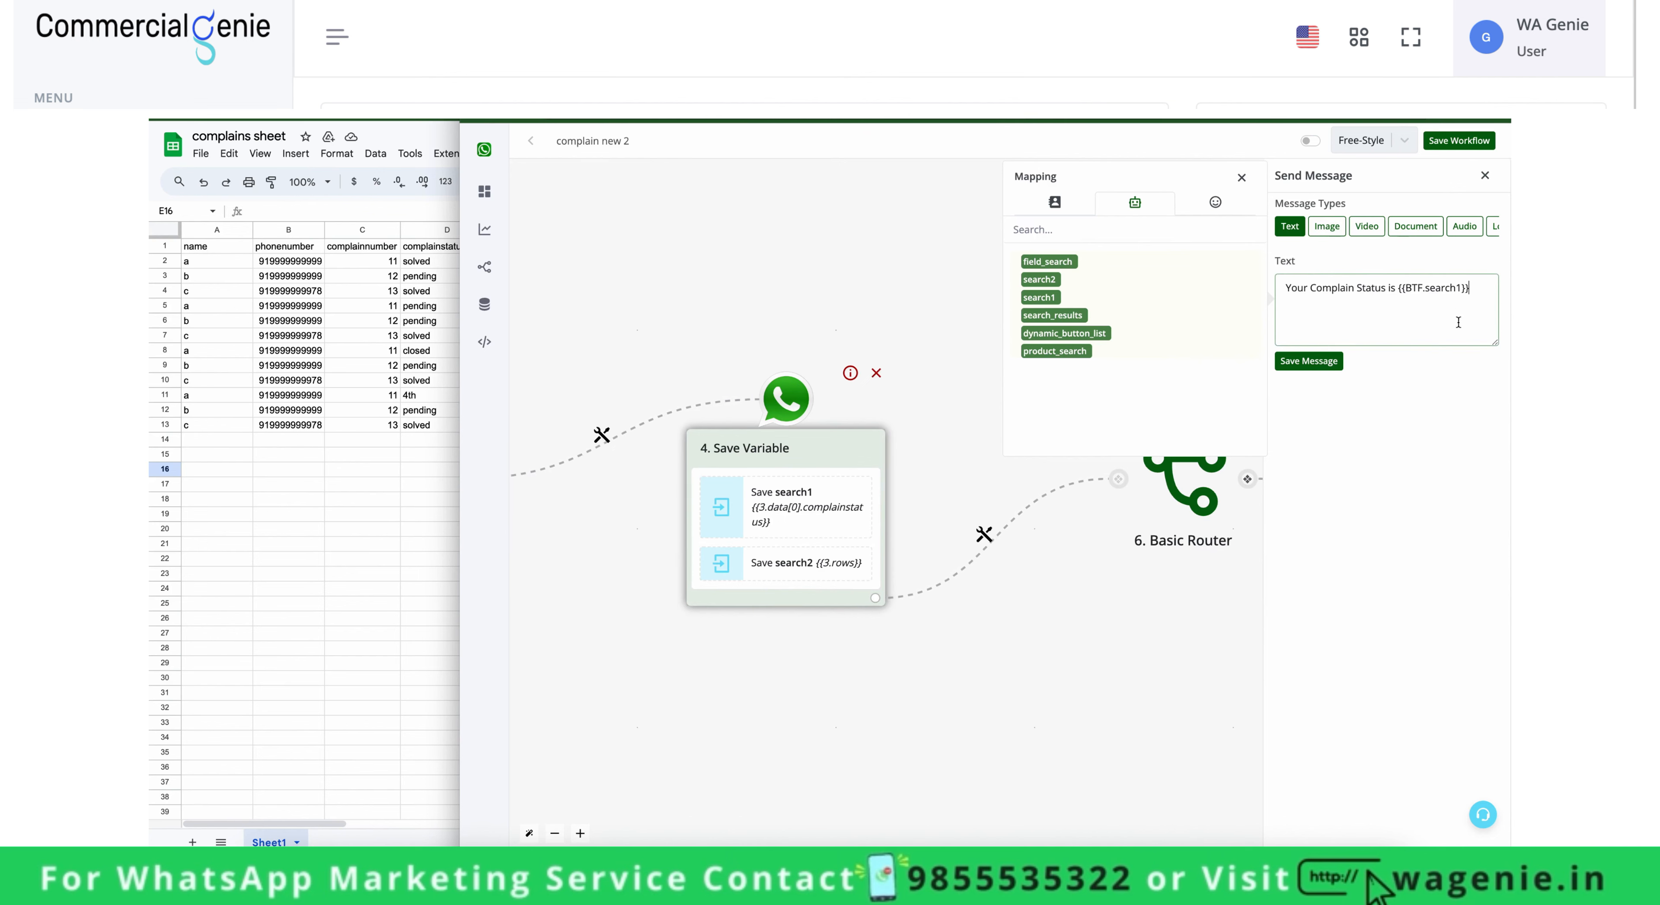
left_click(1308, 360)
scroll(1110, 654, "down", 5)
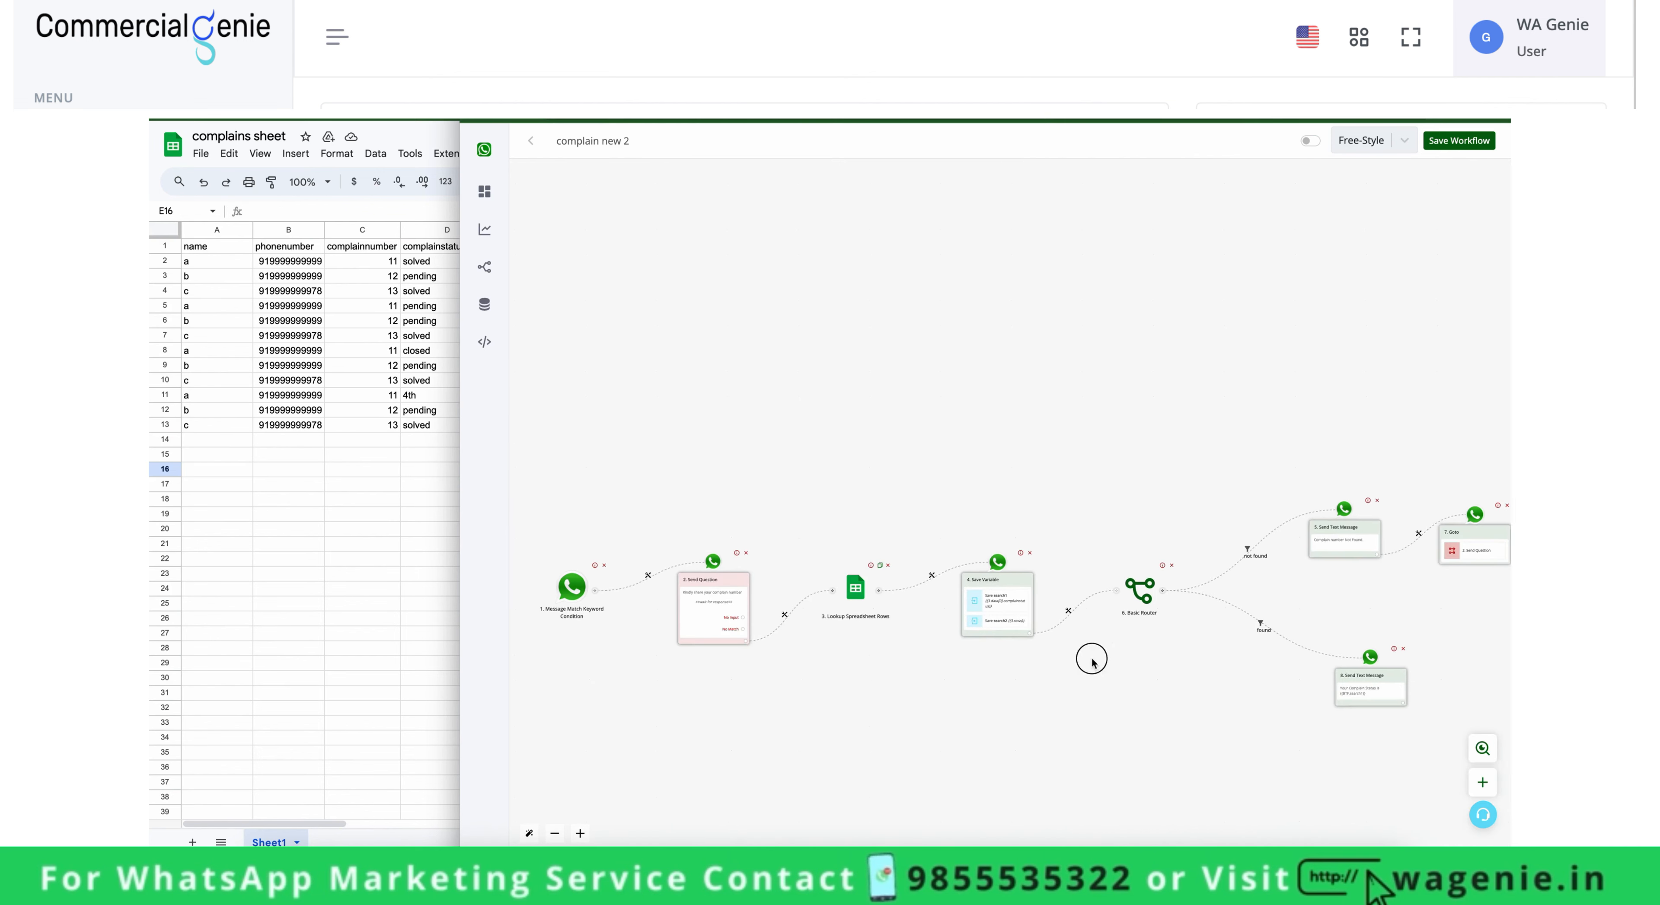
left_click_drag(1088, 659, 1118, 606)
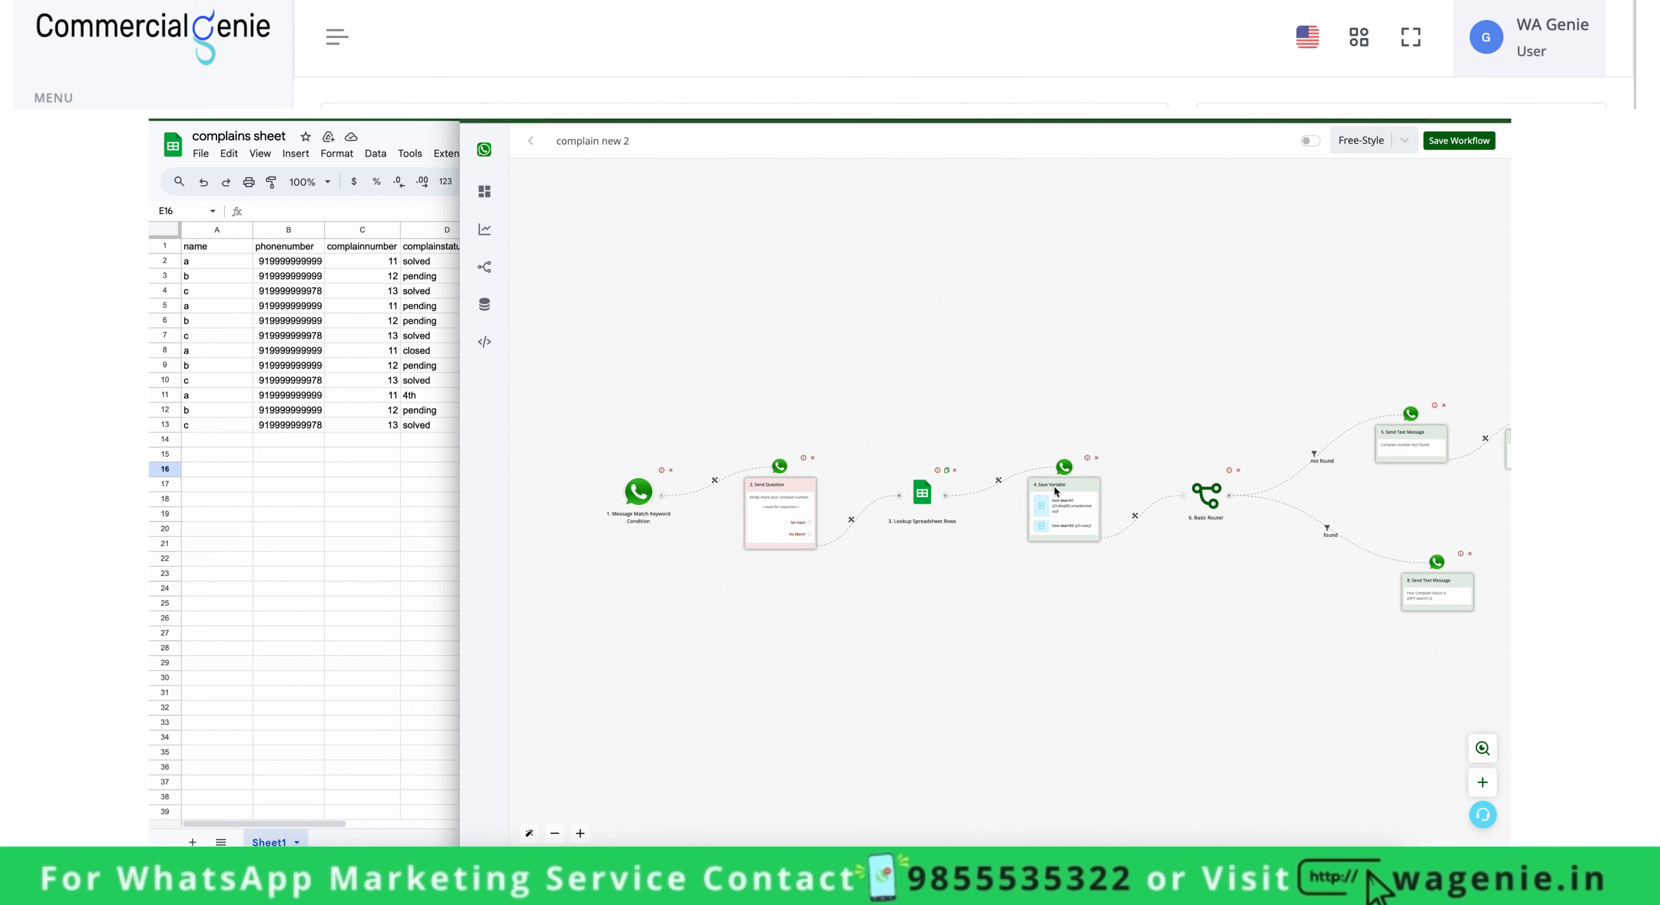
left_click(1059, 523)
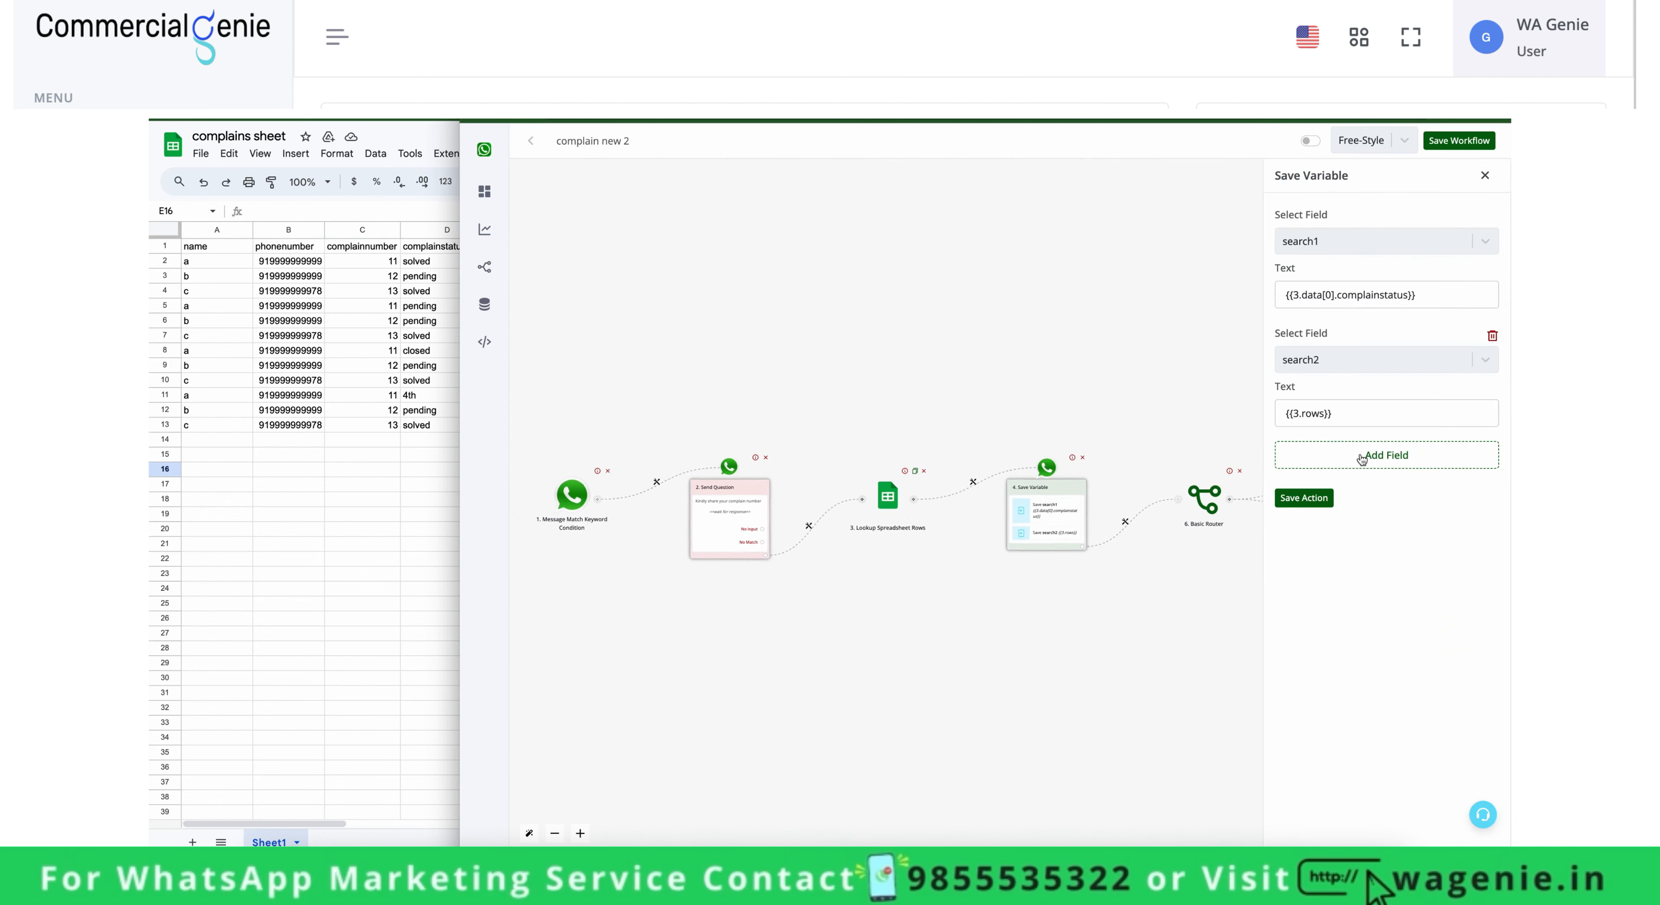
left_click(1402, 465)
left_click(1393, 480)
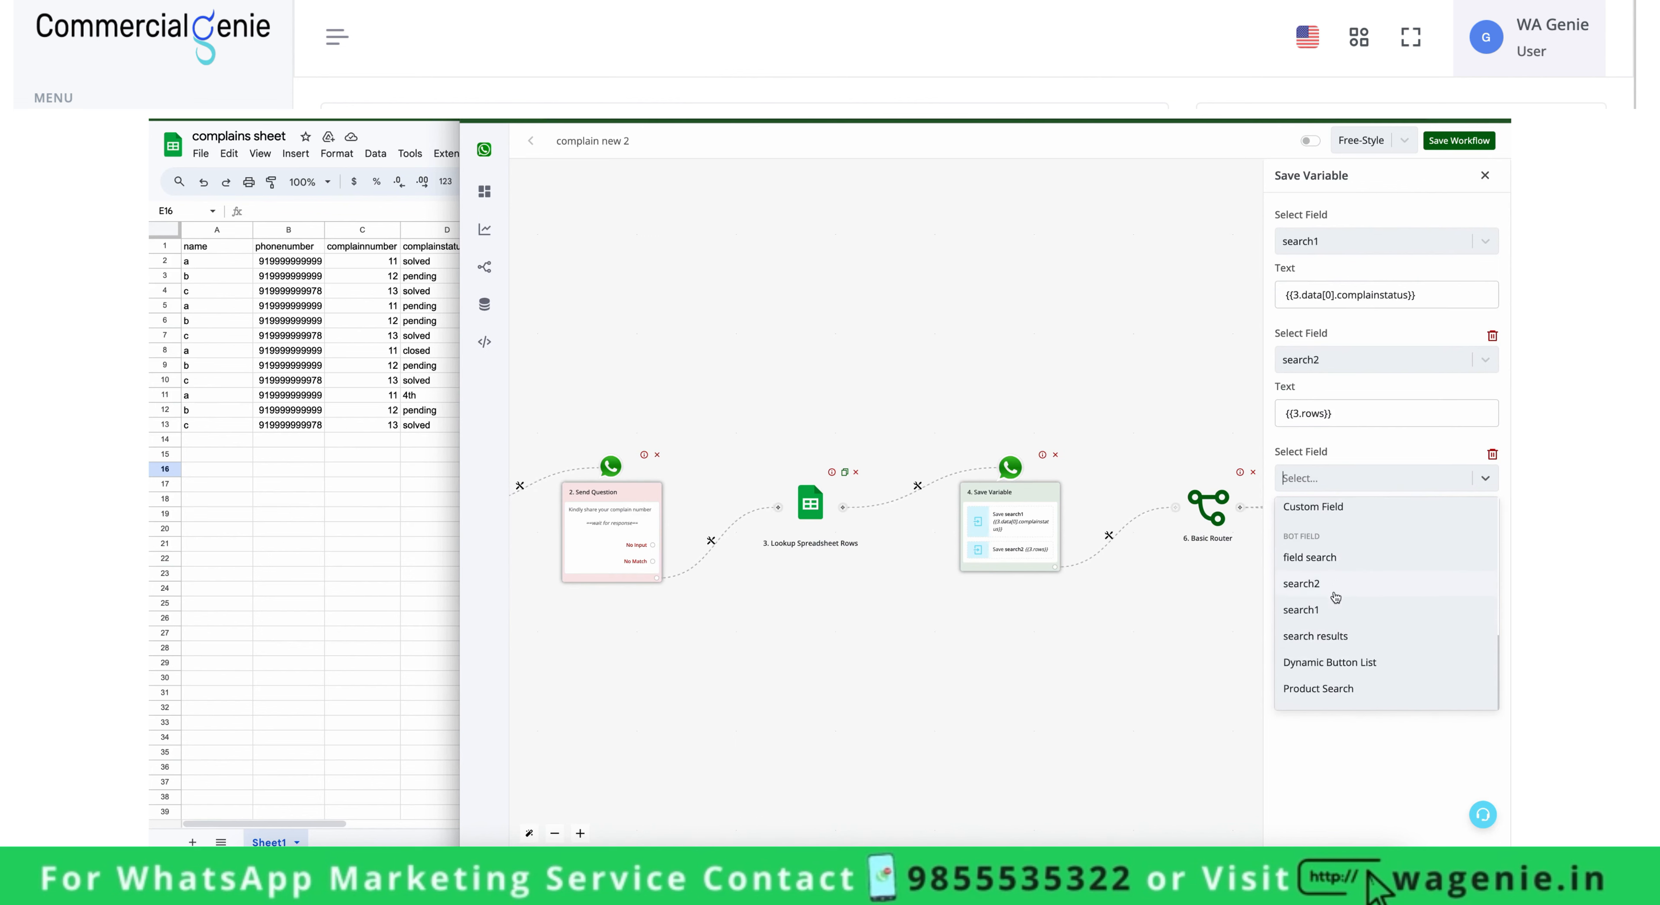
left_click(1330, 606)
left_click(1361, 530)
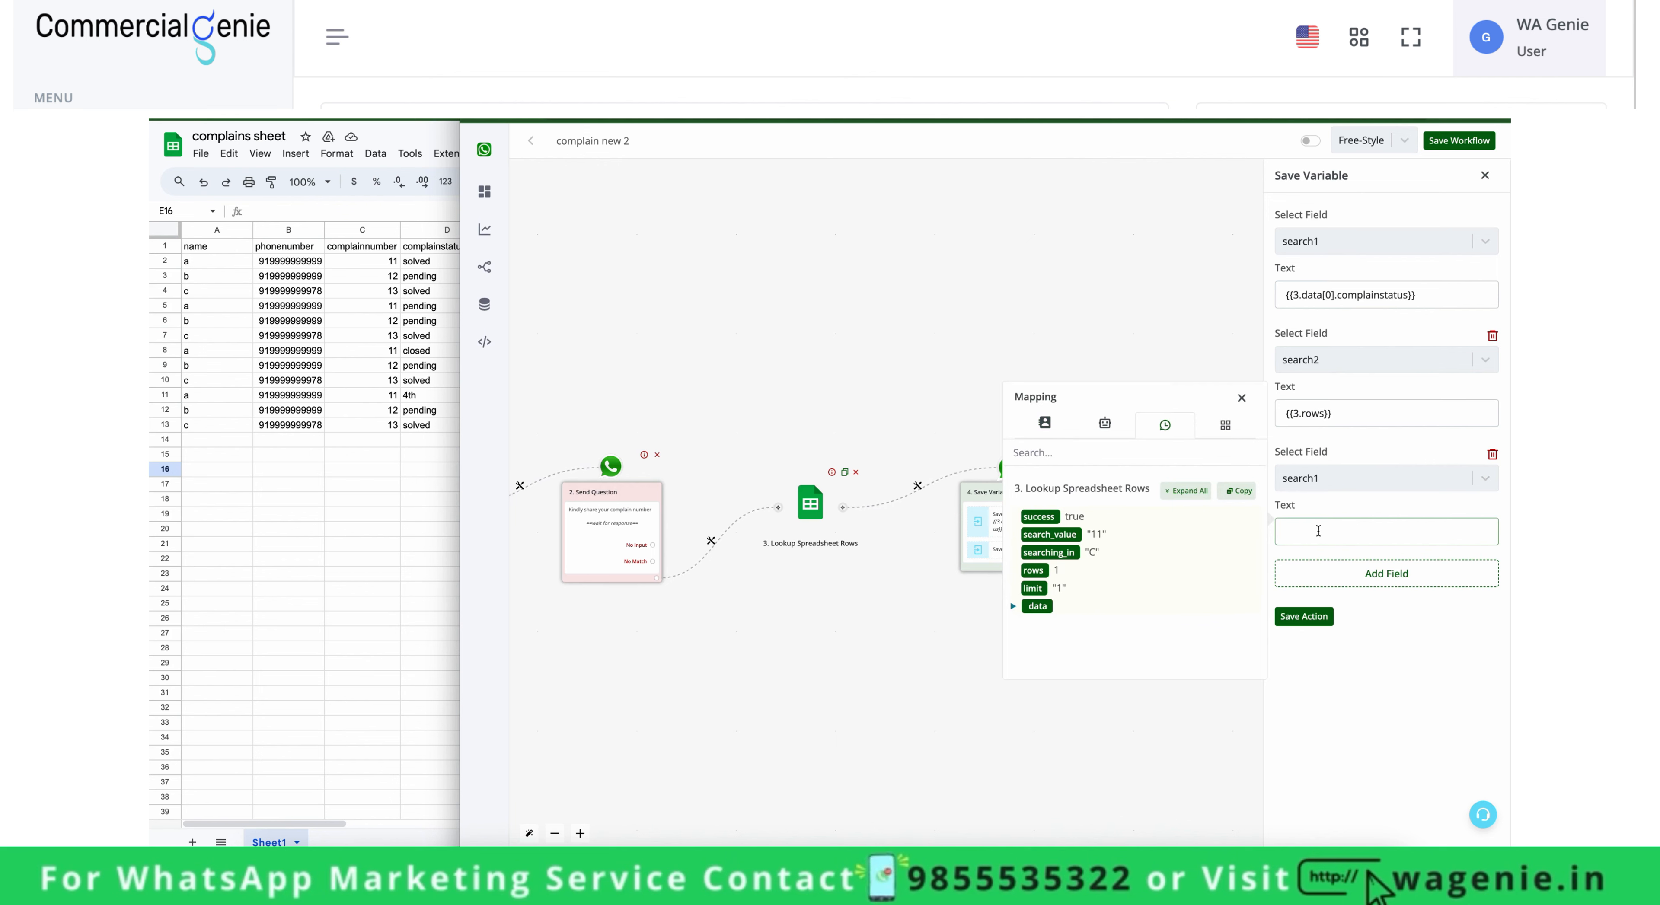
left_click(1493, 454)
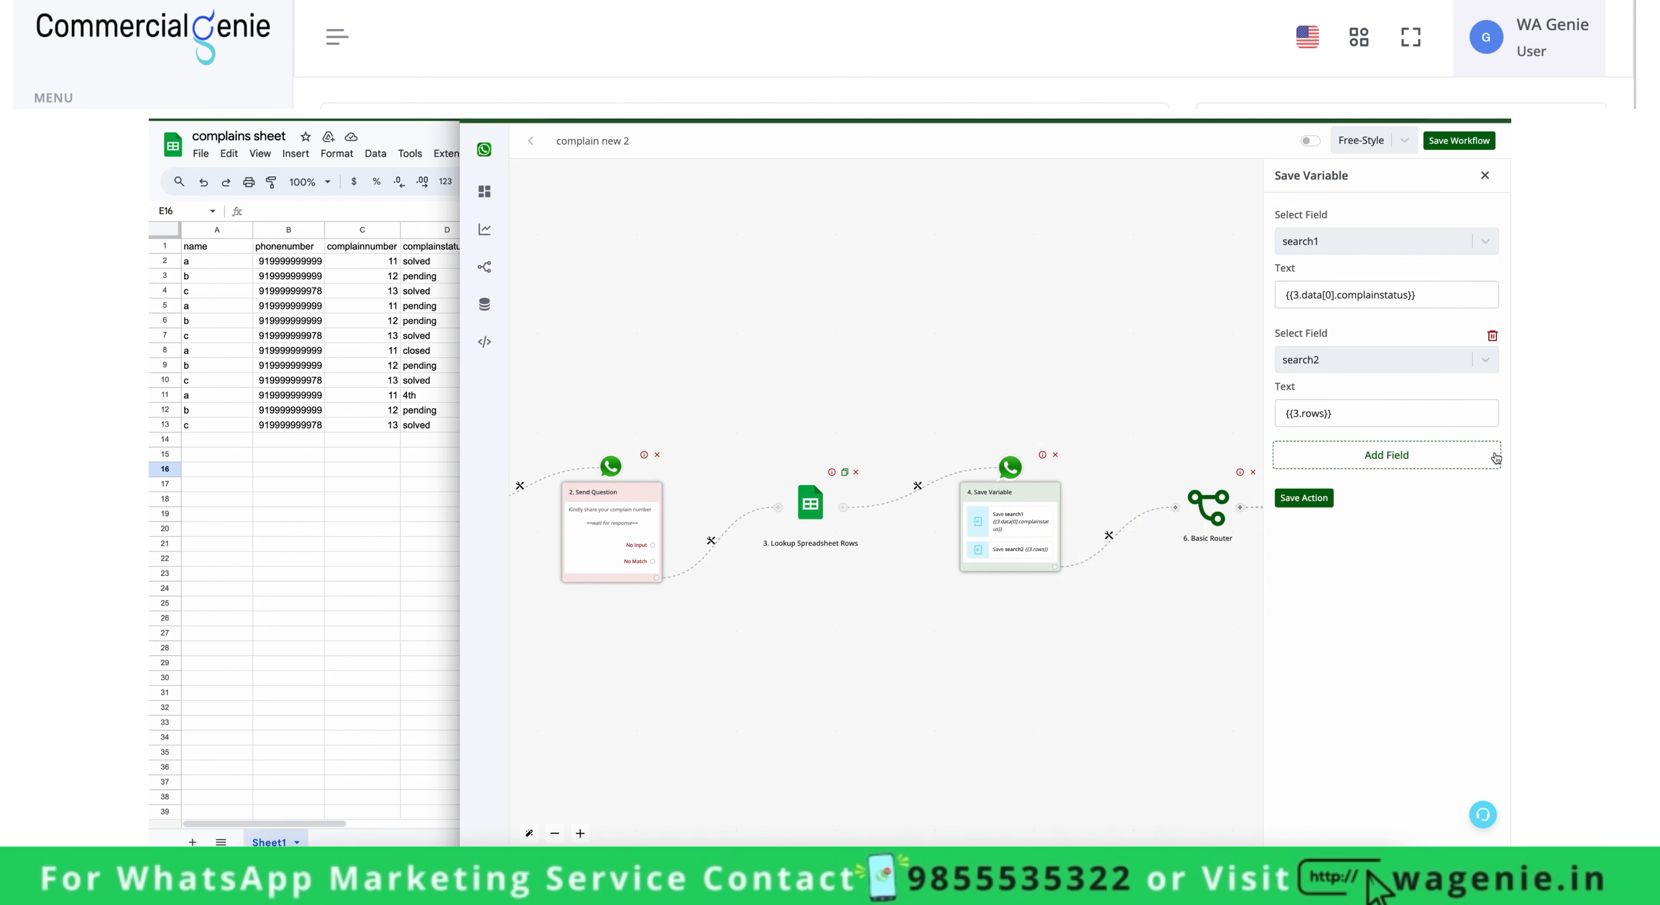
left_click(1416, 455)
left_click(1348, 539)
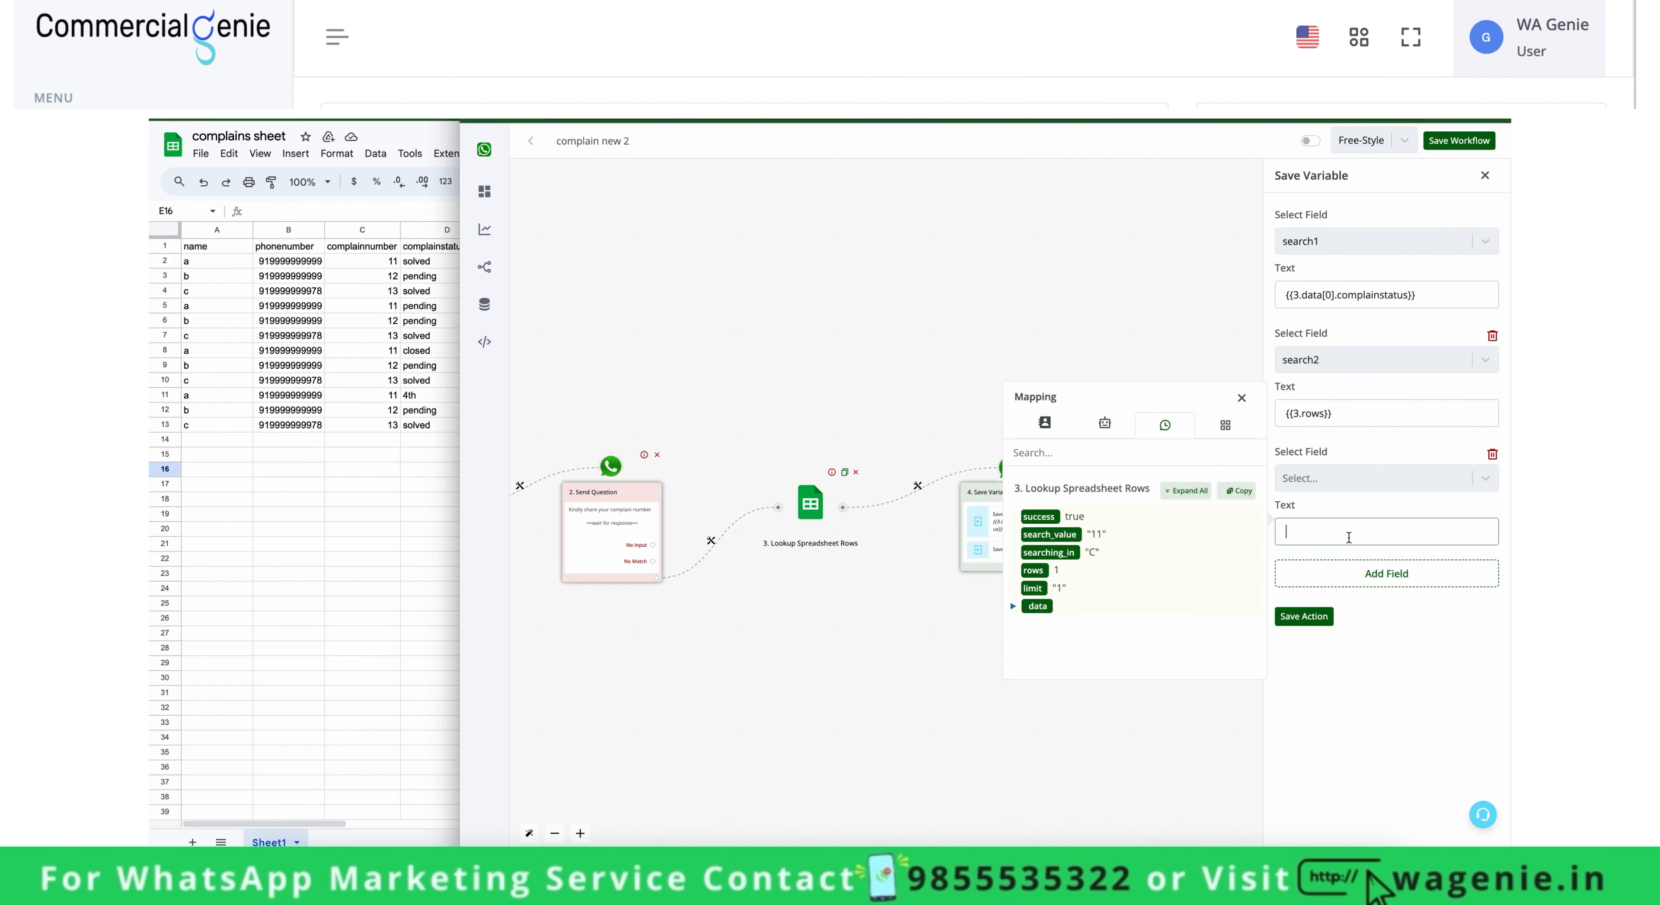
left_click(1070, 434)
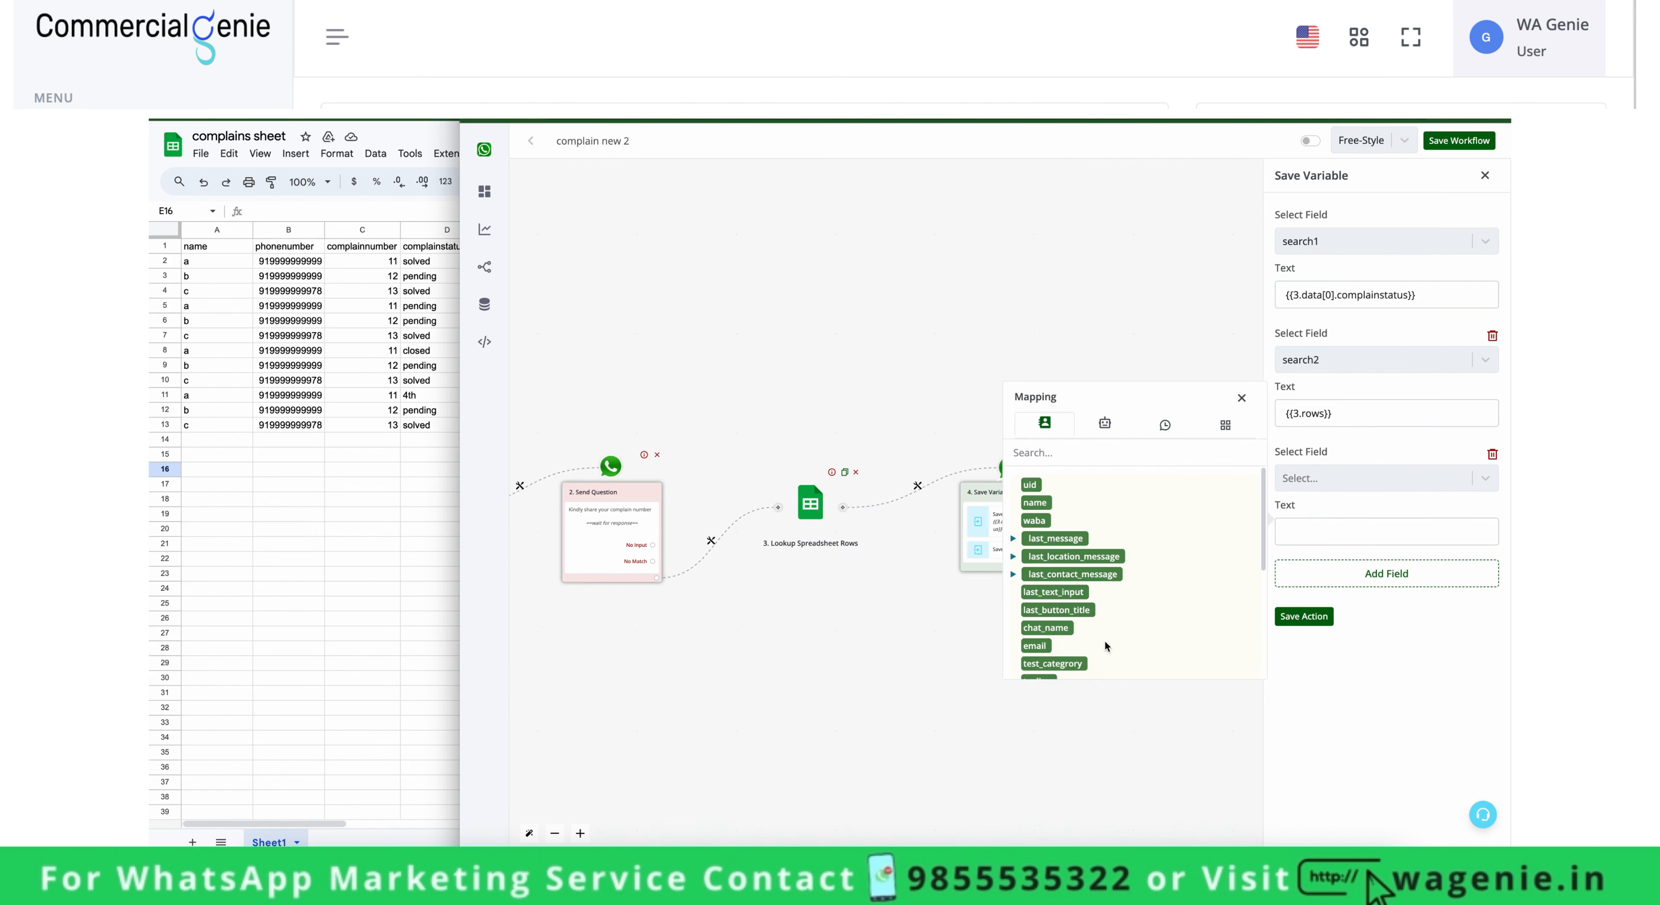
left_click(1073, 593)
left_click(1244, 399)
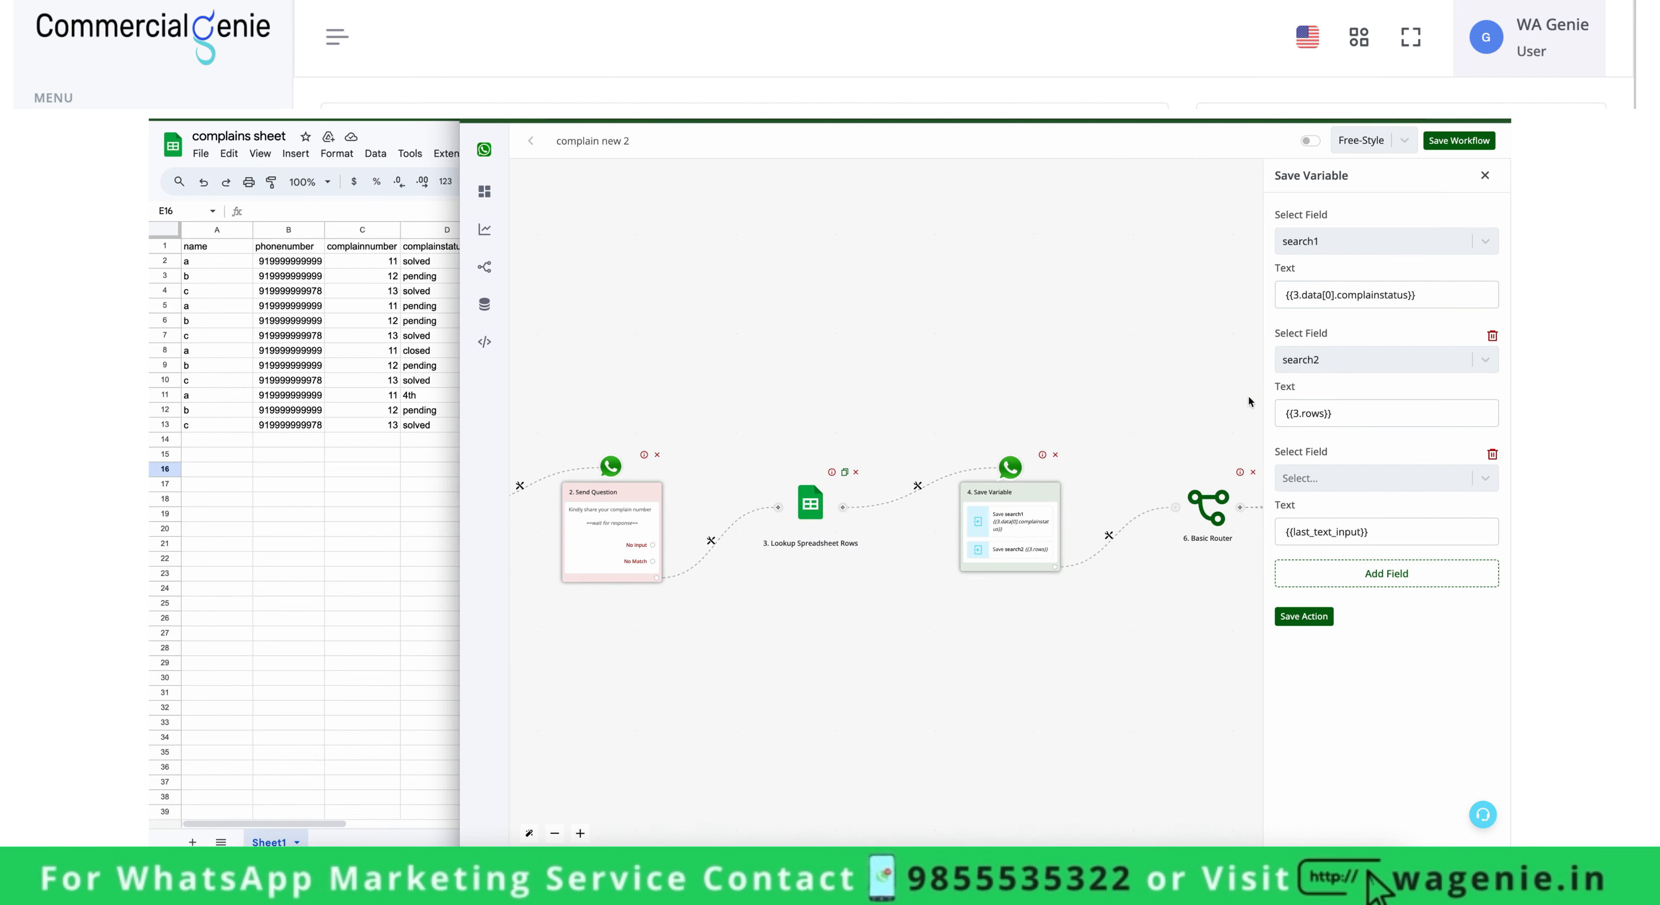
left_click(1338, 530)
triple_click(1389, 530)
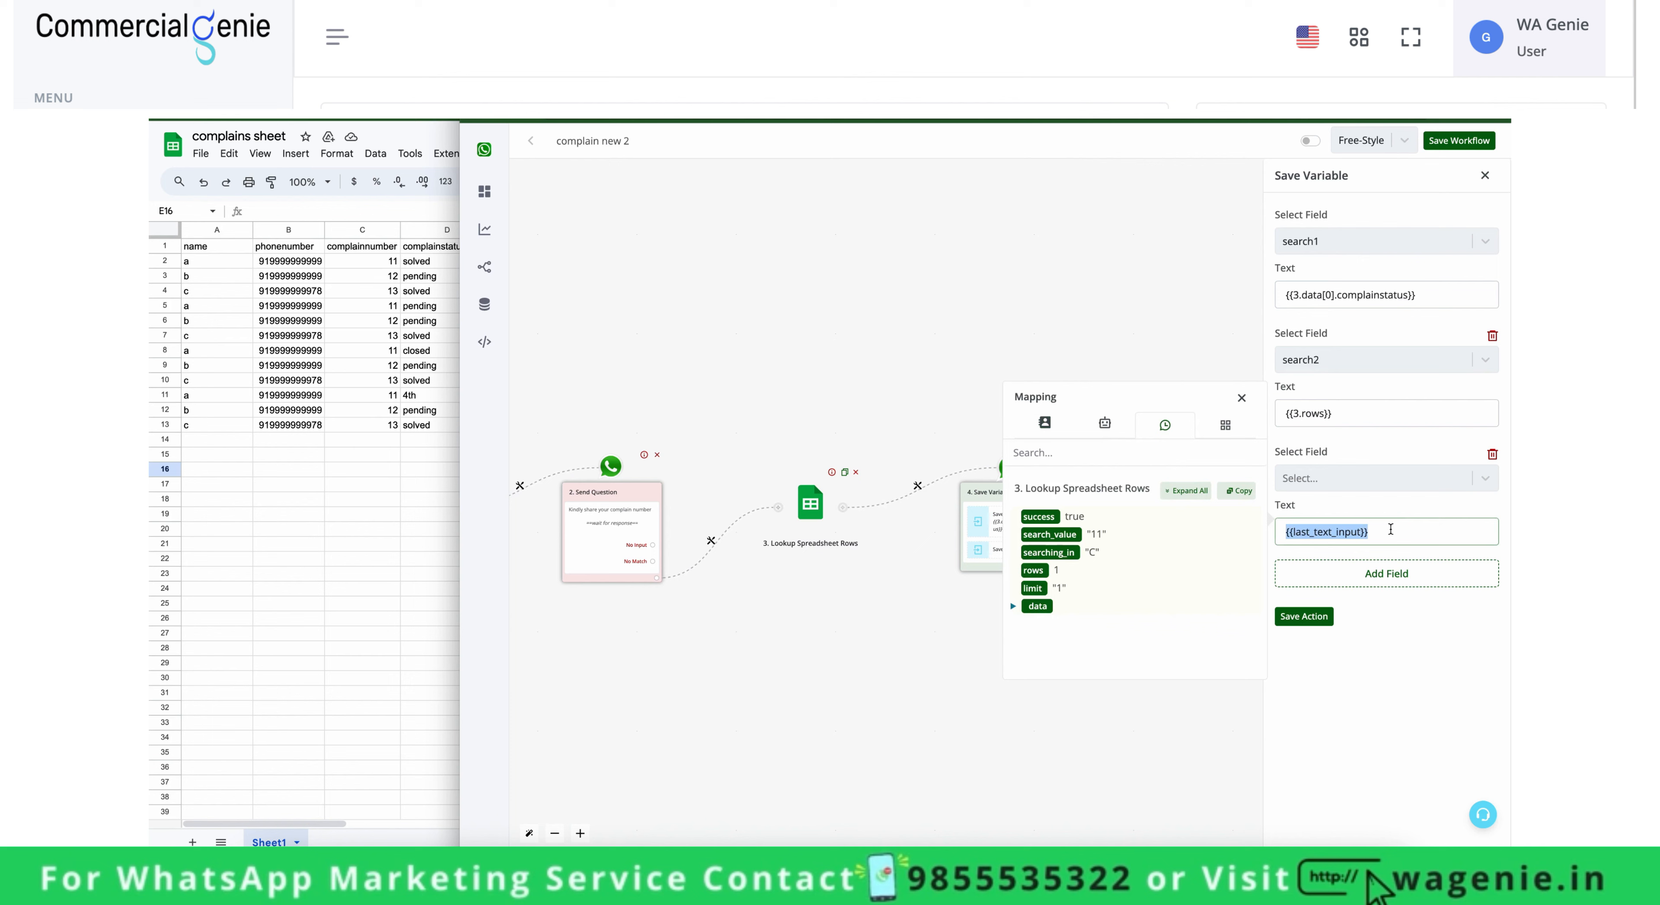
left_click(1244, 400)
left_click(1484, 175)
Review the texts of the "not found" and "found" messages and the fields available for mapping into them.
scroll(993, 626, "right", 5)
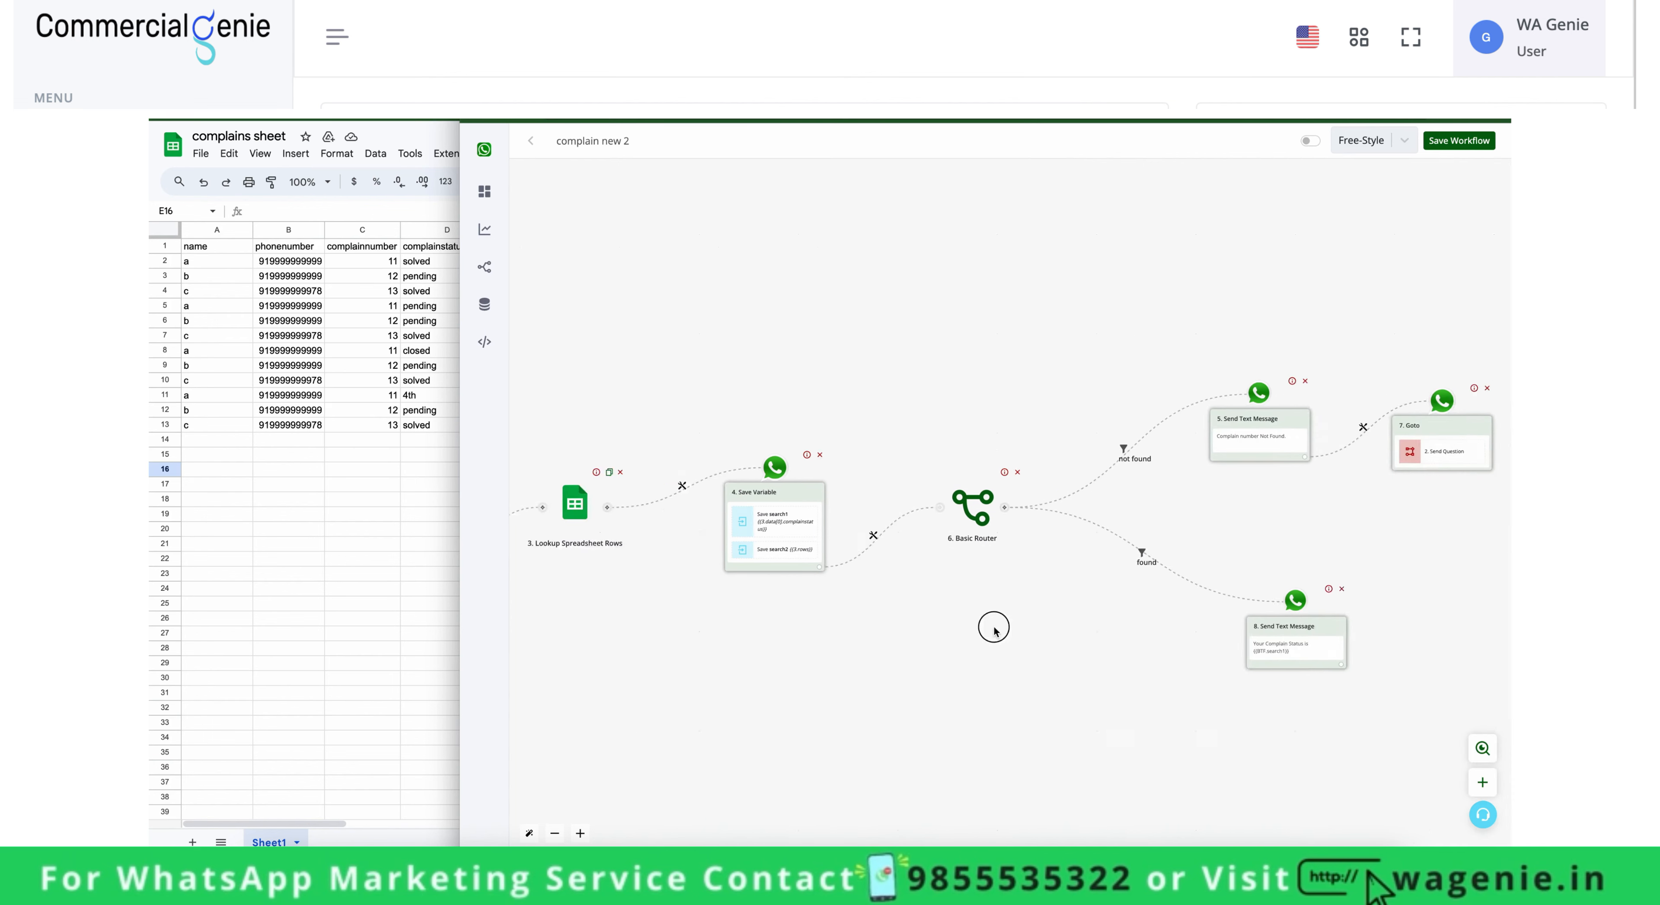
left_click(1203, 458)
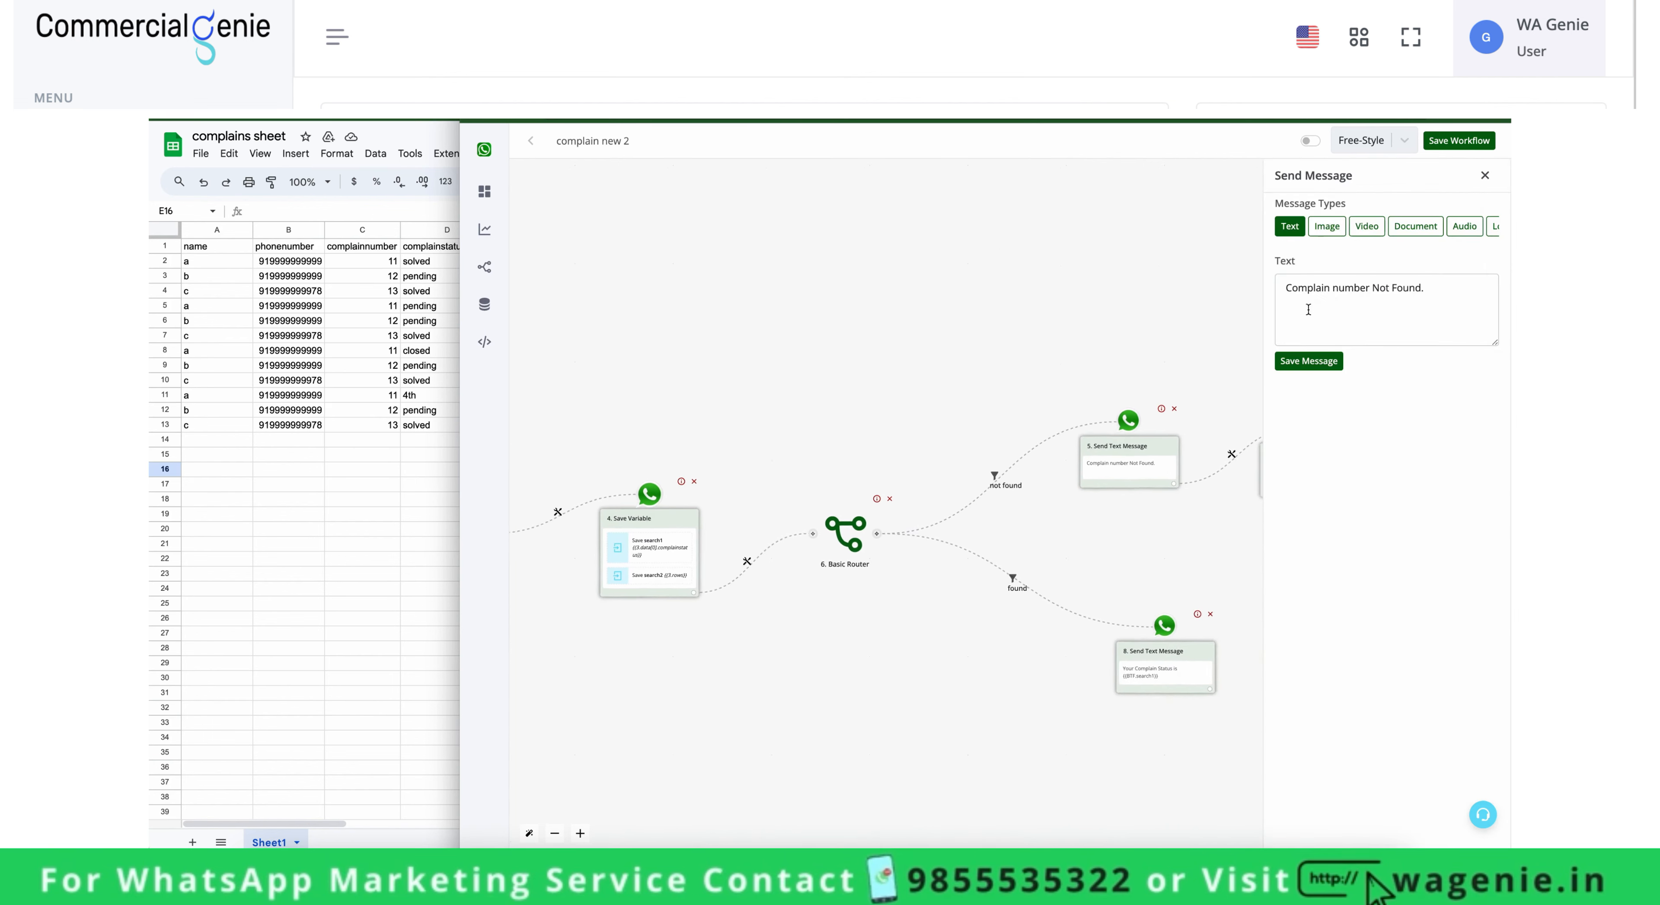
left_click(1376, 290)
left_click(1132, 199)
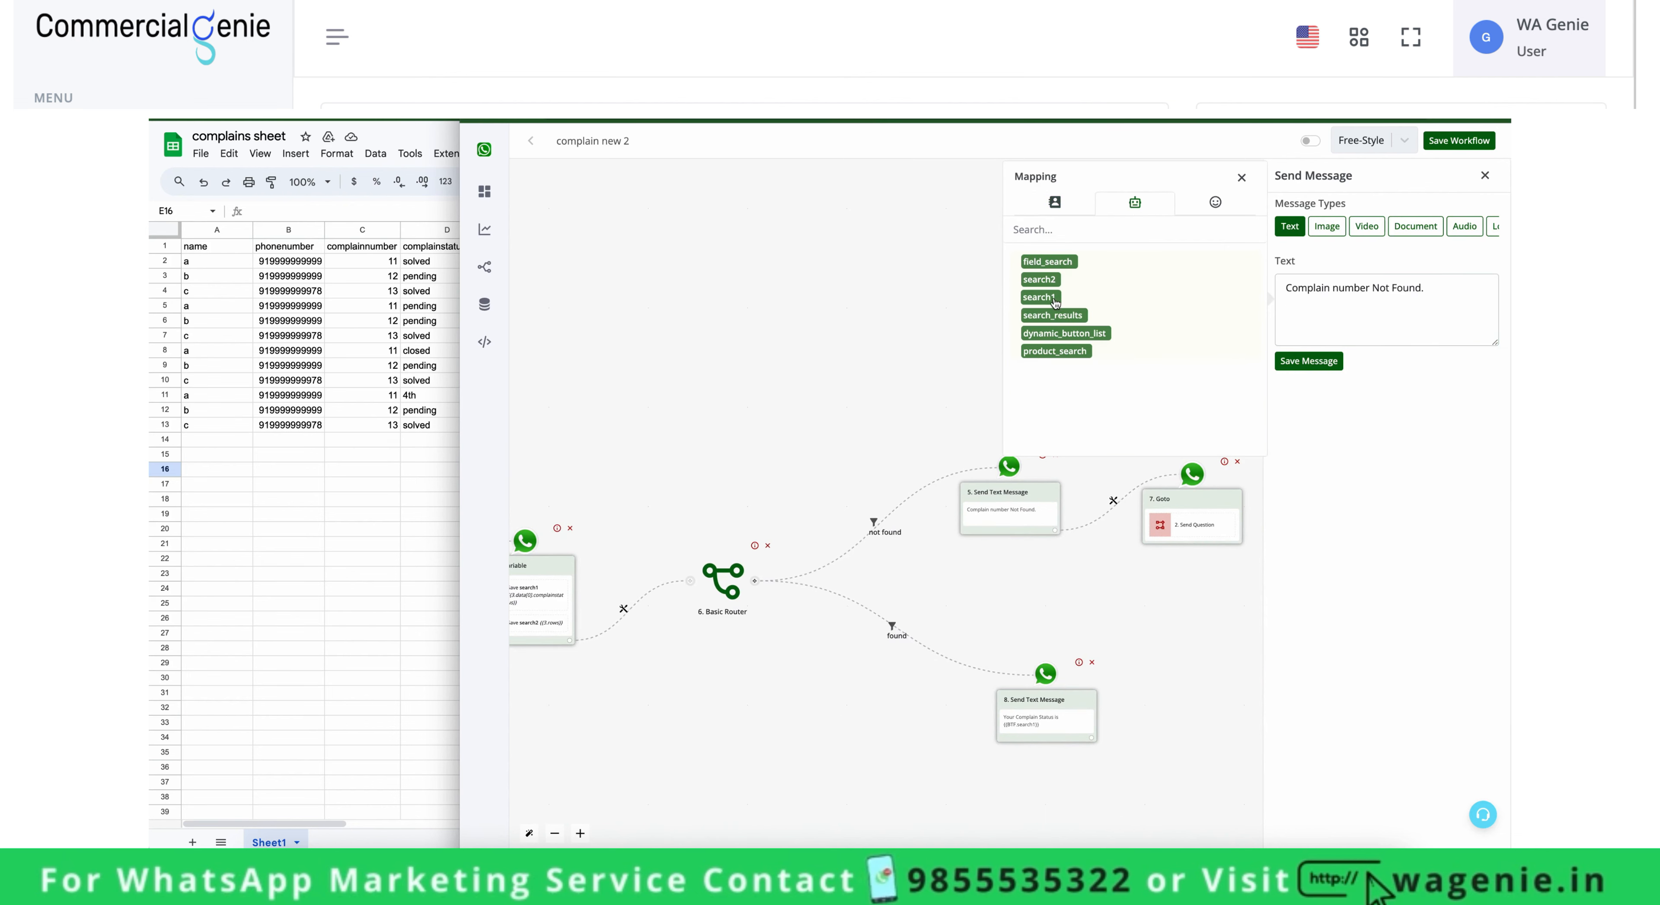
left_click(1241, 177)
left_click(1378, 292)
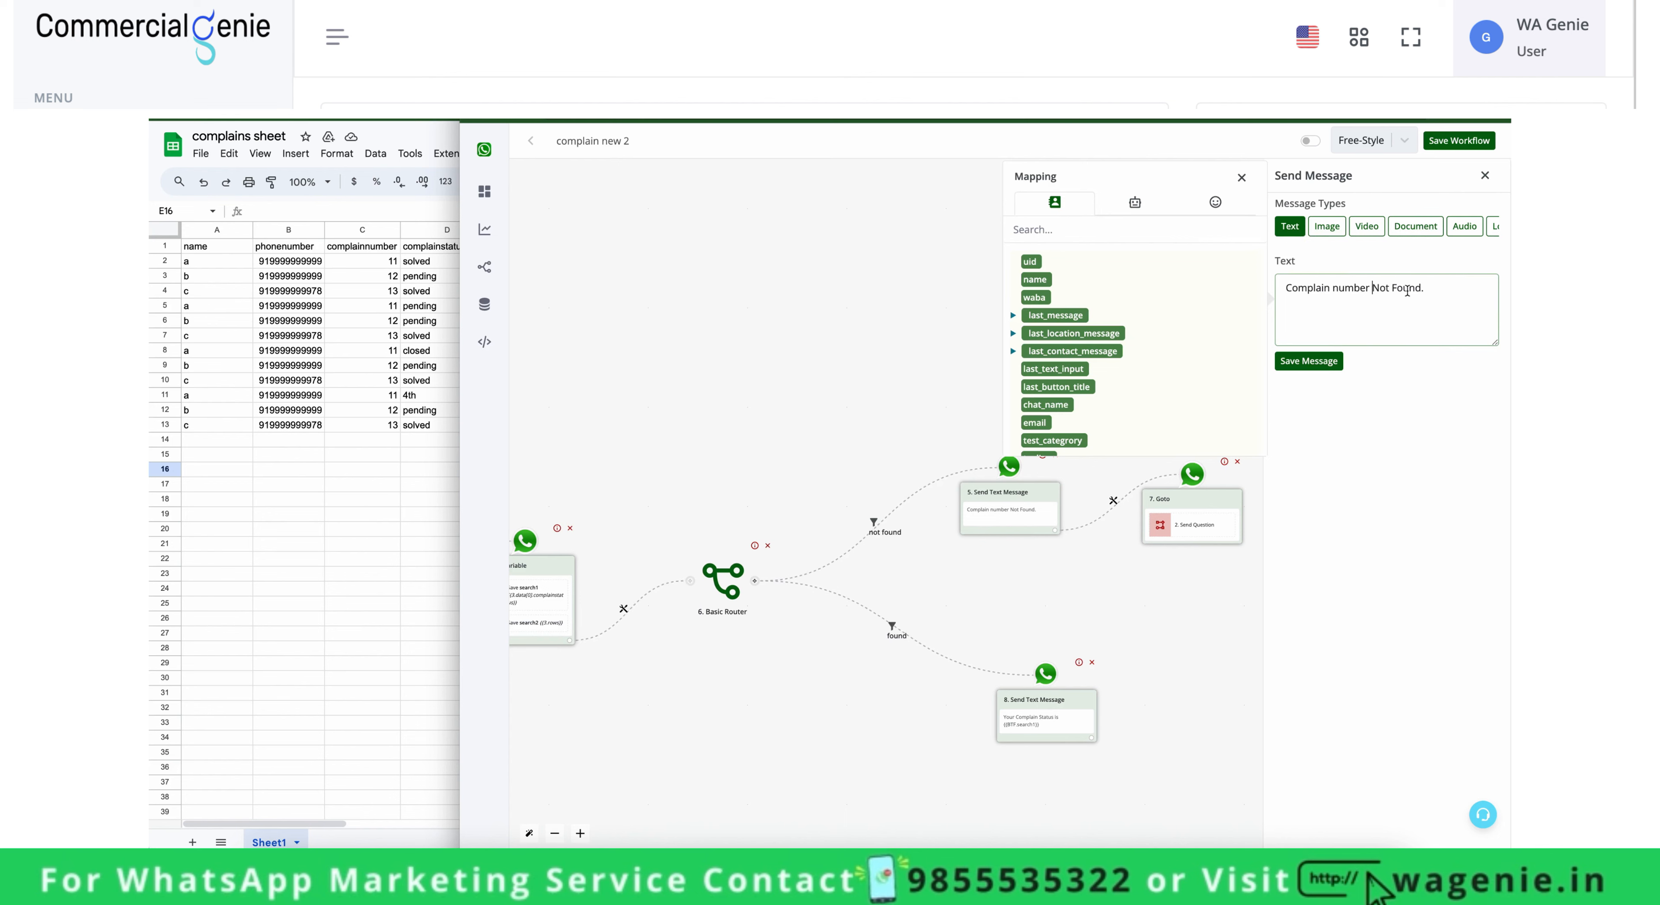
left_click(1242, 177)
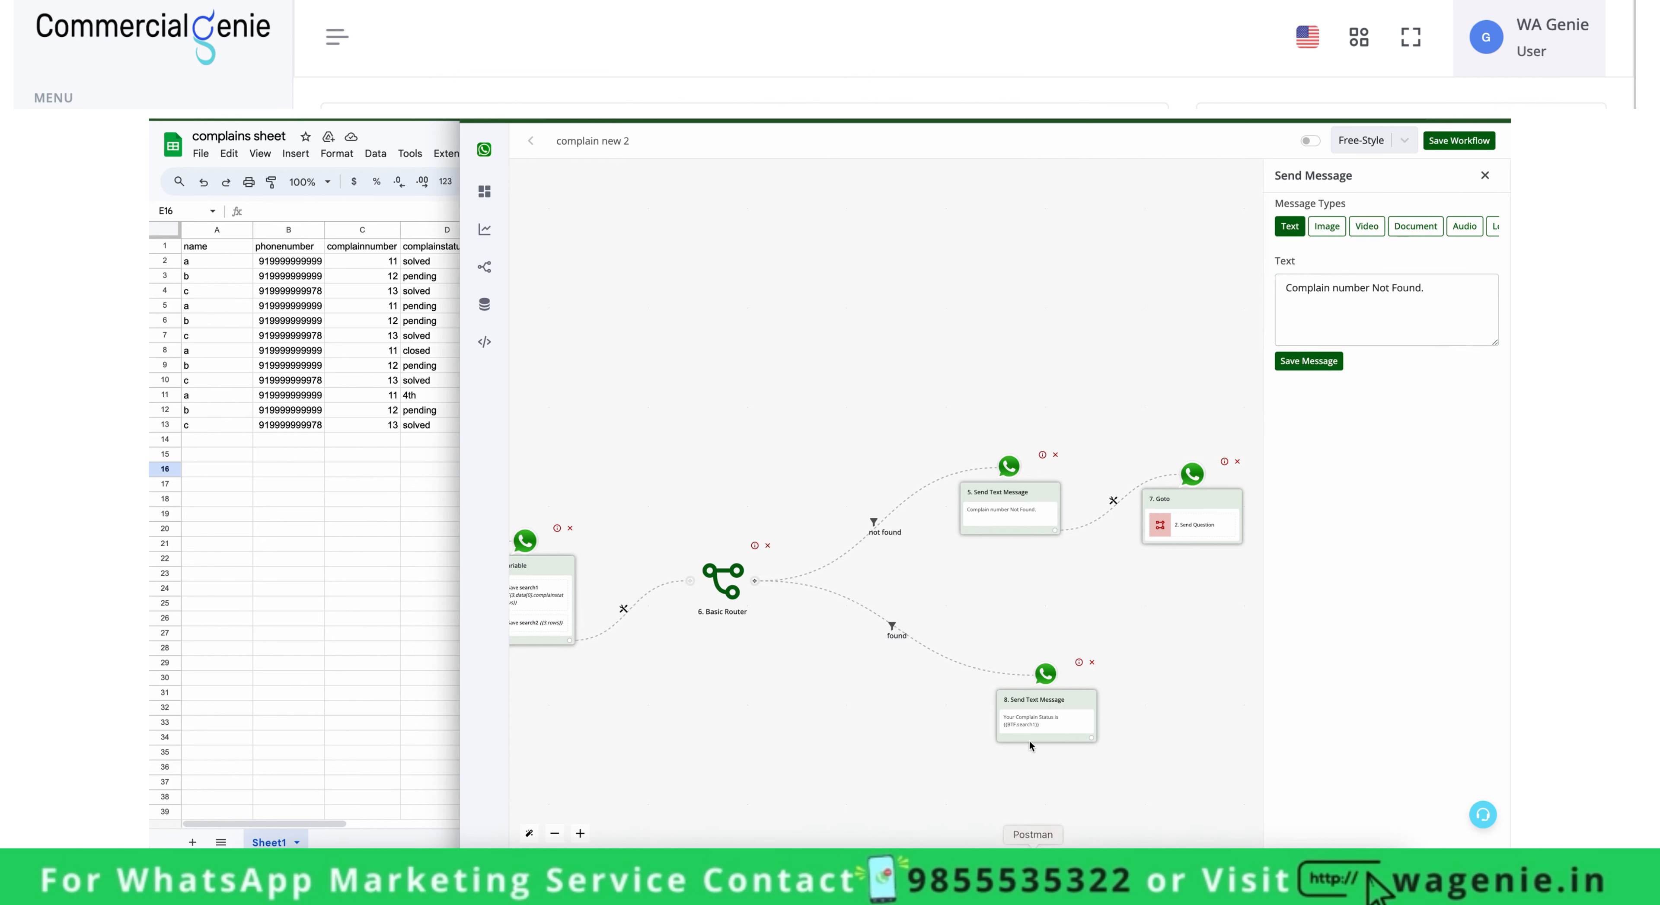
left_click(1045, 725)
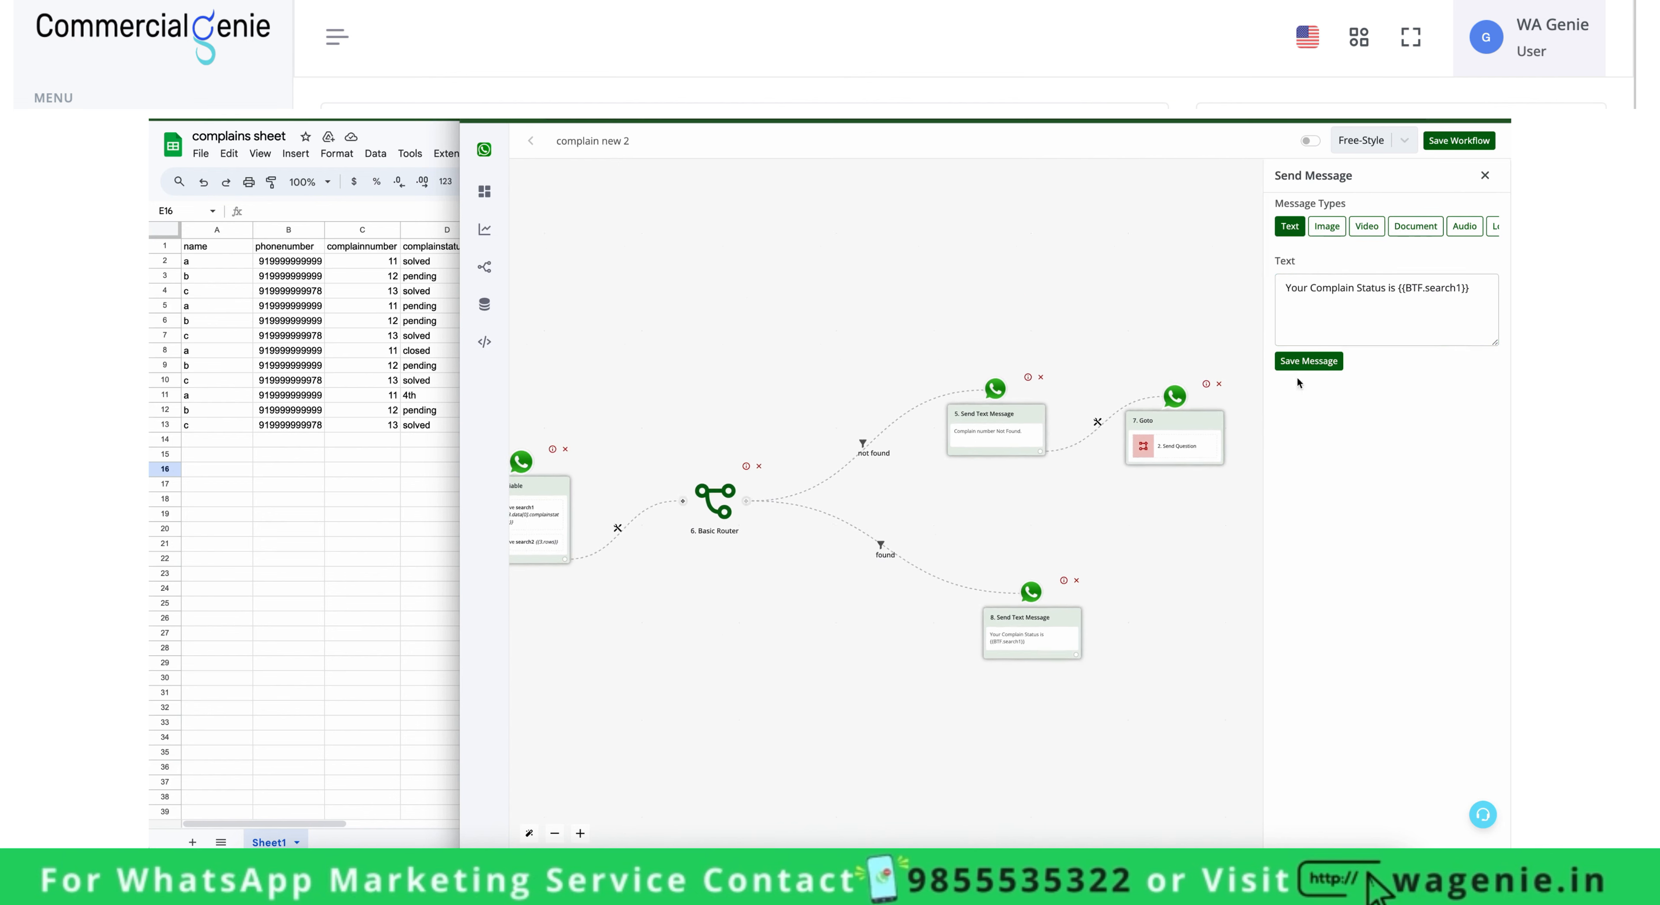
left_click(1385, 287)
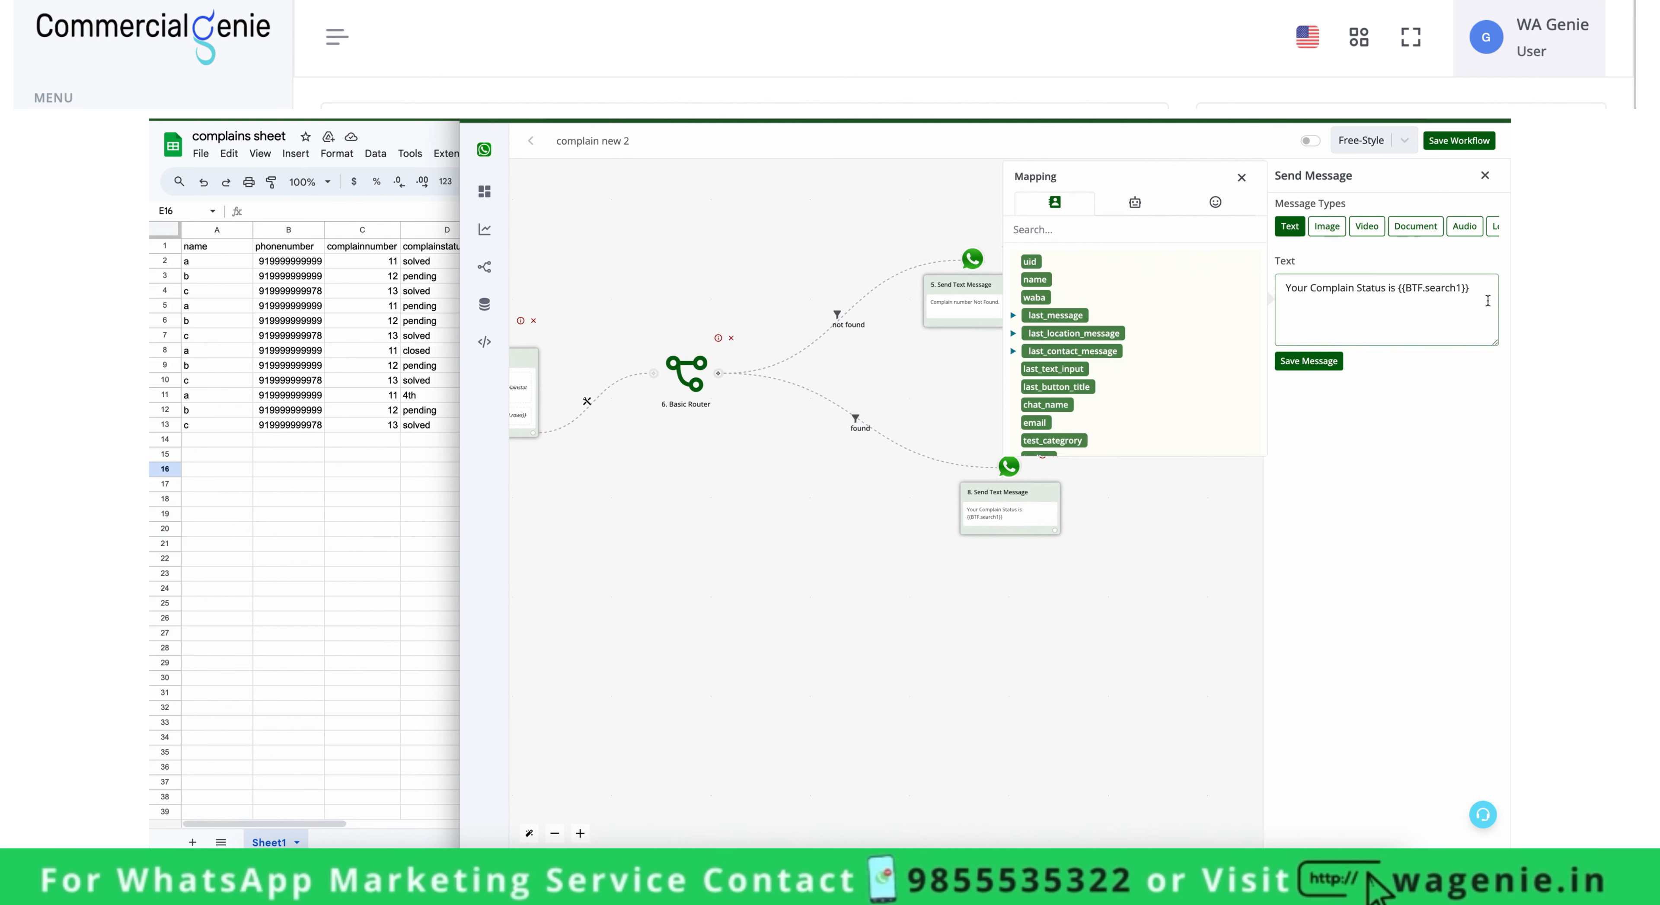
left_click_drag(1486, 300, 1376, 285)
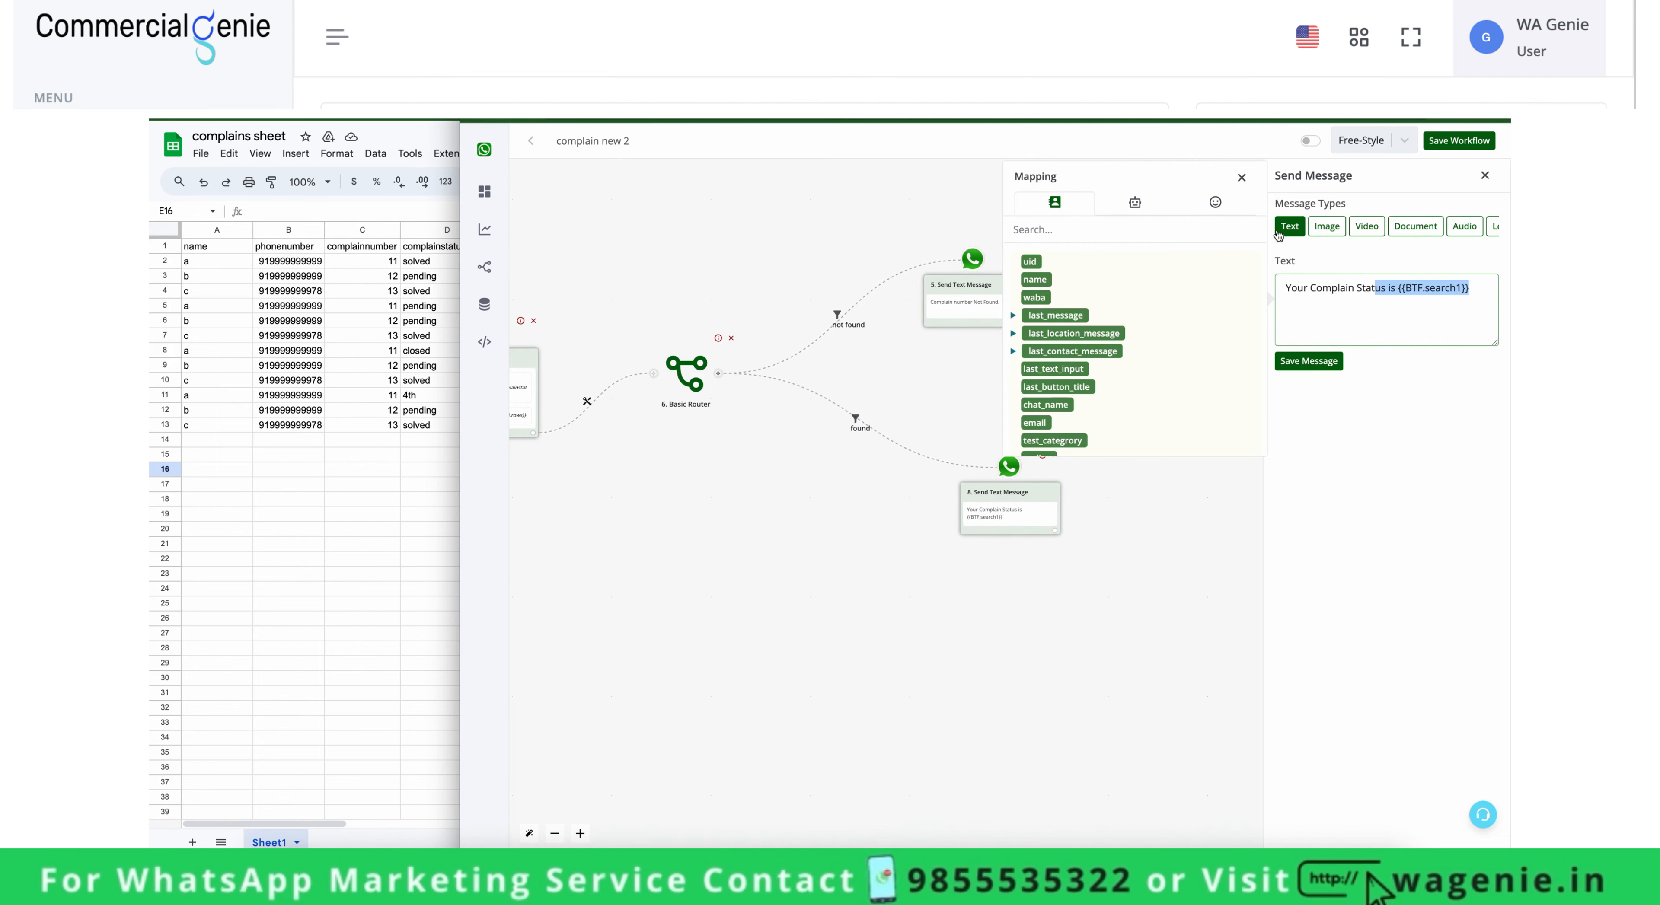
left_click(1242, 179)
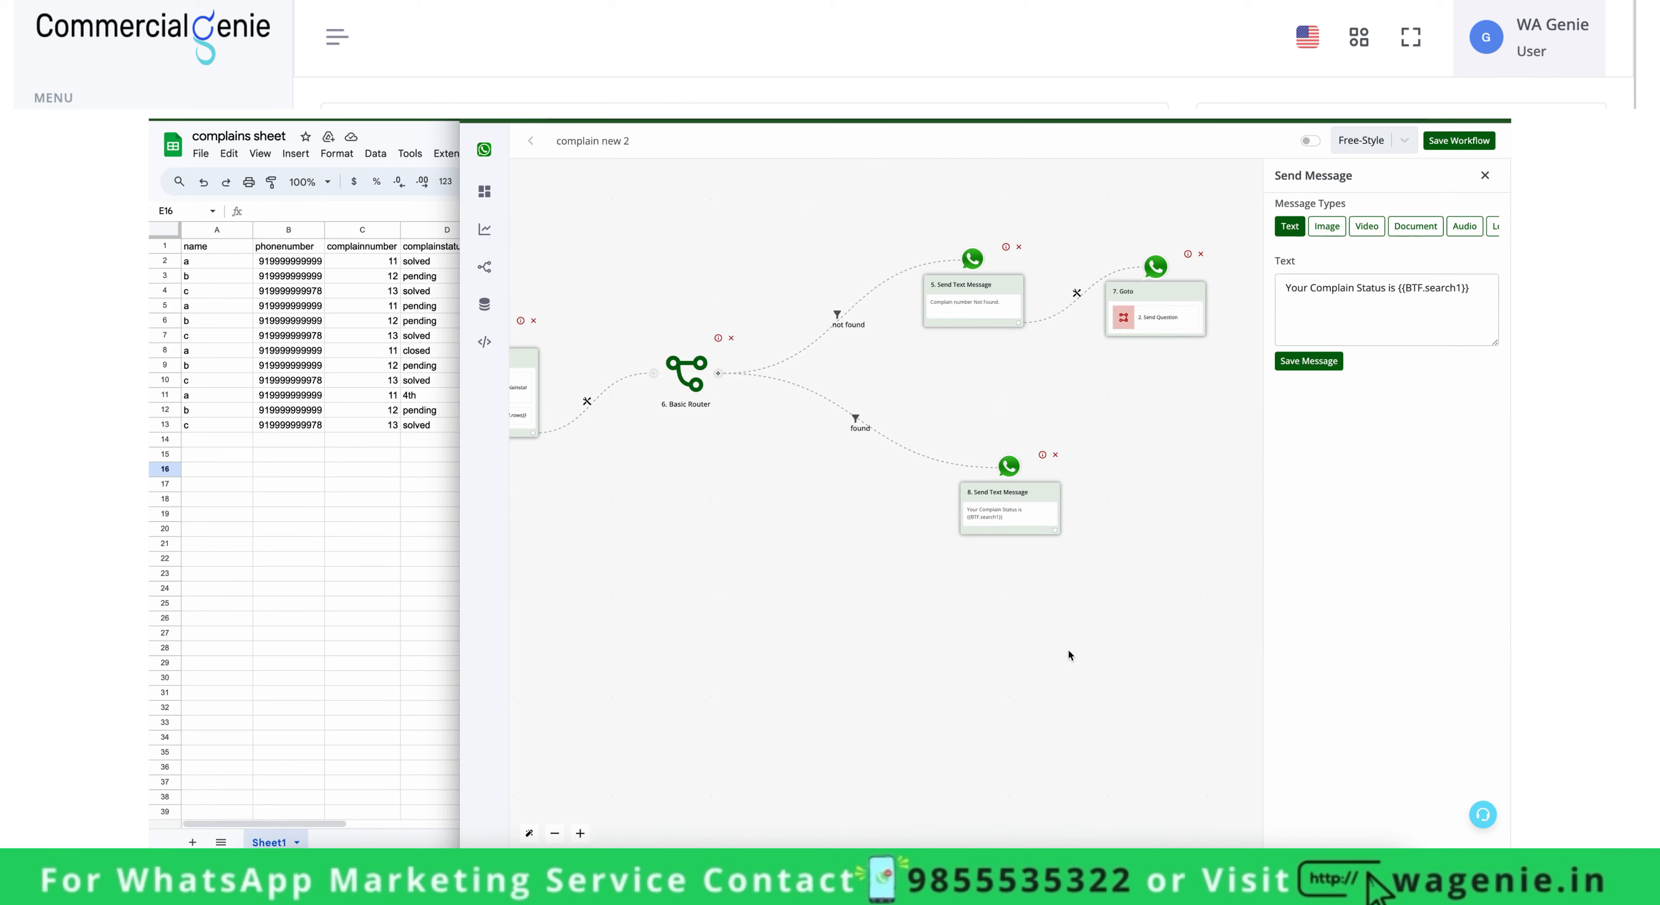
Examine the complaint numbers in C2:C8 of the complains sheet and the flow's path up to the Basic Router.
scroll(1068, 654, "left", 15)
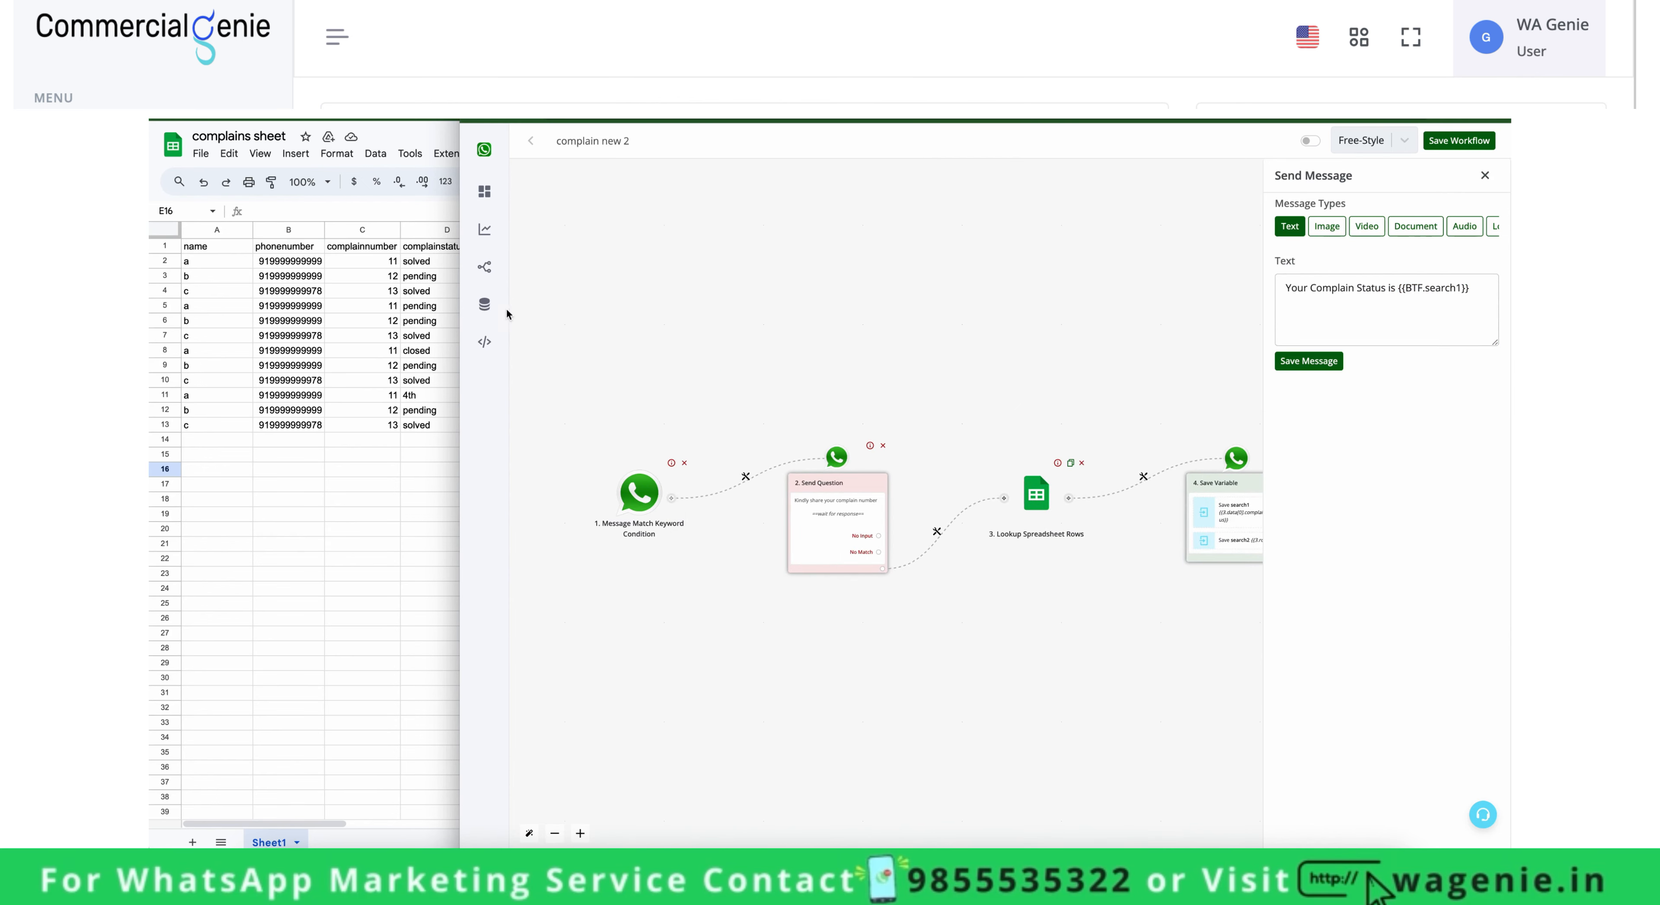
left_click(374, 258)
left_click_drag(374, 261, 375, 351)
left_click(882, 275)
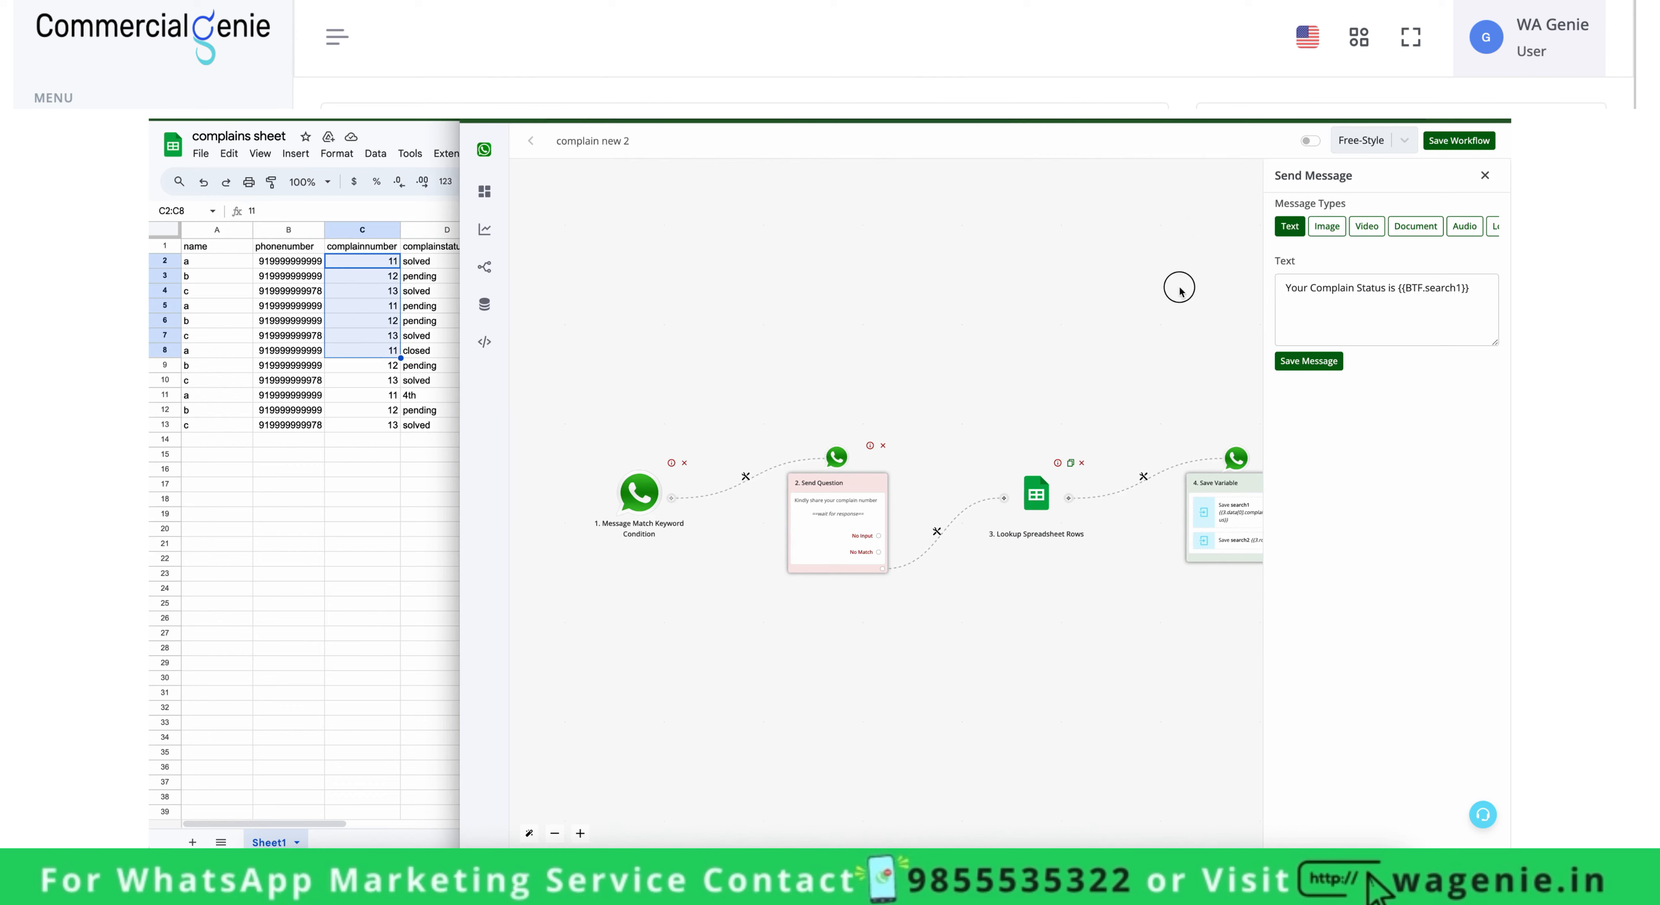
left_click_drag(1174, 284, 884, 279)
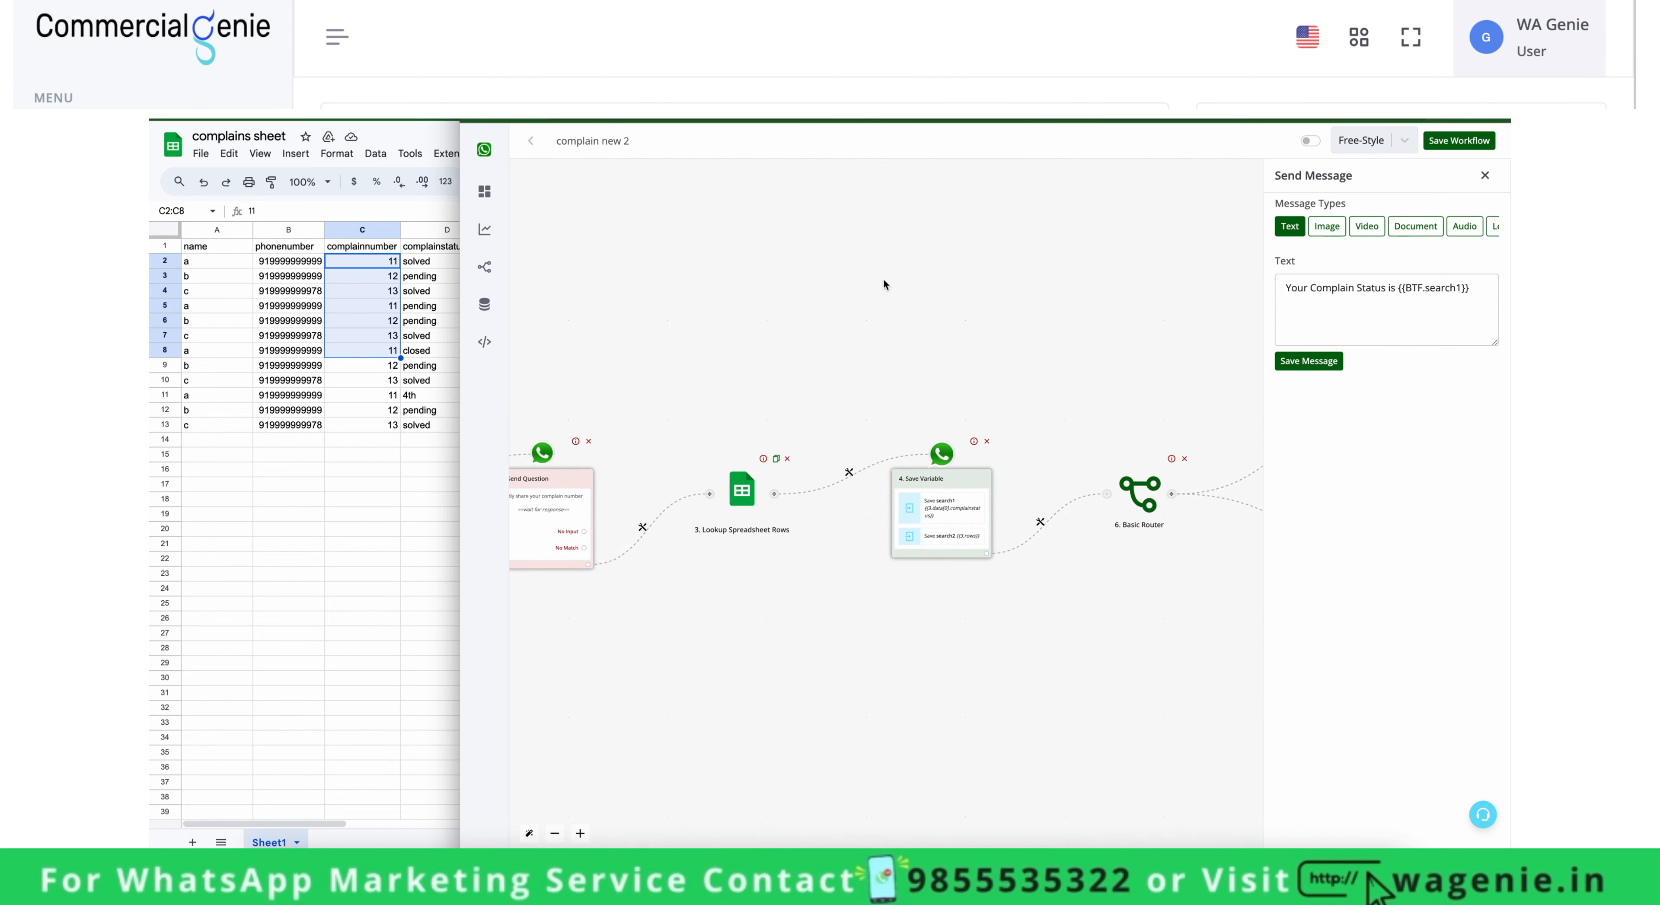